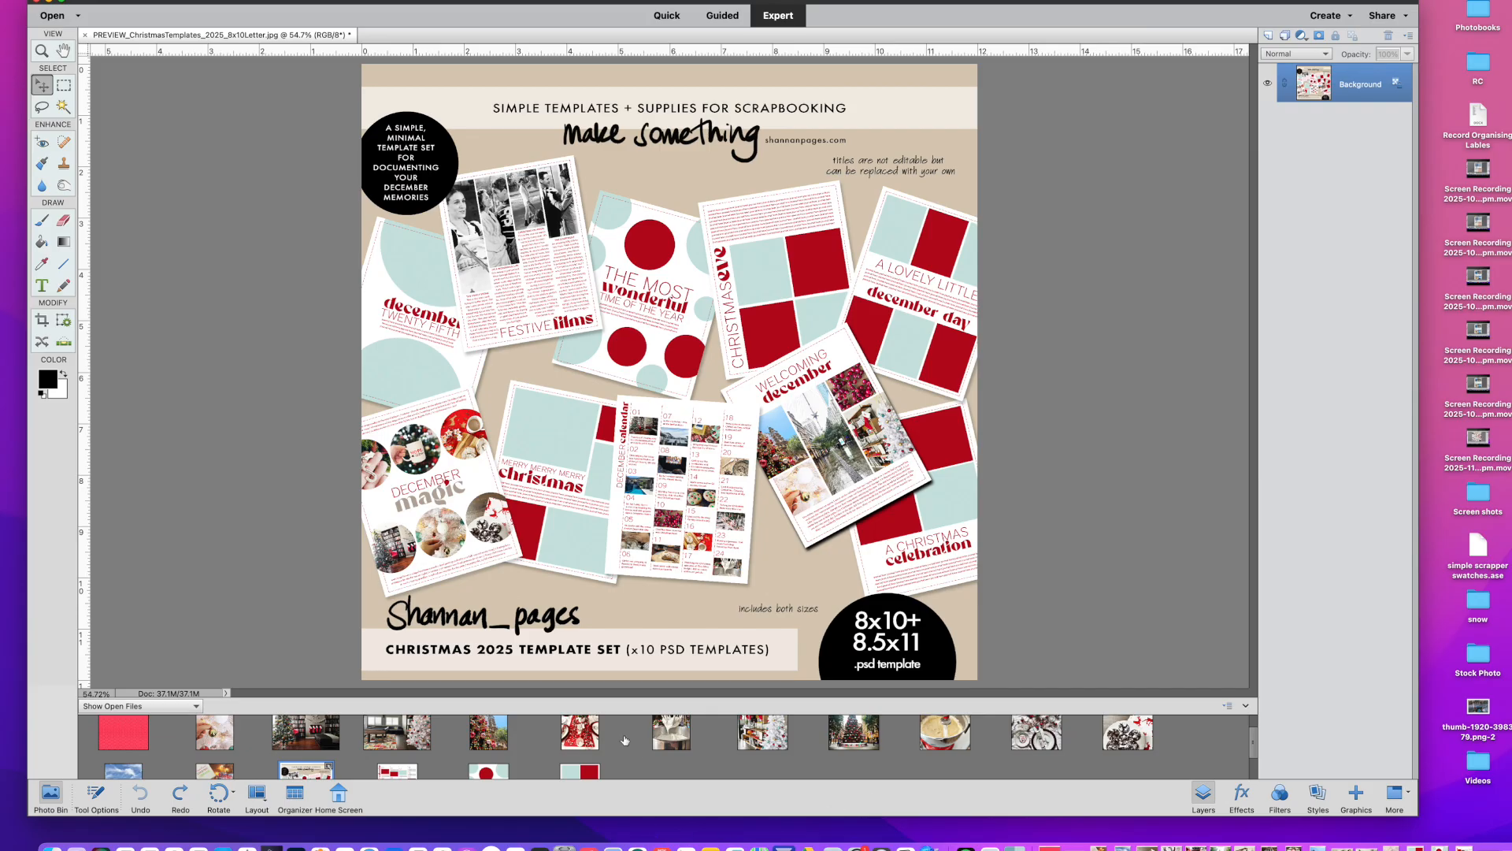
Switch to Lightroom Classic and open a dog photo from the 2024 December folder in Photoshop Elements Editor
{"action": "scroll", "coordinate": [587, 742], "scroll_direction": "up", "scroll_amount": 3}
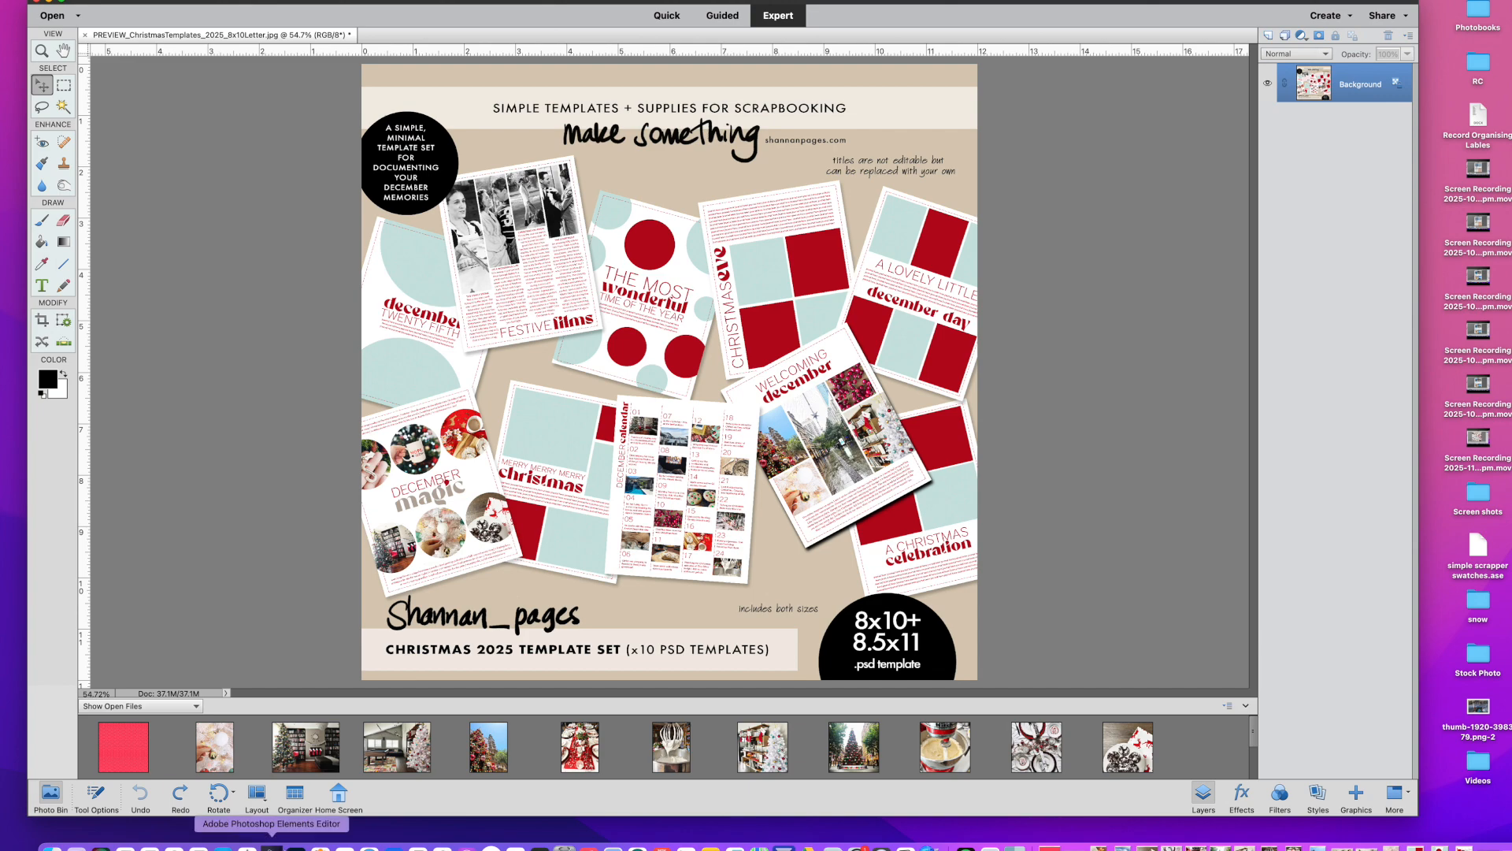
{"action": "left_click", "coordinate": [295, 846]}
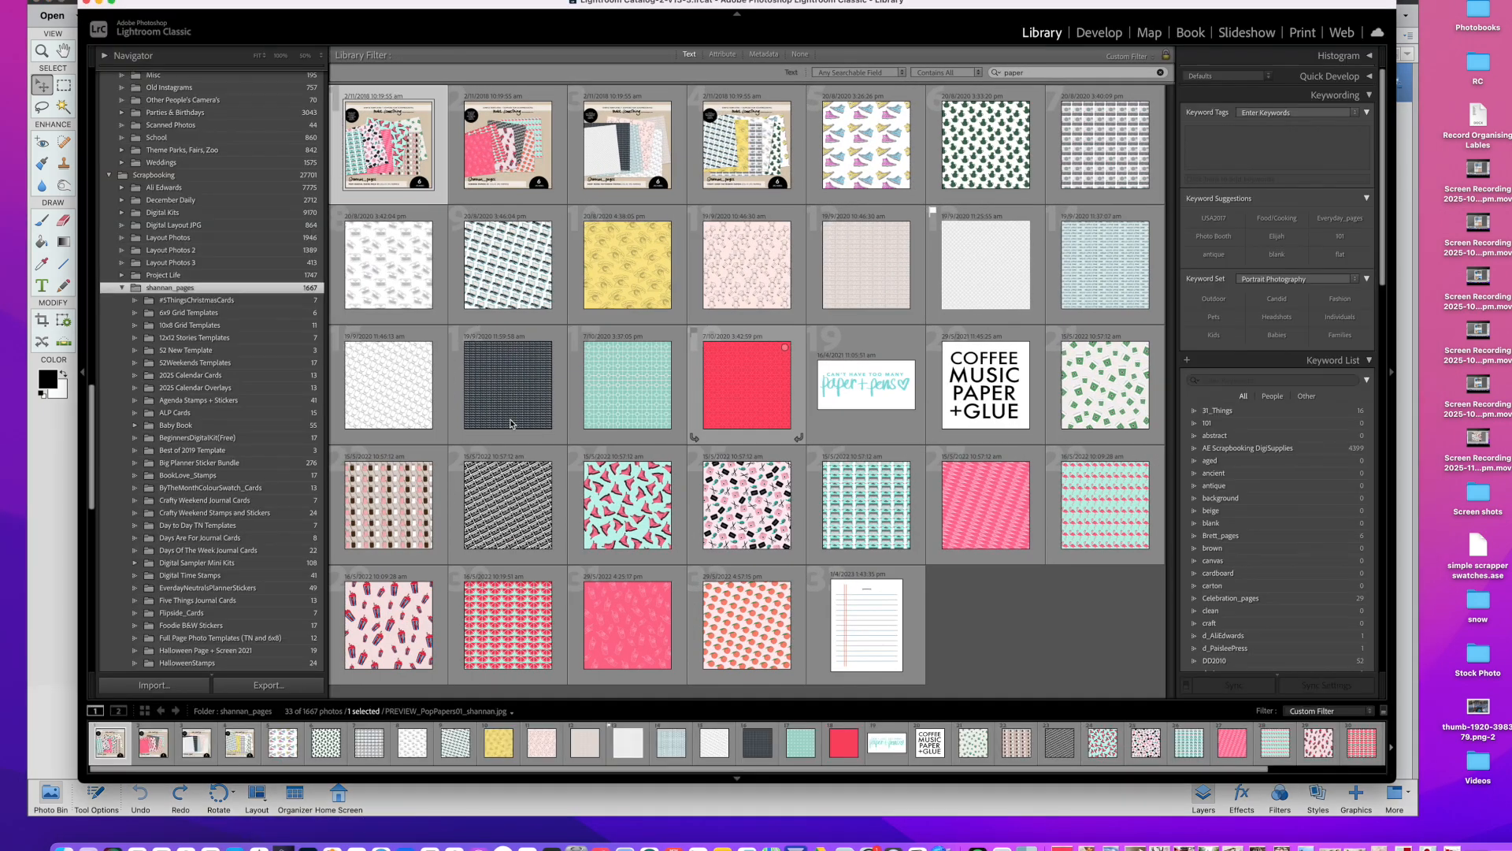
{"action": "scroll", "coordinate": [163, 272], "scroll_direction": "up", "scroll_amount": 5}
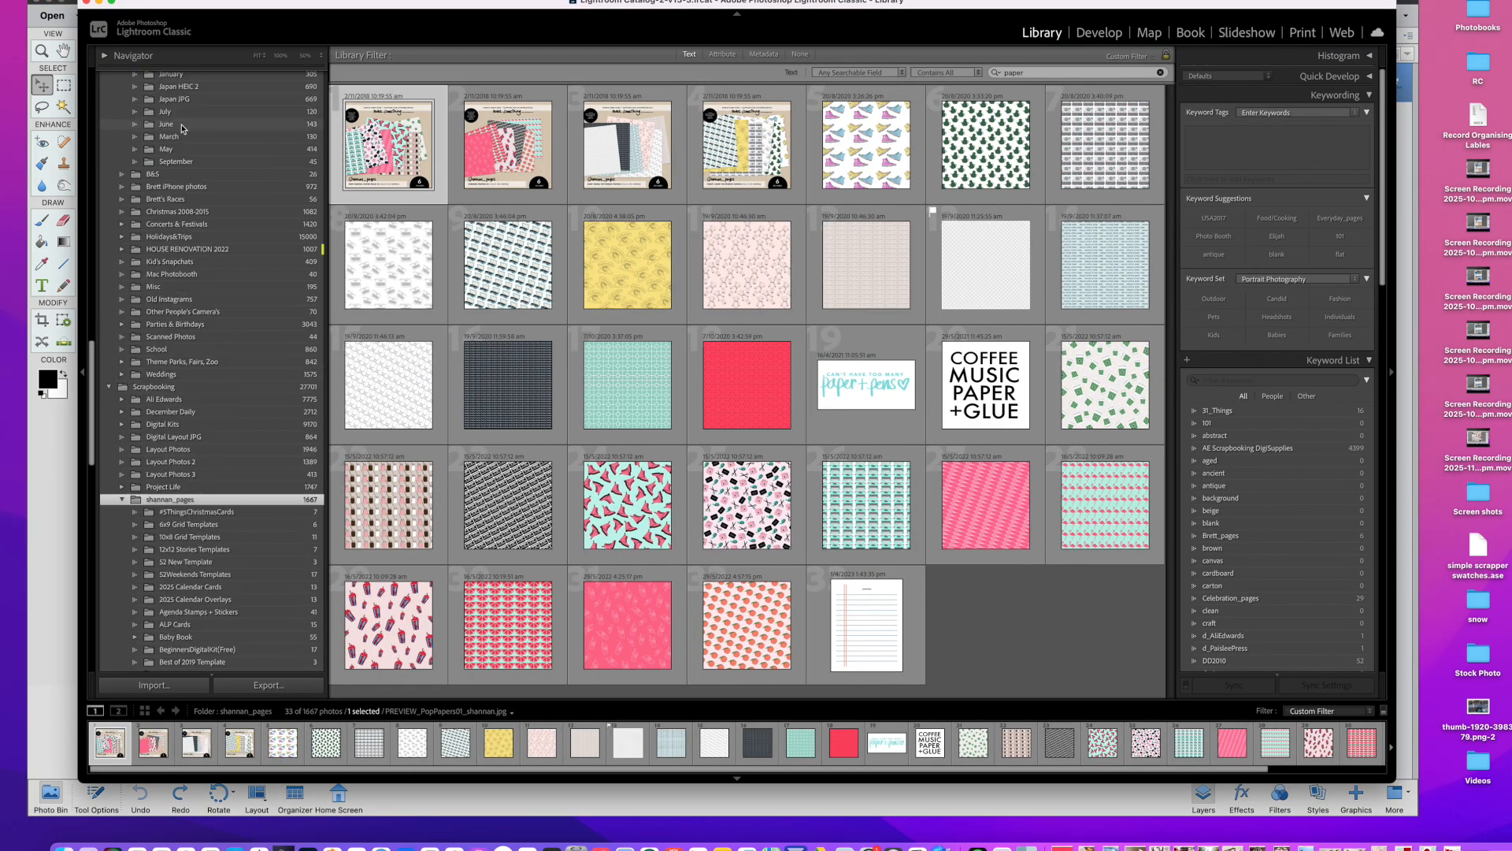
{"action": "scroll", "coordinate": [200, 200], "scroll_direction": "up", "scroll_amount": 6}
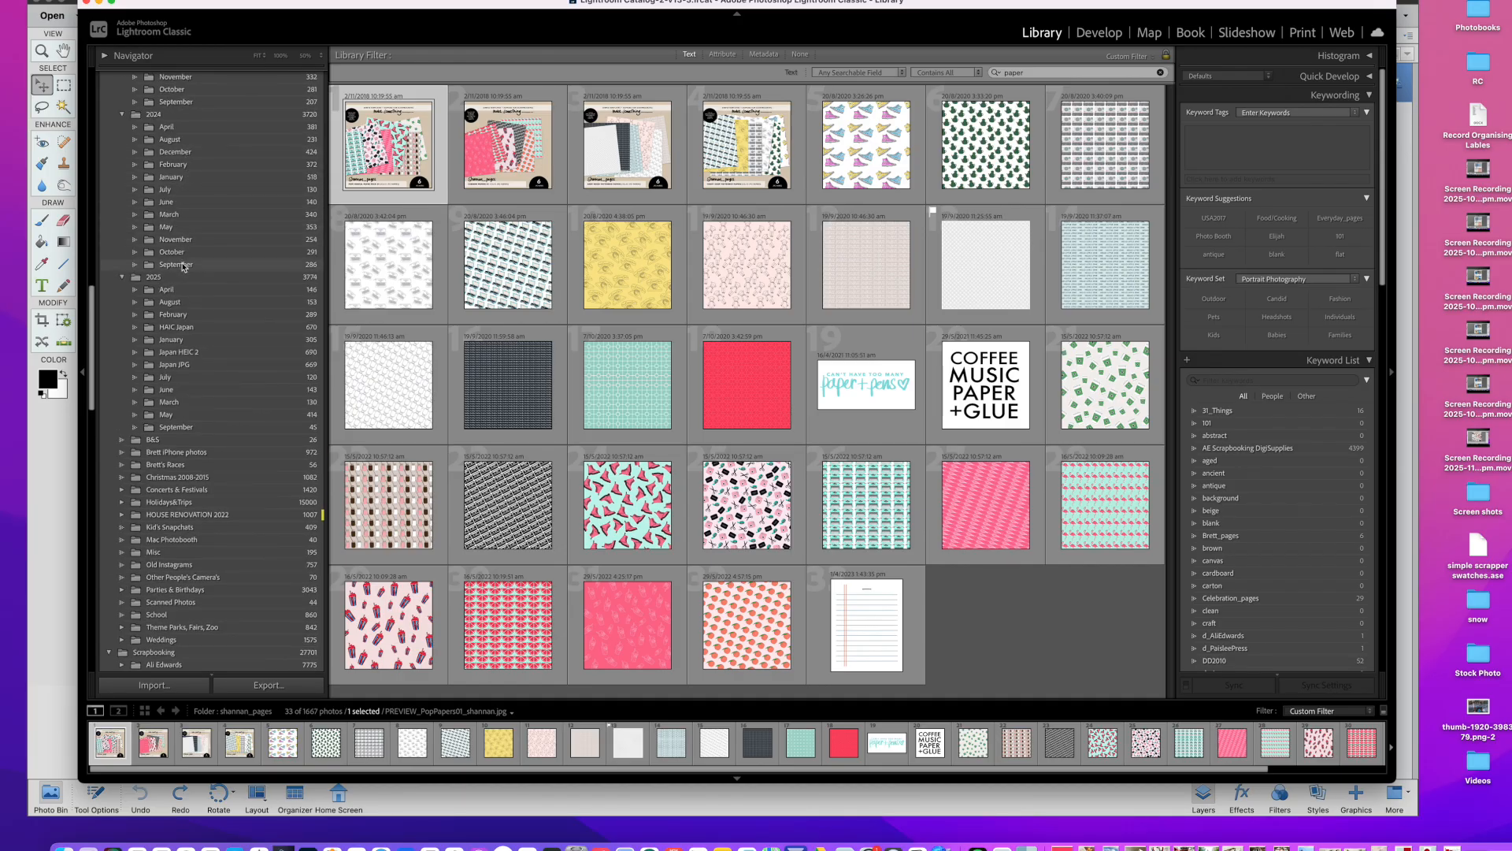
{"action": "left_click", "coordinate": [191, 154]}
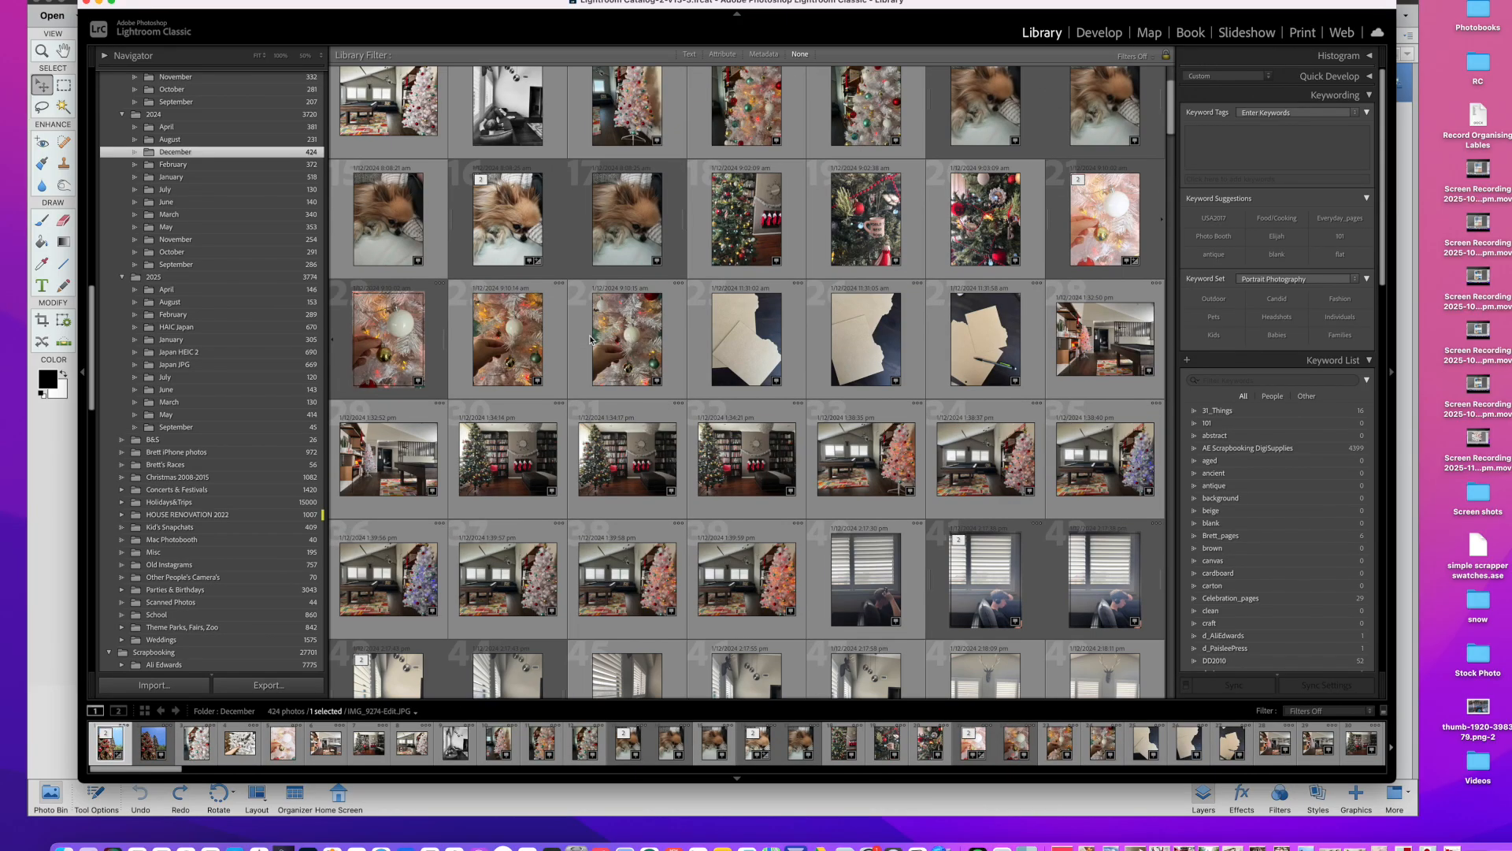
{"action": "left_click", "coordinate": [508, 225]}
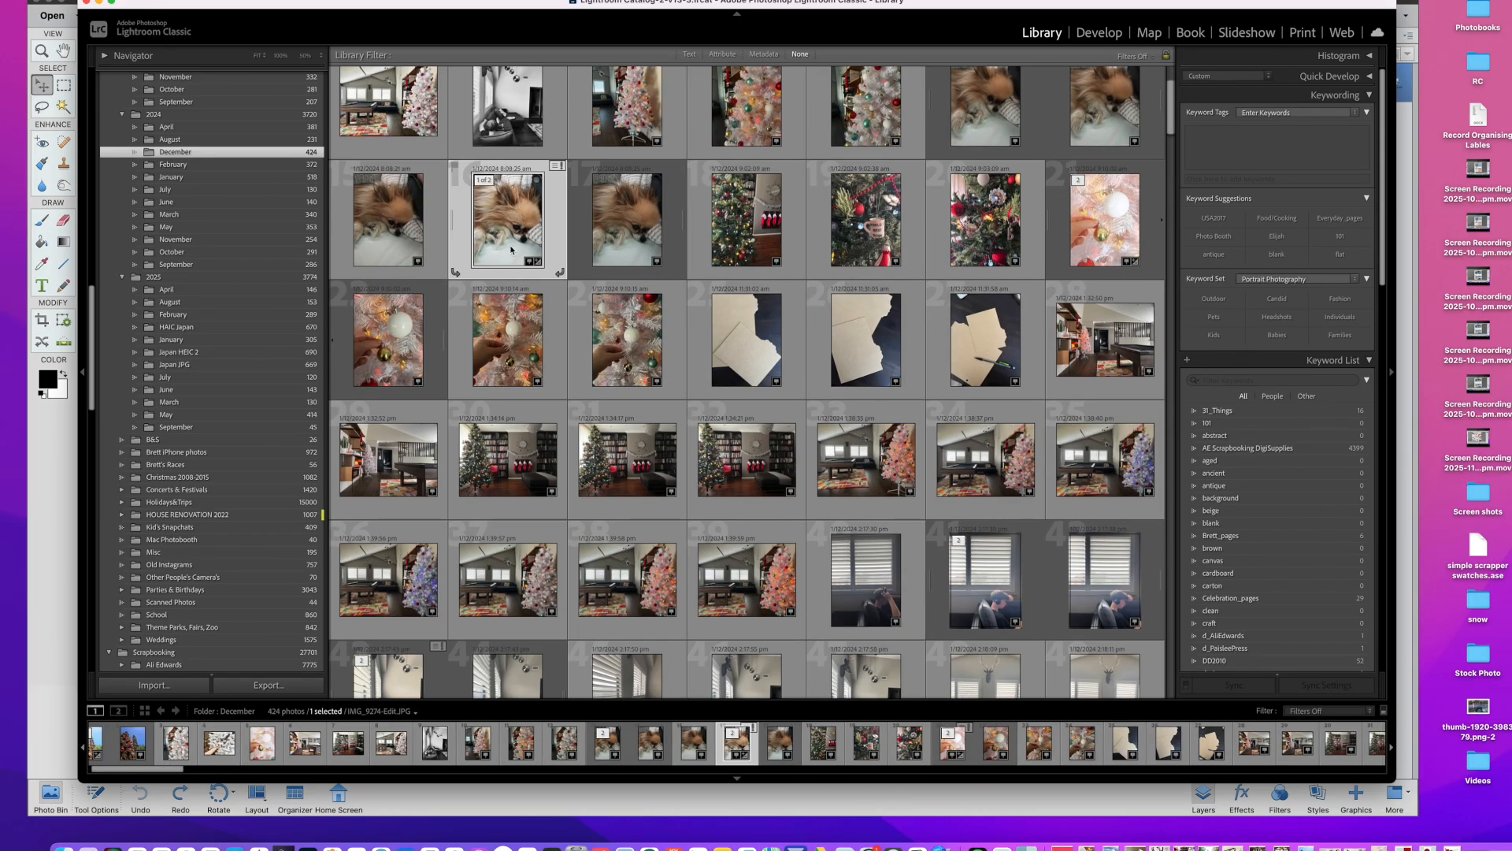
{"action": "left_click_drag", "start_coordinate": [508, 225], "coordinate": [282, 848]}
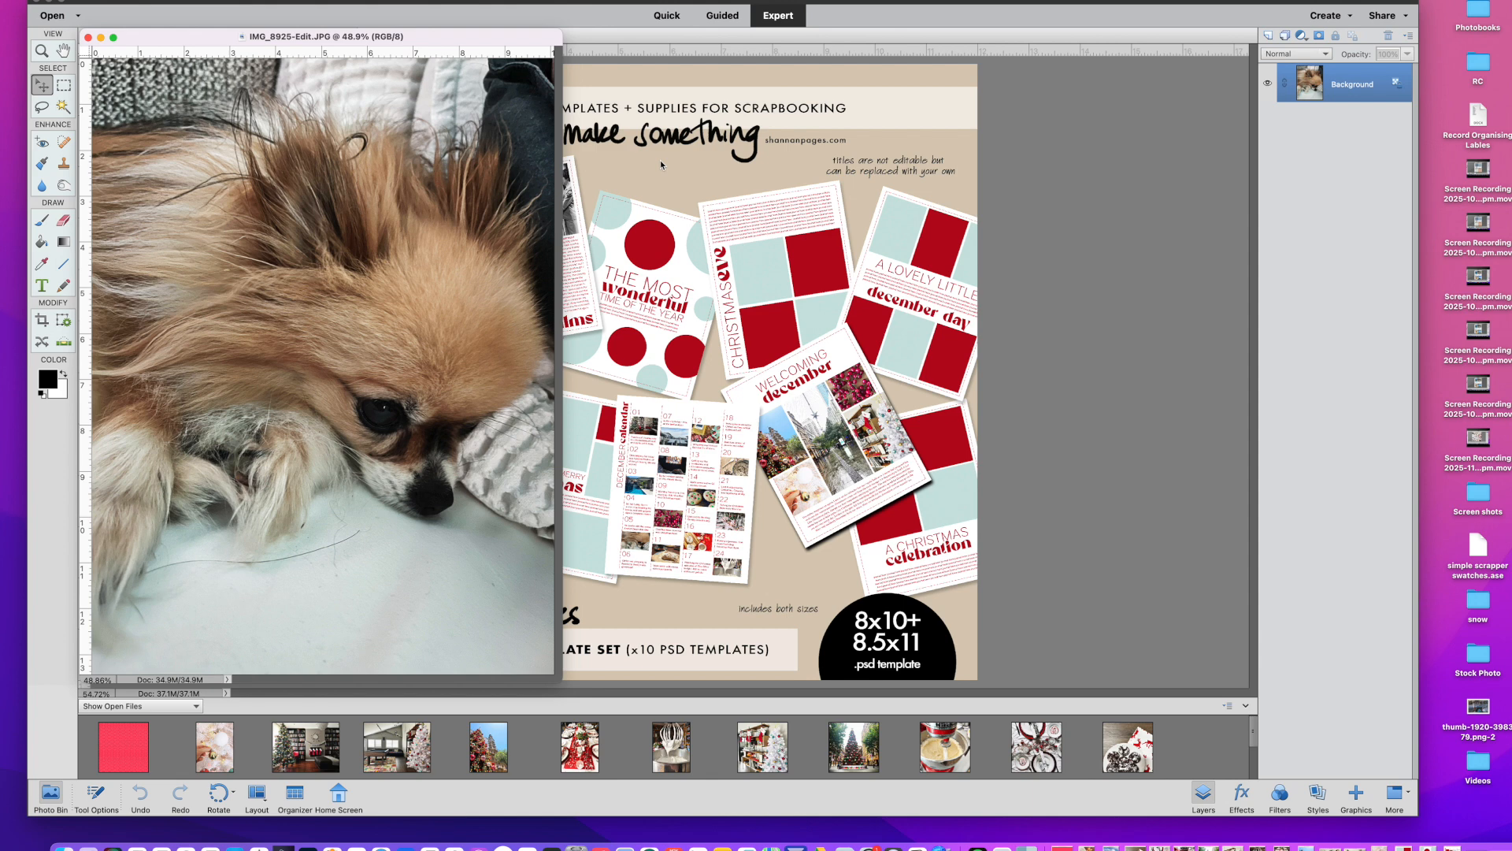
{"action": "left_click", "coordinate": [948, 120]}
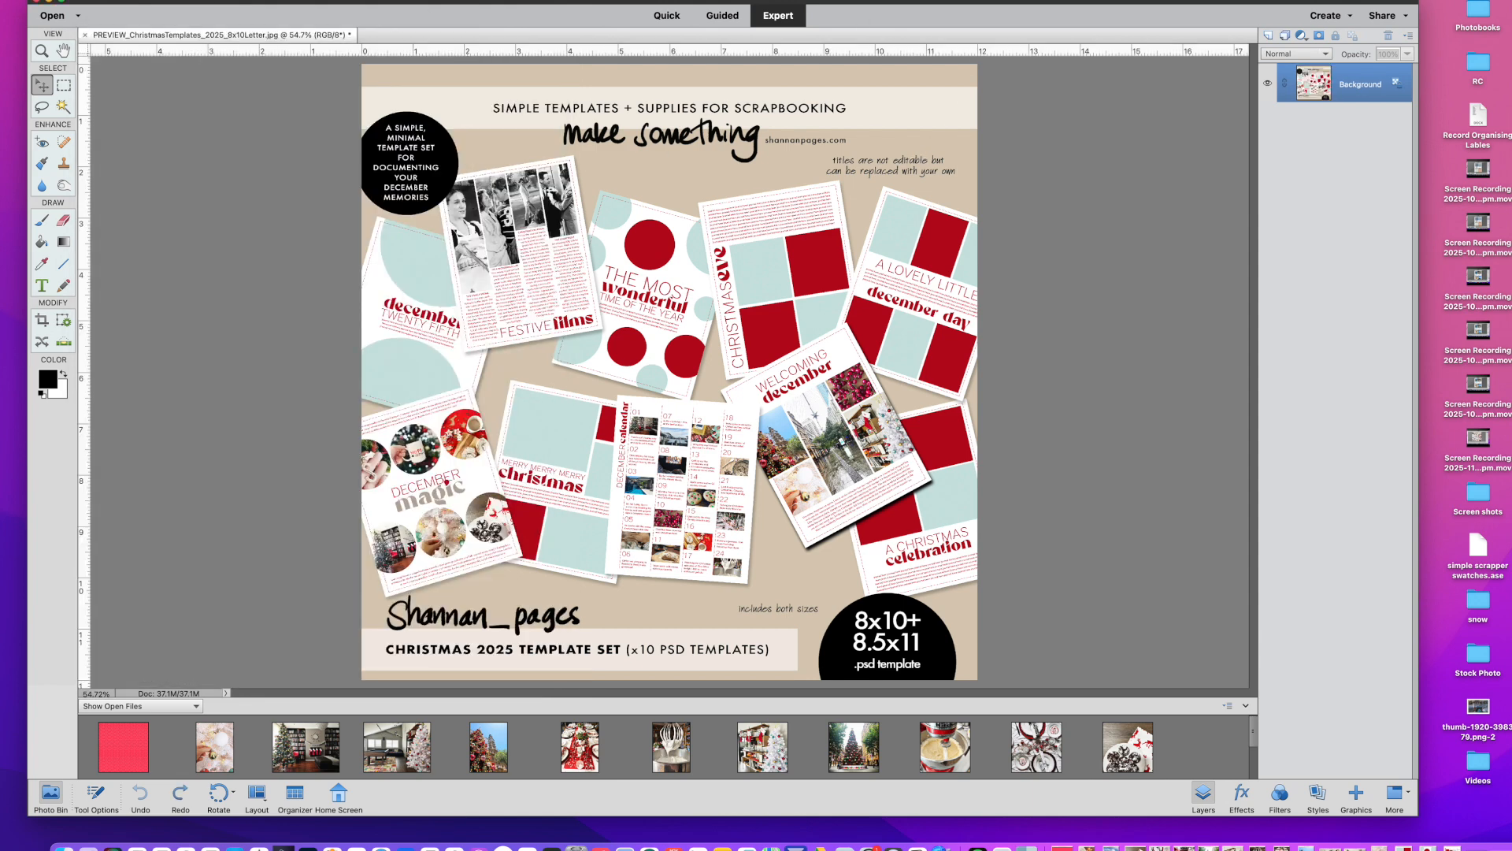
{"action": "left_click", "coordinate": [204, 0]}
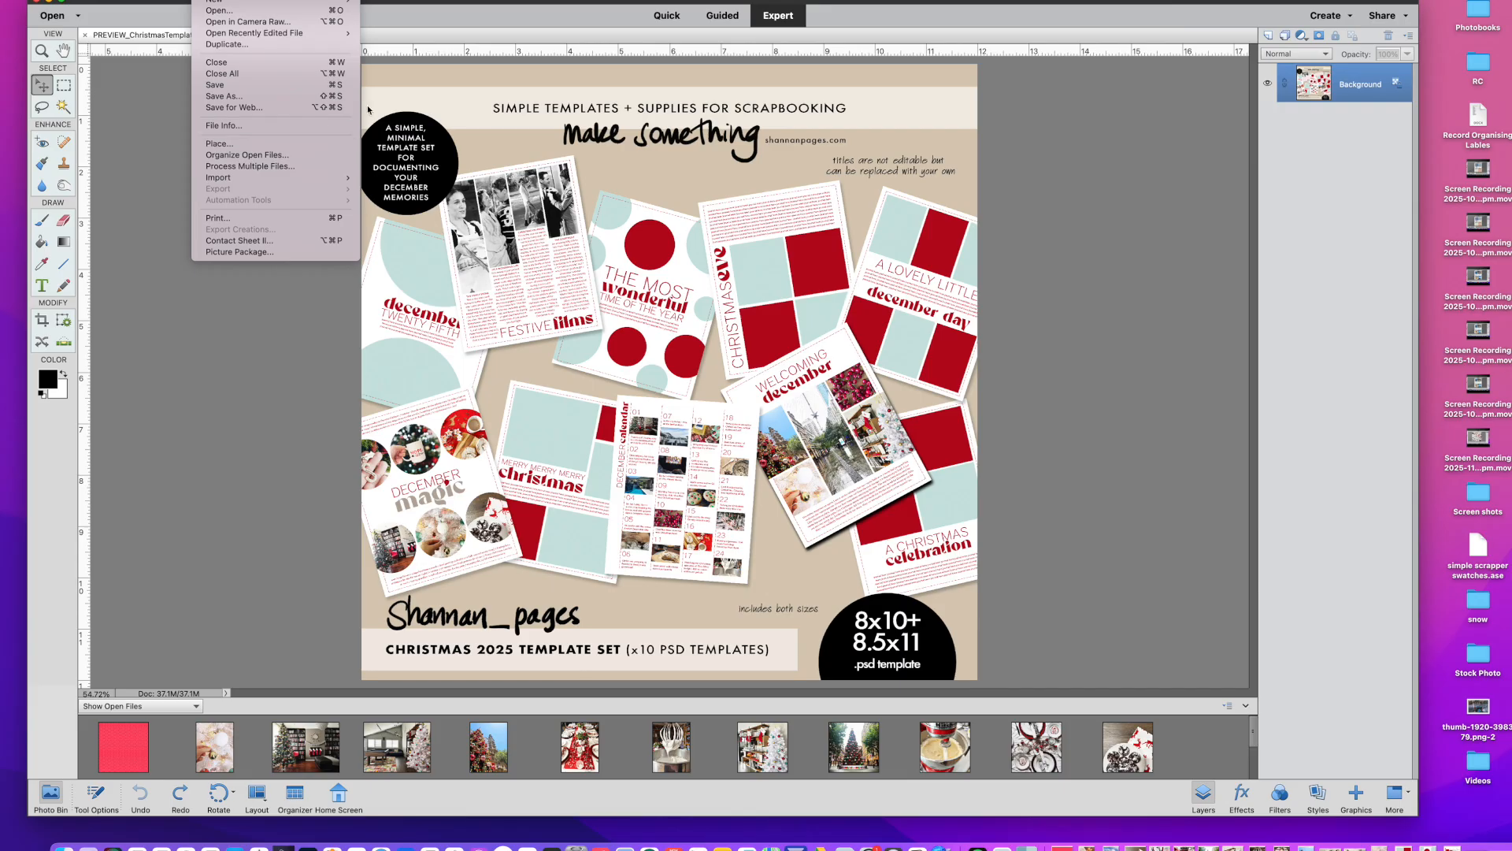
{"action": "left_click", "coordinate": [1079, 158]}
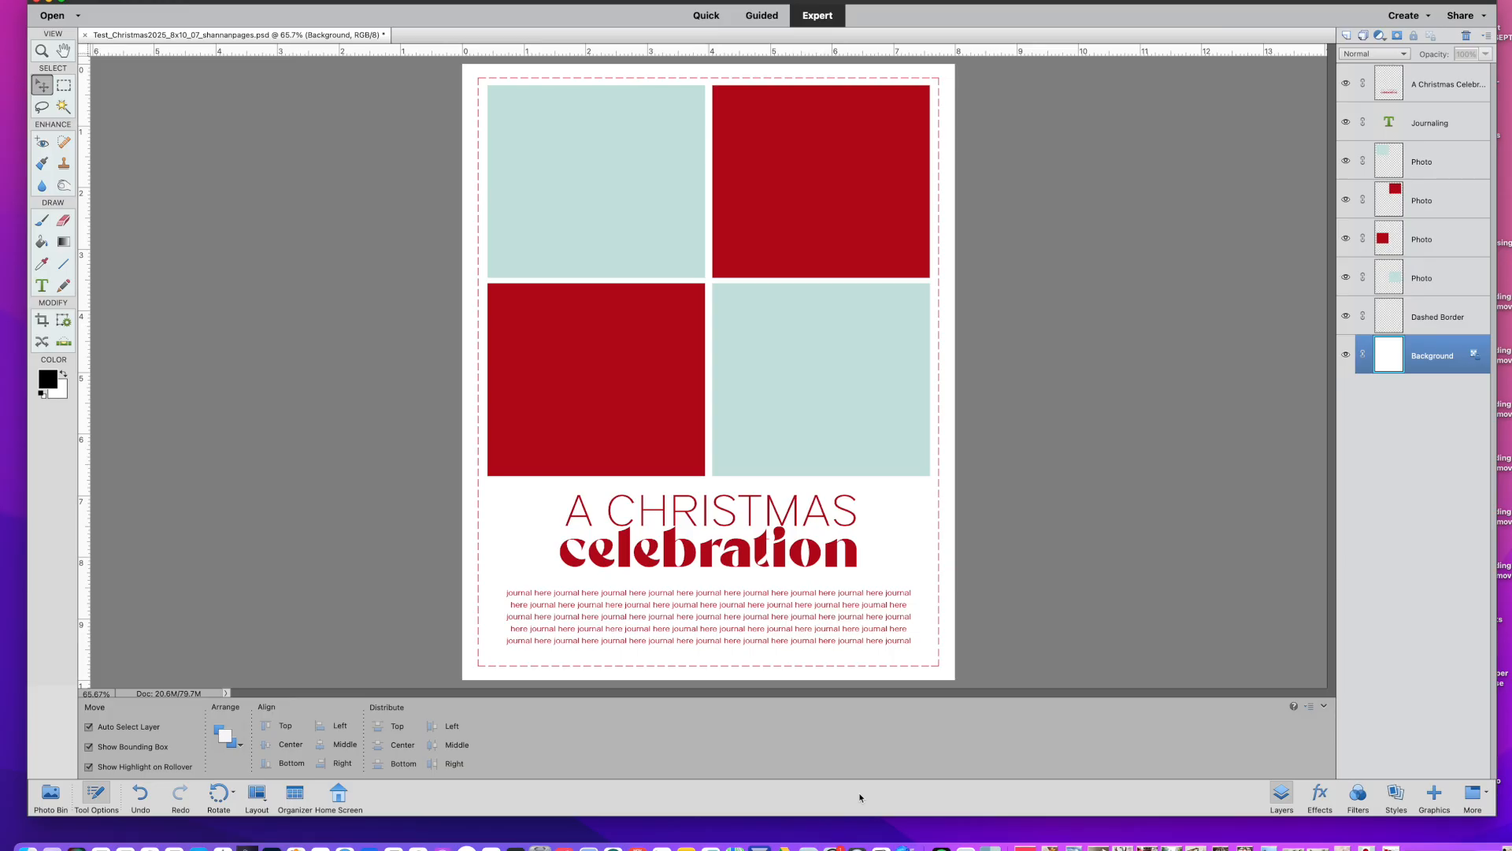
Try removing the A Christmas Celebration title by hiding it and deleting its layer, and undo the deletion
{"action": "left_click", "coordinate": [764, 545]}
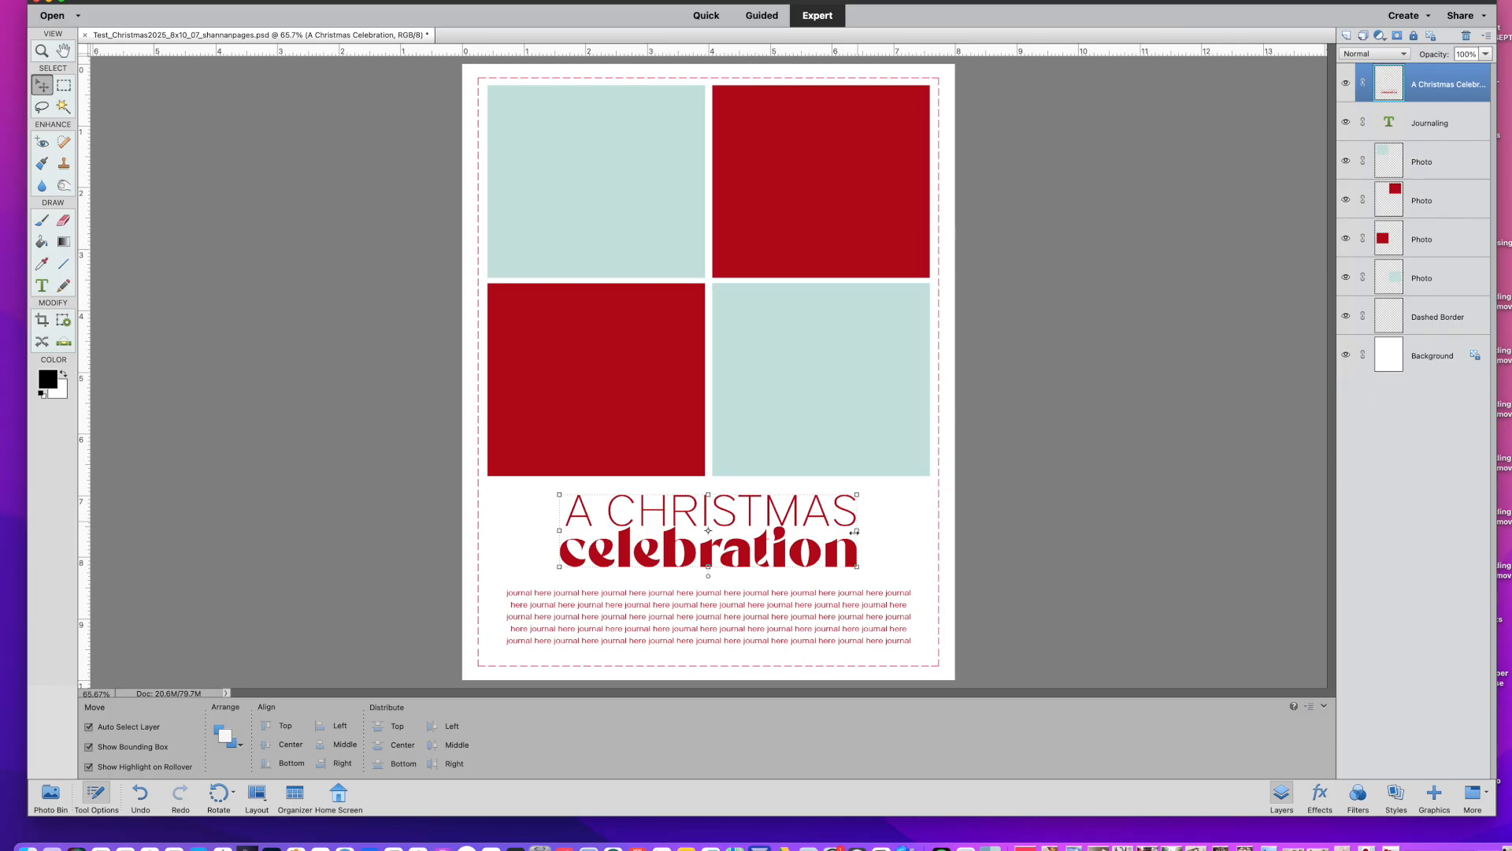
{"action": "left_click", "coordinate": [1346, 83]}
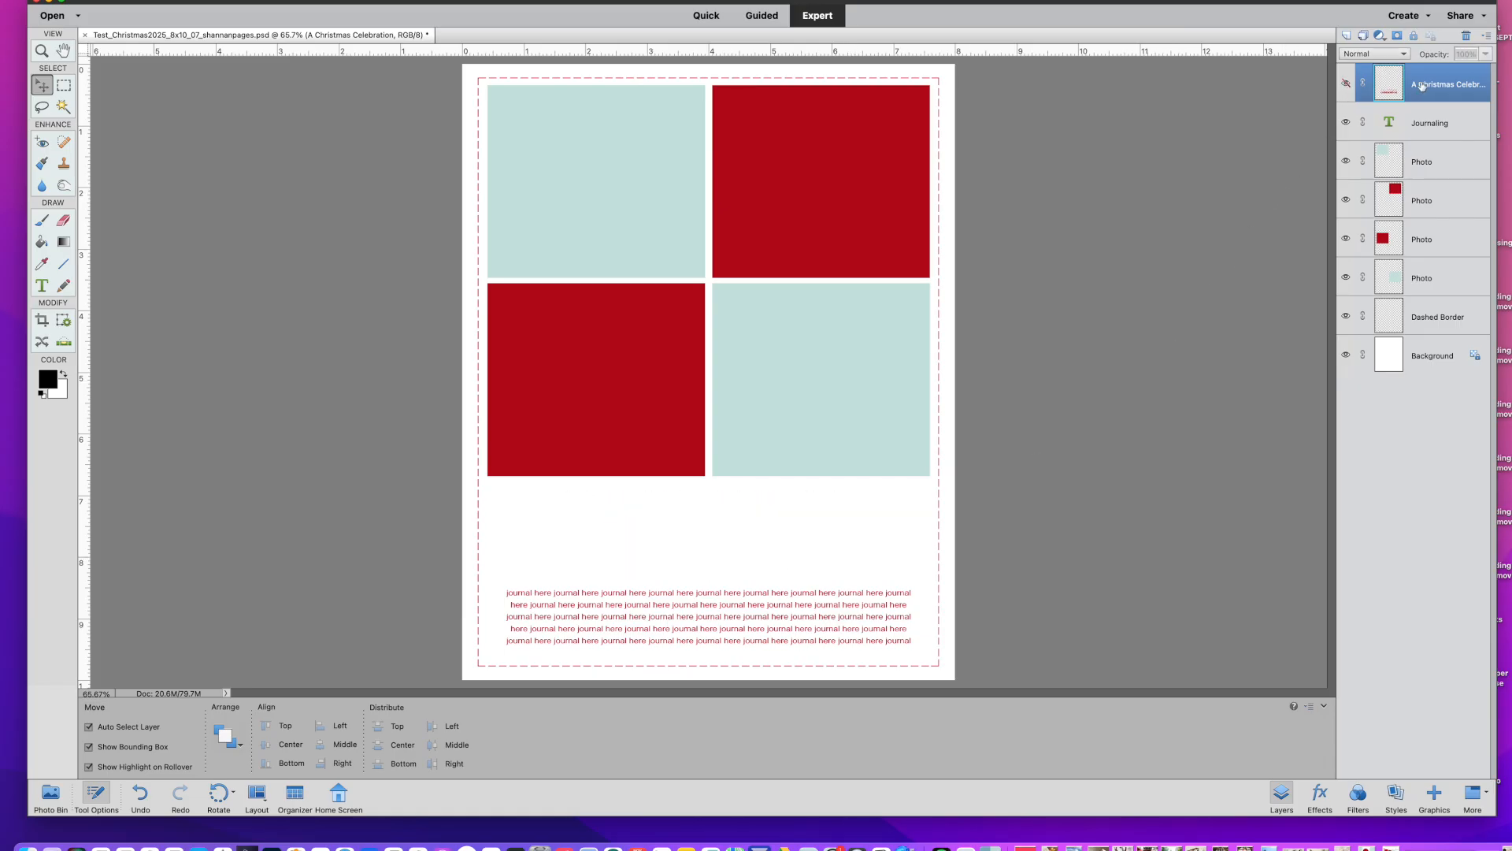
{"action": "left_click", "coordinate": [1346, 83]}
{"action": "left_click_drag", "start_coordinate": [1437, 86], "coordinate": [1467, 37]}
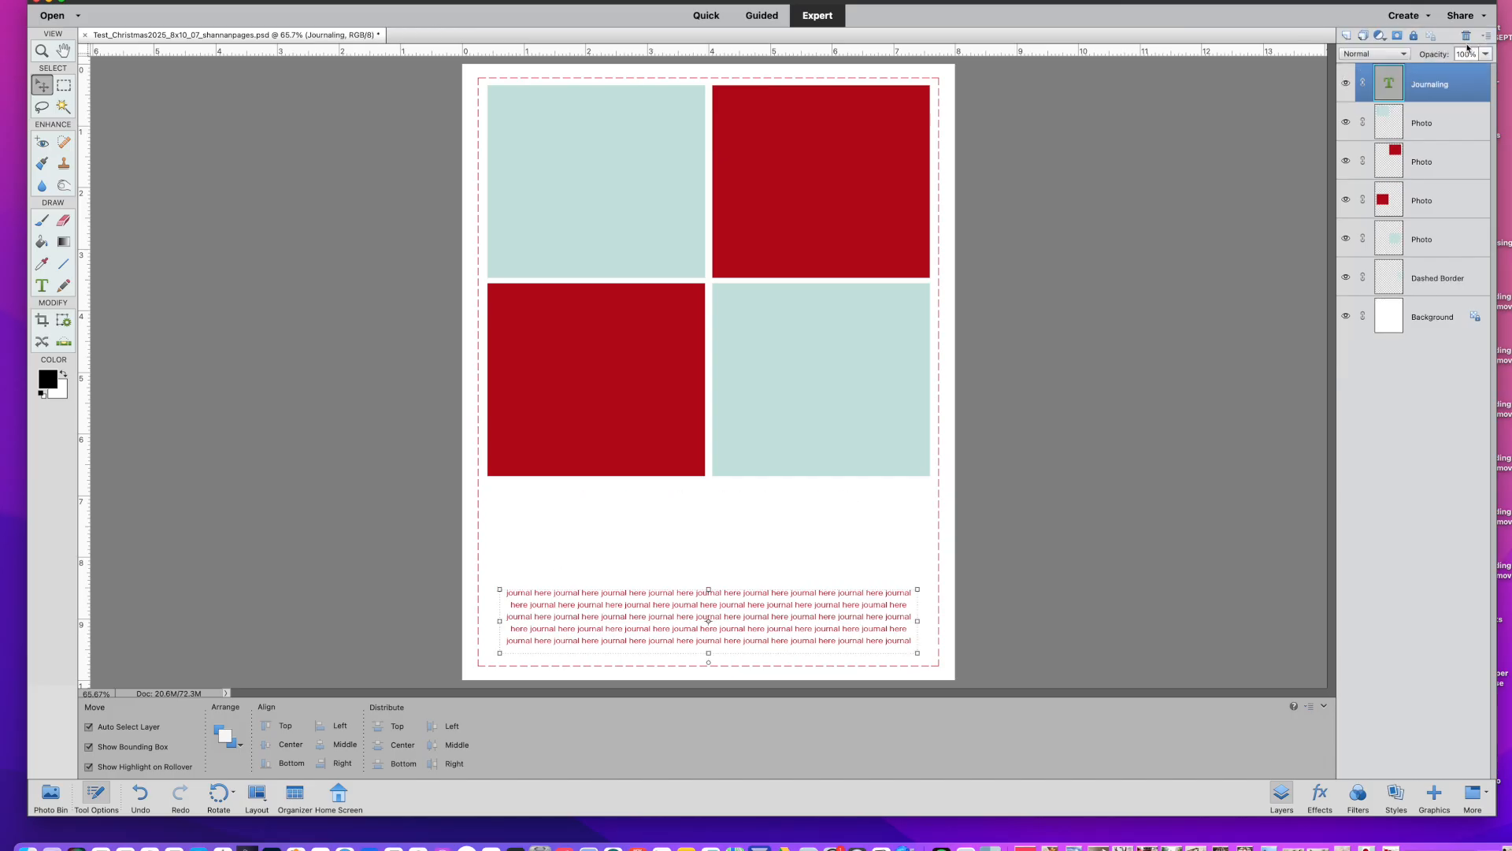
{"action": "key", "text": "super+z"}
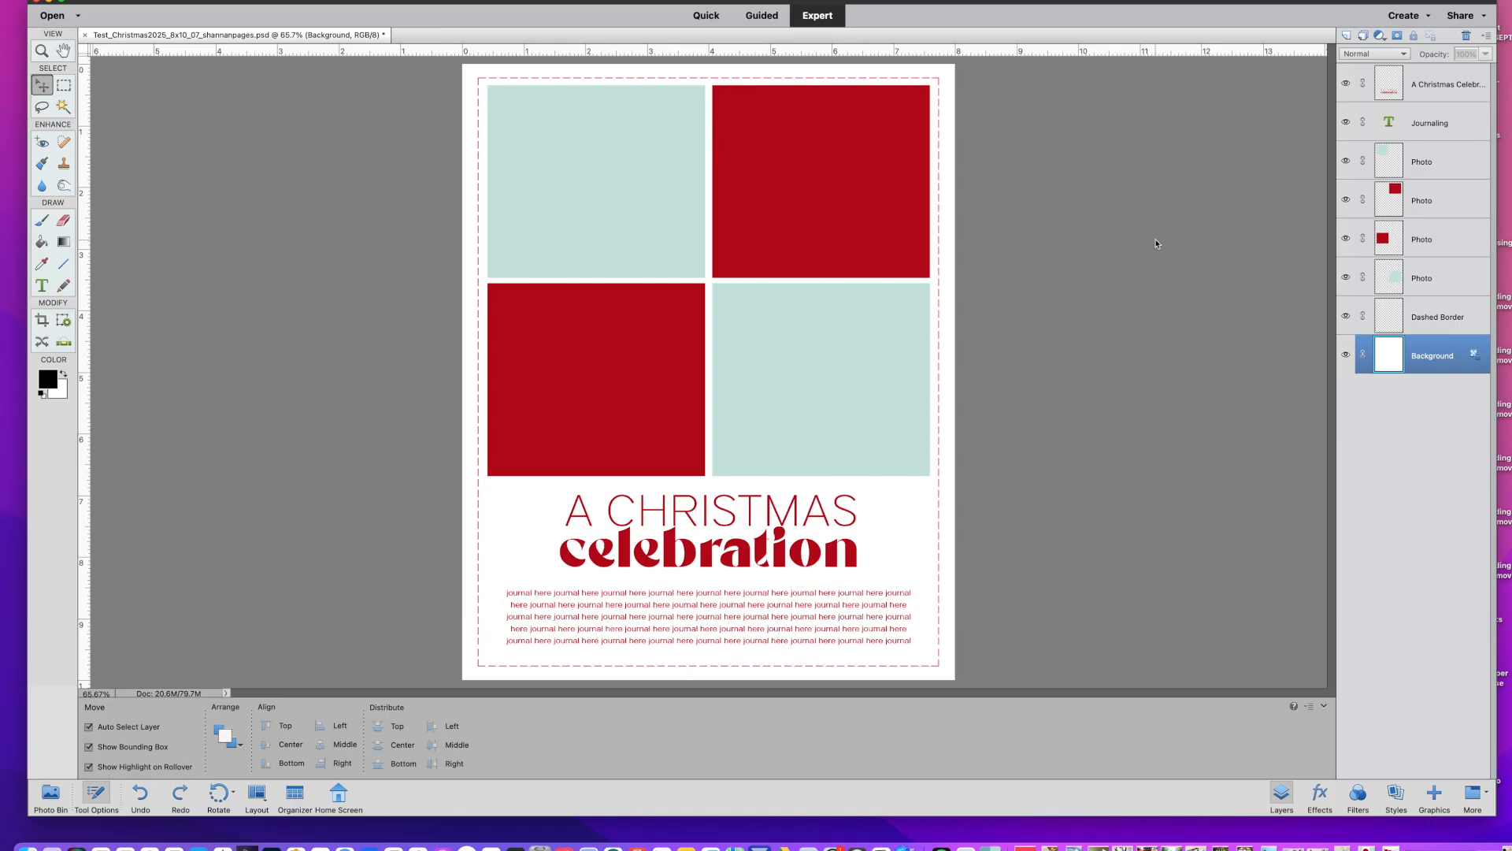
Toggle the visibility of the Journaling layer and the upper-left Photo placeholder layer off and on
{"action": "left_click", "coordinate": [1346, 123]}
{"action": "left_click", "coordinate": [1346, 162]}
{"action": "left_click", "coordinate": [1346, 123]}
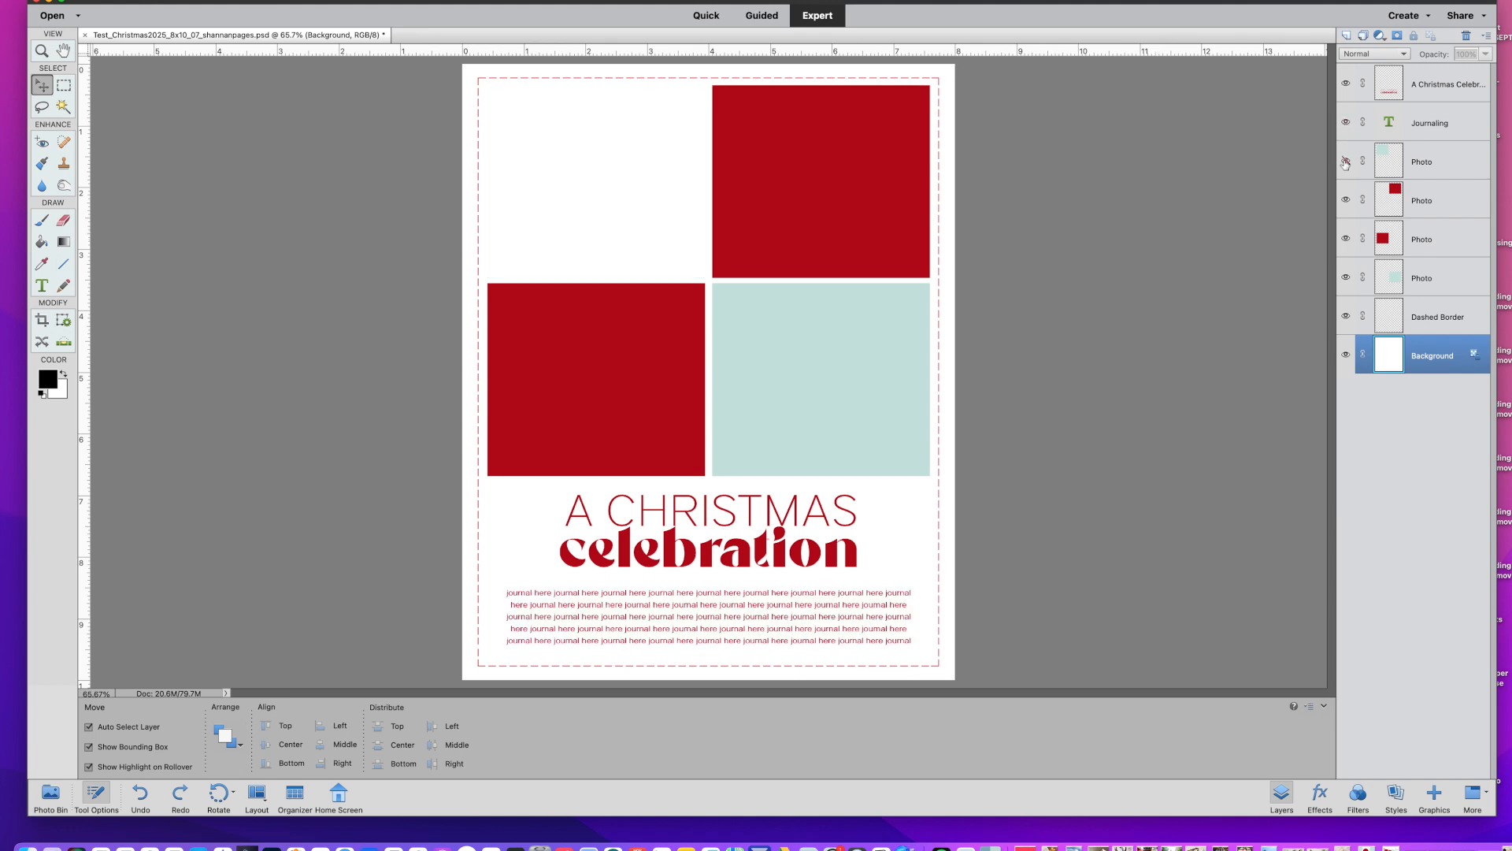
{"action": "left_click", "coordinate": [1346, 162]}
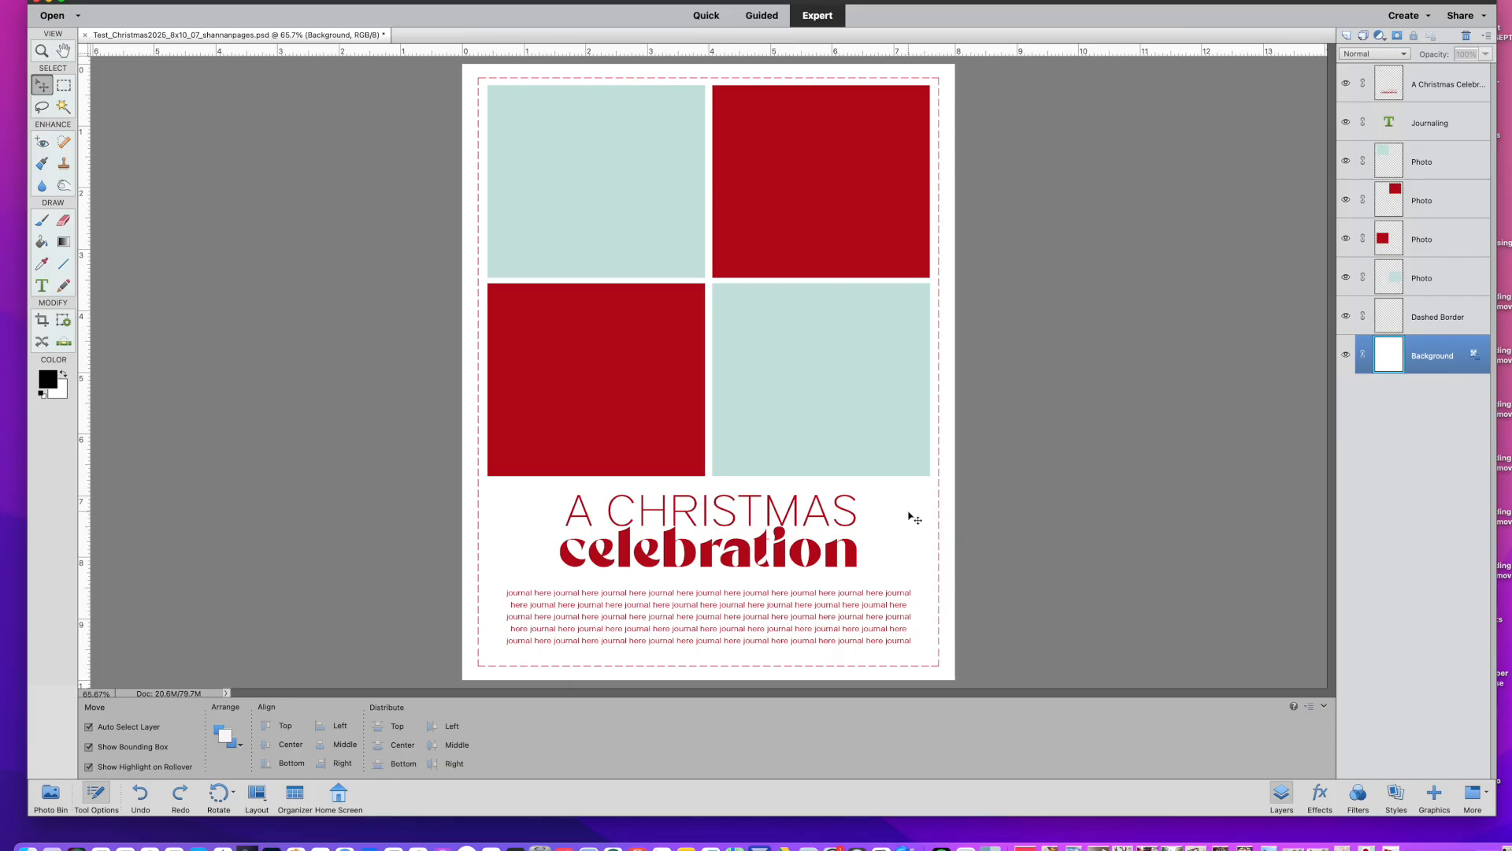
Place the open white Christmas tree and bookshelf photo IMG_4357.JPG directly above the upper-left photo placeholder layer
{"action": "left_click", "coordinate": [50, 794]}
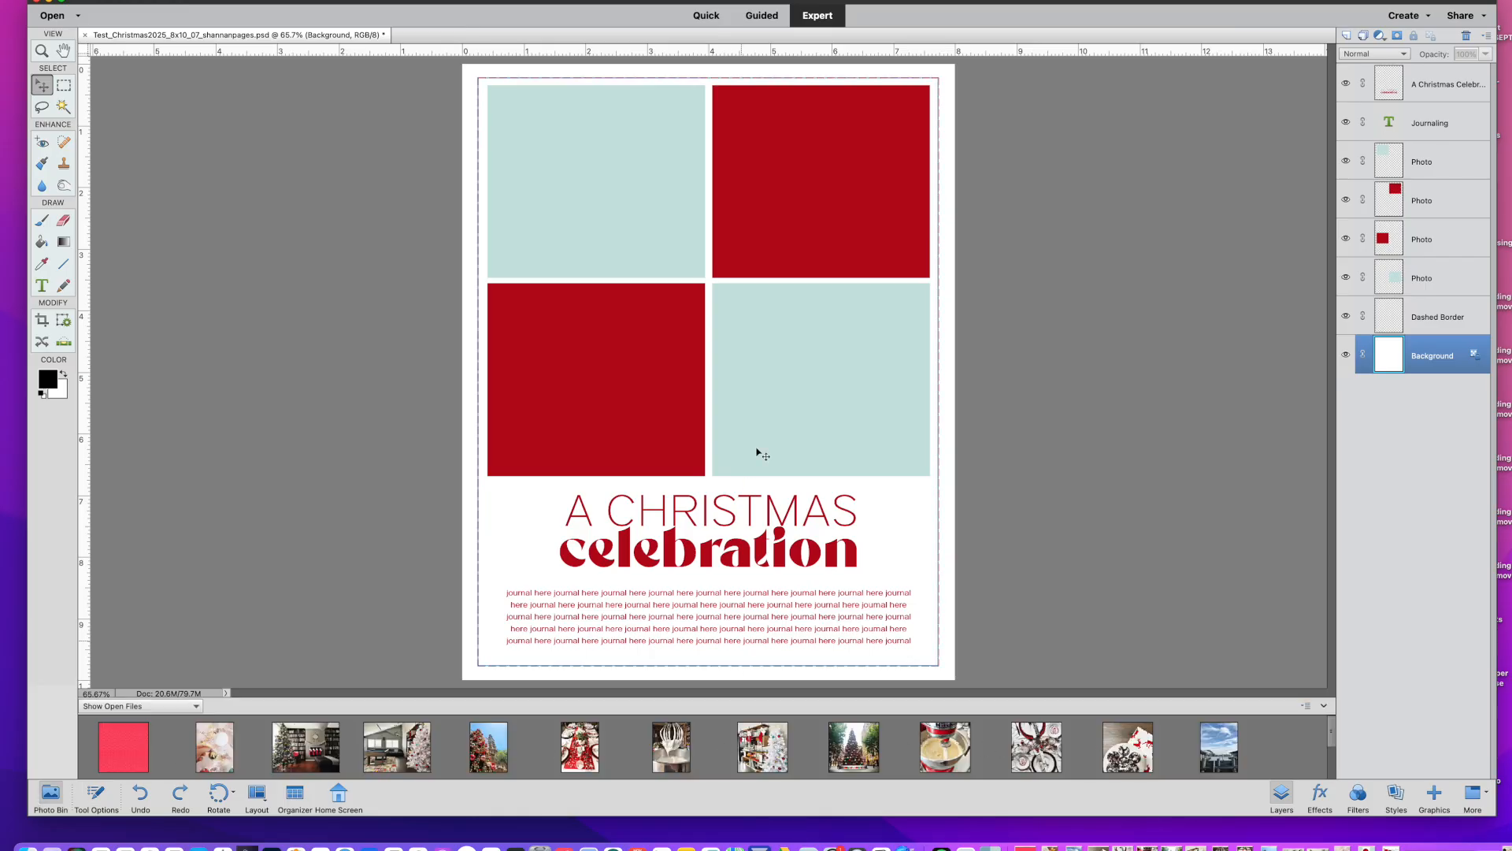
{"action": "left_click", "coordinate": [603, 183]}
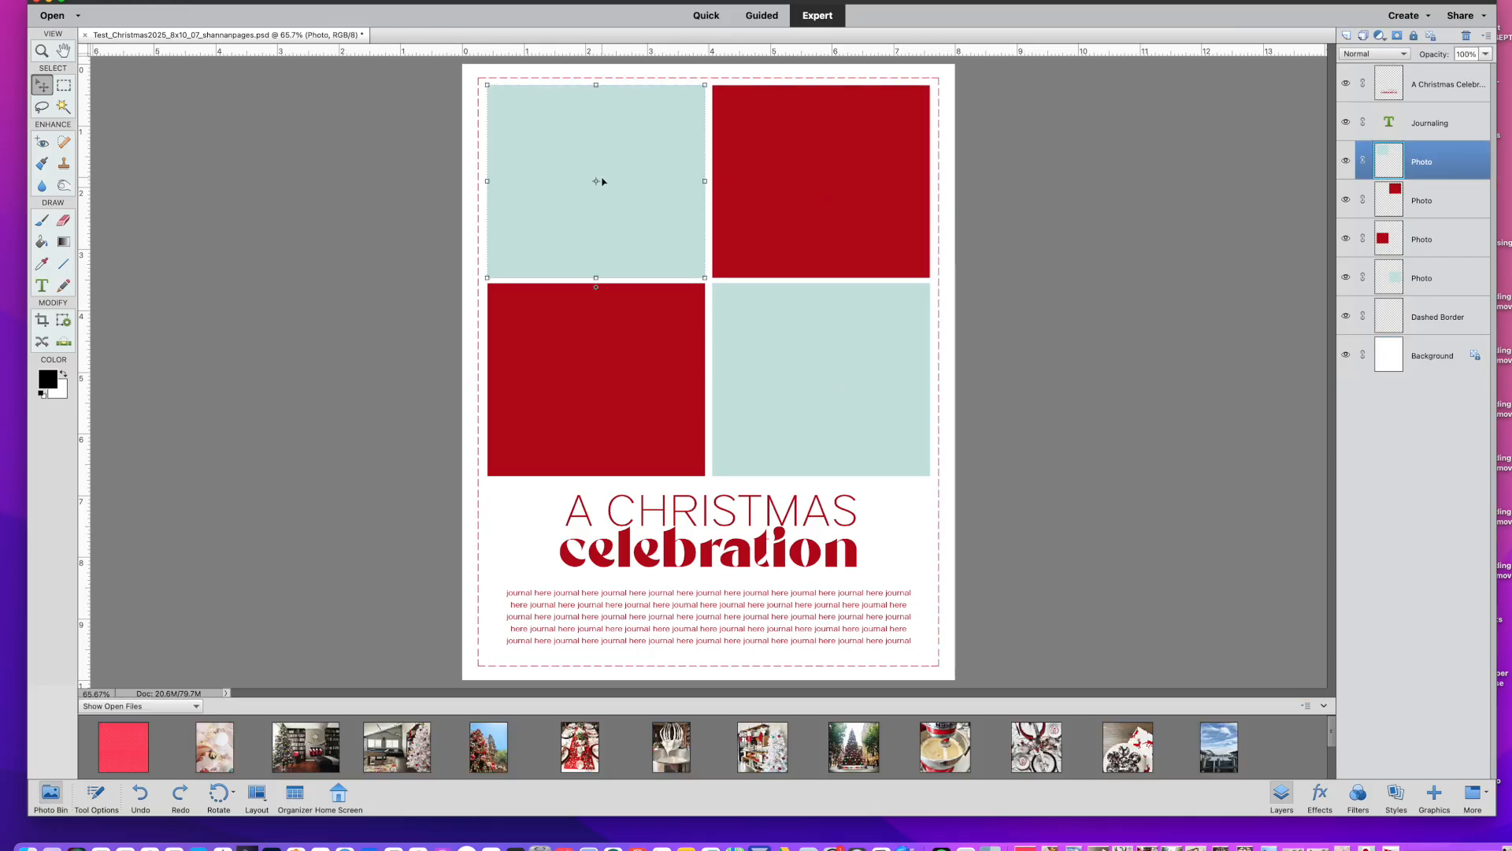
{"action": "left_click", "coordinate": [586, 206]}
{"action": "left_click_drag", "start_coordinate": [789, 753], "coordinate": [648, 268]}
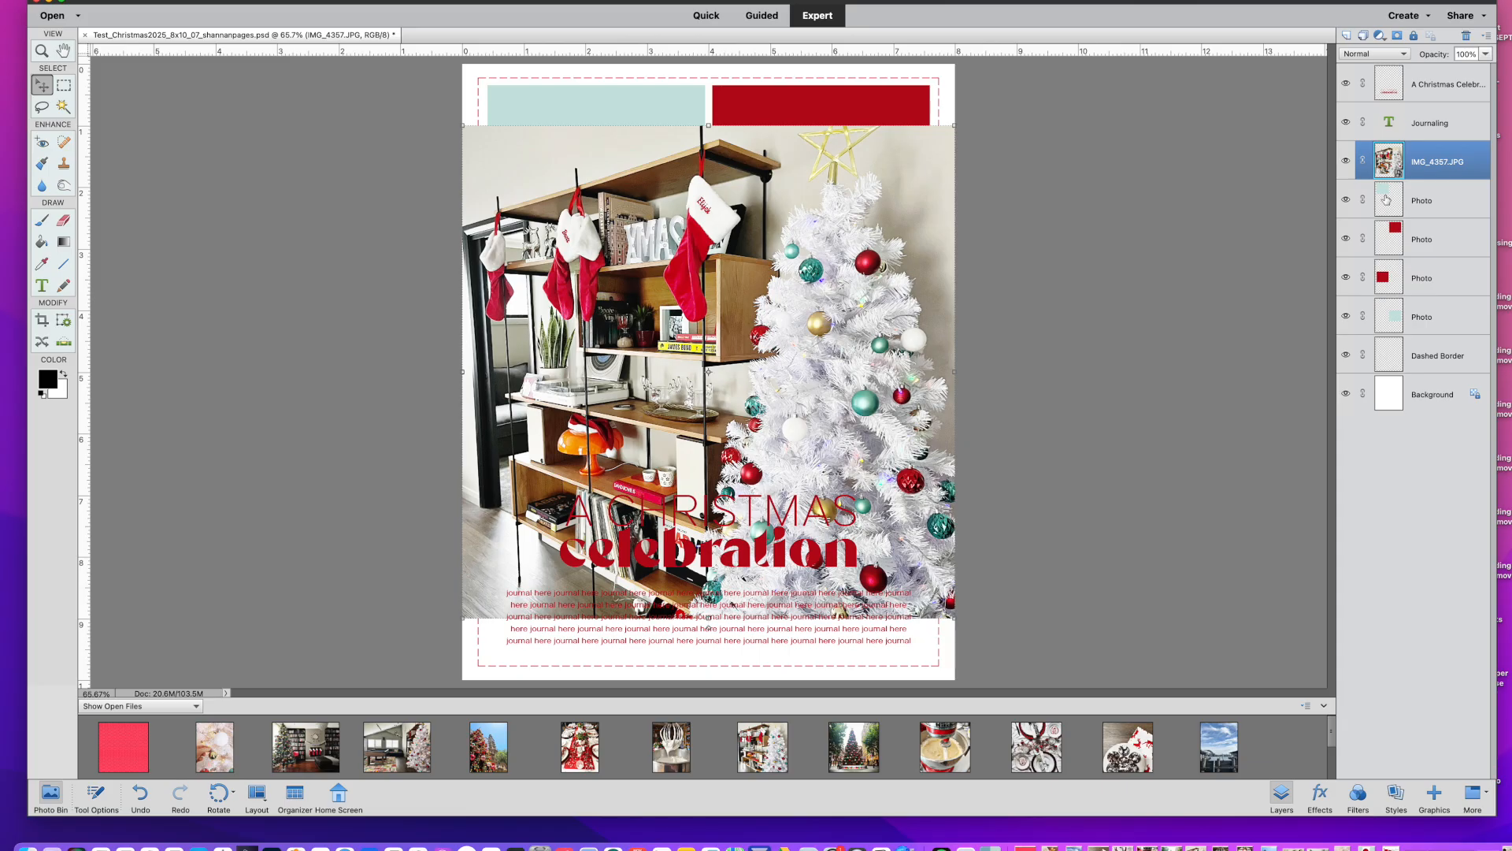
Scale and move the Christmas tree photo so that it covers the upper-left photo placeholder
{"action": "key", "text": "super+g"}
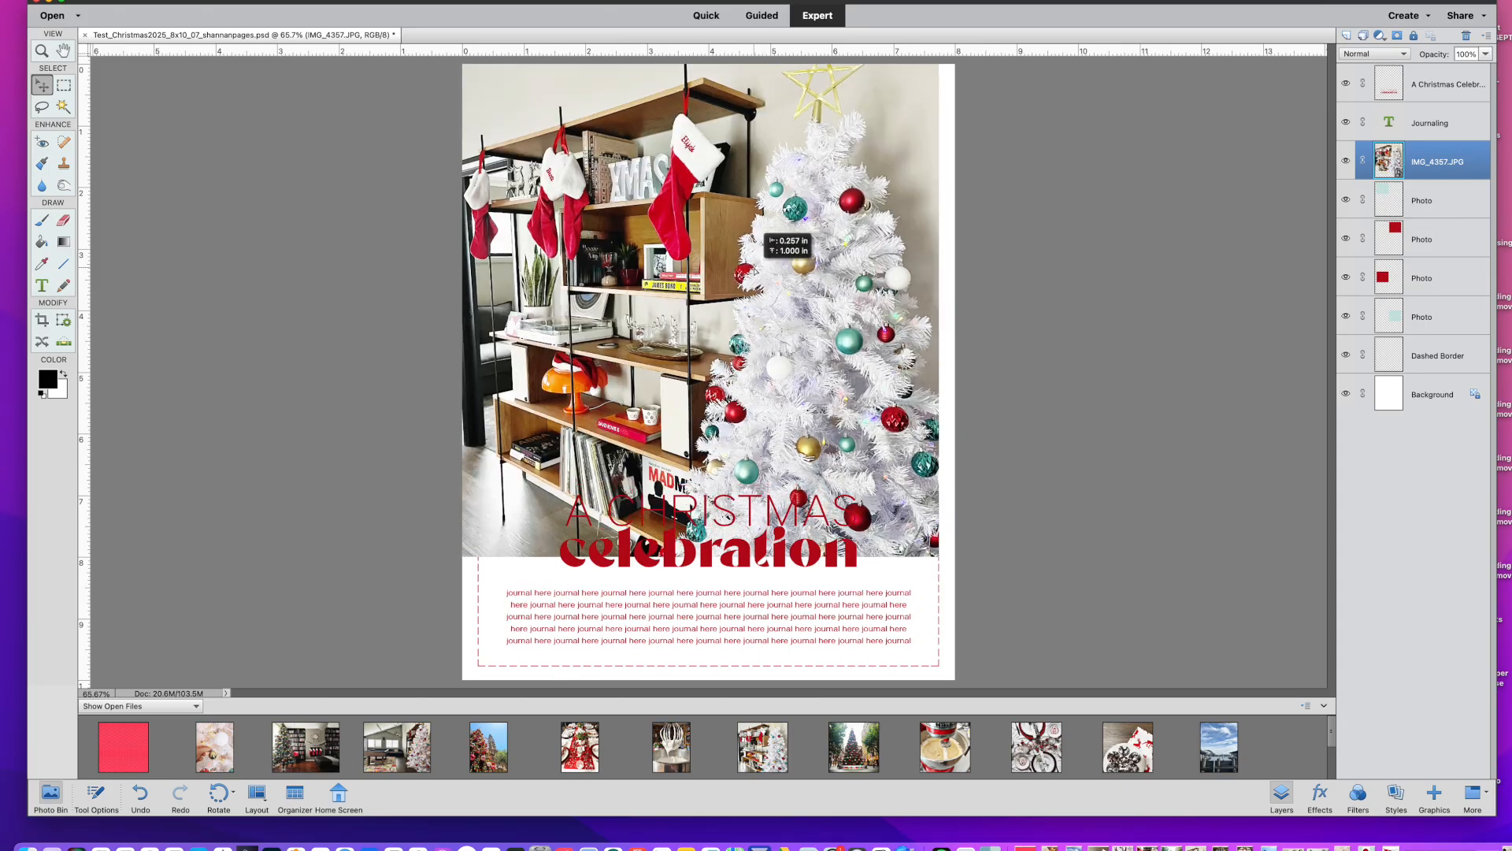
{"action": "left_click_drag", "start_coordinate": [939, 555], "coordinate": [713, 331]}
{"action": "key", "text": "Return"}
{"action": "left_click_drag", "start_coordinate": [666, 278], "coordinate": [697, 298]}
{"action": "left_click_drag", "start_coordinate": [744, 351], "coordinate": [691, 294]}
{"action": "key", "text": "Return"}
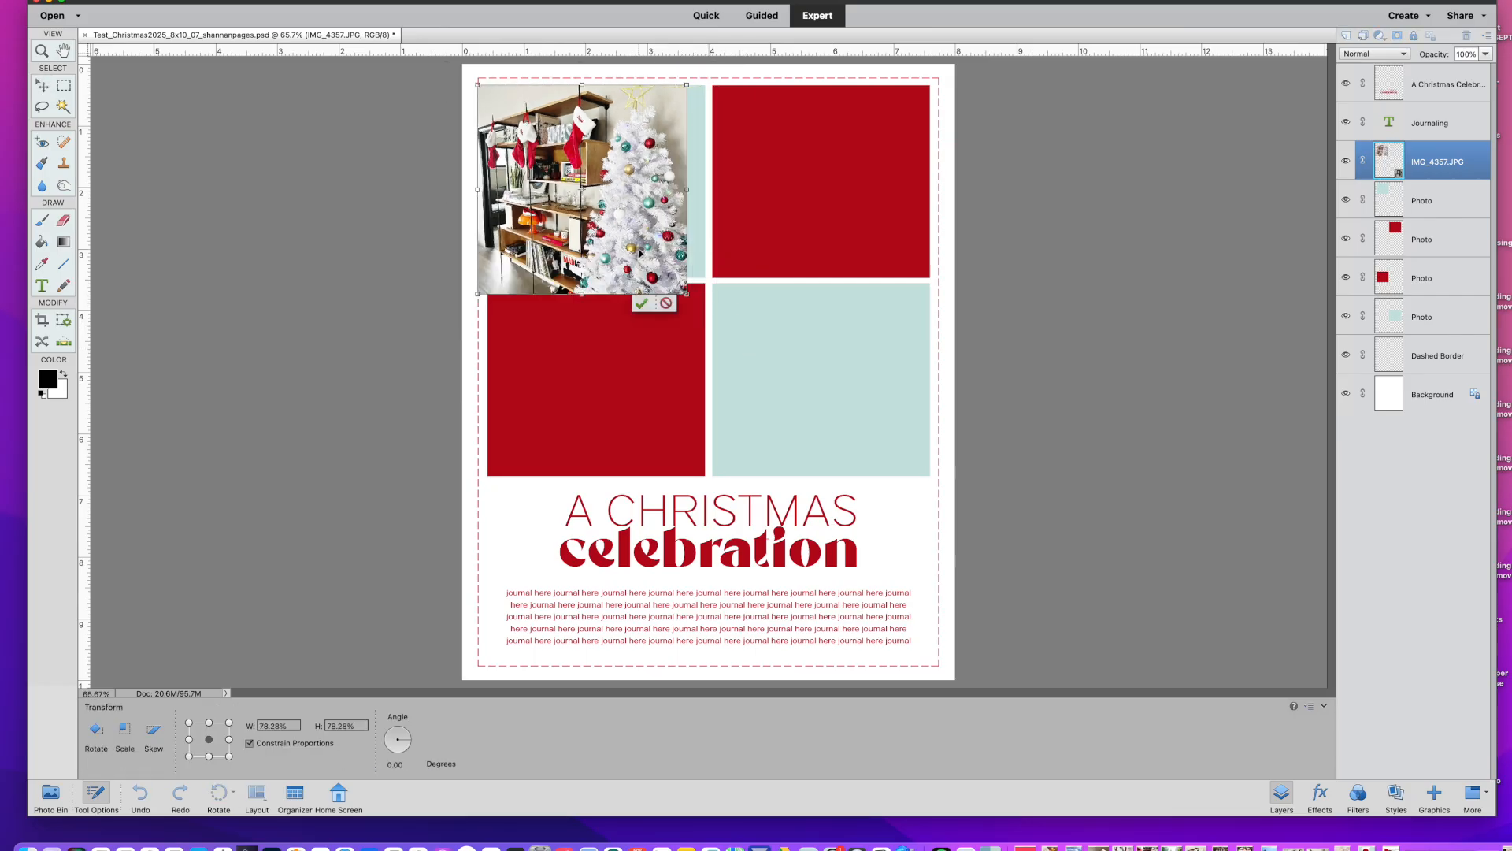
{"action": "mouse_move", "coordinate": [647, 240]}
{"action": "left_mouse_down"}
{"action": "mouse_move", "coordinate": [669, 259]}
{"action": "mouse_move", "coordinate": [650, 237]}
{"action": "left_mouse_up"}
{"action": "left_click_drag", "start_coordinate": [696, 295], "coordinate": [709, 305]}
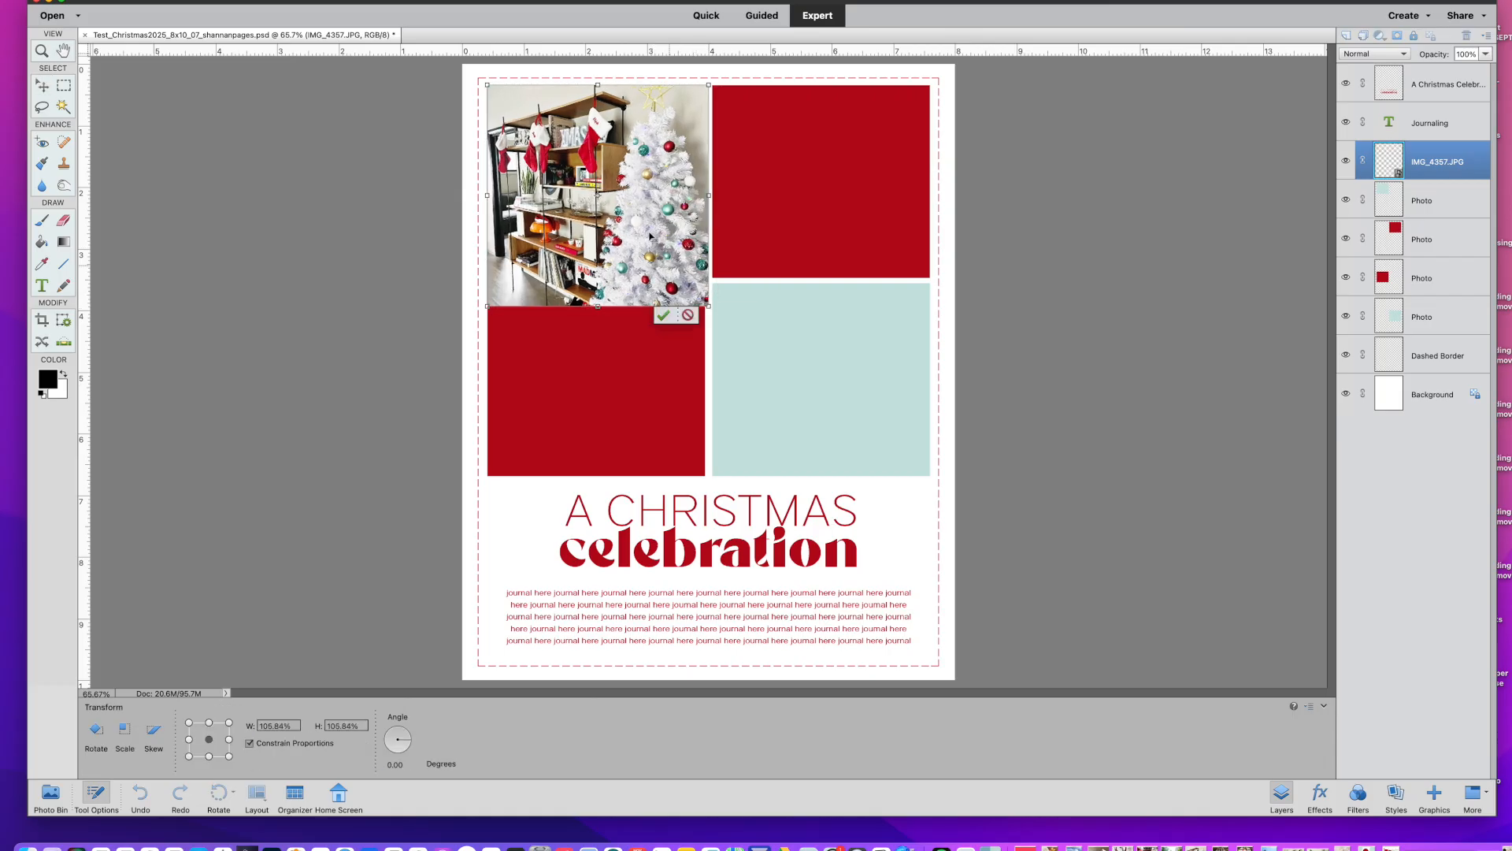
{"action": "key", "text": "Return"}
Clip the Christmas tree photo to the upper-left placeholder and adjust its position within the mask
{"action": "key", "text": "super+g"}
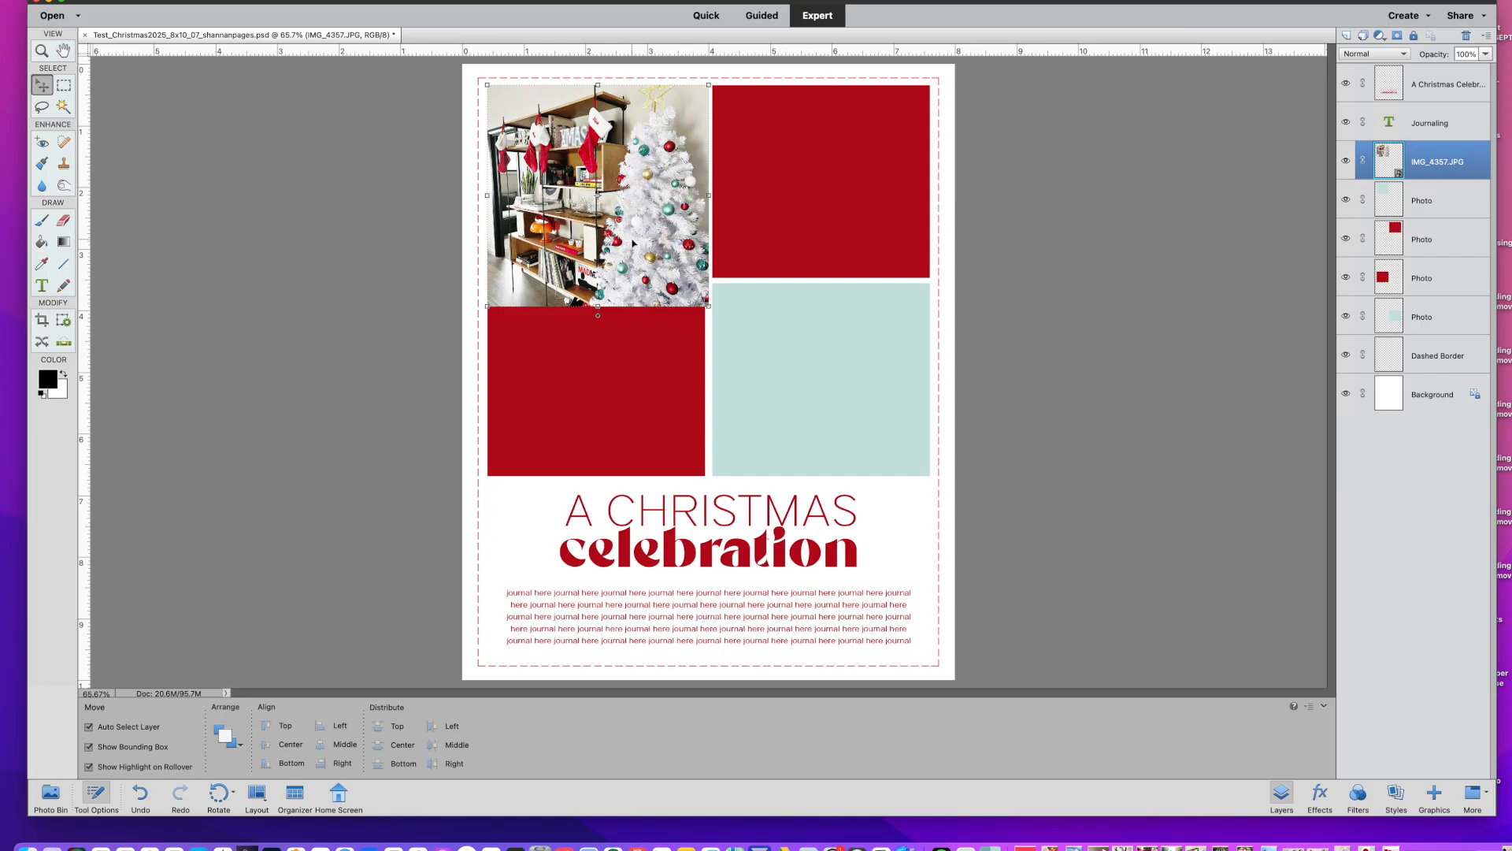
{"action": "key", "text": "super+g"}
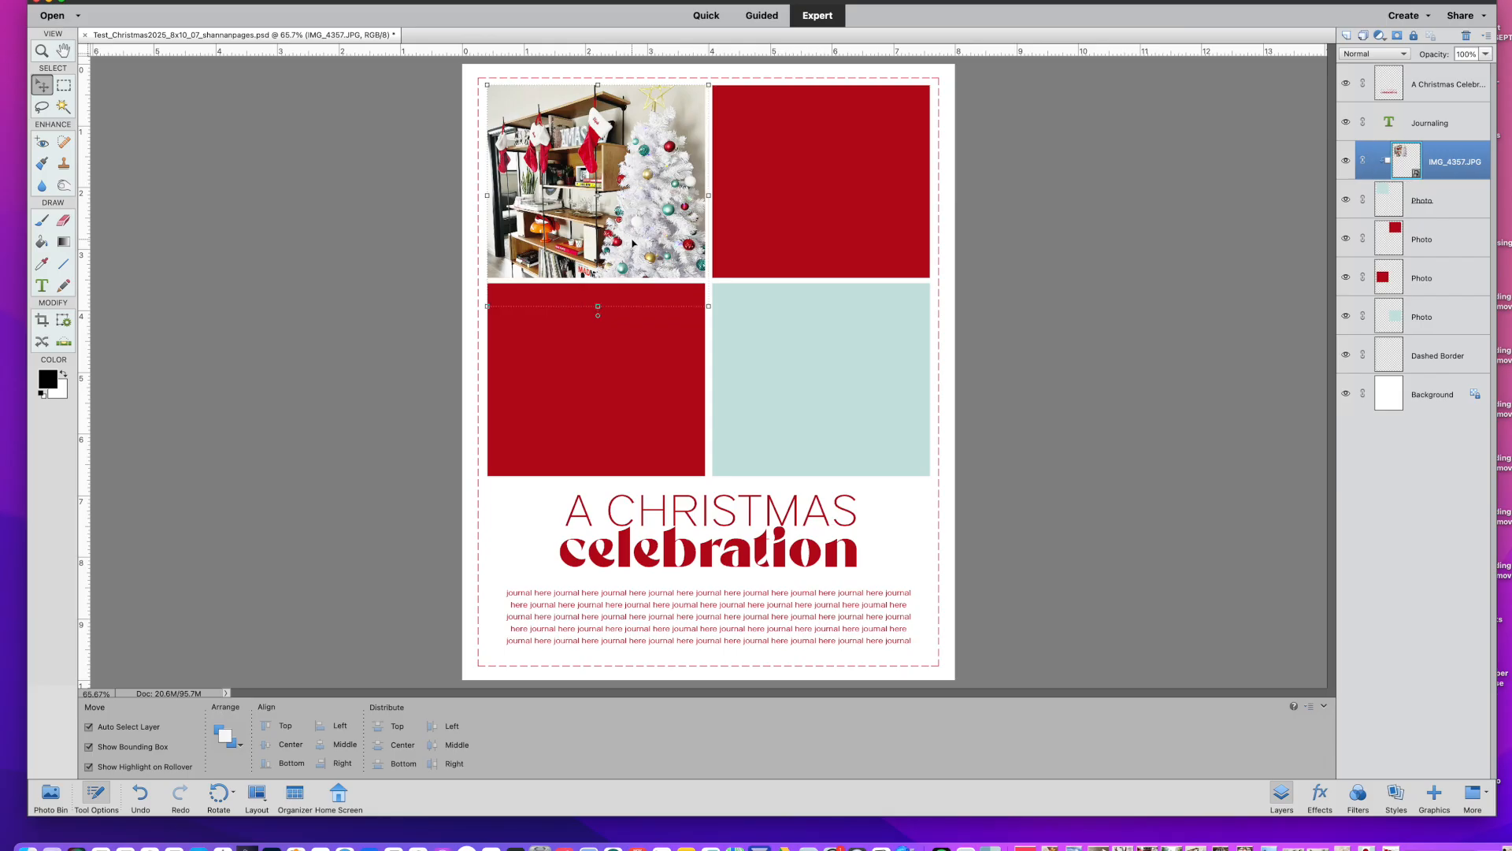
{"action": "left_click_drag", "start_coordinate": [627, 223], "coordinate": [629, 219]}
{"action": "left_click", "coordinate": [613, 340]}
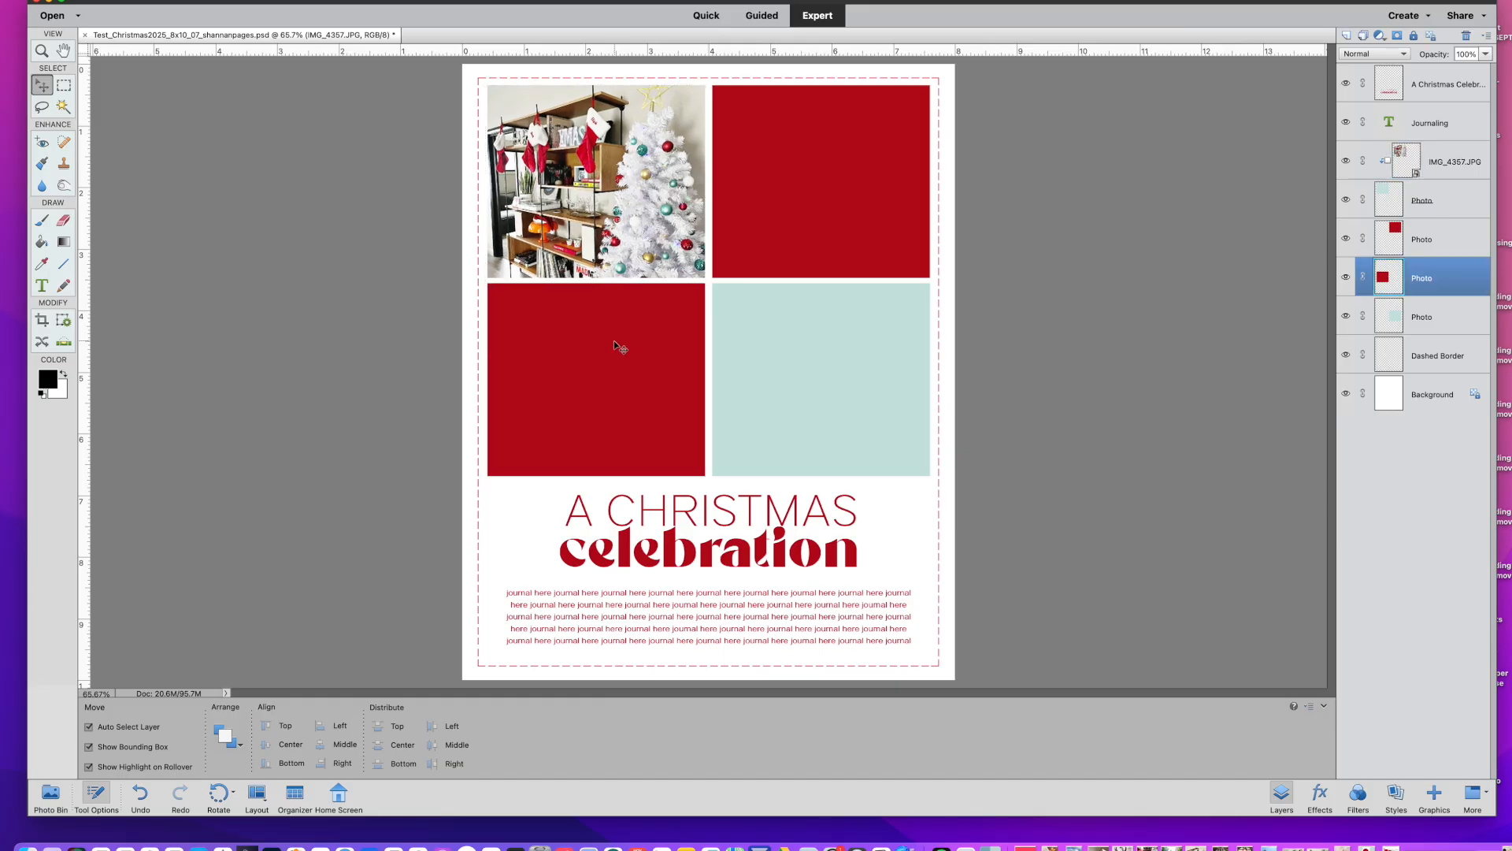
{"action": "left_click", "coordinate": [644, 214]}
{"action": "left_click", "coordinate": [835, 354]}
{"action": "left_click", "coordinate": [646, 270]}
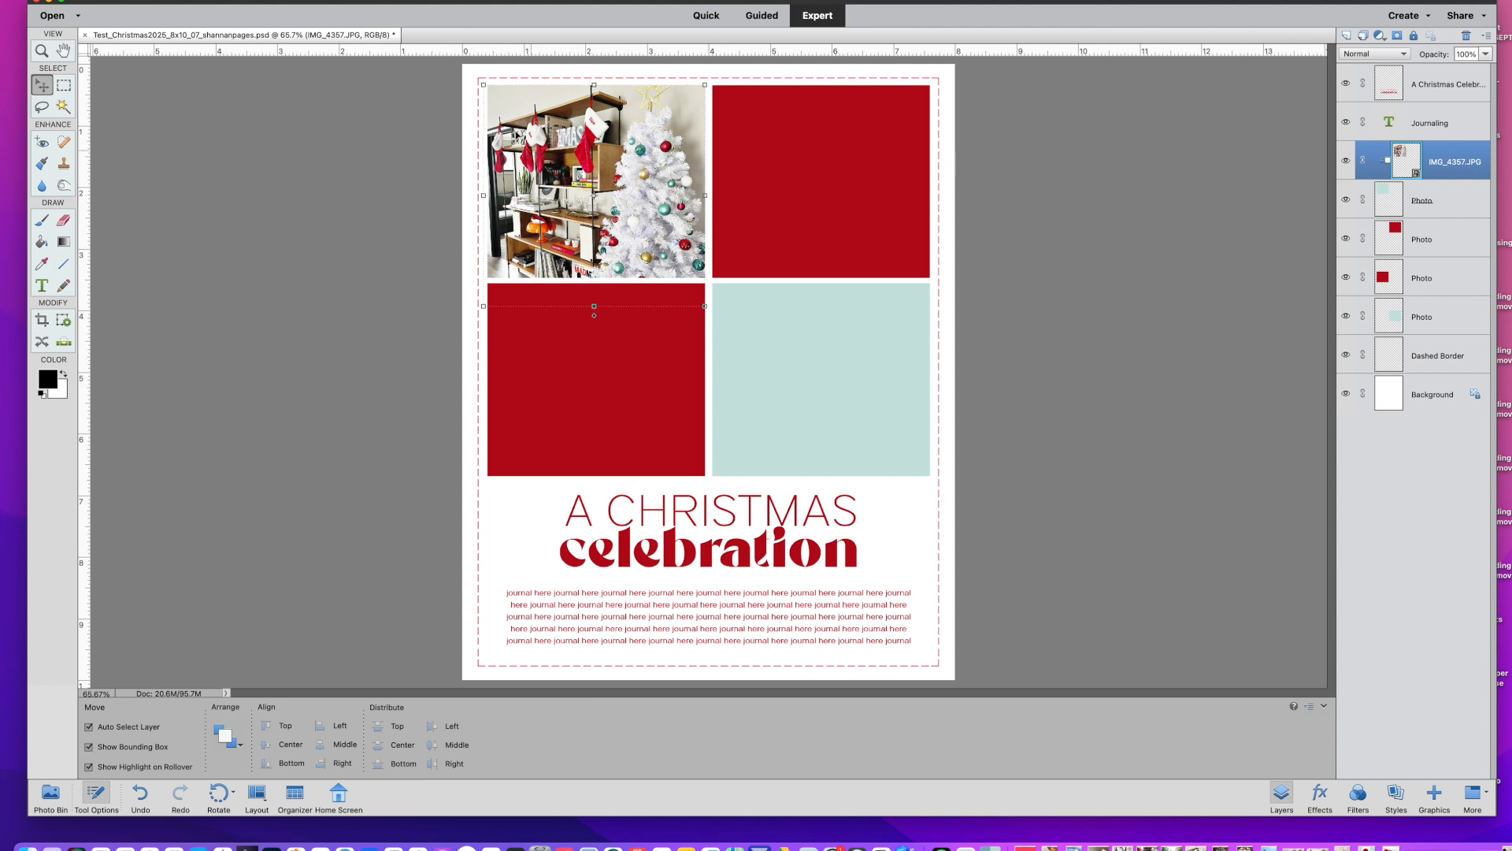
{"action": "mouse_move", "coordinate": [483, 85]}
{"action": "left_mouse_down"}
{"action": "mouse_move", "coordinate": [471, 49]}
{"action": "mouse_move", "coordinate": [490, 74]}
{"action": "left_mouse_up"}
{"action": "left_click", "coordinate": [737, 288]}
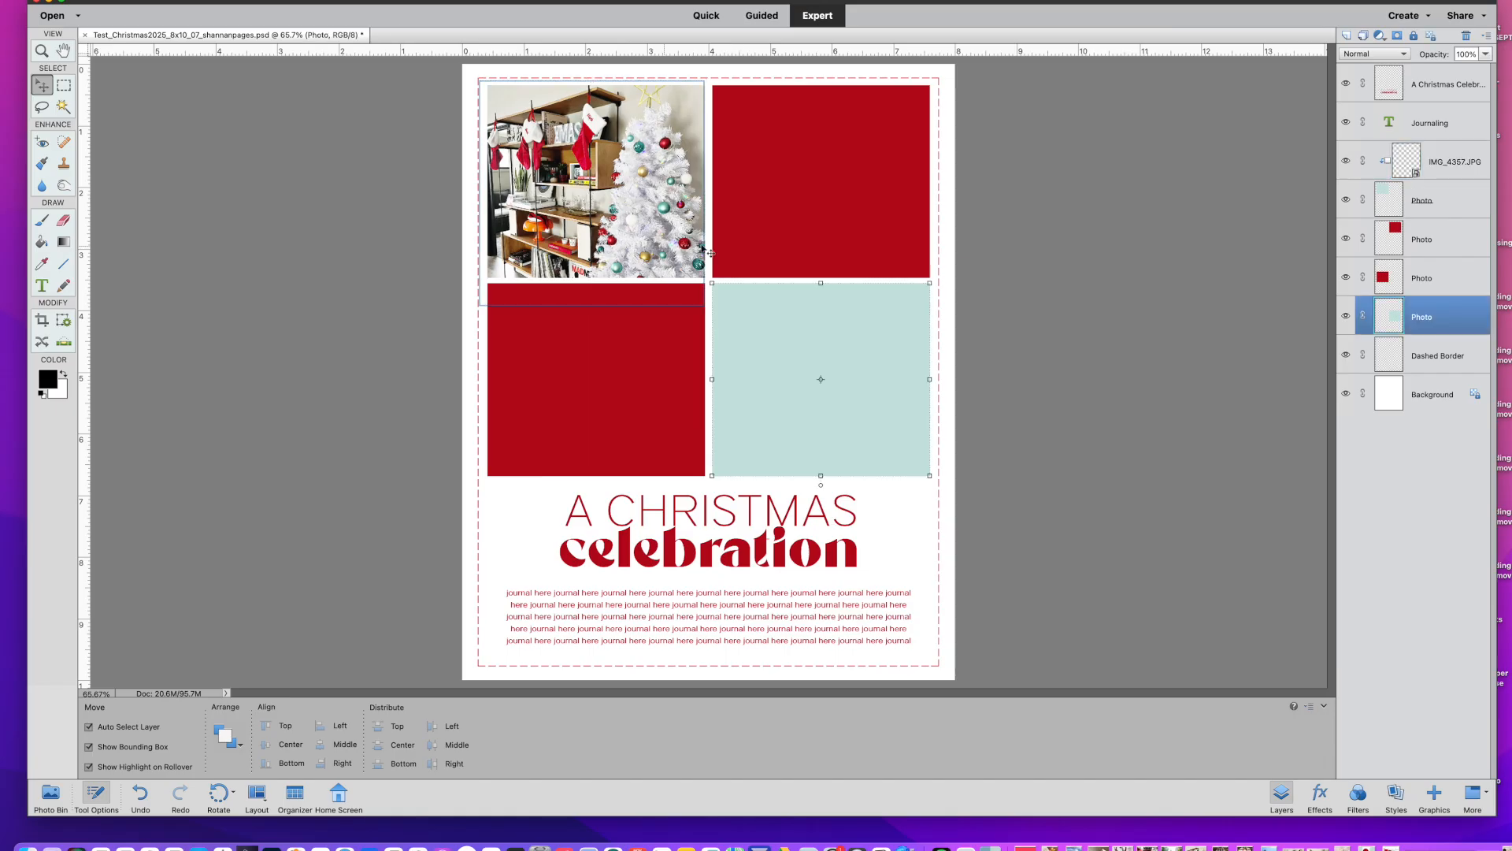
Place the Christmas table setting photo IMG_4608.JPG directly above the upper-right red placeholder layer
{"action": "left_click", "coordinate": [749, 232]}
{"action": "left_click", "coordinate": [50, 794]}
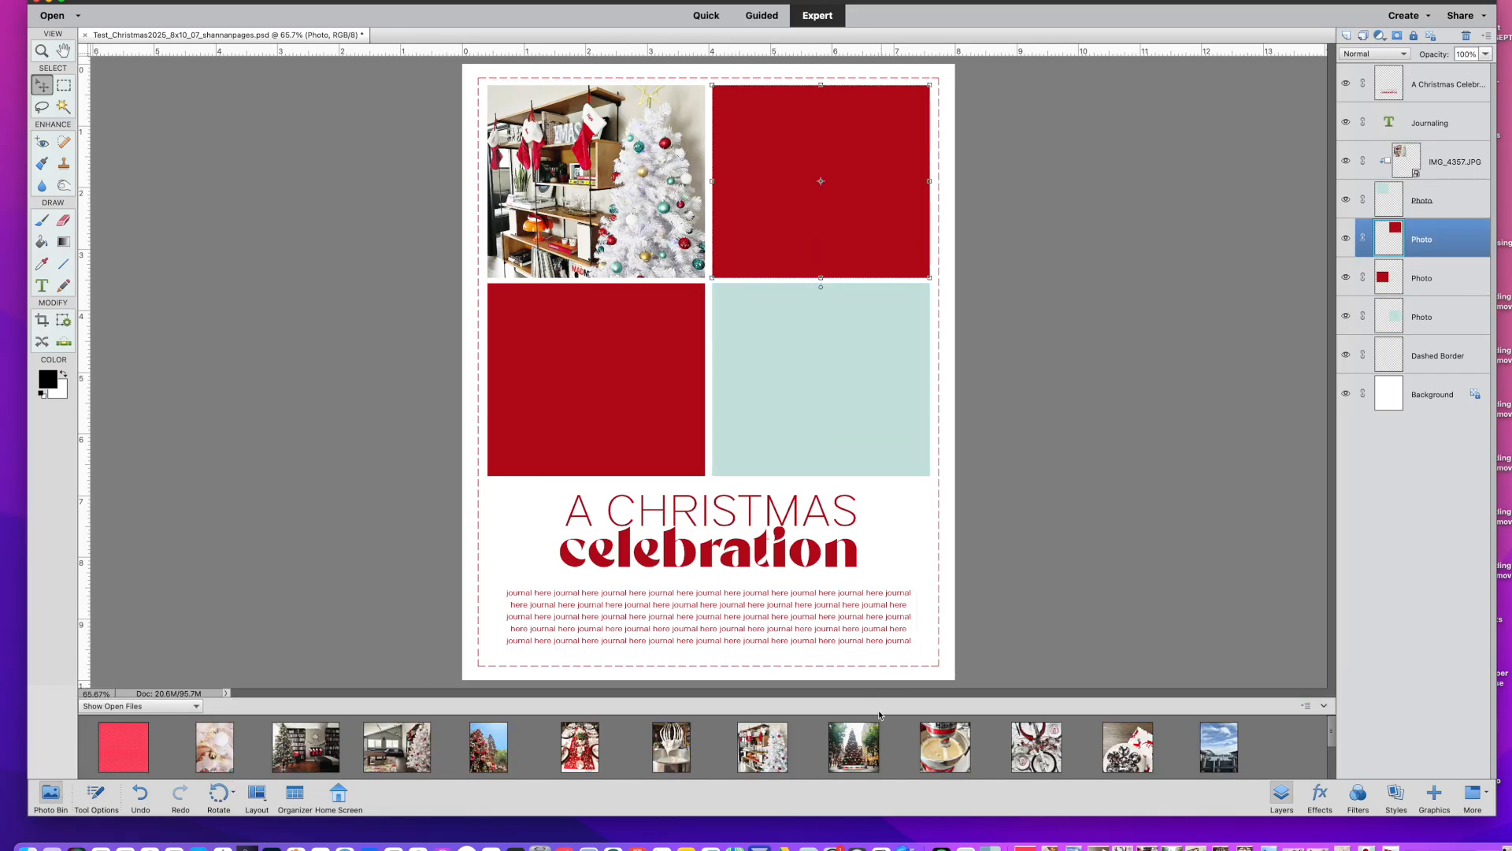
{"action": "left_click_drag", "start_coordinate": [1036, 740], "coordinate": [807, 210]}
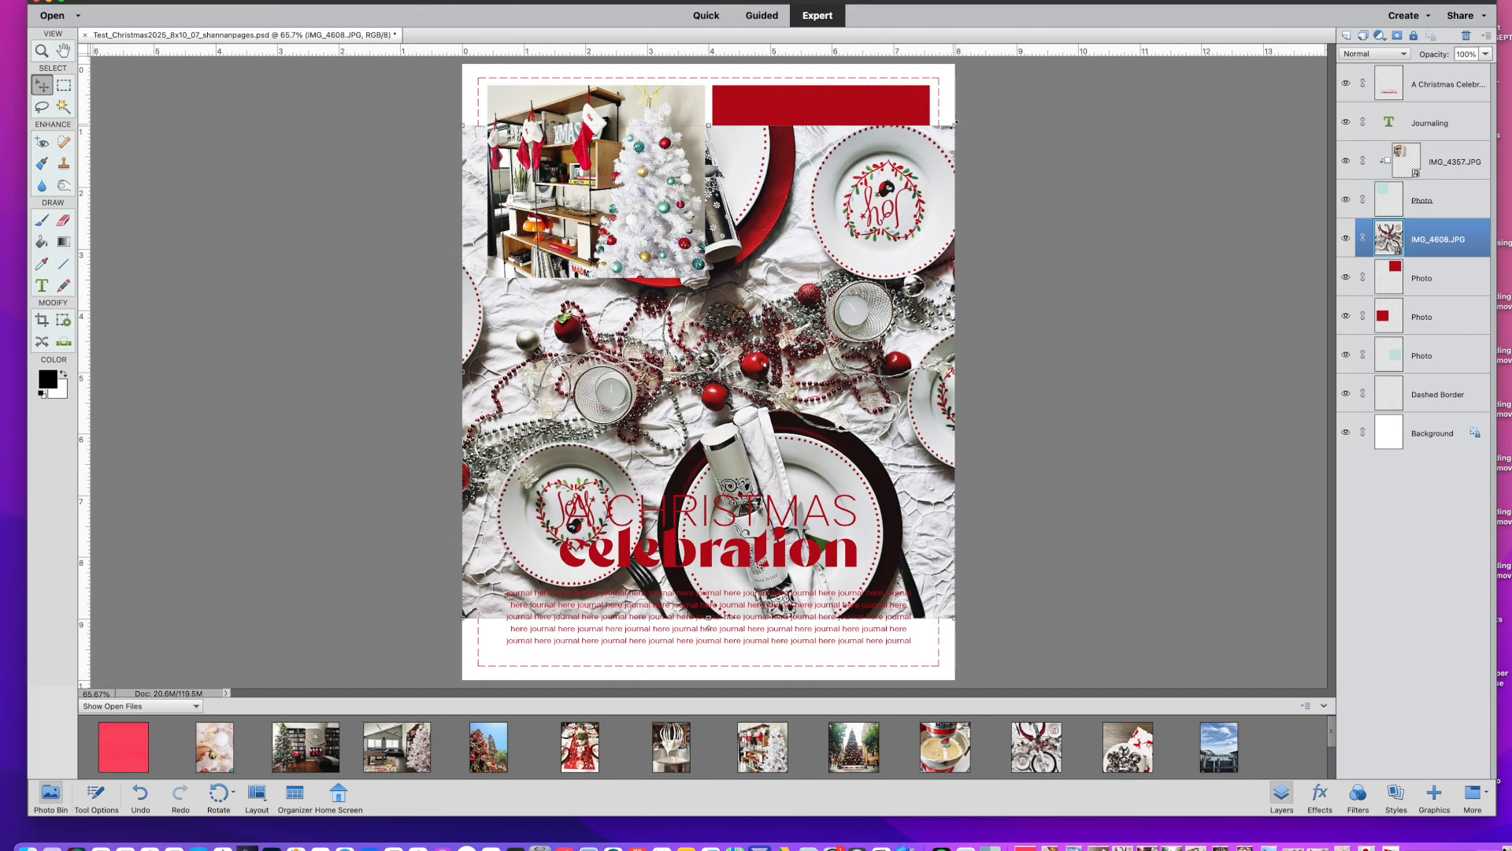
Resize the table setting photo to about 3.55 in square over the upper-right placeholder and clip it to that placeholder
{"action": "left_click_drag", "start_coordinate": [955, 124], "coordinate": [878, 76]}
{"action": "left_click", "coordinate": [622, 634]}
{"action": "left_click_drag", "start_coordinate": [915, 280], "coordinate": [931, 295]}
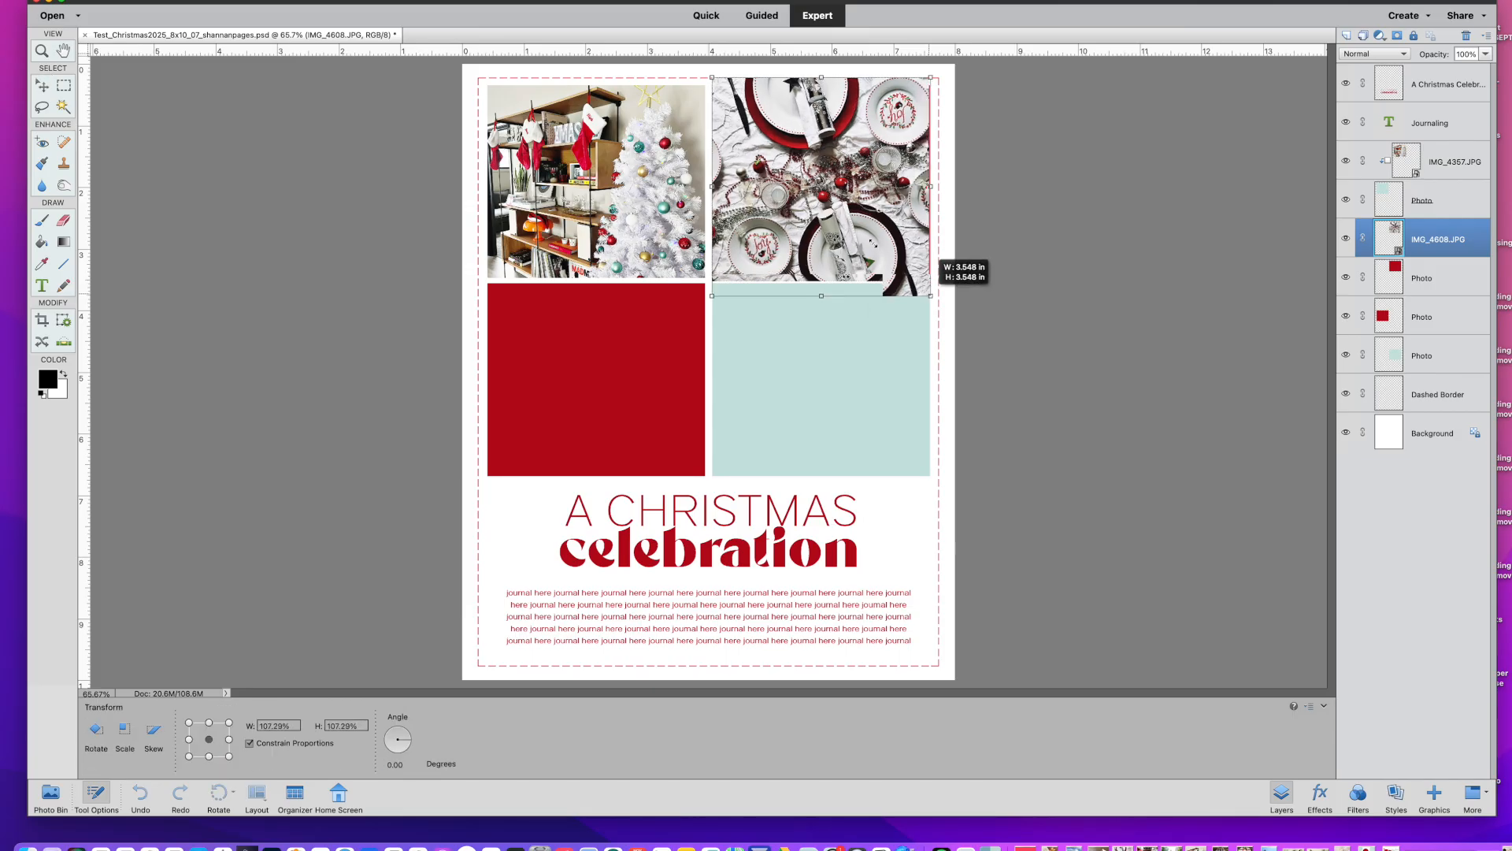
{"action": "key", "text": "Return"}
{"action": "key", "text": "super+g"}
{"action": "left_click", "coordinate": [873, 352]}
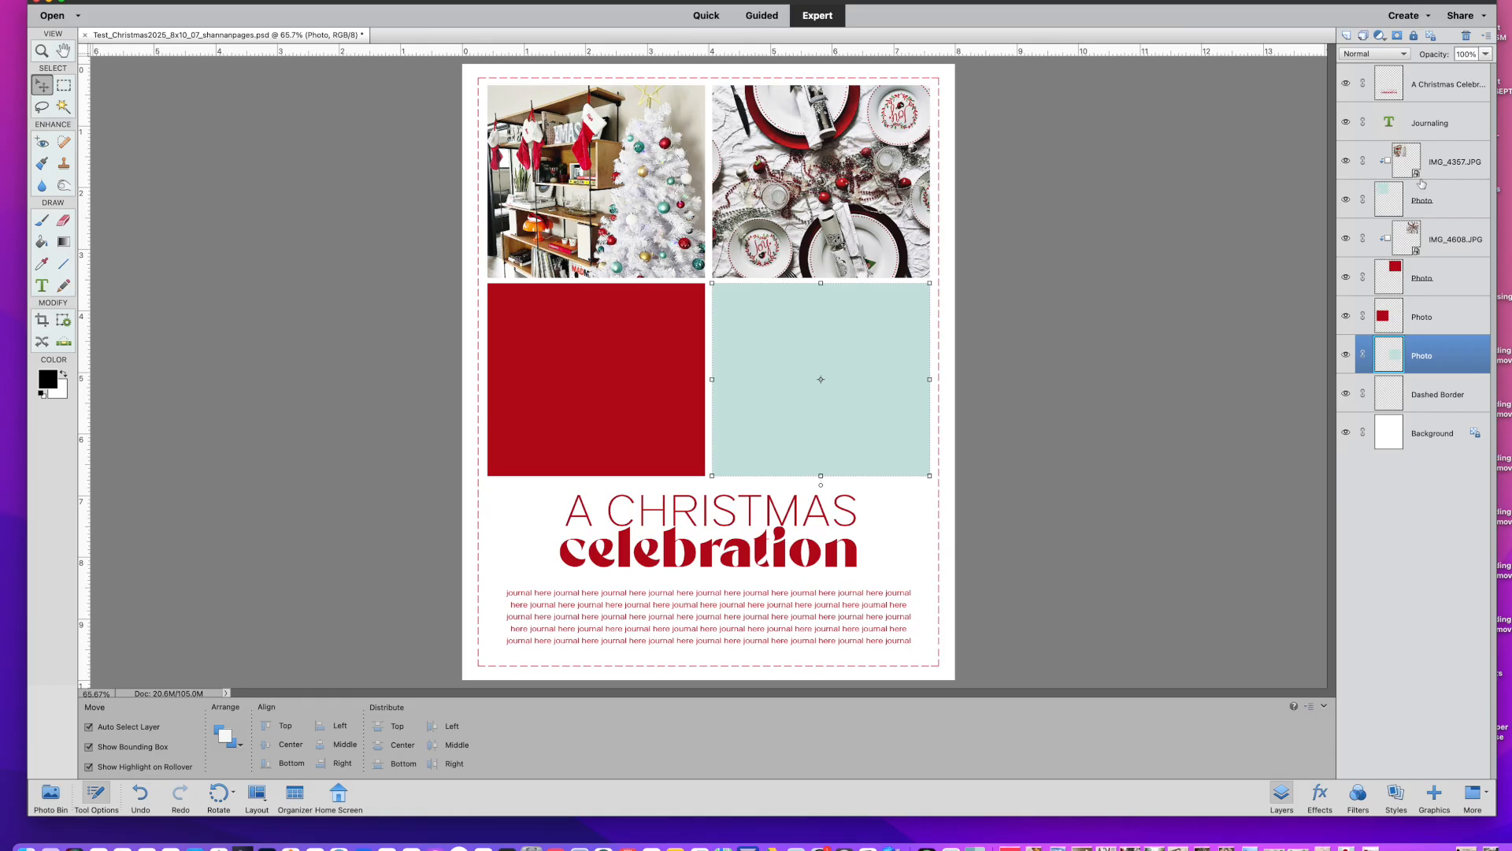
Delete the two clipped photo layers IMG_4357.JPG and IMG_4608.JPG from the template
{"action": "left_click_drag", "start_coordinate": [1426, 161], "coordinate": [1467, 40]}
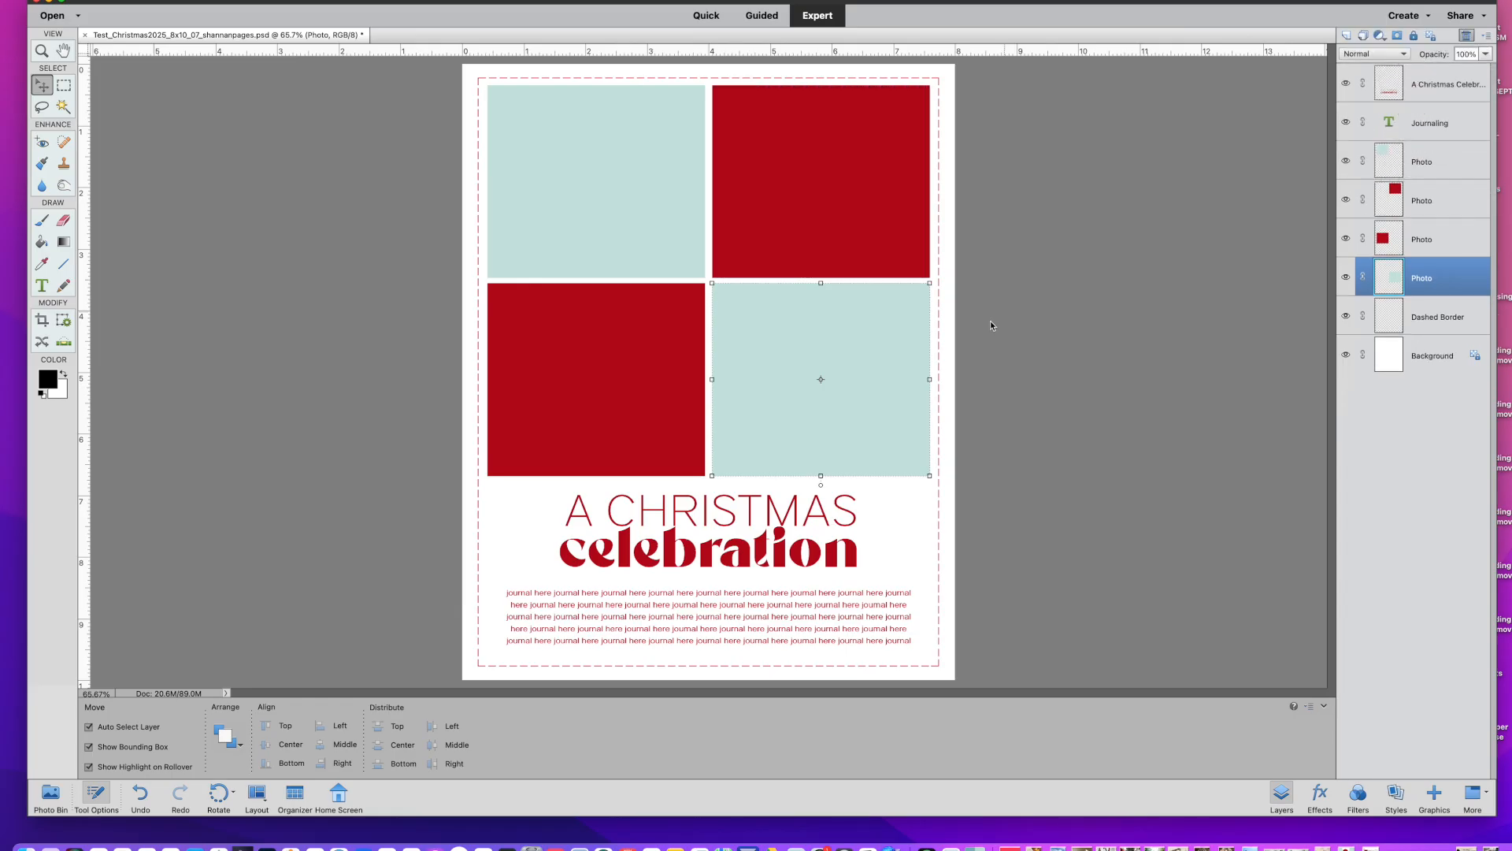
{"action": "left_click", "coordinate": [991, 326]}
Merge the four photo placeholder layers into one Photo layer and deselect it
{"action": "left_click", "coordinate": [57, 798]}
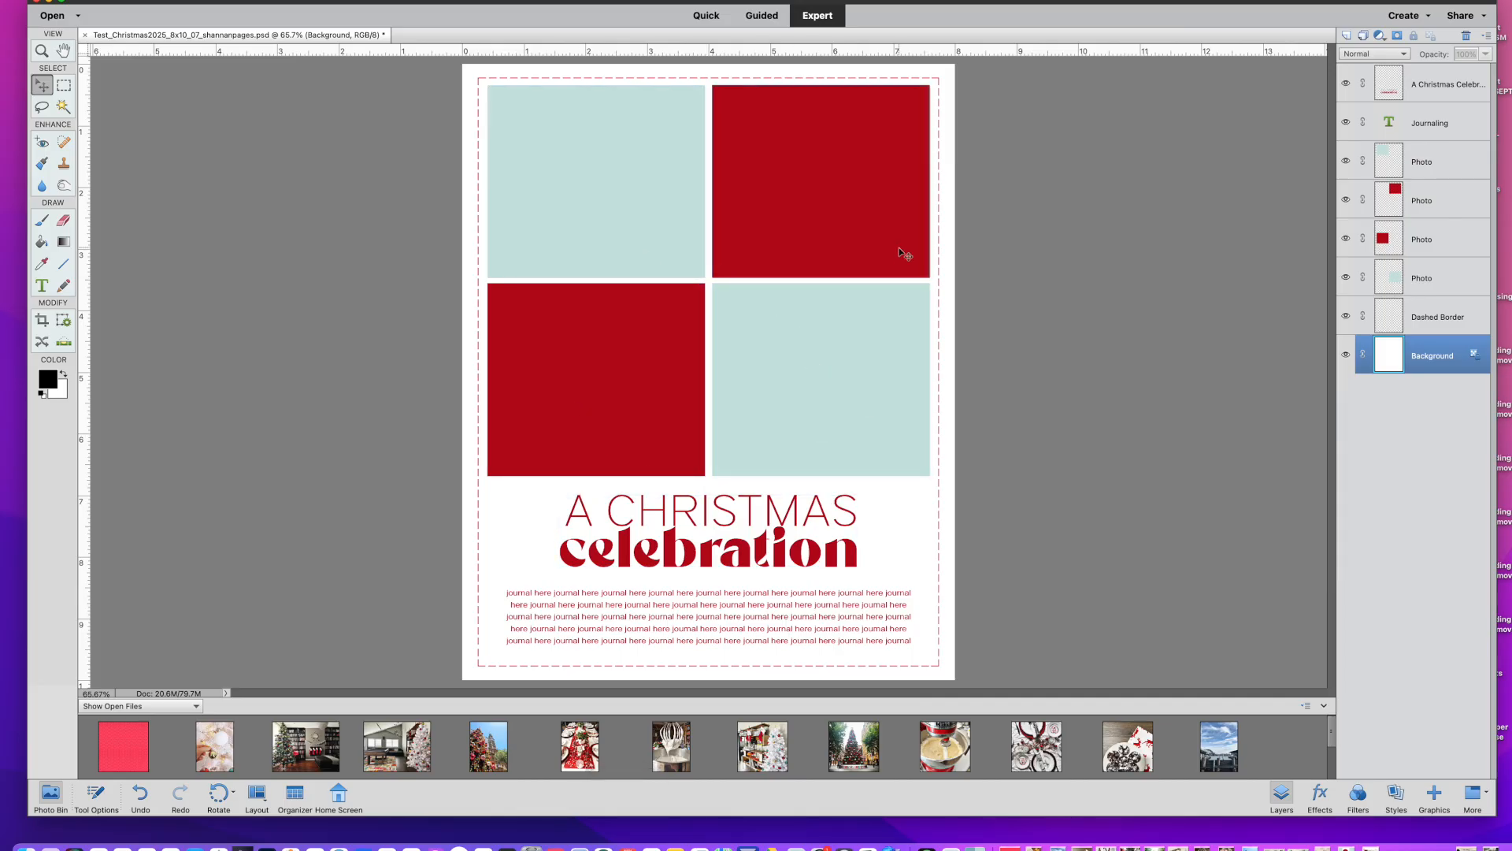
{"action": "left_click", "coordinate": [592, 236]}
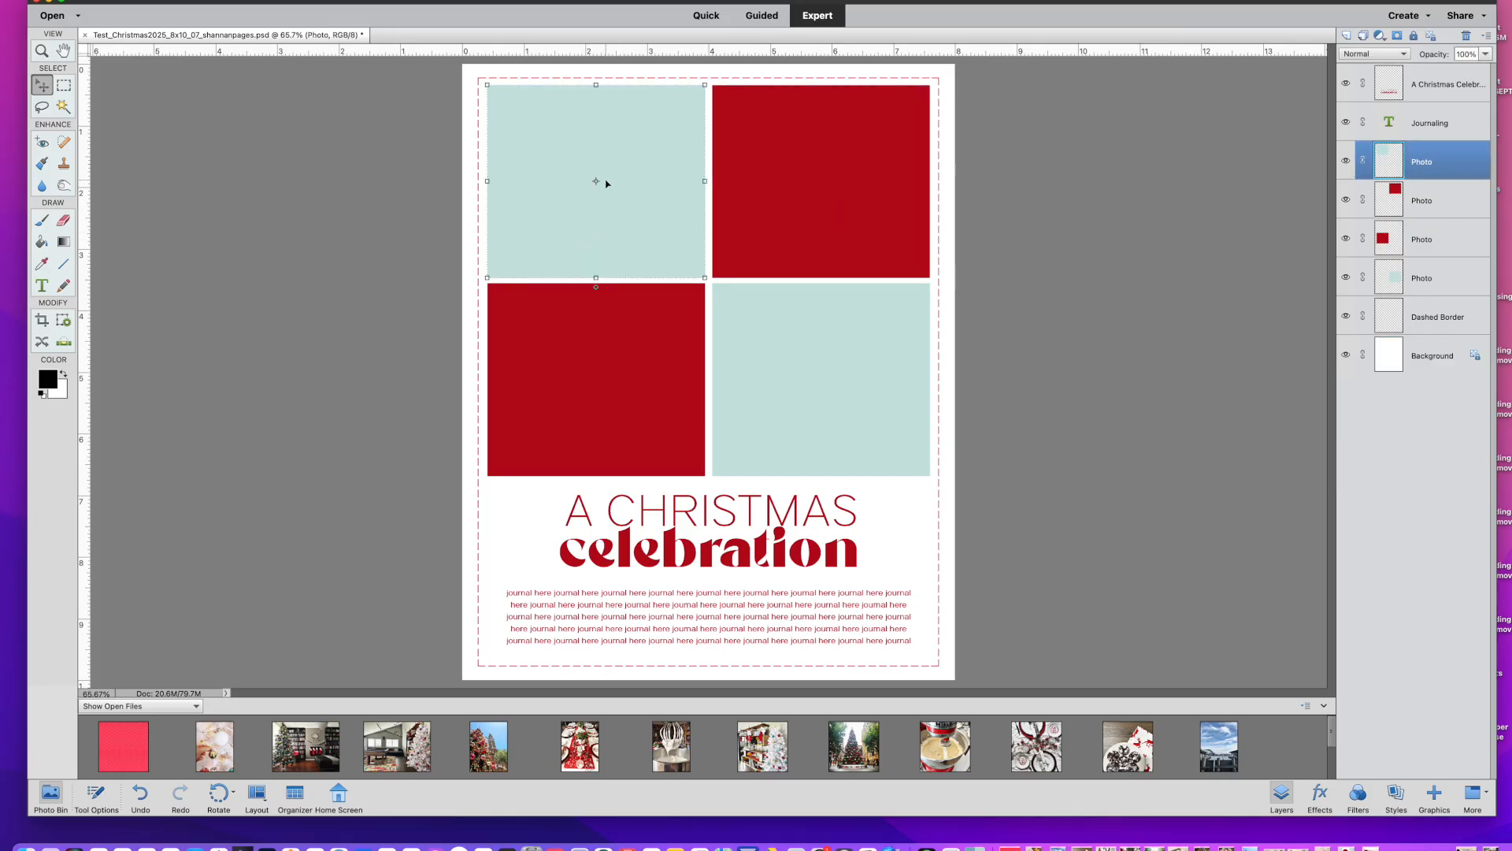
{"action": "left_click", "coordinate": [838, 181], "text": "shift"}
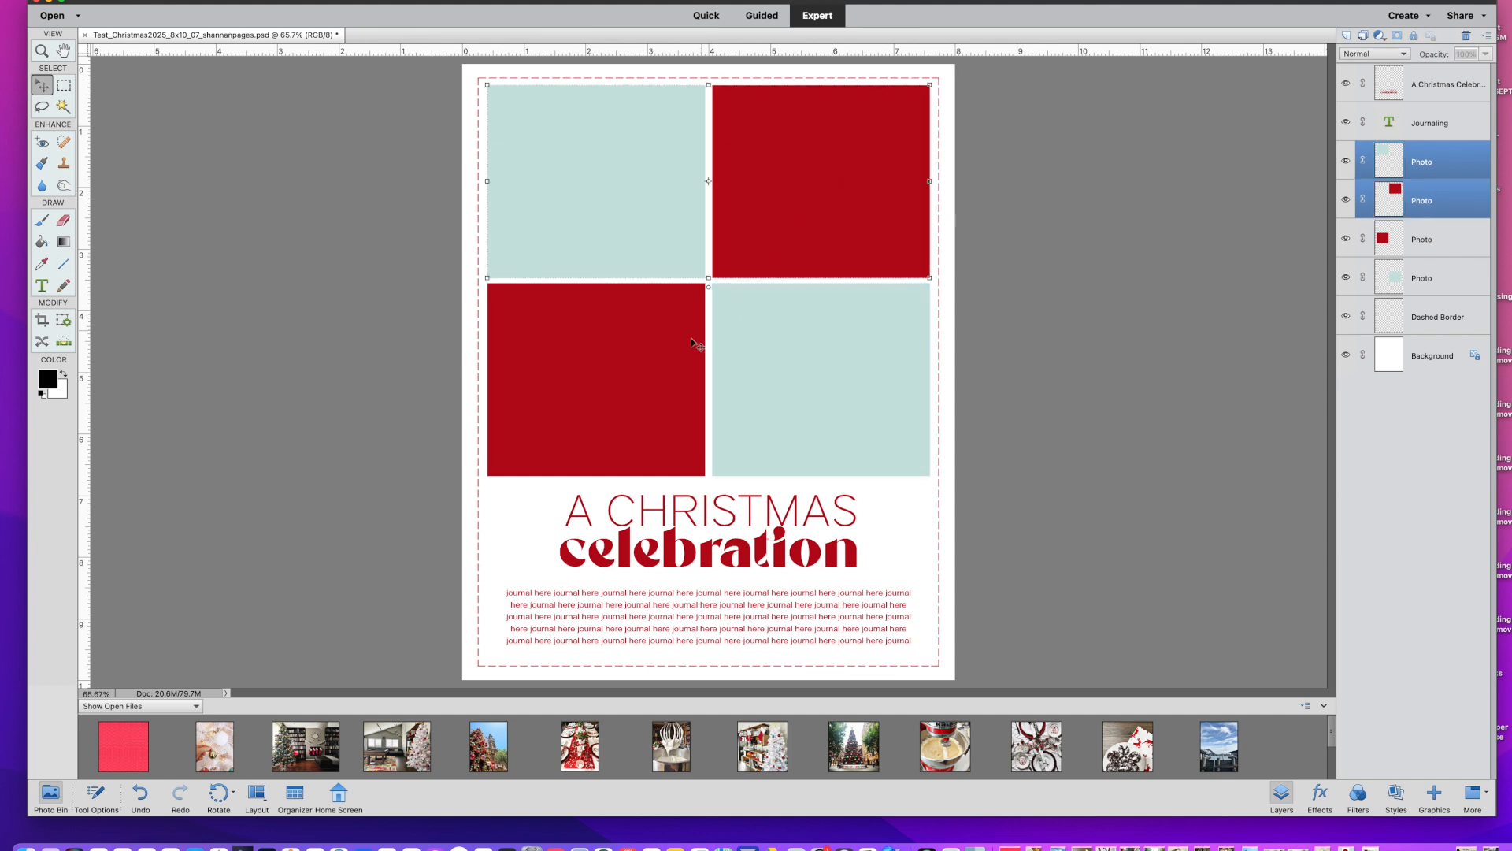
{"action": "left_click", "coordinate": [662, 365], "text": "shift"}
{"action": "left_click", "coordinate": [816, 360], "text": "shift"}
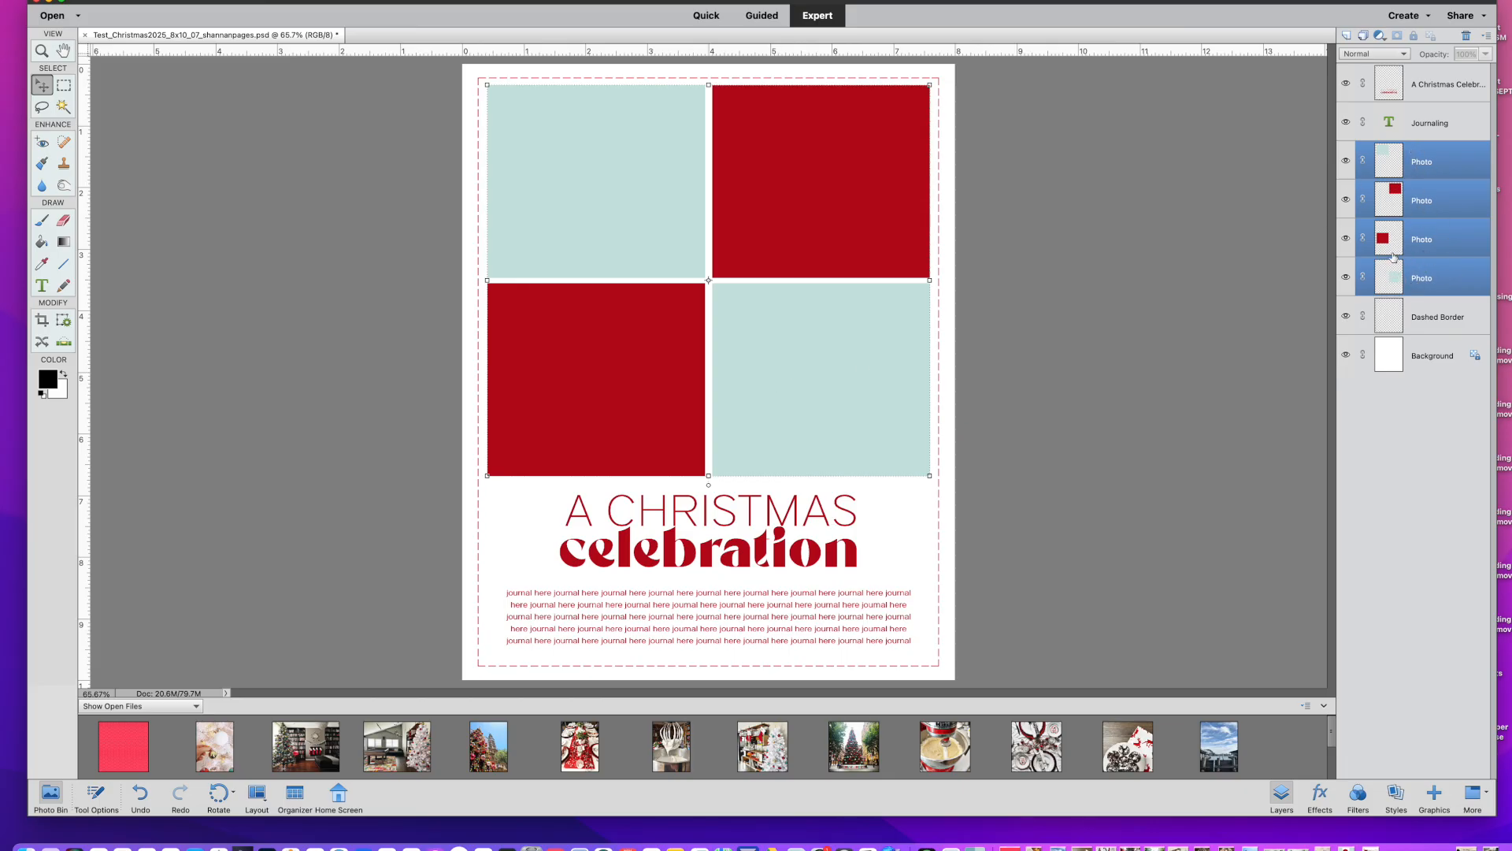
{"action": "right_click", "coordinate": [1427, 206]}
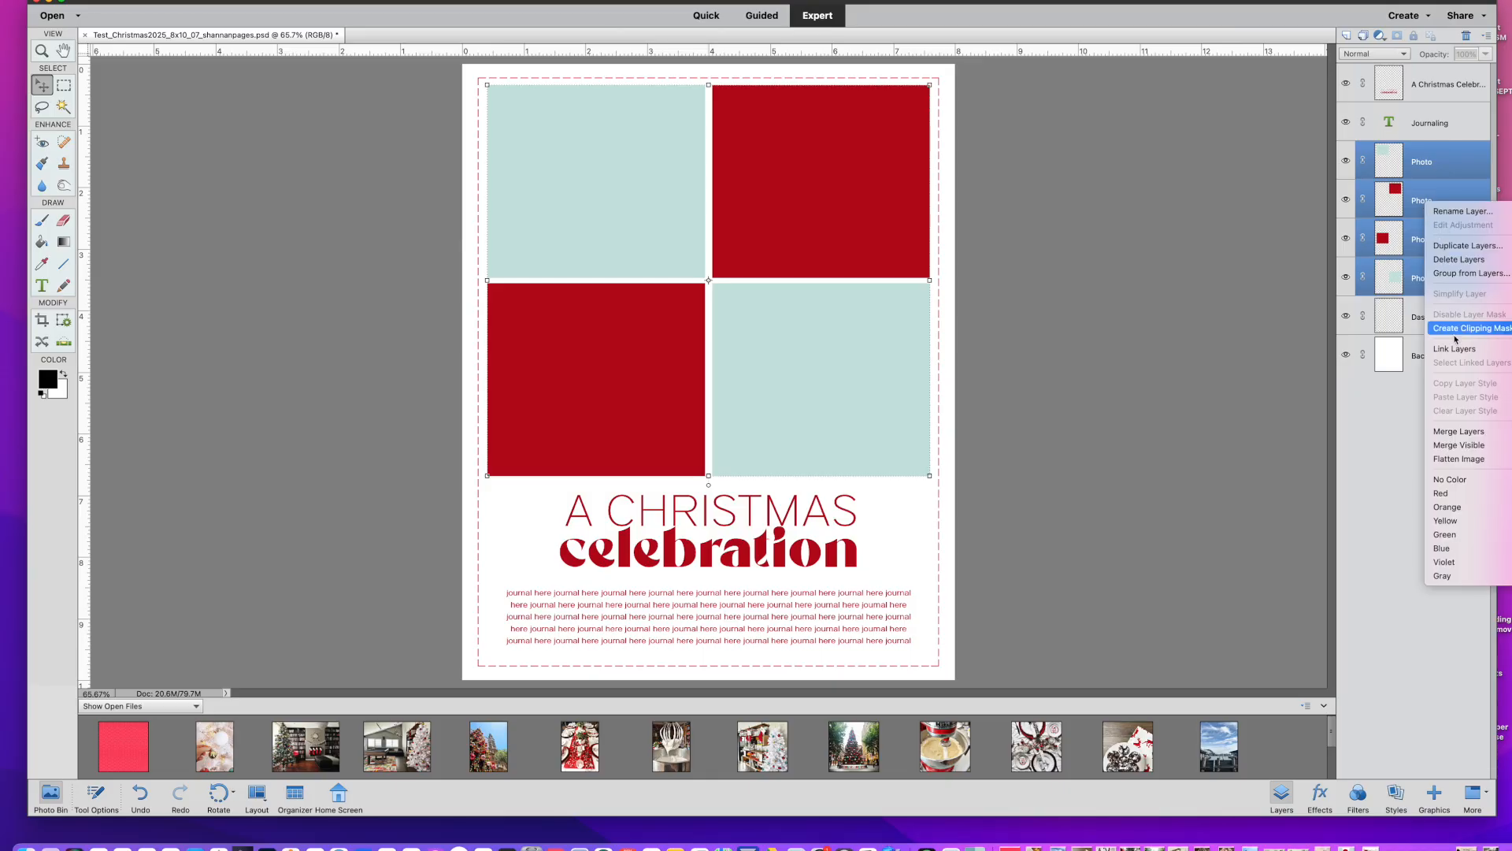
{"action": "left_click", "coordinate": [1457, 431]}
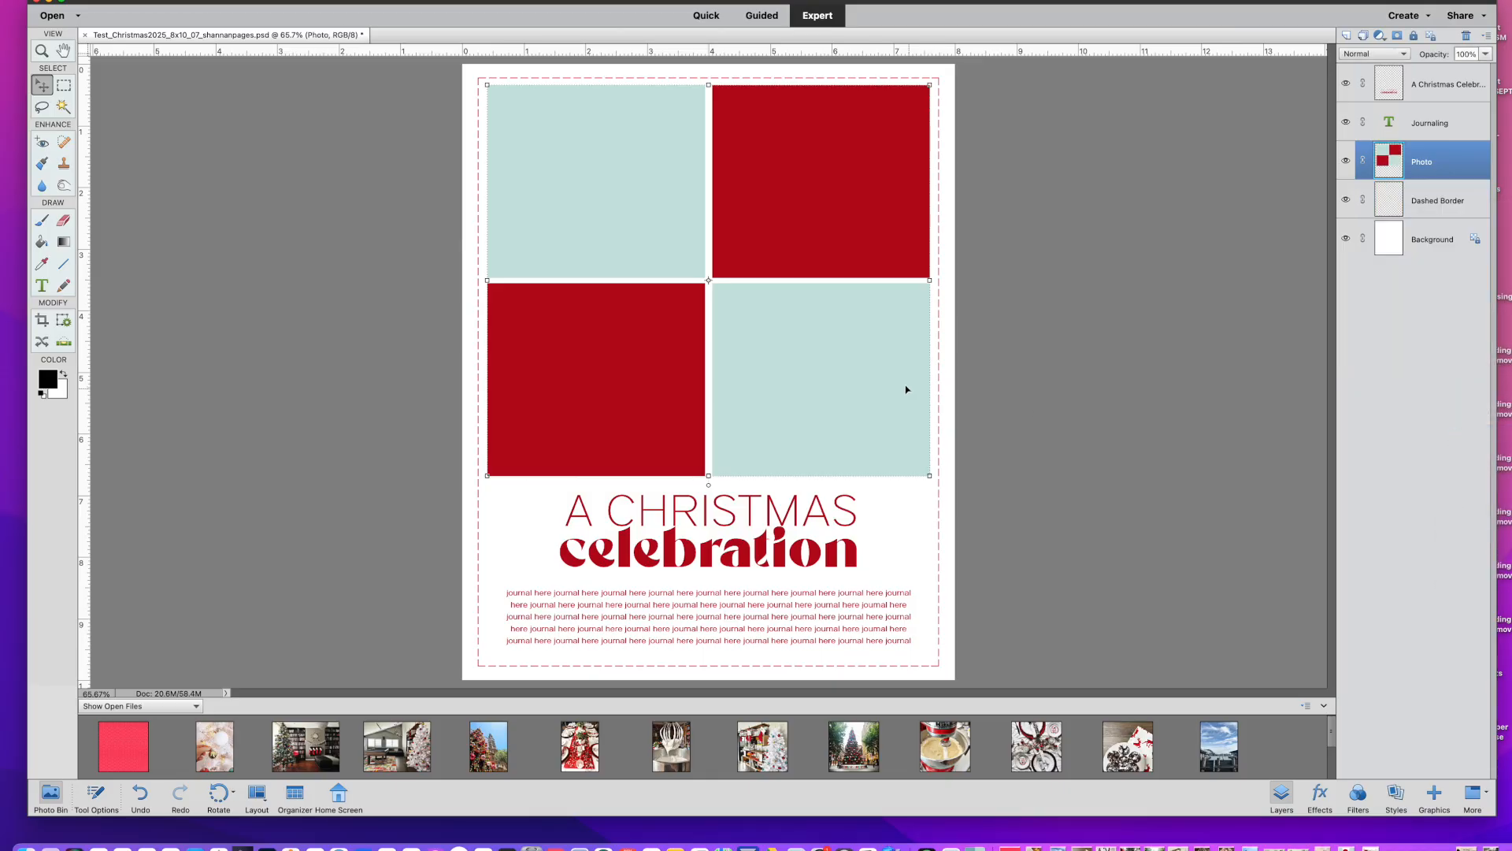
{"action": "left_click", "coordinate": [949, 352]}
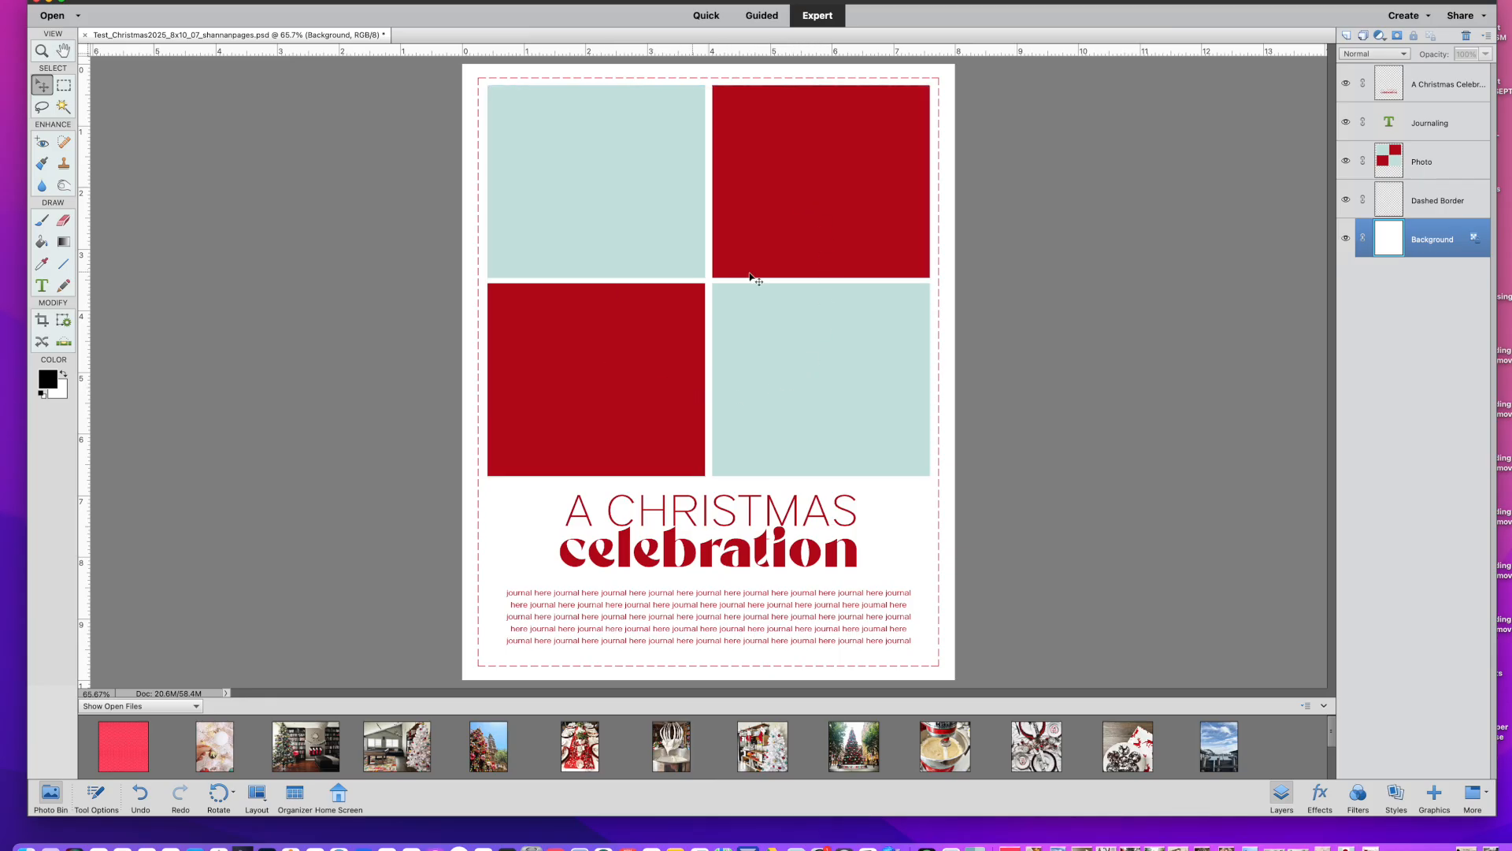
Place the table photo IMG_0186-Edit.JPG over the merged placeholders, clip it to them, and adjust its position and framing
{"action": "left_click_drag", "start_coordinate": [580, 745], "coordinate": [680, 286]}
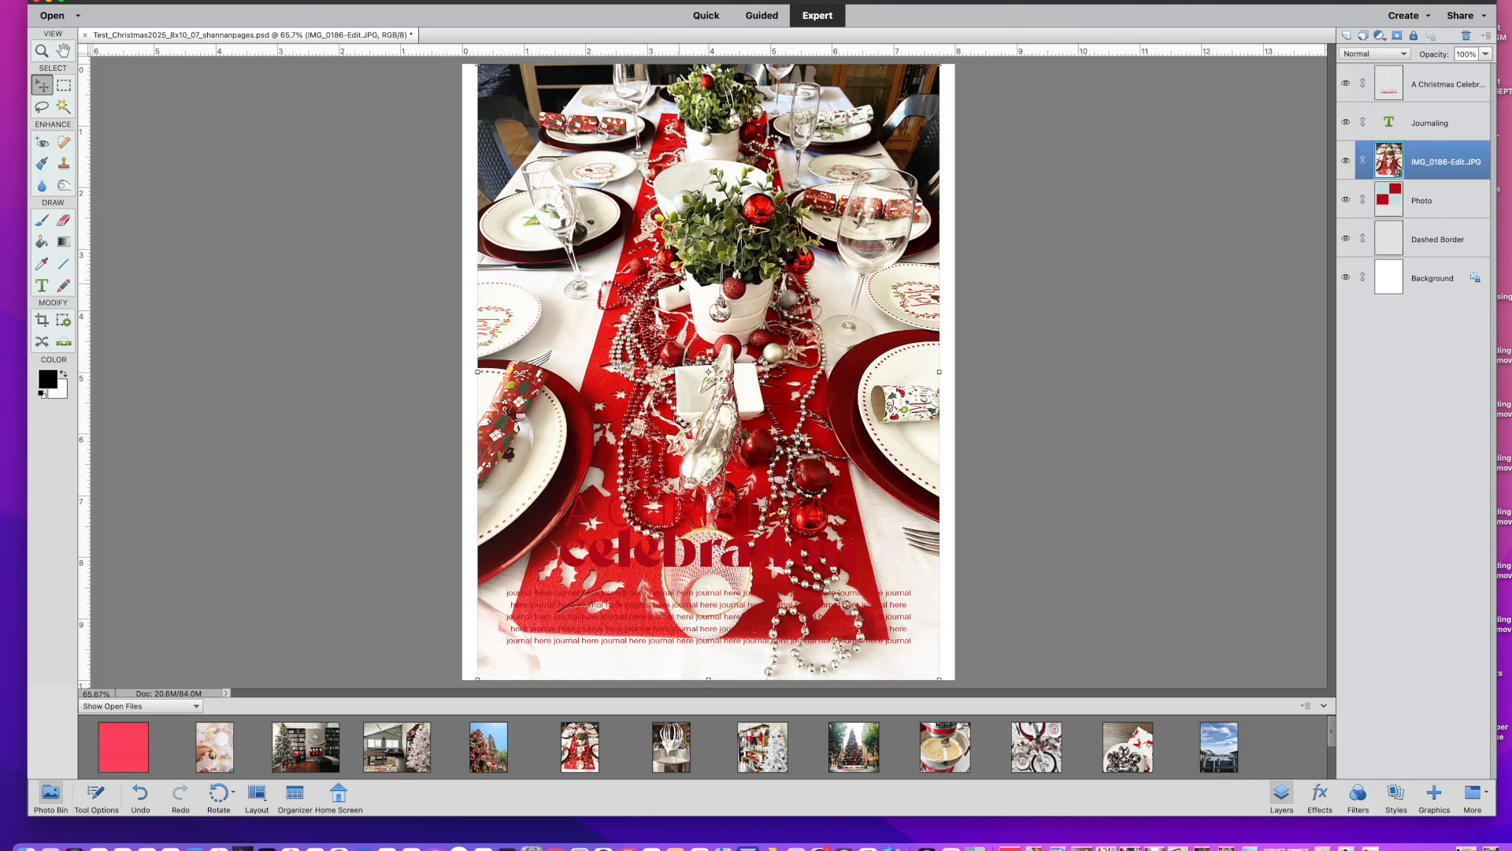
{"action": "key", "text": "super+g"}
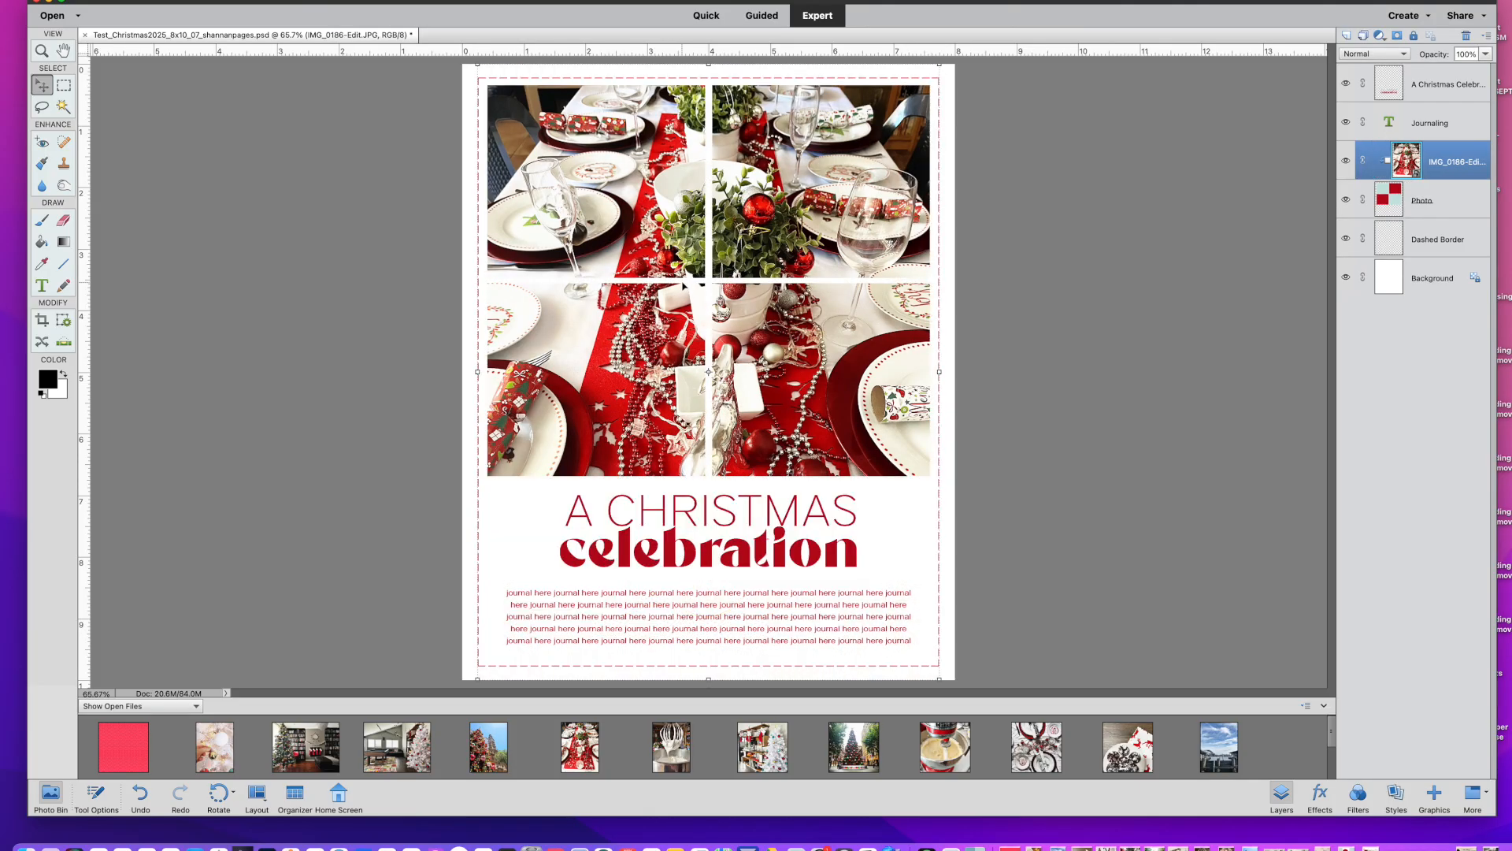
{"action": "left_click_drag", "start_coordinate": [787, 295], "coordinate": [783, 269]}
{"action": "left_click_drag", "start_coordinate": [839, 378], "coordinate": [830, 378]}
{"action": "left_click", "coordinate": [1004, 400]}
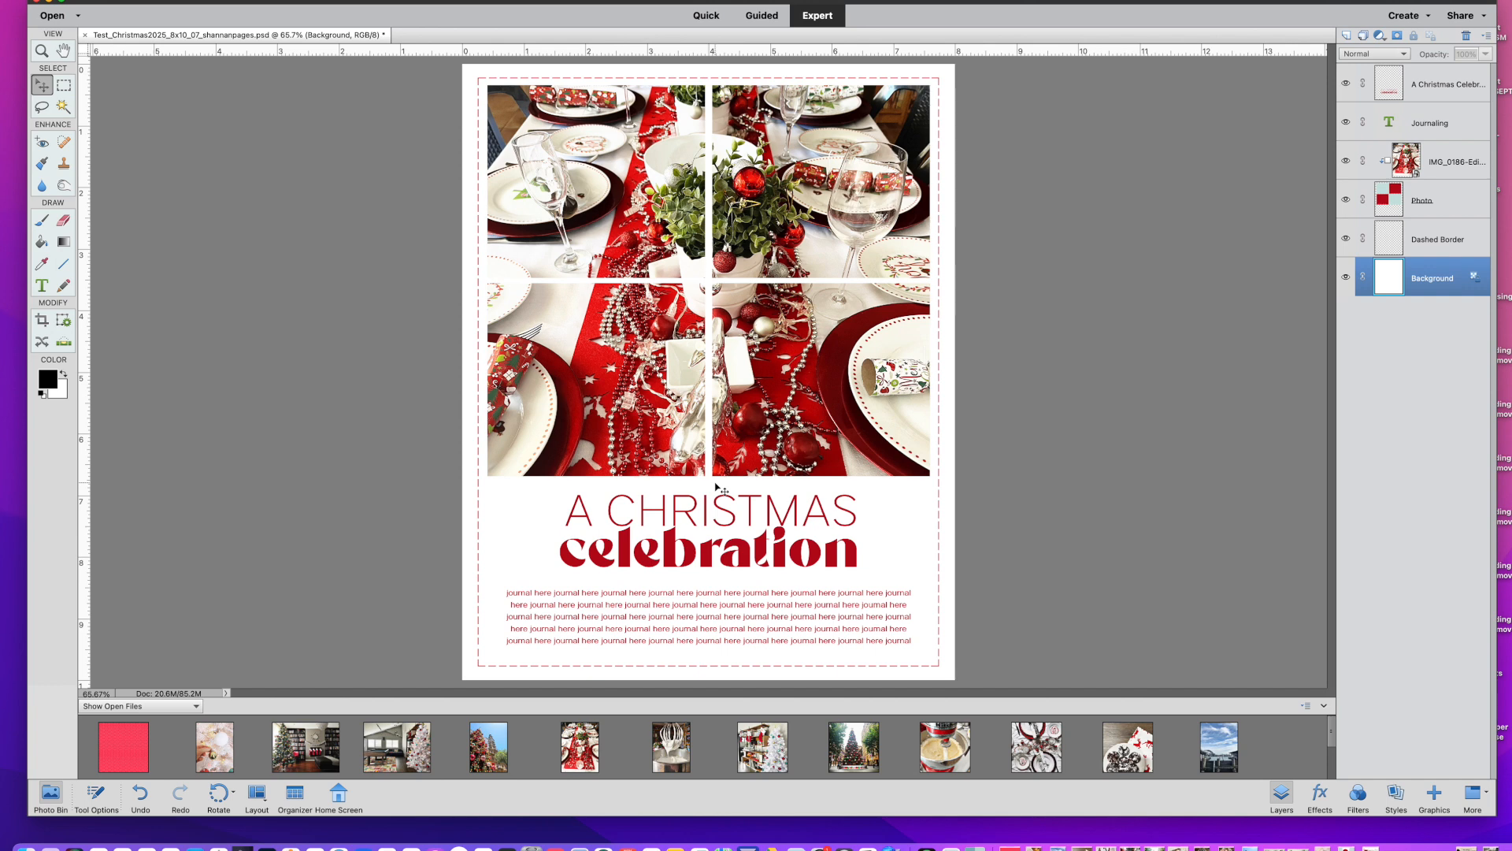
Undo the photo adjustments, clipping and placement, and the merging of the placeholder layers
{"action": "key", "text": "super+z"}
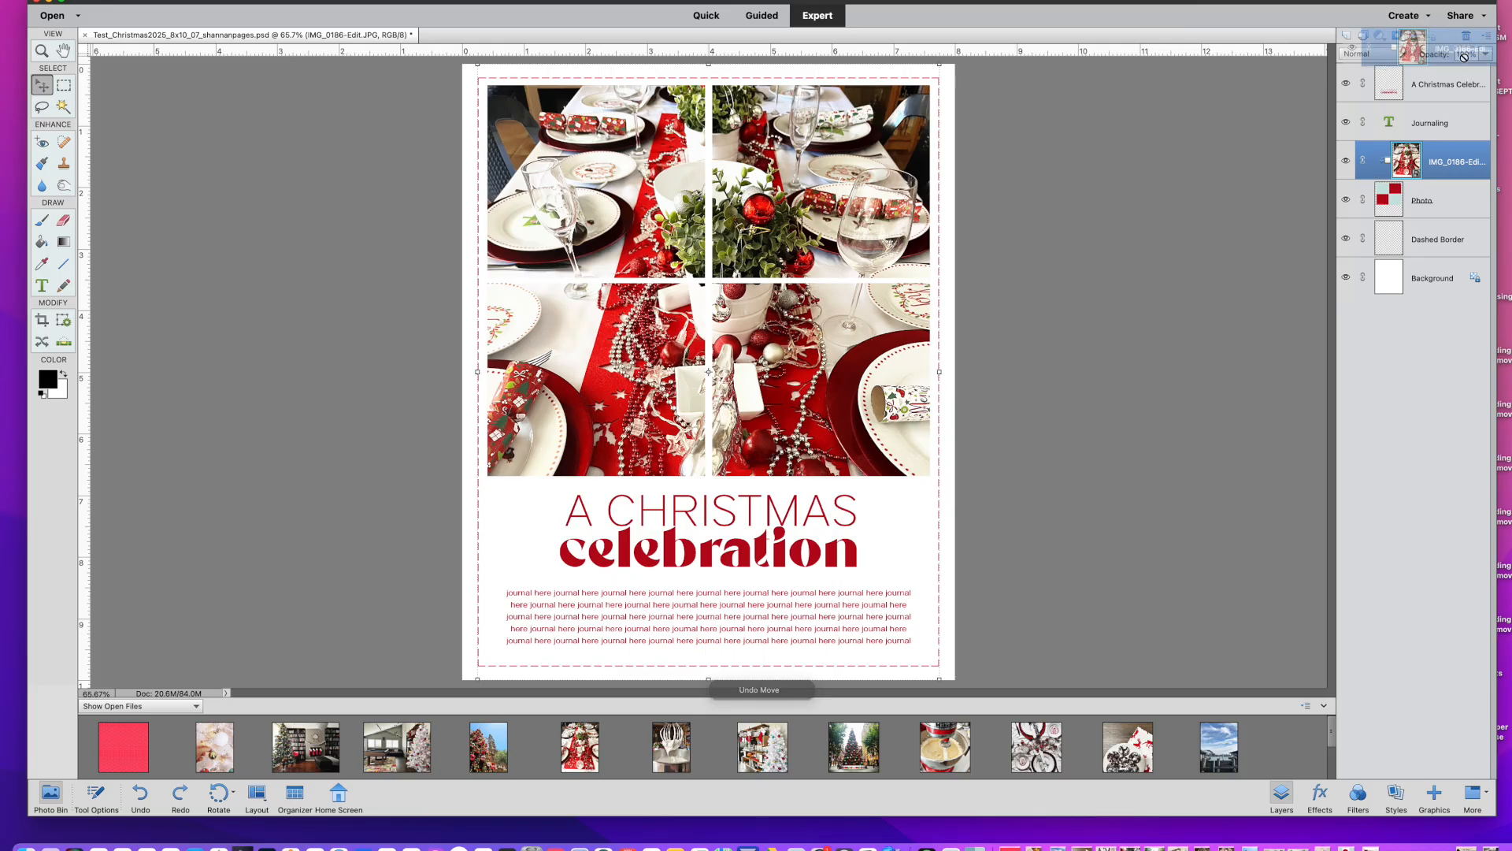
{"action": "key", "text": "super+z"}
{"action": "key", "text": "super+z"}
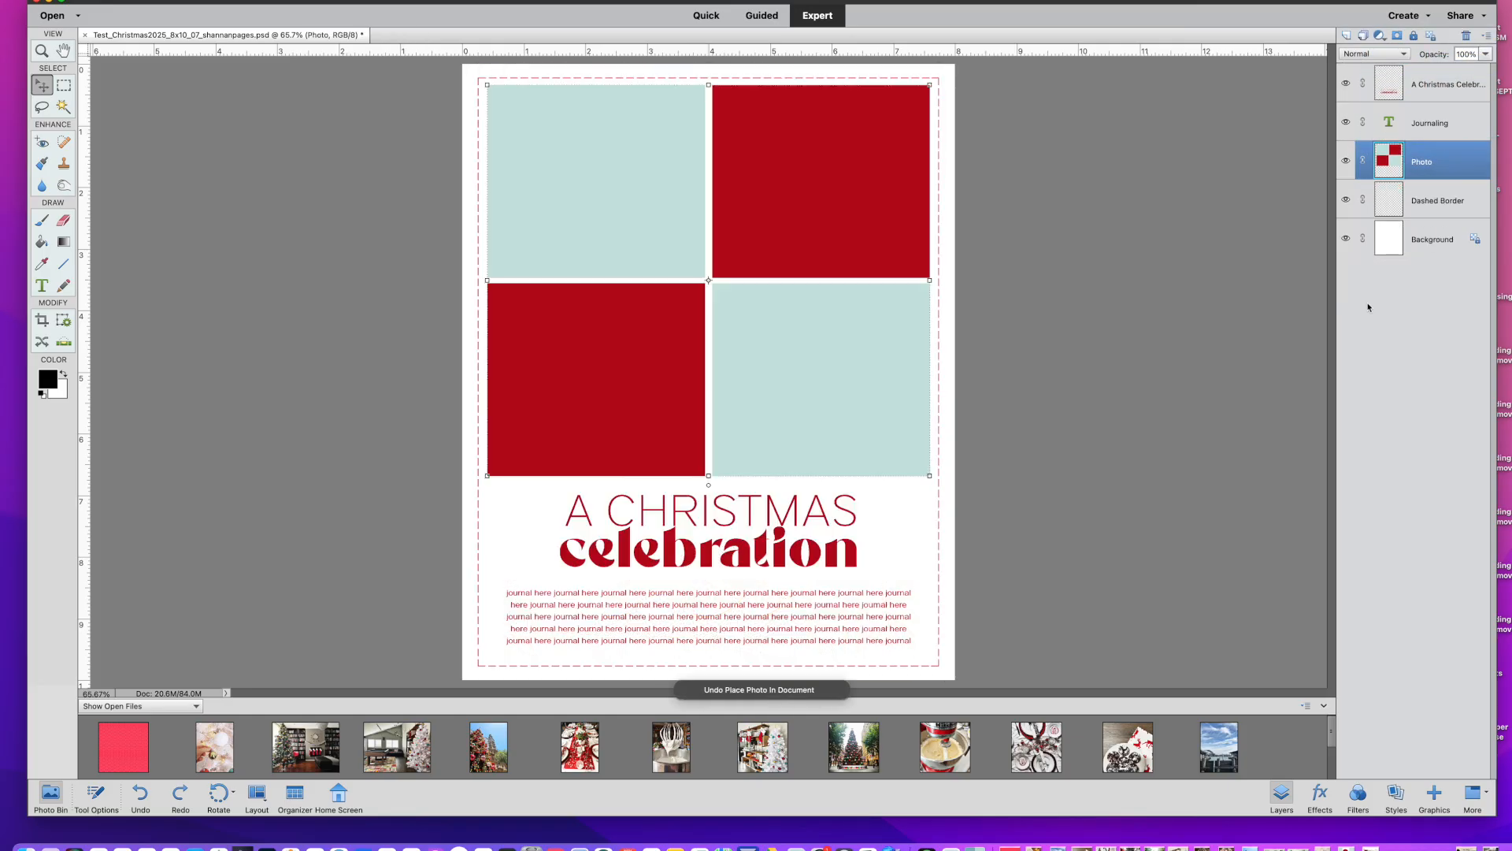
{"action": "key", "text": "super+z"}
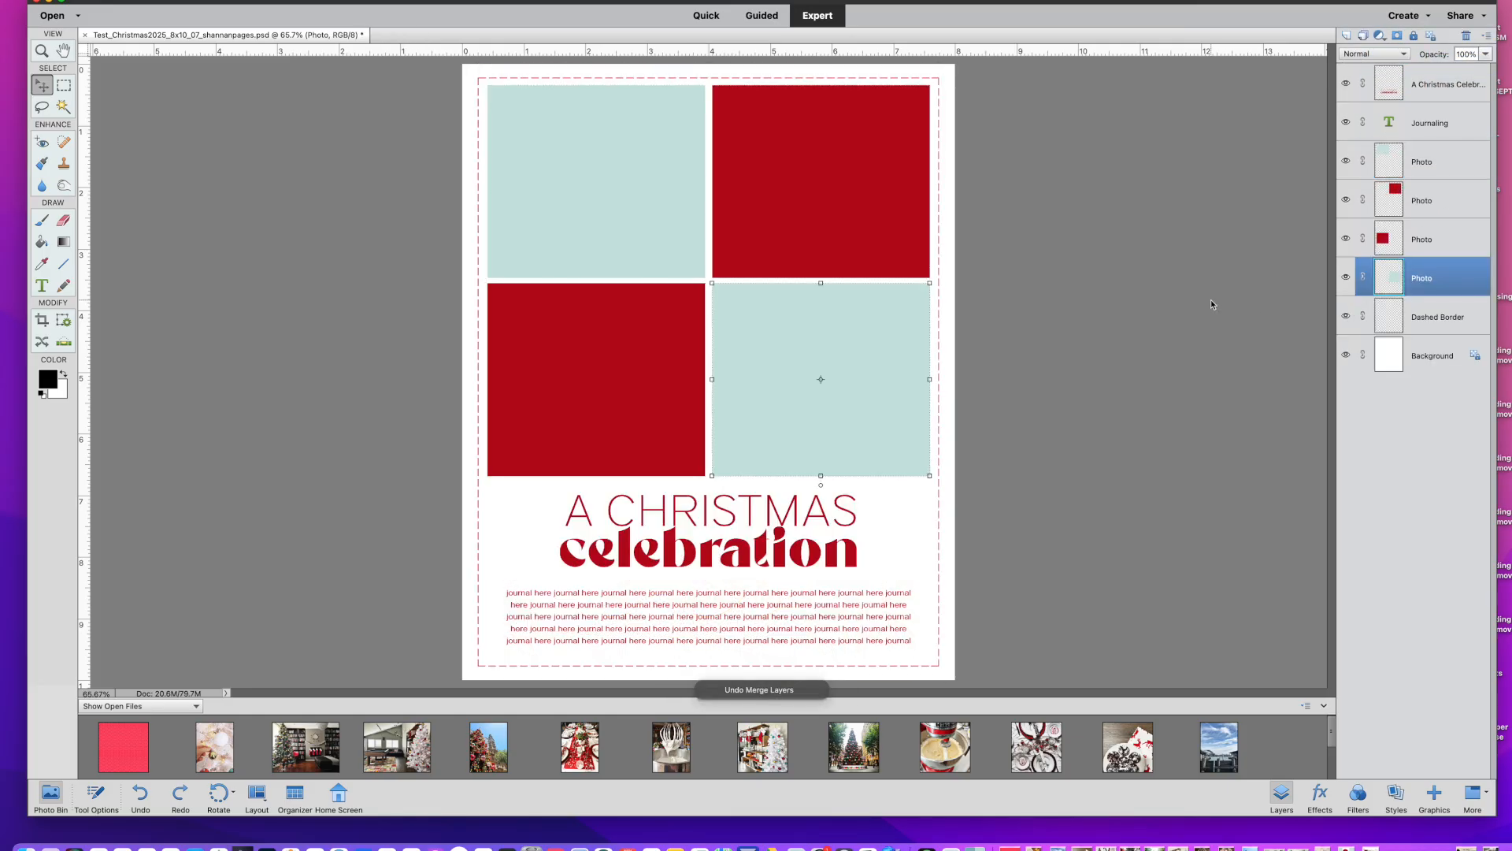
{"action": "key", "text": "super+z"}
Stretch the upper-left placeholder to about 7.18 in wide and down to the lower row's edge, covering all four placeholder areas
{"action": "left_click", "coordinate": [608, 190]}
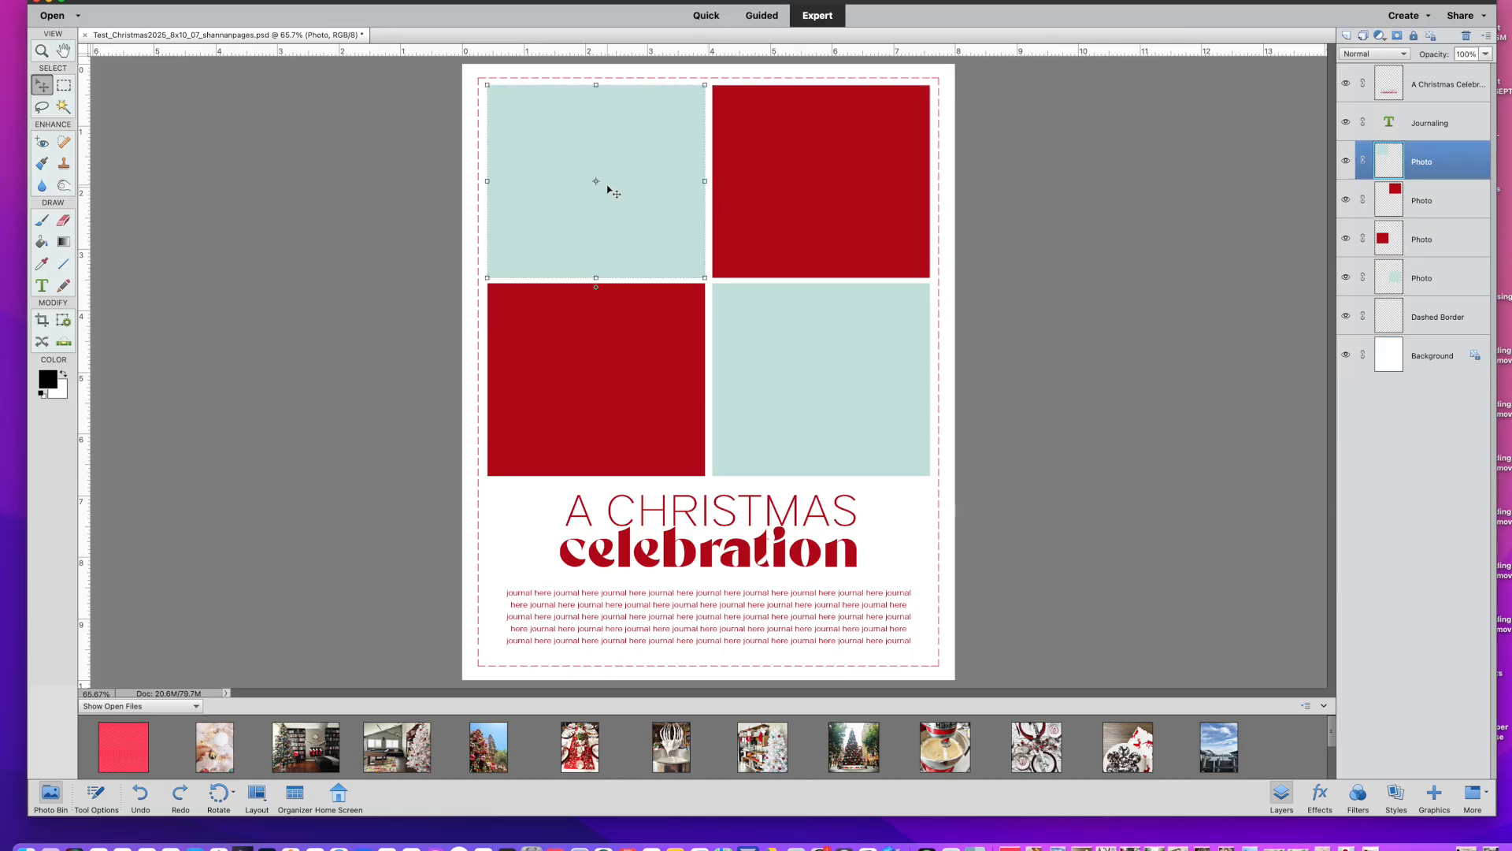
{"action": "left_click_drag", "start_coordinate": [704, 180], "coordinate": [929, 175]}
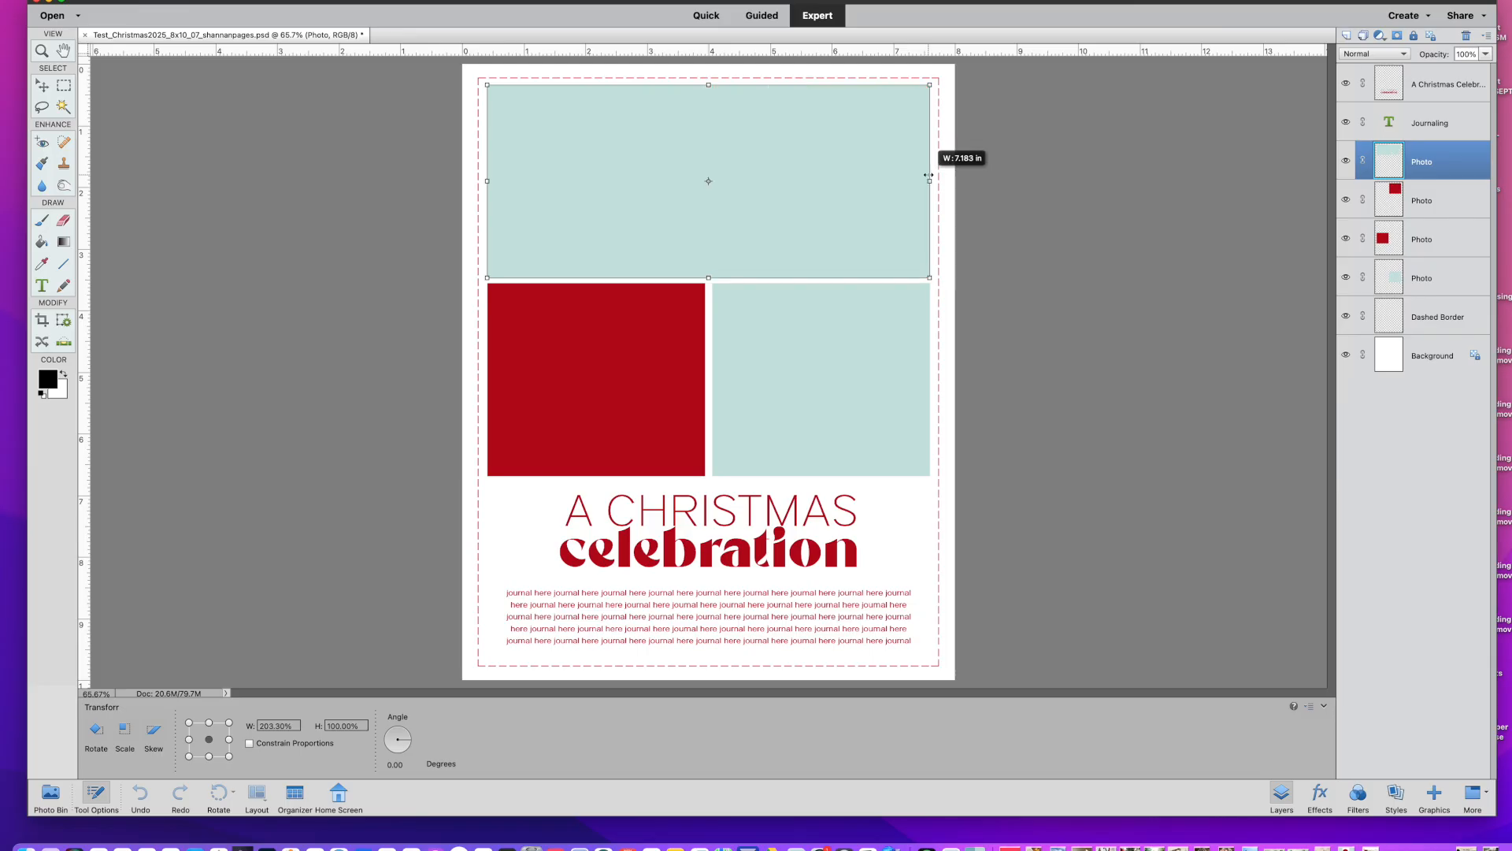
{"action": "key", "text": "Return"}
{"action": "left_click_drag", "start_coordinate": [709, 278], "coordinate": [699, 438]}
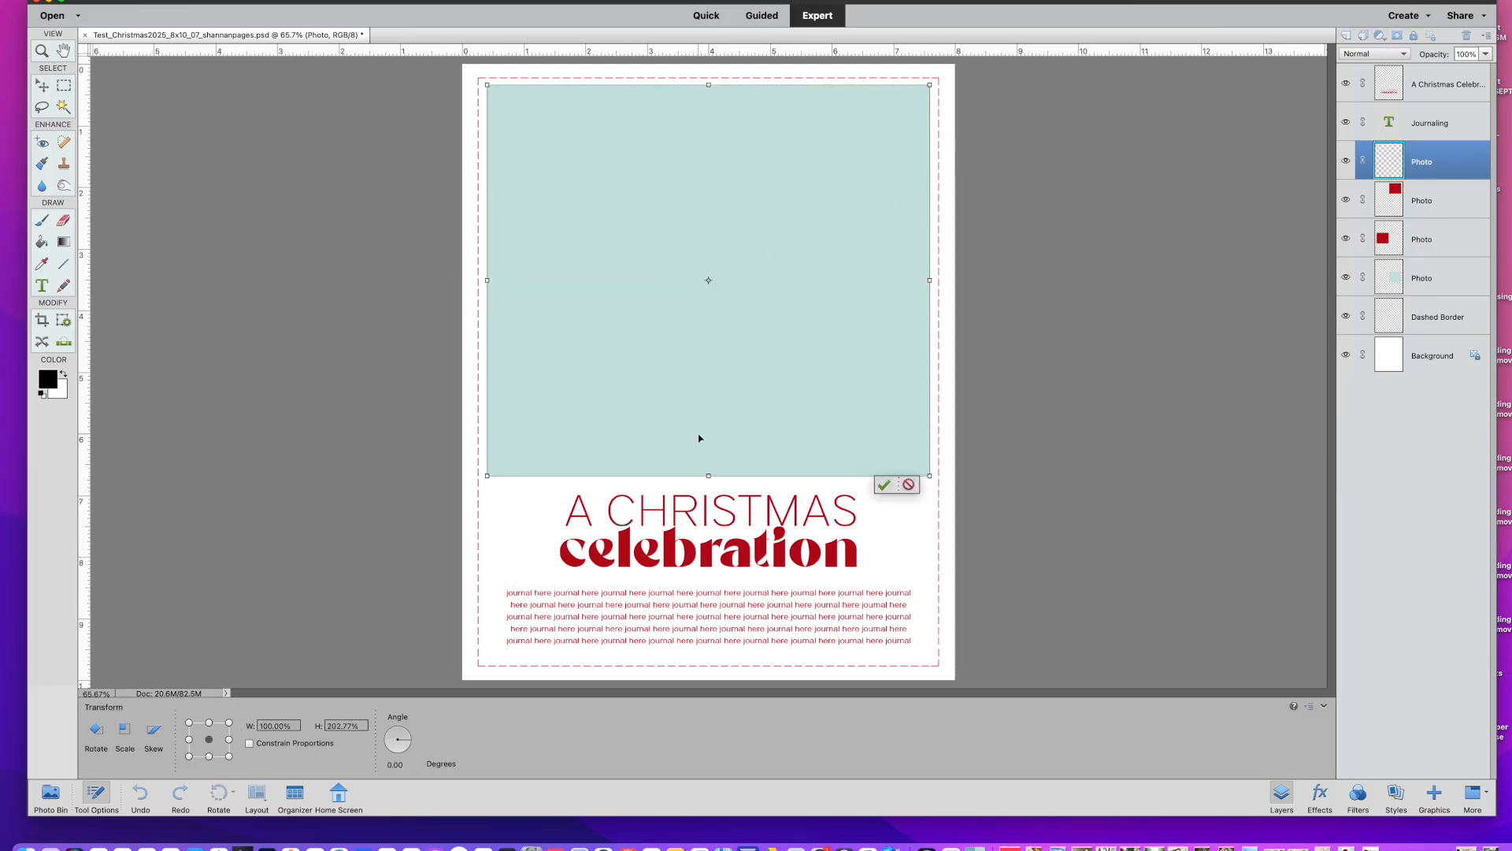
{"action": "key", "text": "Return"}
Hide the other three Photo placeholder layers beneath the enlarged placeholder
{"action": "left_click", "coordinate": [1346, 201]}
{"action": "left_click", "coordinate": [1347, 237]}
{"action": "left_click", "coordinate": [1346, 277]}
{"action": "left_click", "coordinate": [507, 580]}
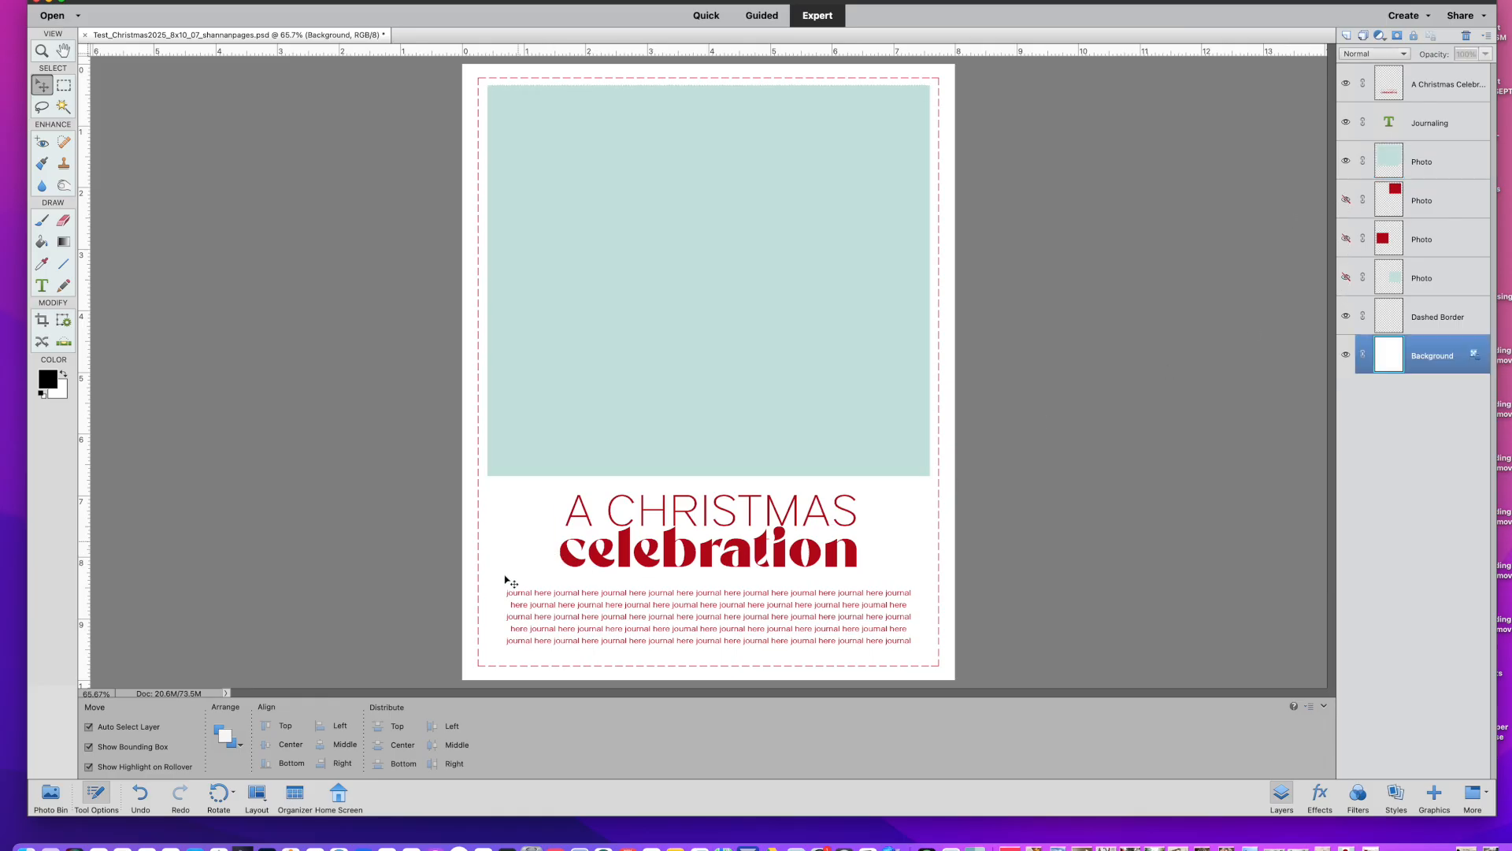
Place IMG_0186-Edit.JPG above the enlarged placeholder, clip it to that layer and shift it slightly upward
{"action": "left_click", "coordinate": [50, 795]}
{"action": "left_click_drag", "start_coordinate": [579, 747], "coordinate": [756, 305]}
{"action": "key", "text": "ctrl+g"}
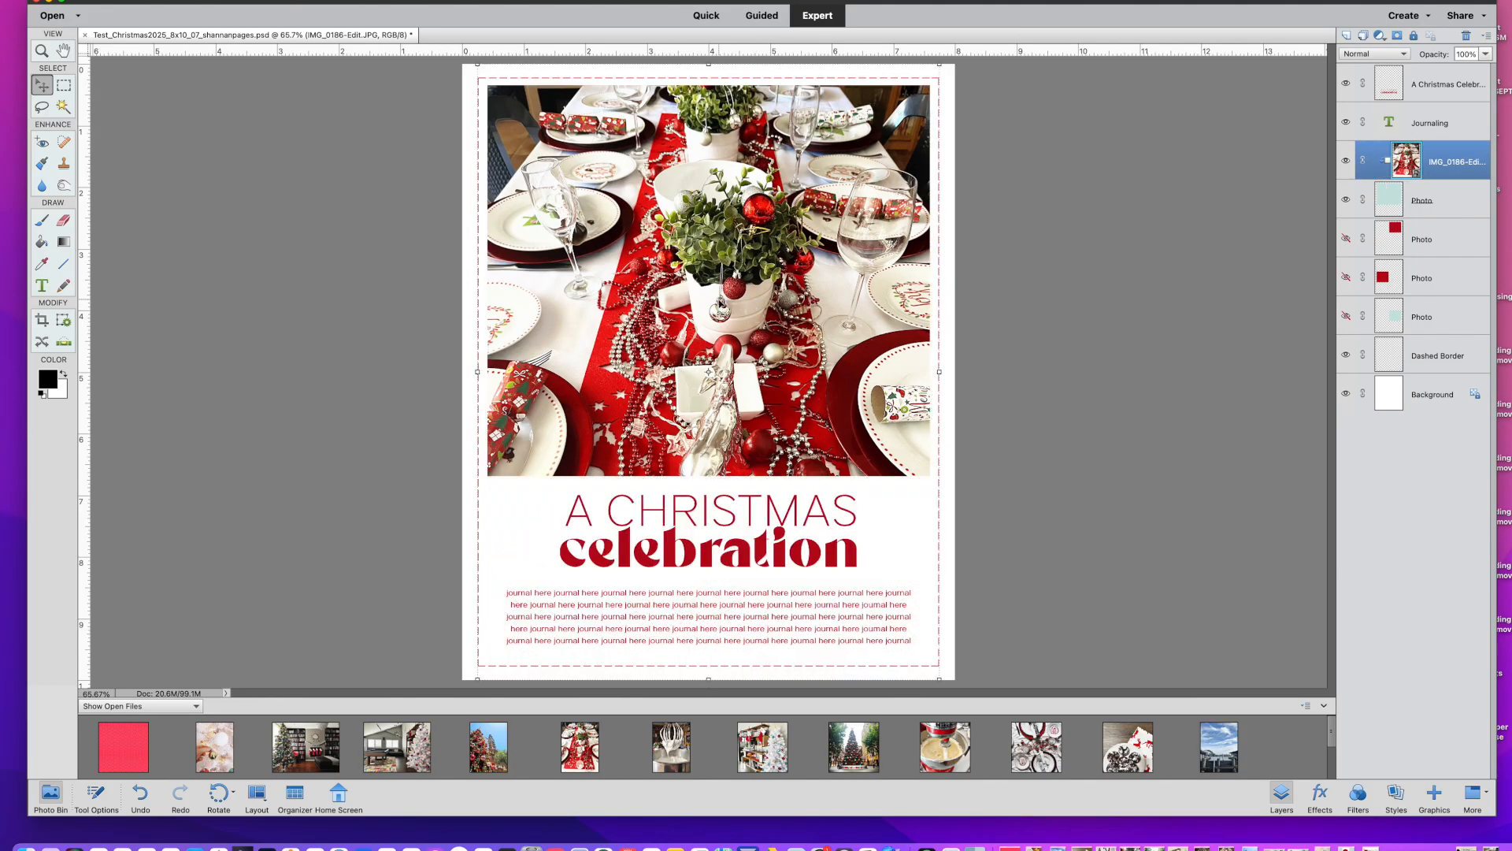
{"action": "left_click_drag", "start_coordinate": [682, 287], "coordinate": [682, 247]}
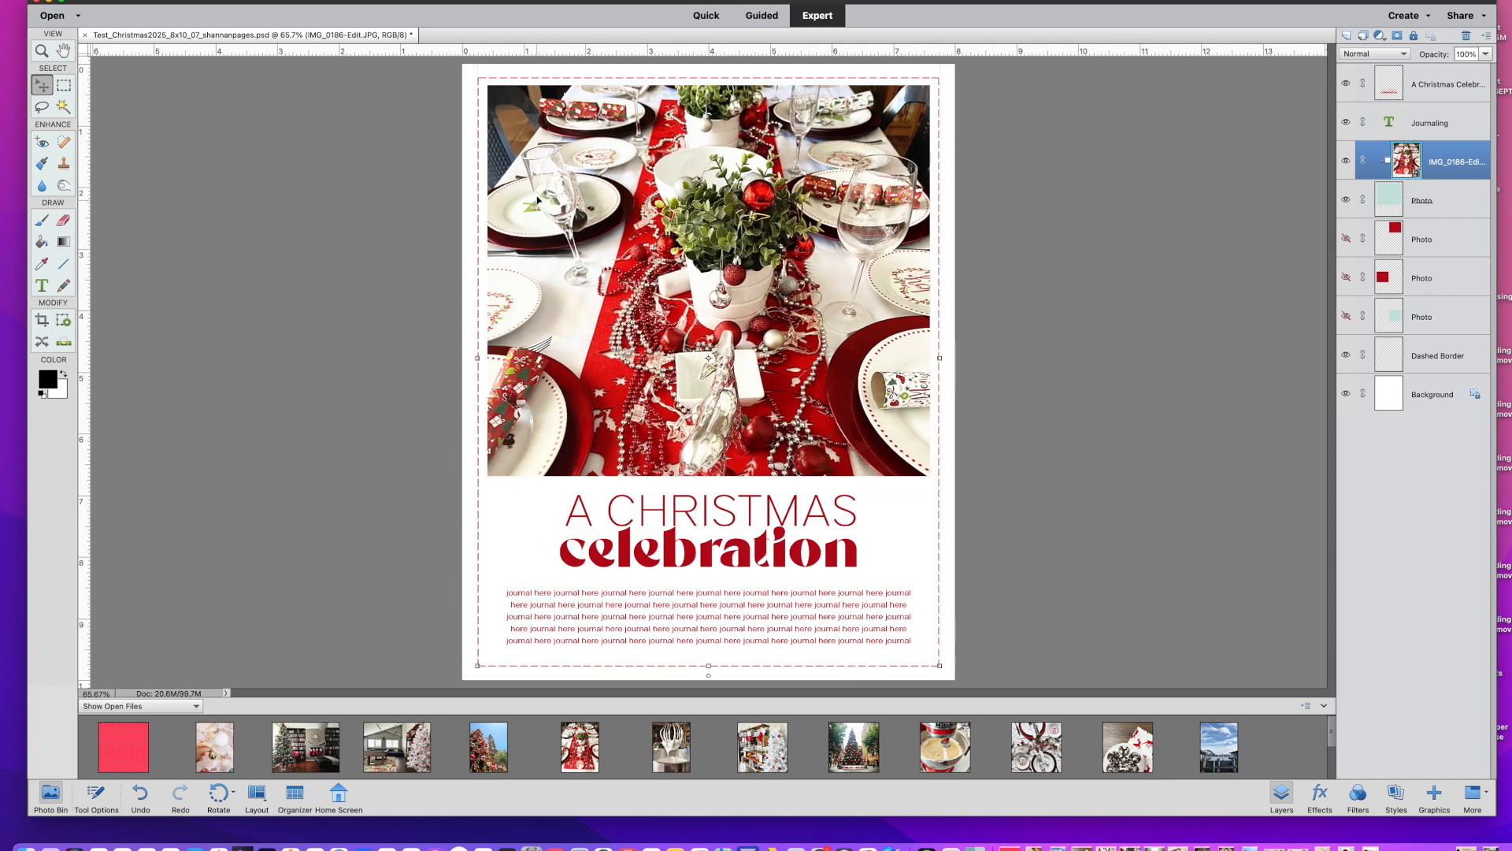
Try scaling the clipped table photo to about 104.61%, and undo that scaling
{"action": "left_click_drag", "start_coordinate": [477, 665], "coordinate": [425, 682]}
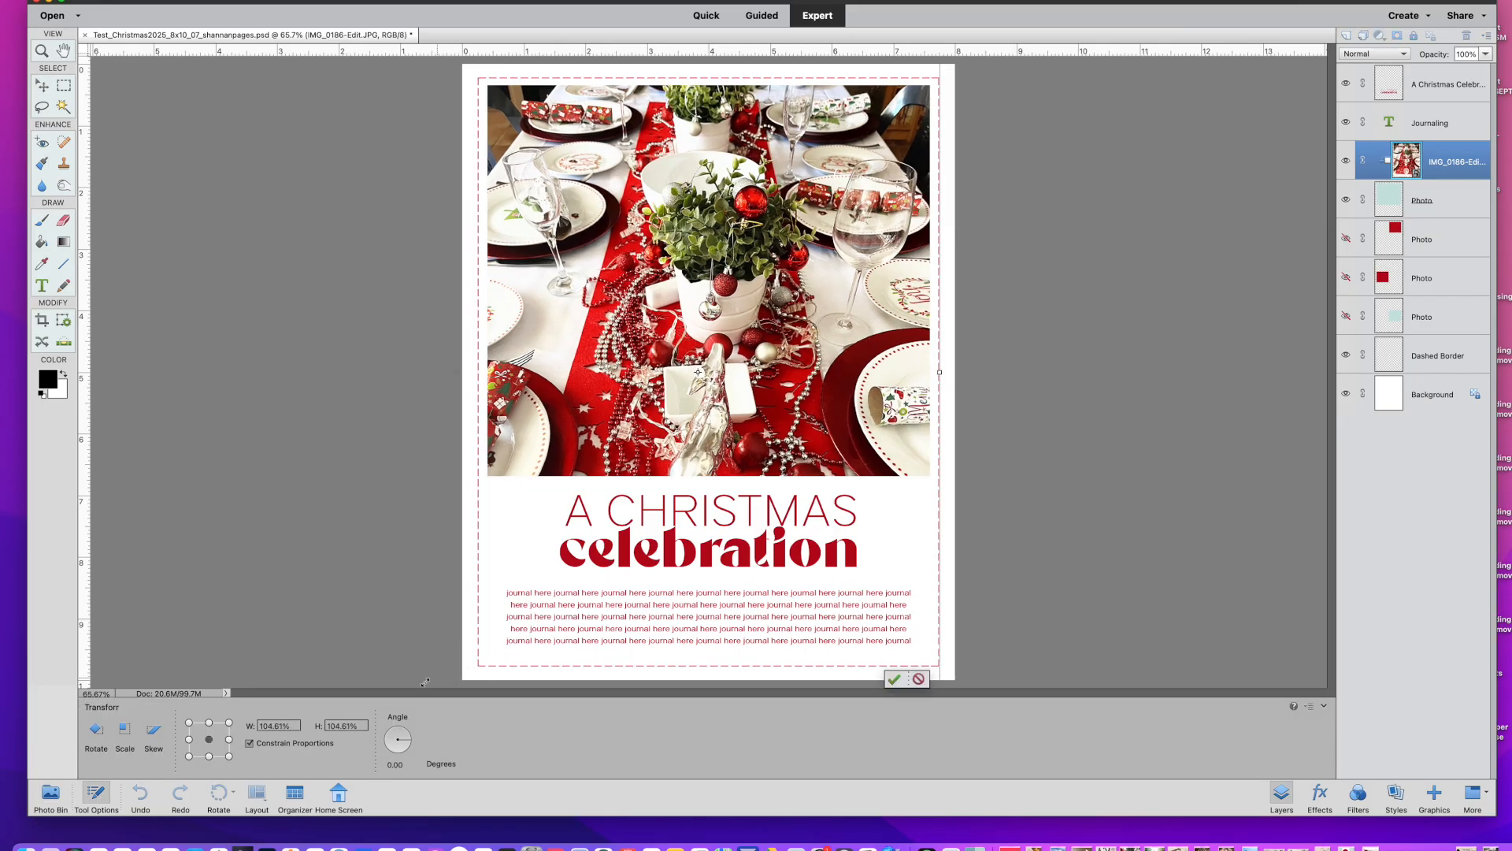
{"action": "left_click", "coordinate": [981, 351]}
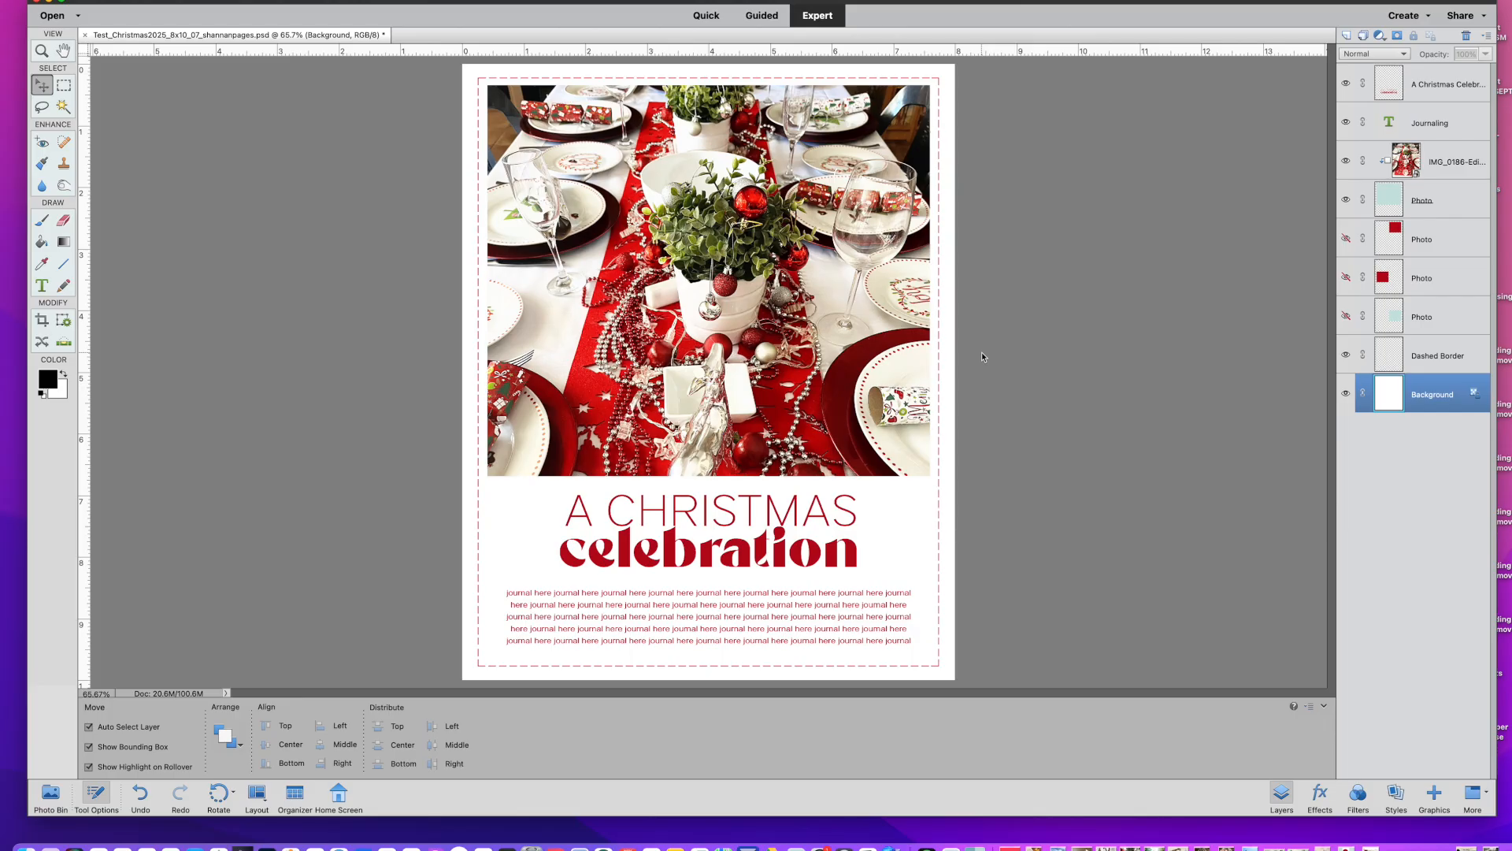
{"action": "key", "text": "ctrl+z"}
Hide the A Christmas Celebration title layer and add the text "CHRISTMAS LUNCH" in its place below the photo
{"action": "key", "text": "m"}
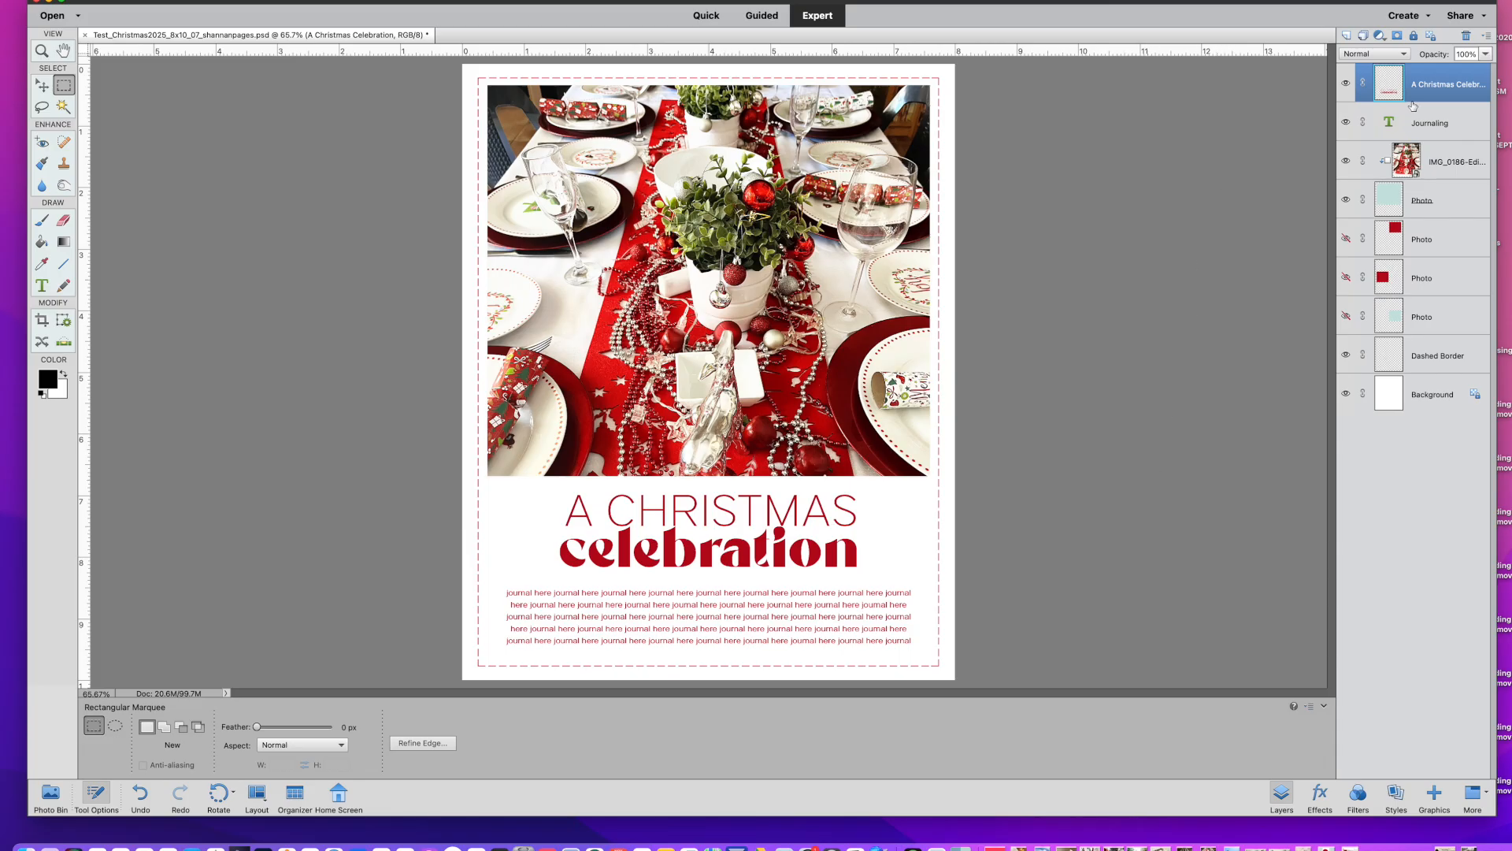
{"action": "left_click", "coordinate": [1345, 84]}
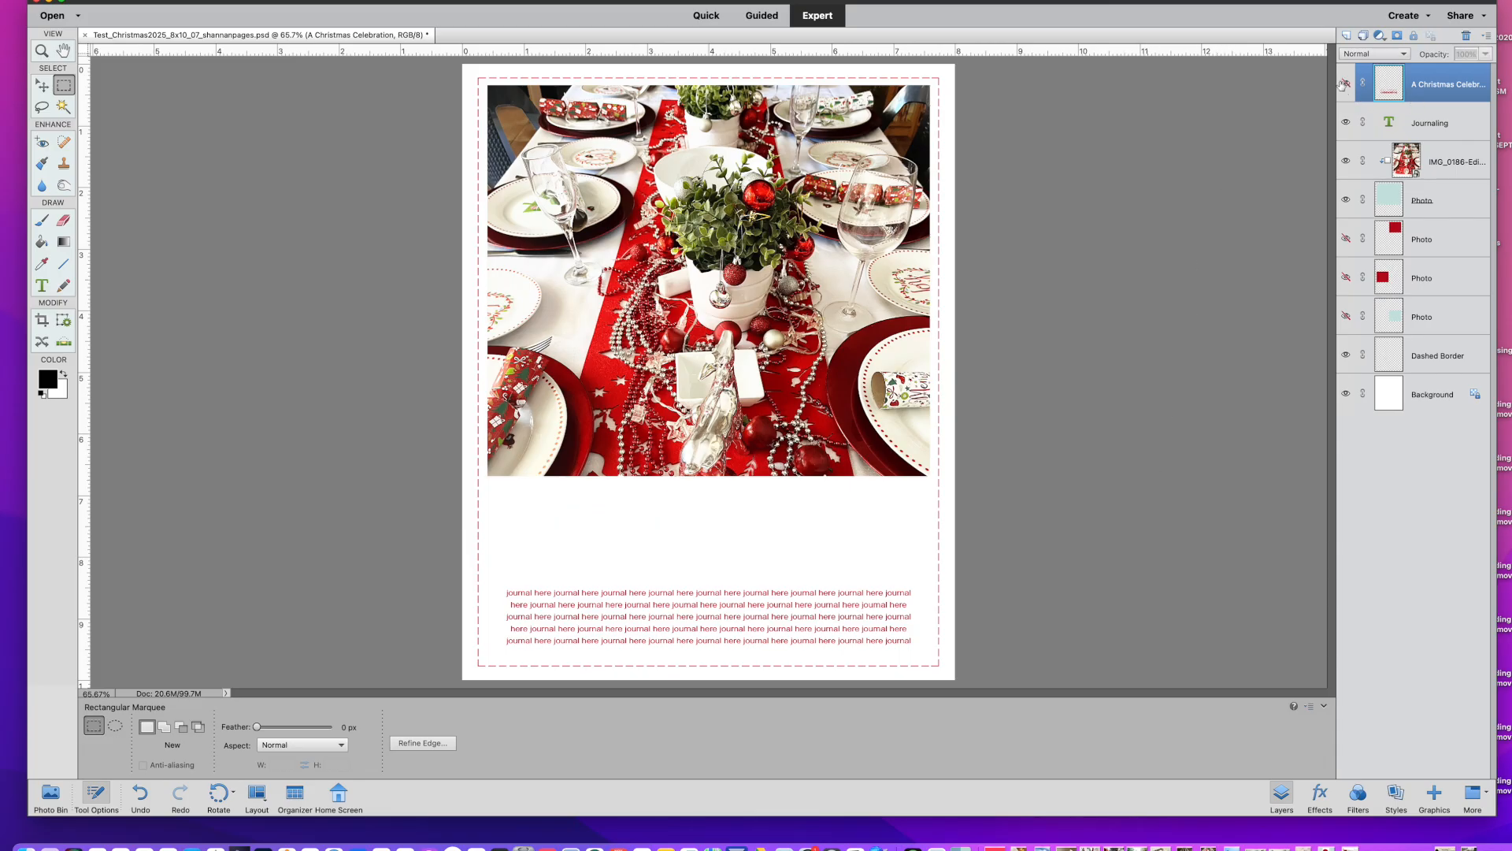
{"action": "left_click", "coordinate": [43, 285]}
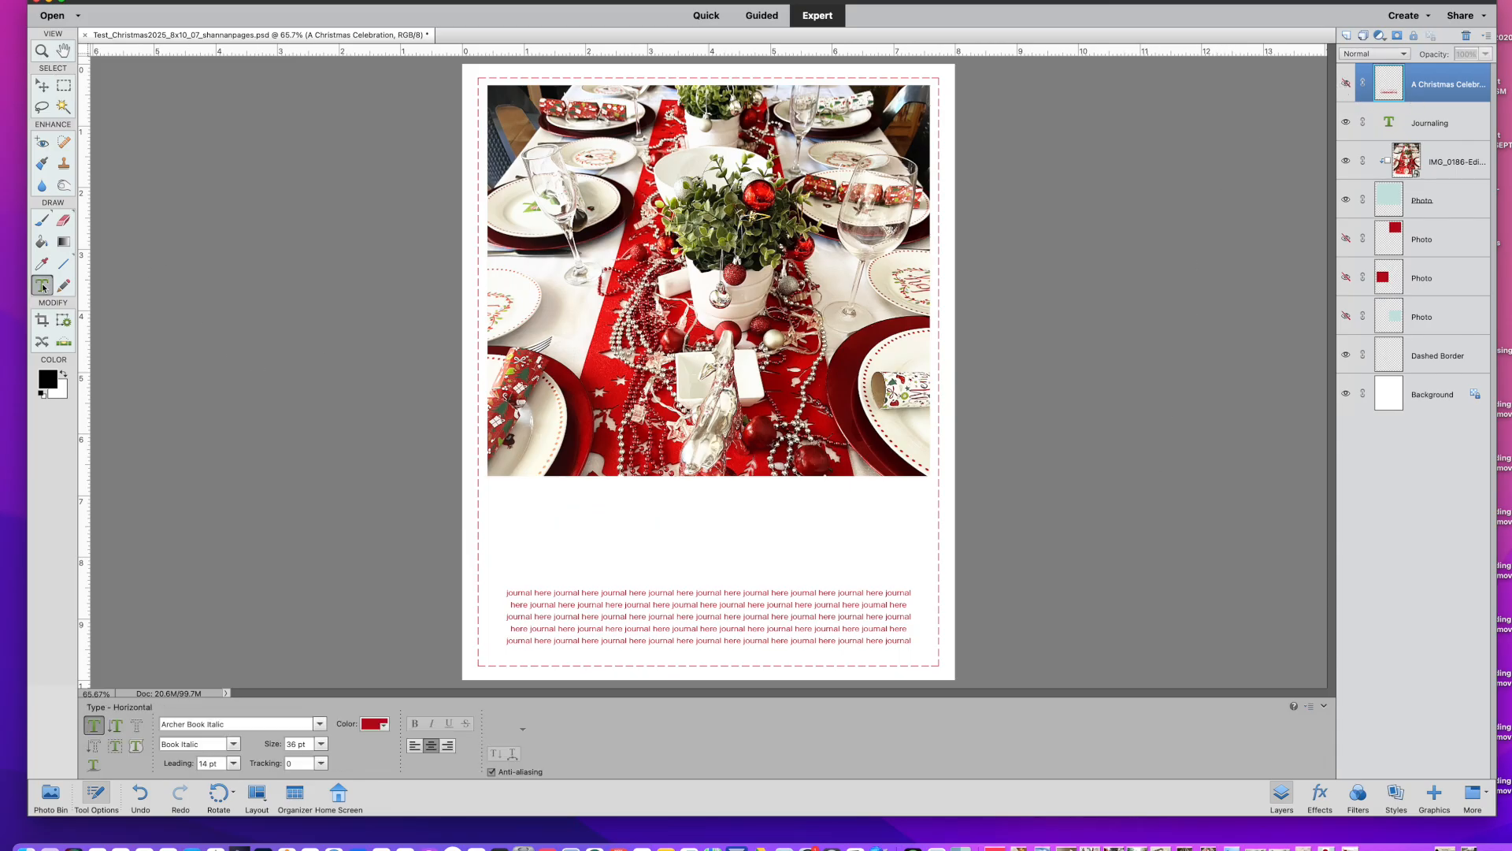
{"action": "left_click", "coordinate": [641, 521]}
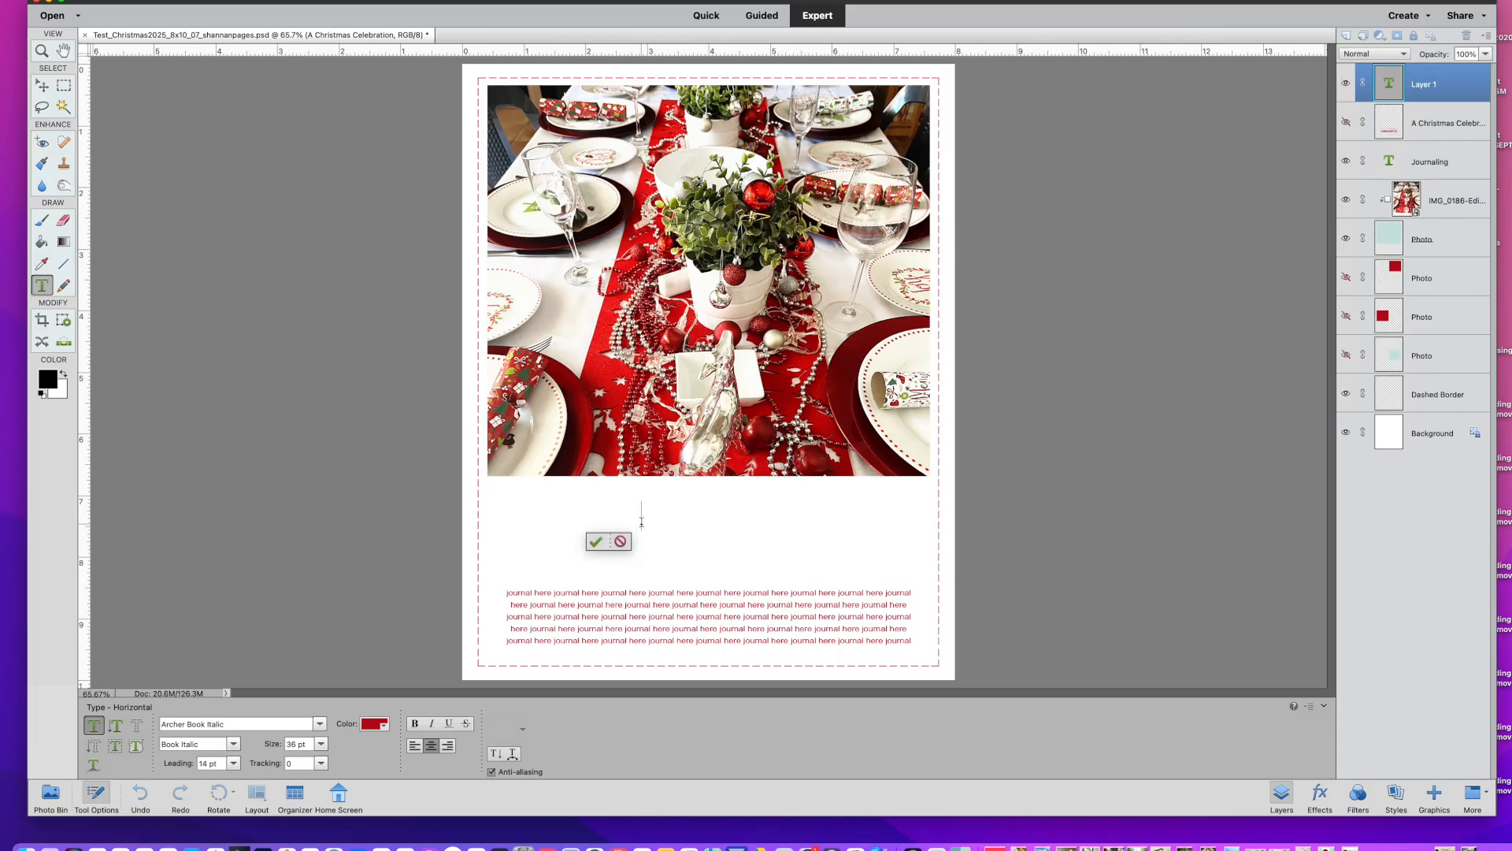
{"action": "type", "text": "CHRIS"}
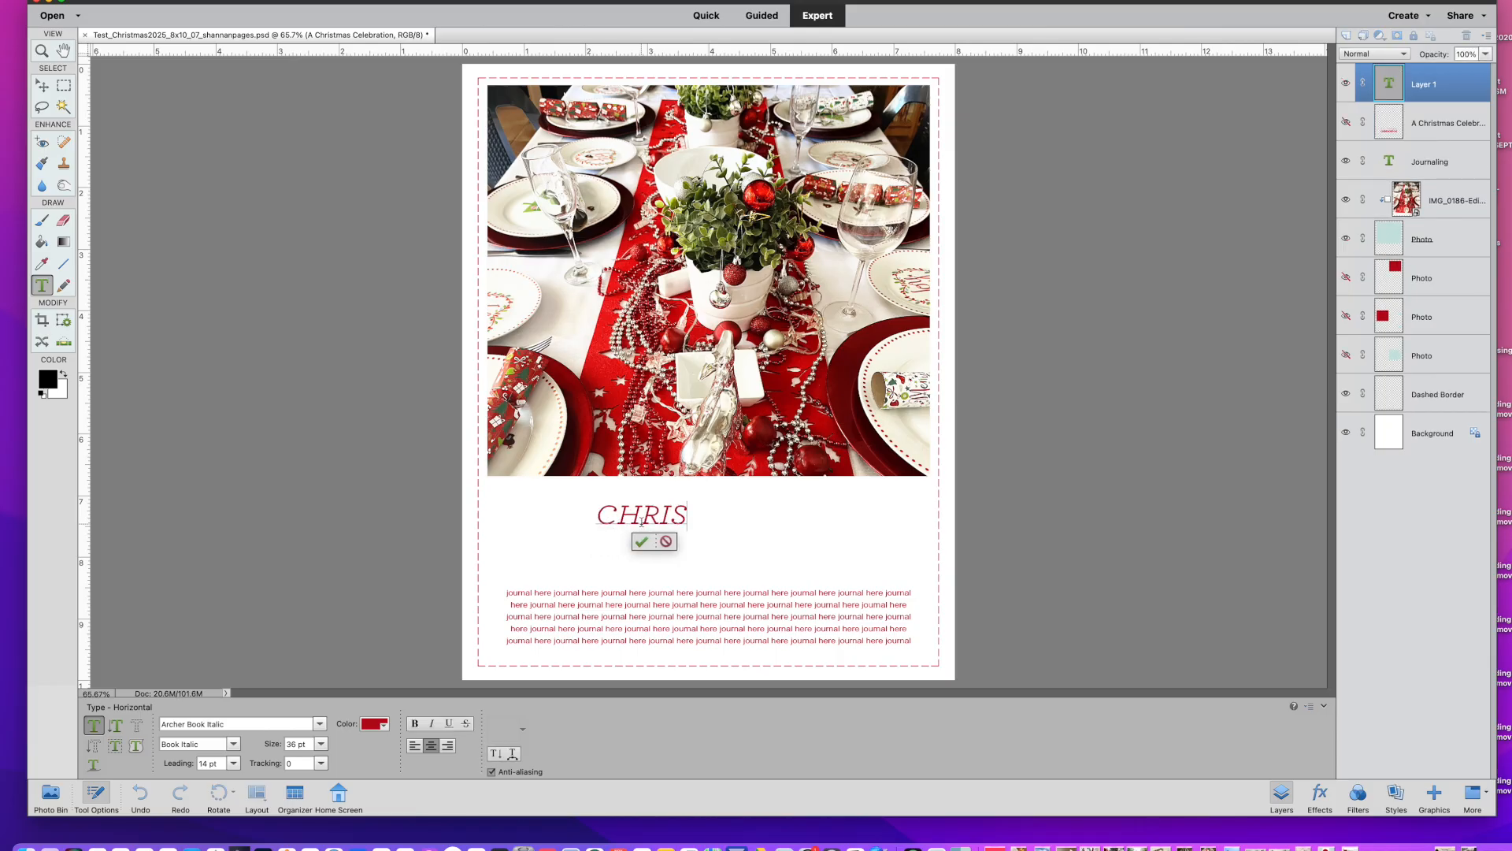
{"action": "type", "text": "TMAS LUNCH"}
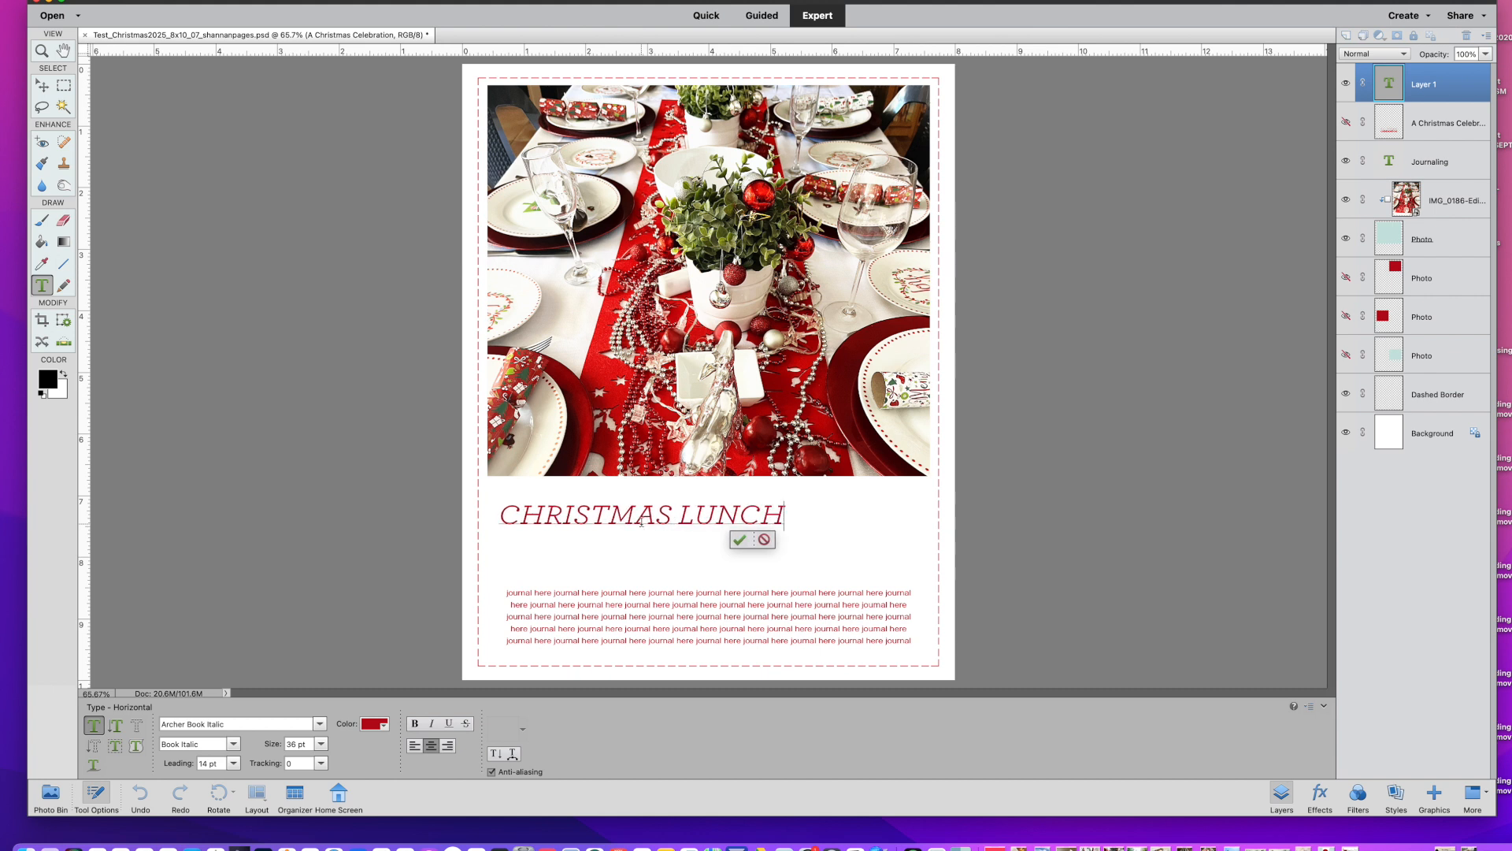
Set the CHRISTMAS LUNCH text to 60 pt and move it down between the photo and the journaling
{"action": "key", "text": "super+a"}
{"action": "left_click", "coordinate": [321, 743]}
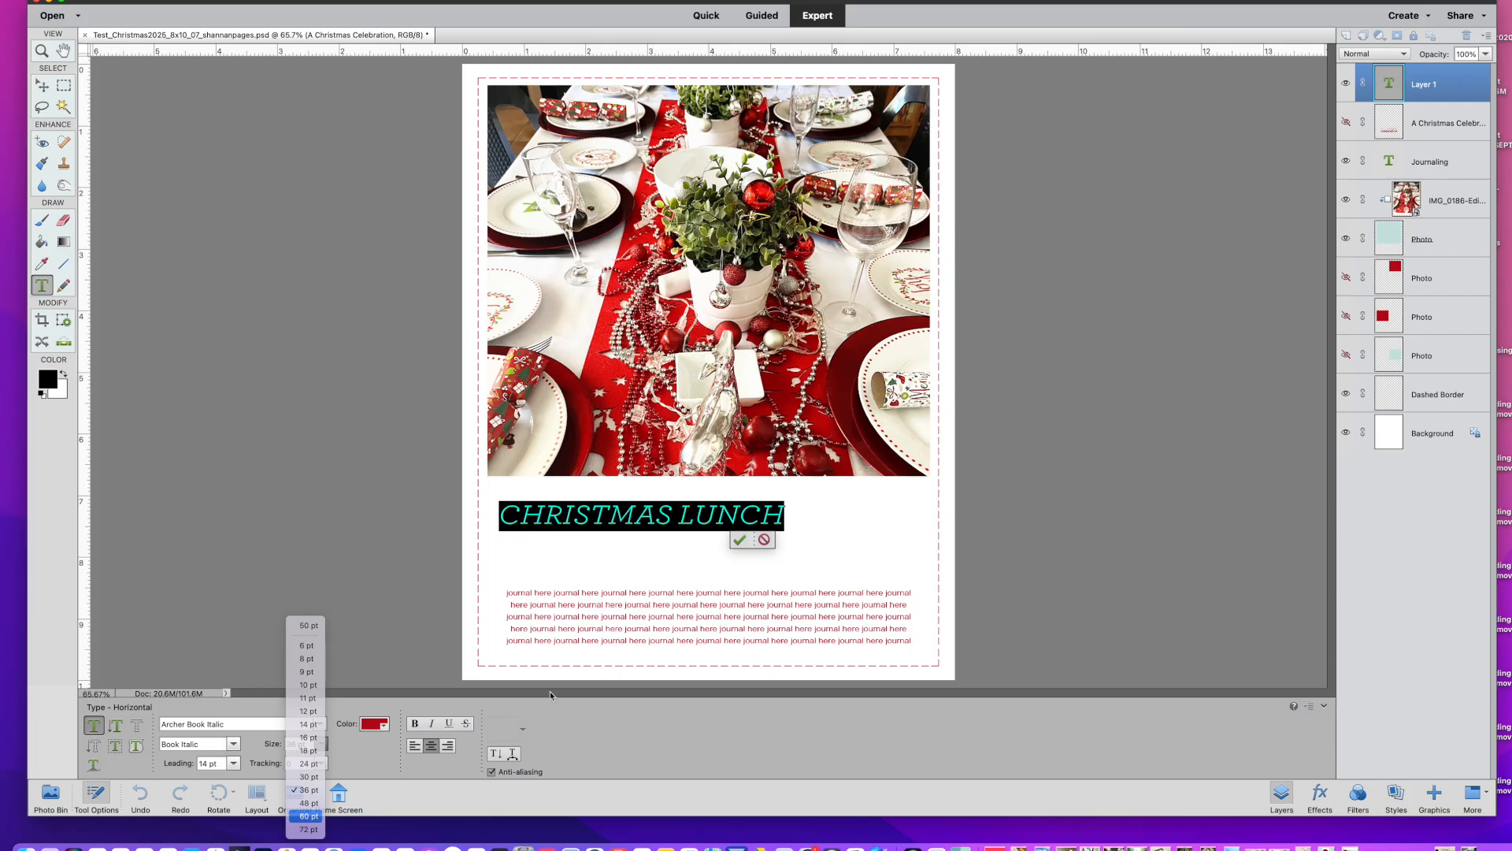
{"action": "left_click", "coordinate": [307, 816]}
{"action": "left_click", "coordinate": [836, 543]}
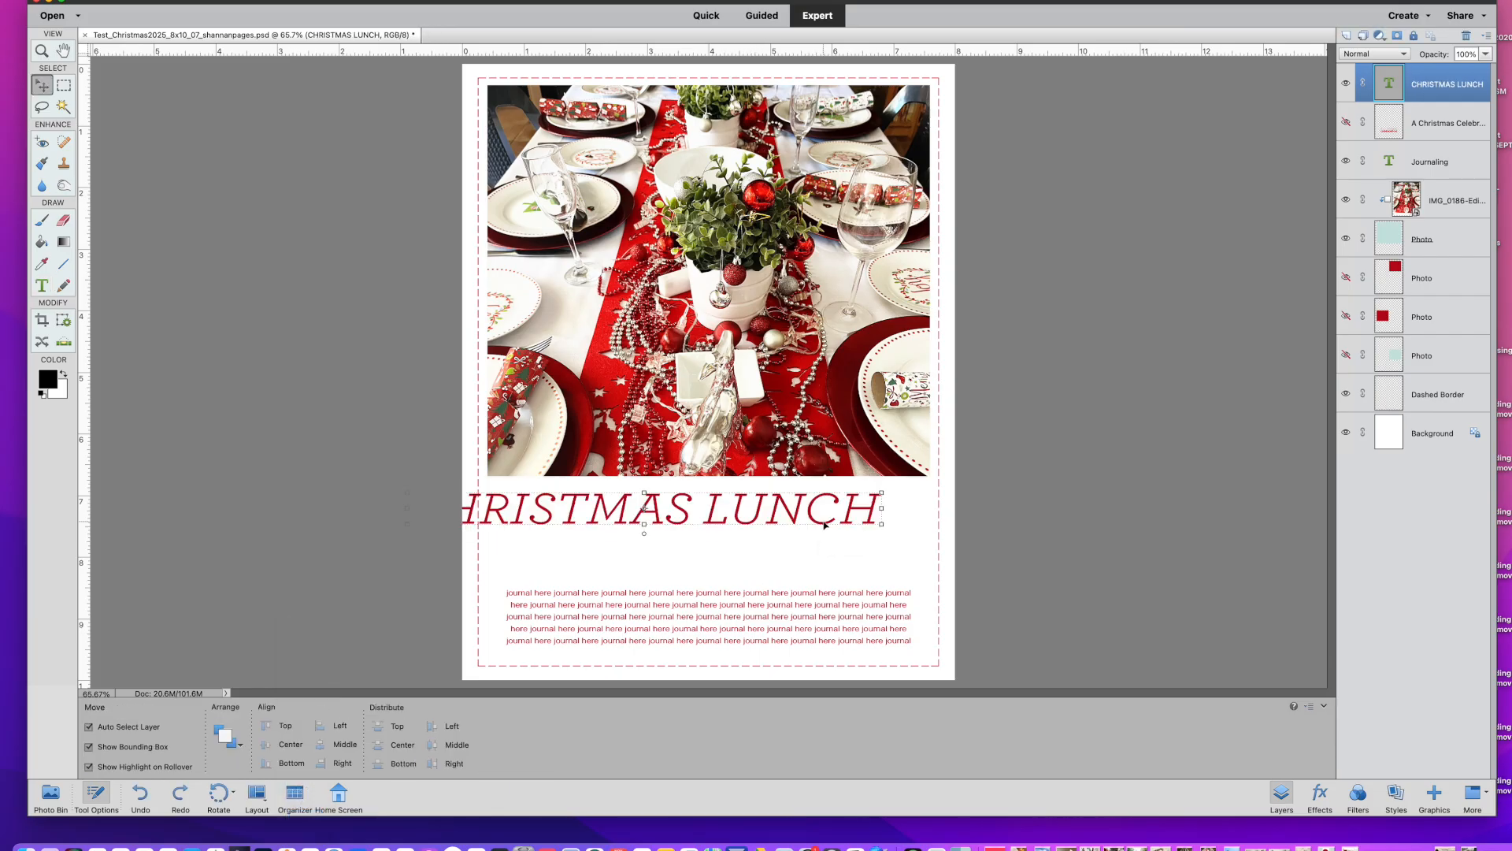
{"action": "left_click_drag", "start_coordinate": [822, 527], "coordinate": [881, 557]}
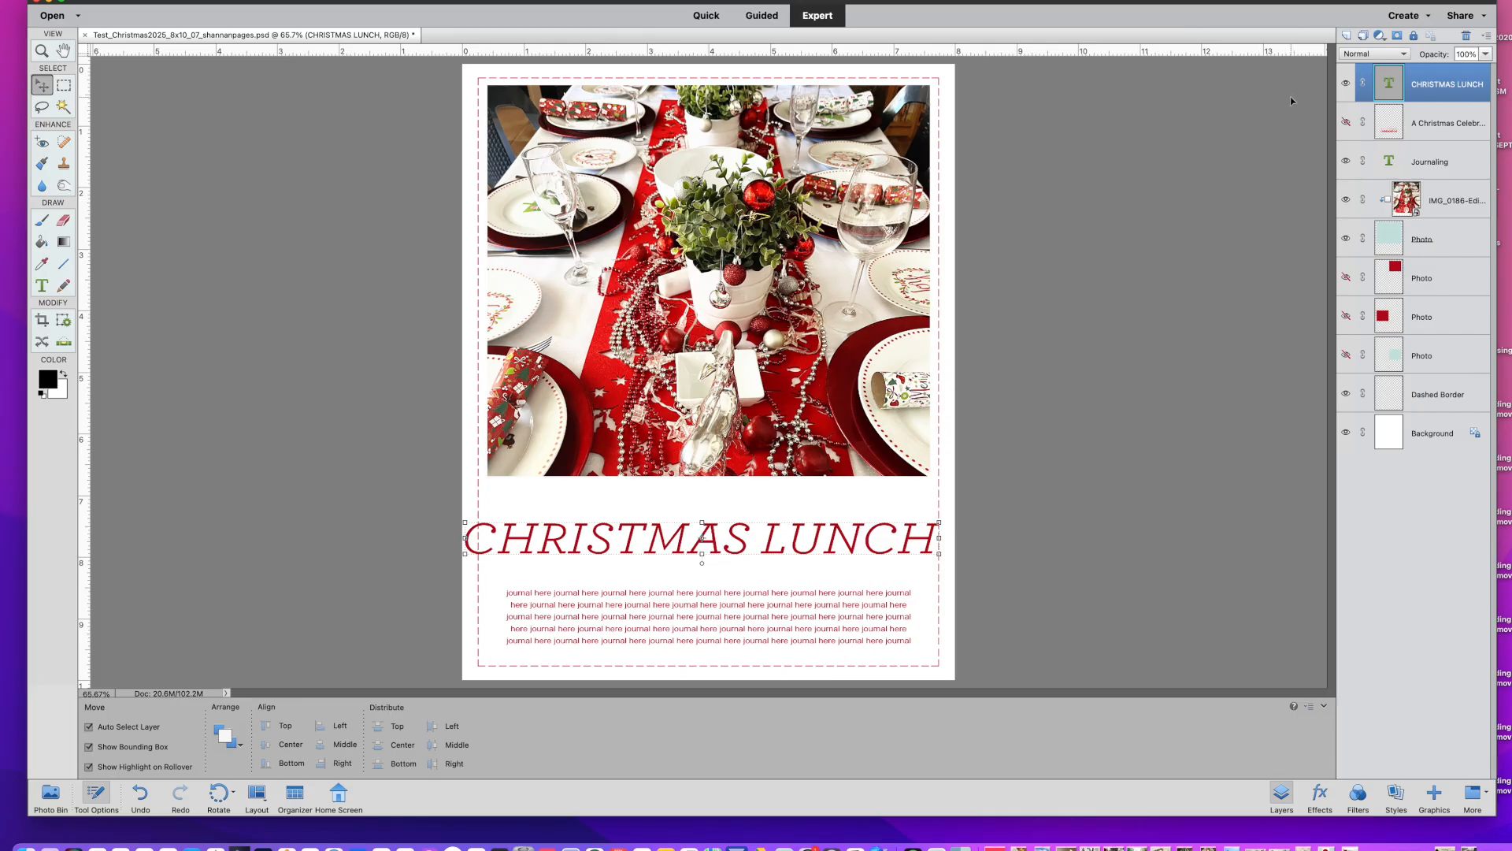
Undo the CHRISTMAS LUNCH text and the hiding of the original title layer
{"action": "key", "text": "super+z"}
{"action": "key", "text": "super+z"}
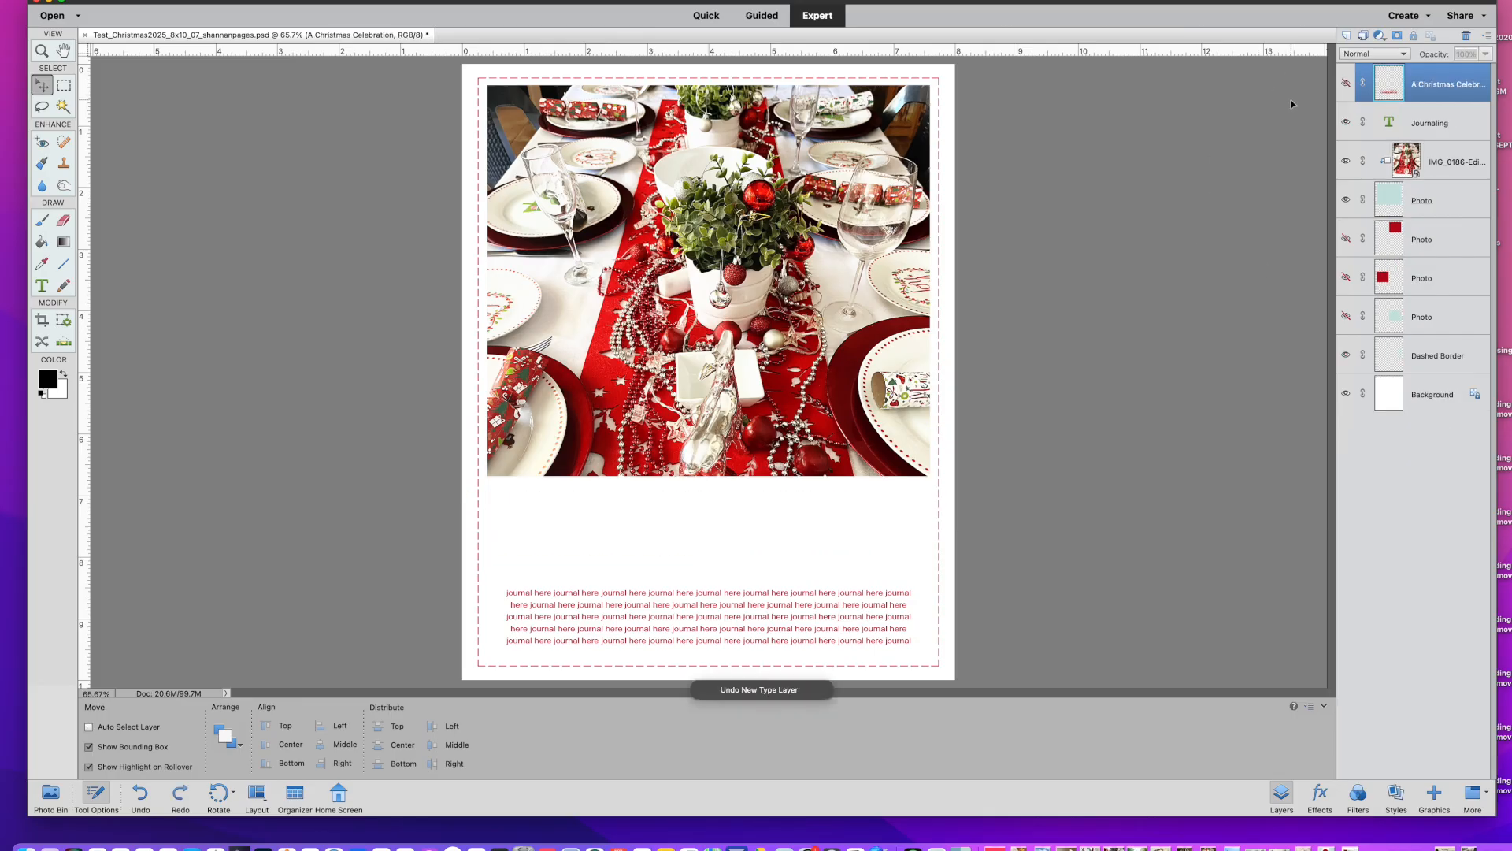
{"action": "key", "text": "super+z"}
{"action": "key", "text": "super+z"}
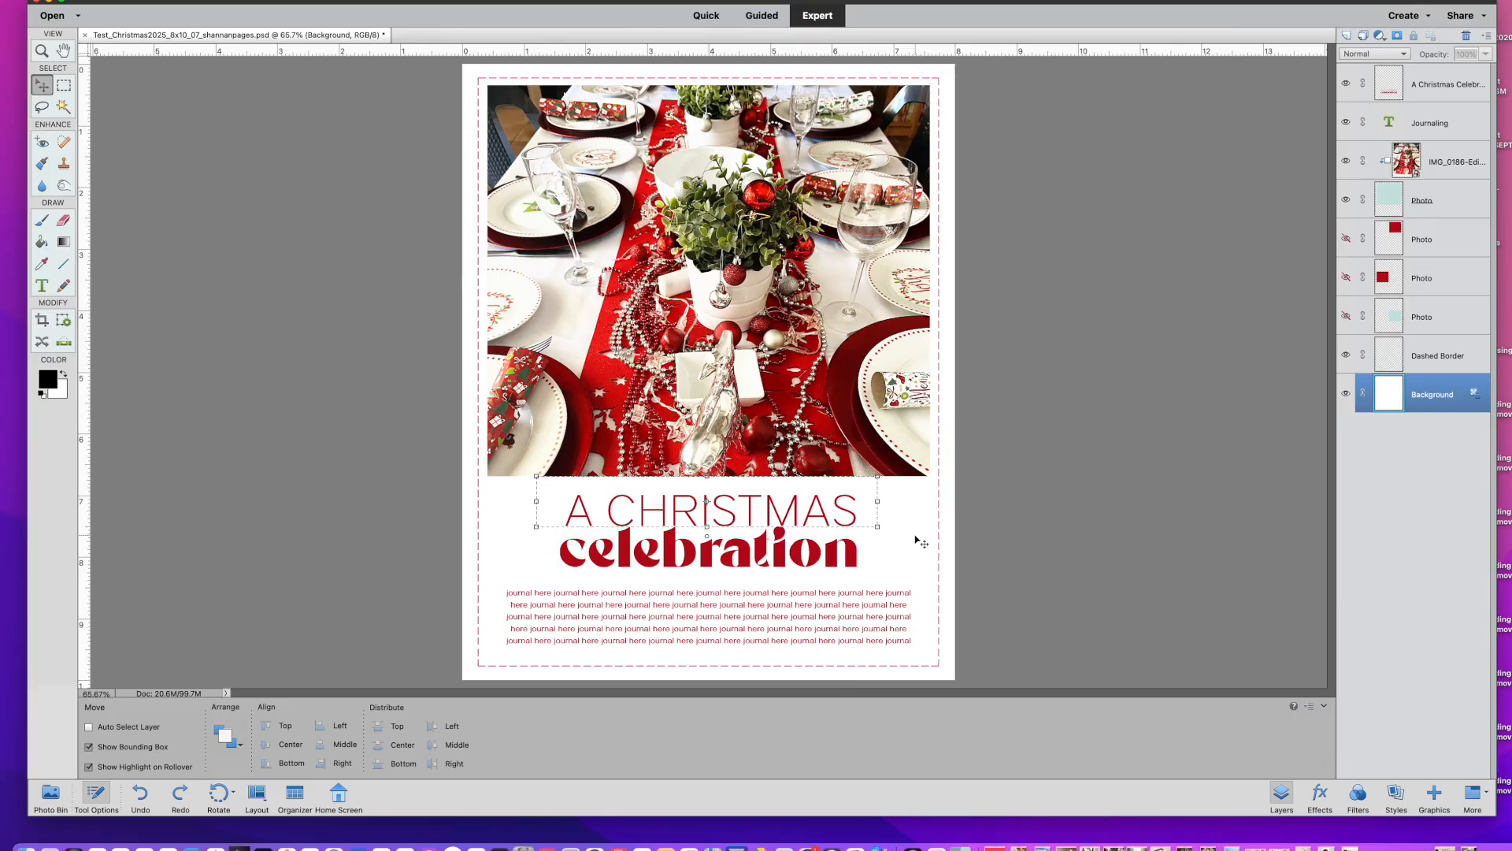
{"action": "key", "text": "super+z"}
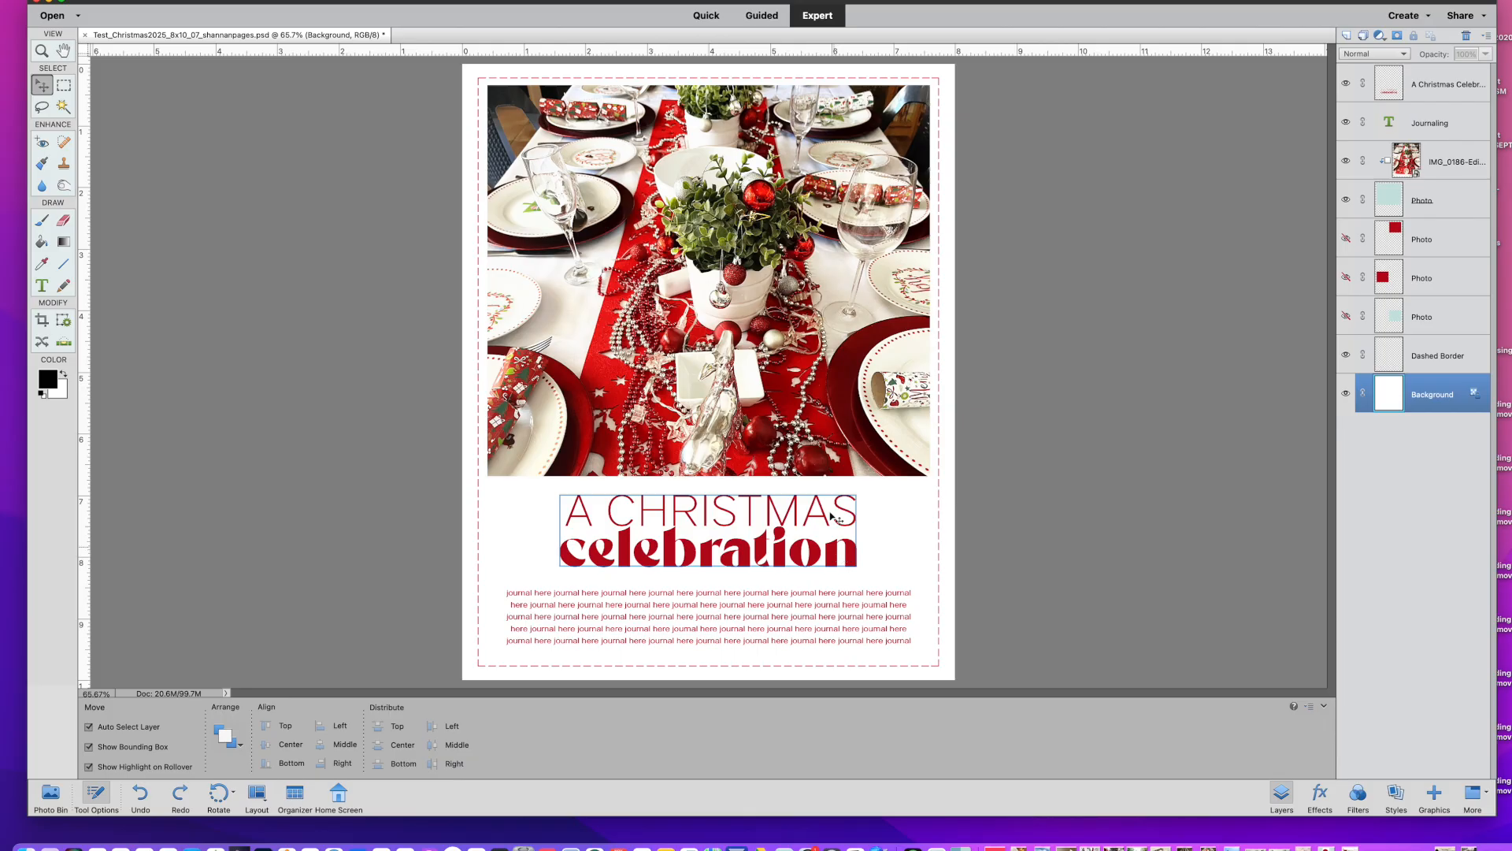
Place the photo IMG_4357.JPG of the white tree and shelves on the page and resize it over the large photo placeholder
{"action": "left_click", "coordinate": [50, 793]}
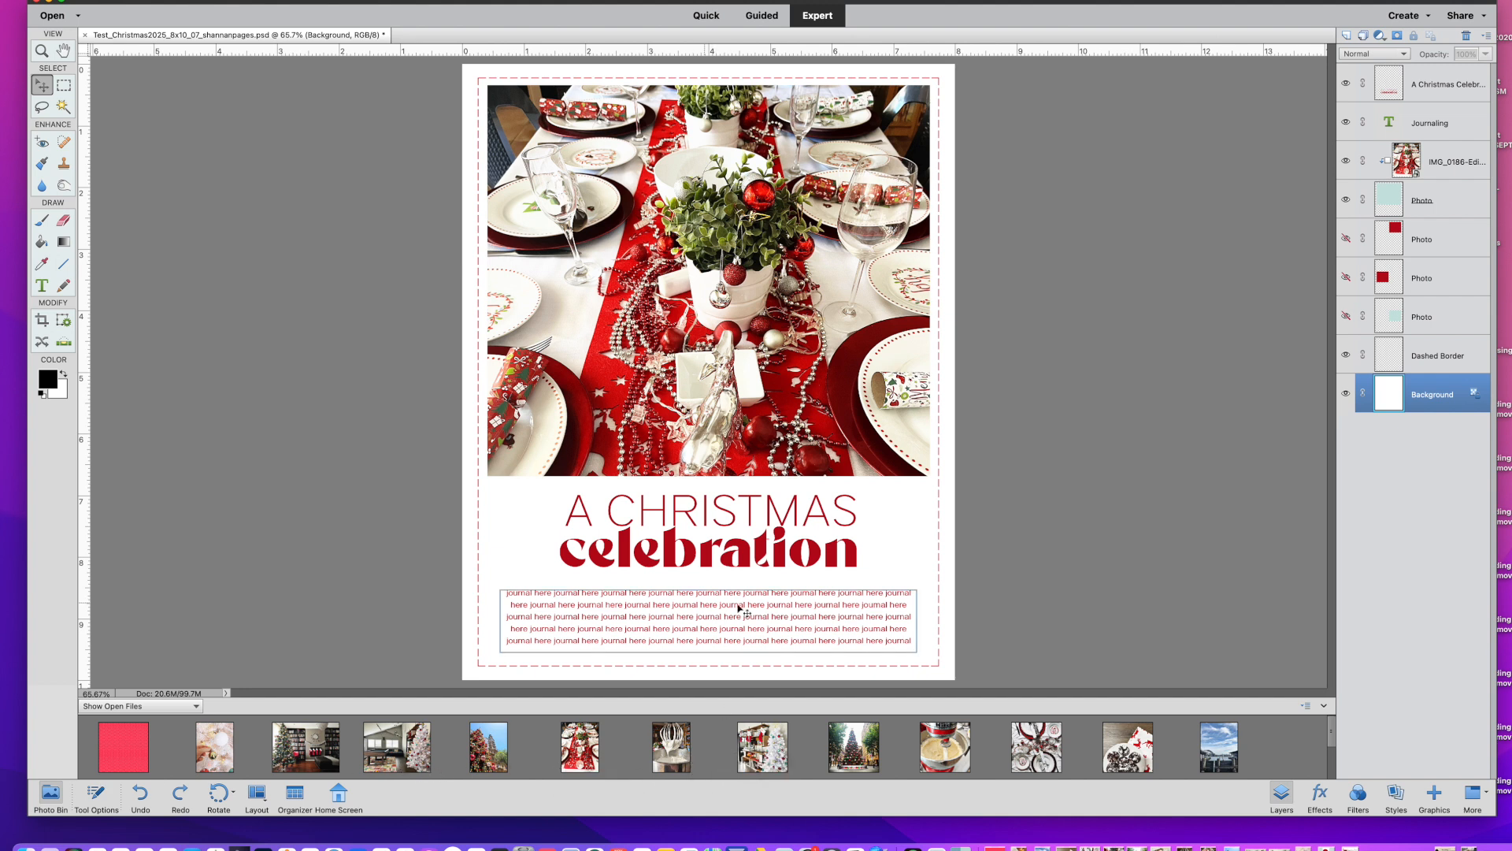
{"action": "left_click_drag", "start_coordinate": [772, 736], "coordinate": [786, 293]}
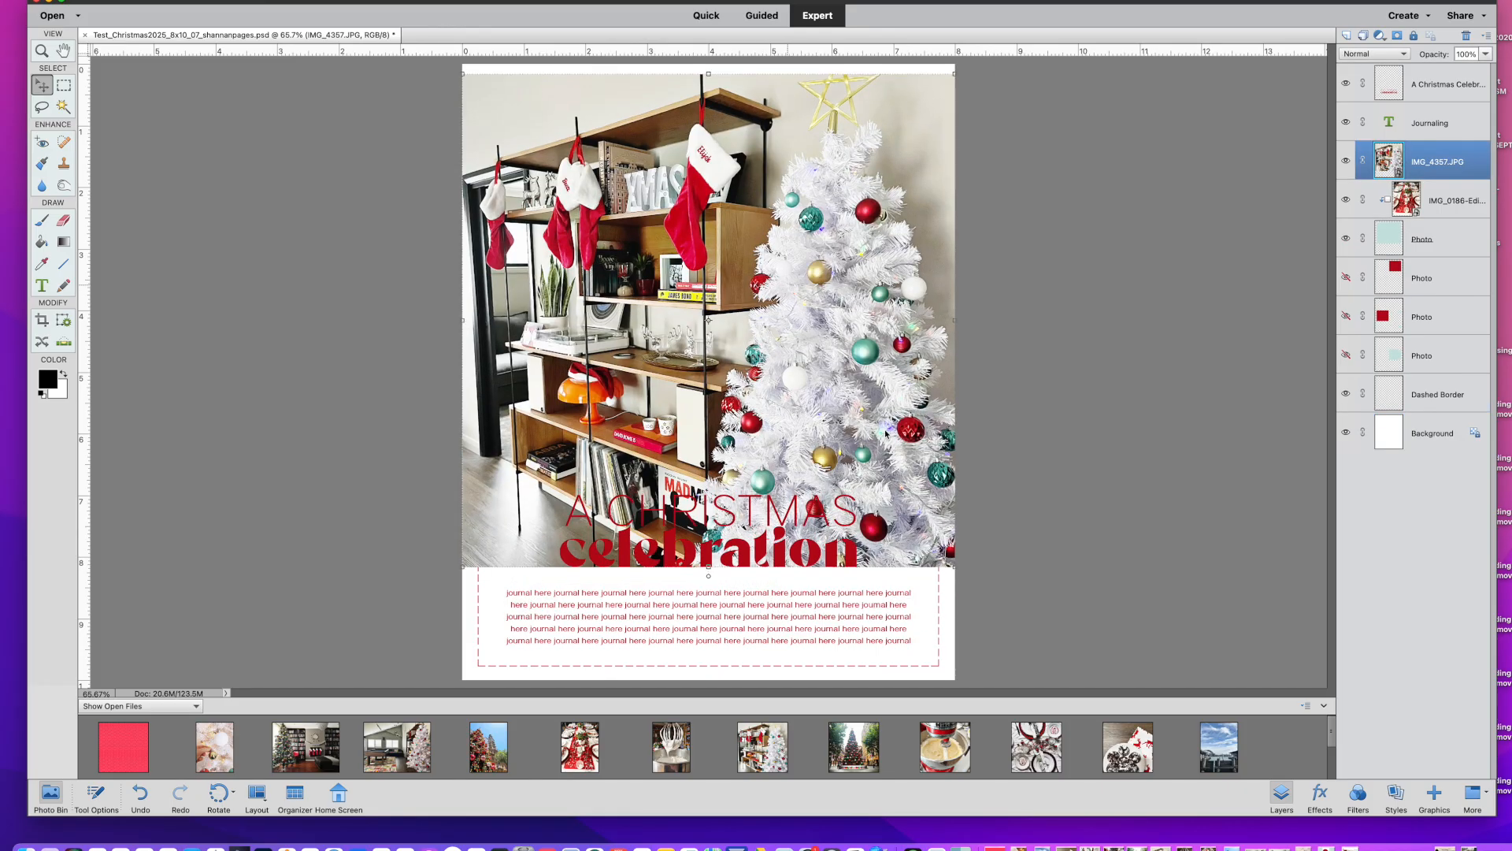
{"action": "left_click_drag", "start_coordinate": [862, 472], "coordinate": [893, 504]}
{"action": "left_click", "coordinate": [848, 513]}
{"action": "left_click_drag", "start_coordinate": [795, 411], "coordinate": [840, 414]}
{"action": "left_click_drag", "start_coordinate": [513, 499], "coordinate": [494, 519]}
{"action": "key", "text": "Return"}
Clip IMG_4357.JPG to the large placeholder and delete the previously clipped photo layer
{"action": "key", "text": "super+g"}
{"action": "left_click_drag", "start_coordinate": [1433, 203], "coordinate": [1465, 36]}
{"action": "left_click", "coordinate": [994, 446]}
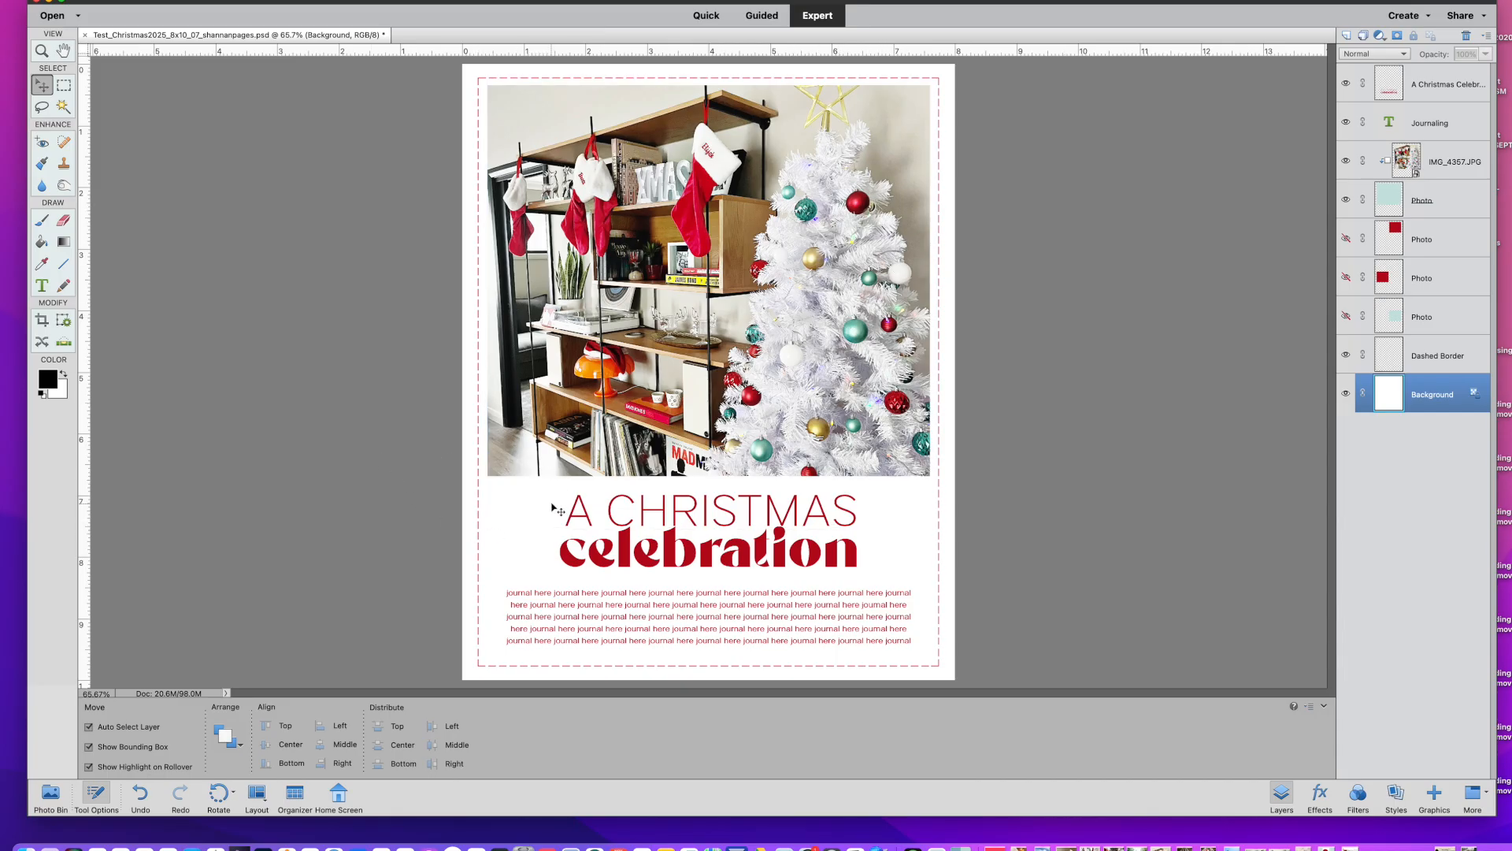
Sample the teal of the round ornament on the tree as the foreground colour
{"action": "left_click", "coordinate": [43, 264]}
{"action": "left_click", "coordinate": [864, 319]}
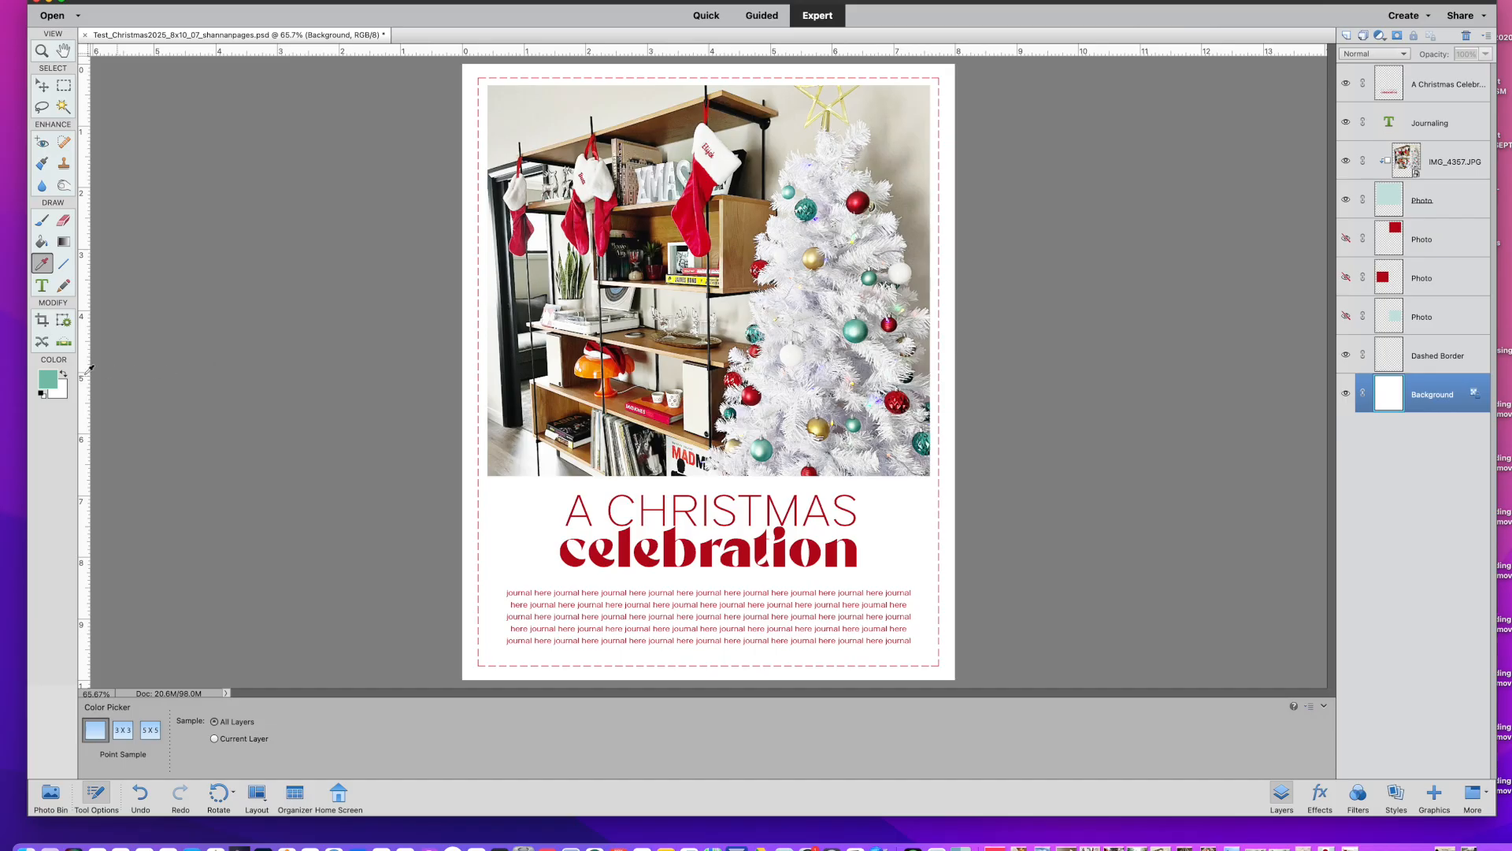
{"action": "left_click", "coordinate": [859, 326]}
{"action": "left_click", "coordinate": [858, 321]}
{"action": "left_click", "coordinate": [869, 325]}
{"action": "left_click", "coordinate": [862, 331]}
Fill the A Christmas Celebration title layer with the foreground colour at 100% opacity, preserving transparency
{"action": "left_click", "coordinate": [43, 86]}
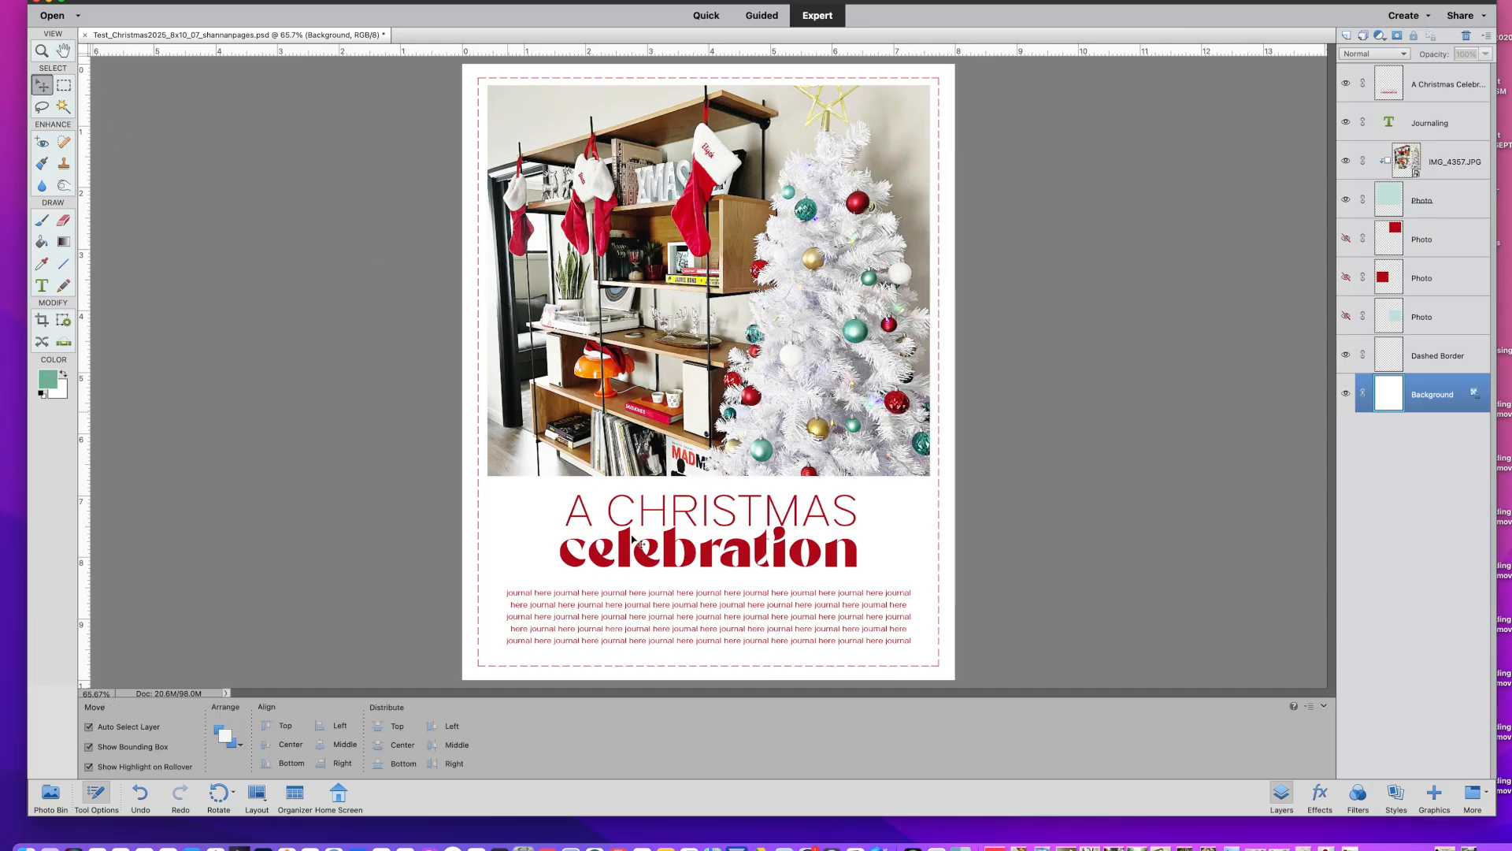
{"action": "left_click", "coordinate": [693, 561]}
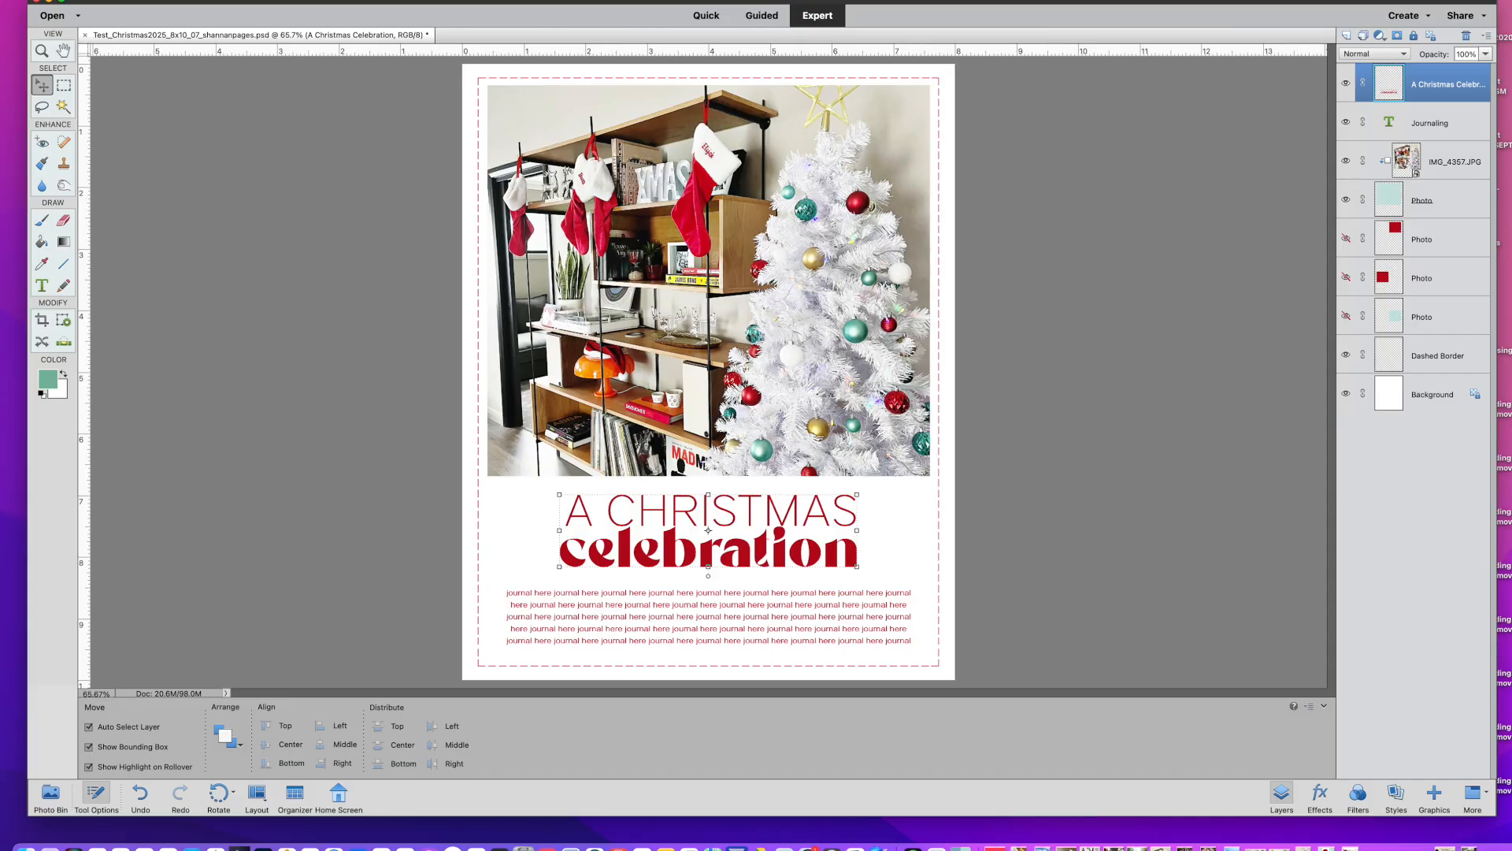
{"action": "left_click", "coordinate": [235, 1]}
{"action": "left_click", "coordinate": [254, 115]}
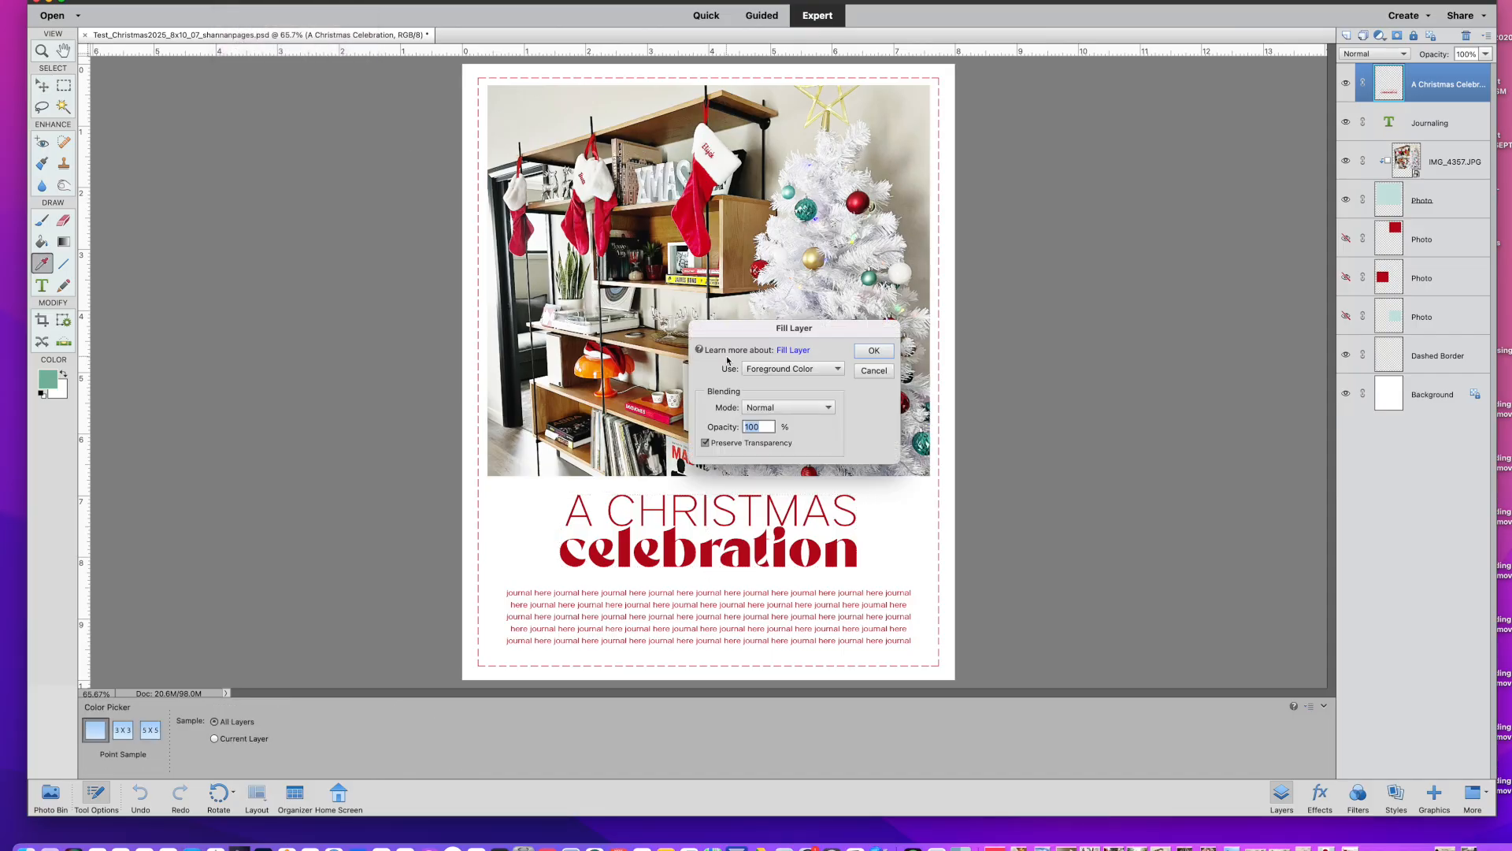
{"action": "left_click", "coordinate": [874, 349]}
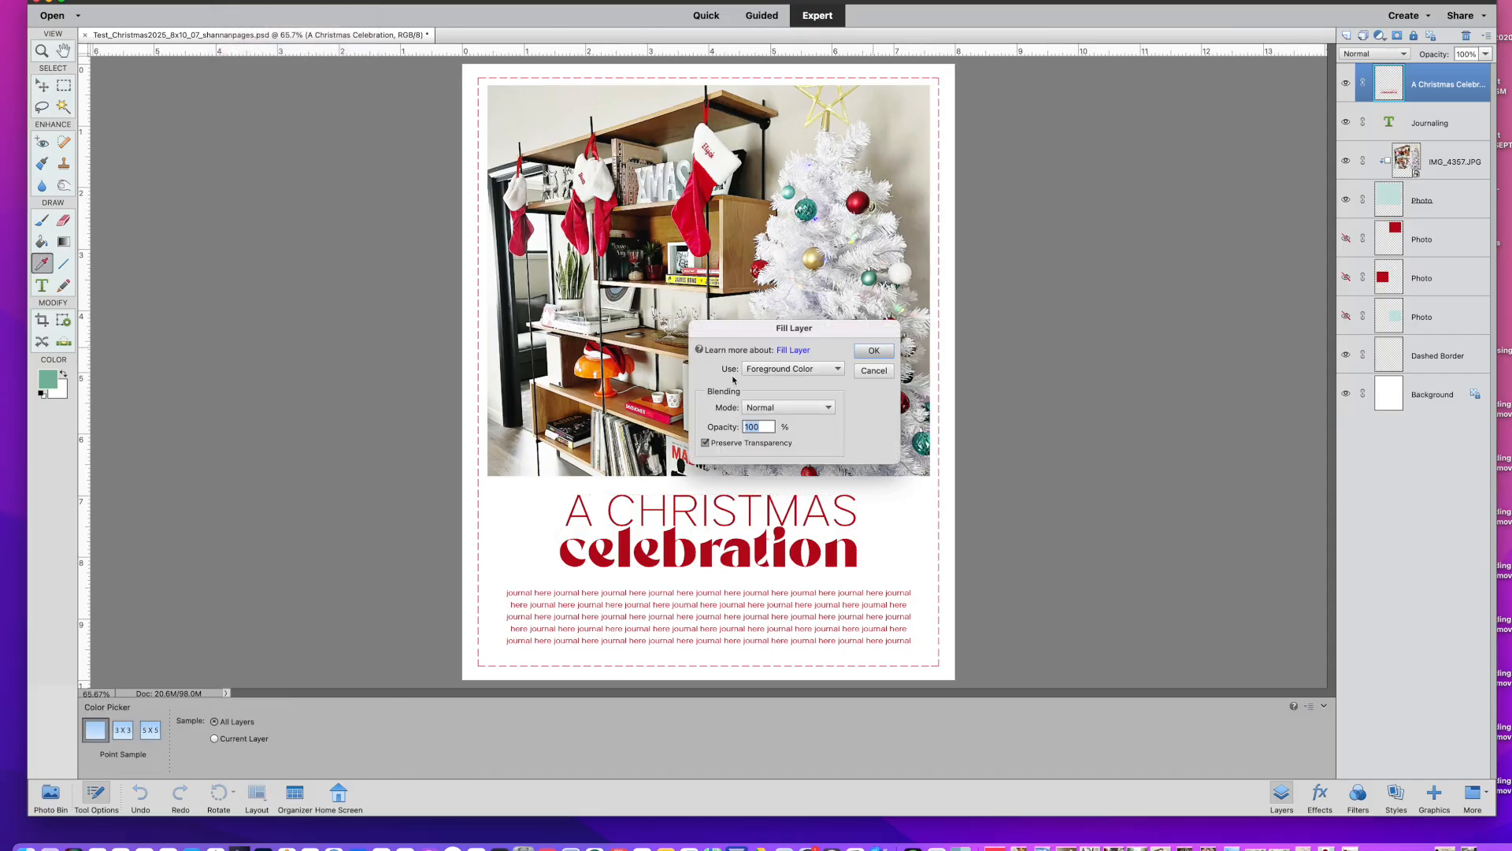
{"action": "left_click", "coordinate": [253, 460]}
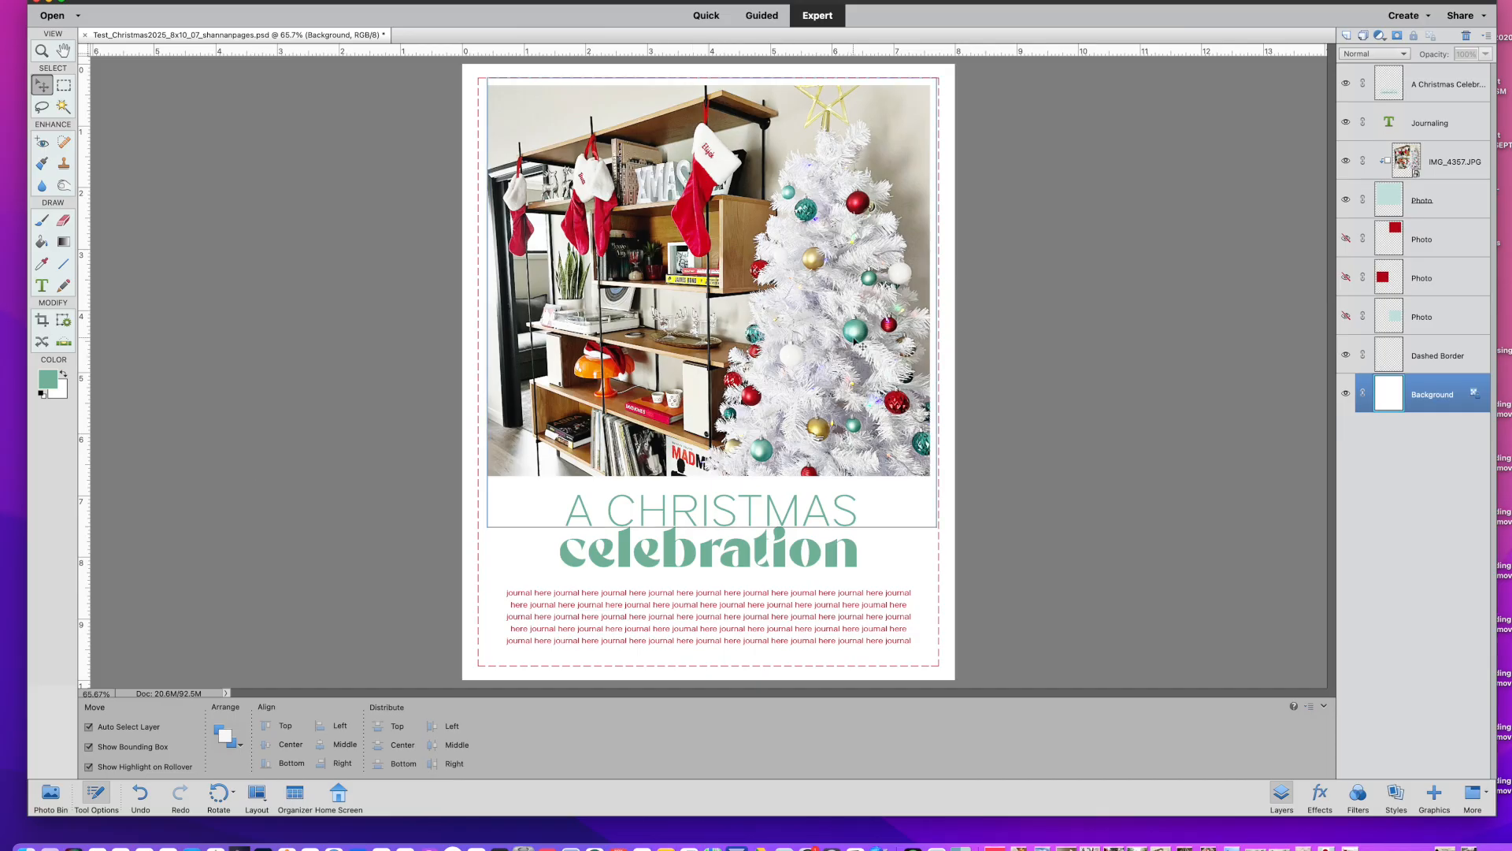
Recolour the journaling text with the same teal as the title
{"action": "double_click", "coordinate": [639, 653]}
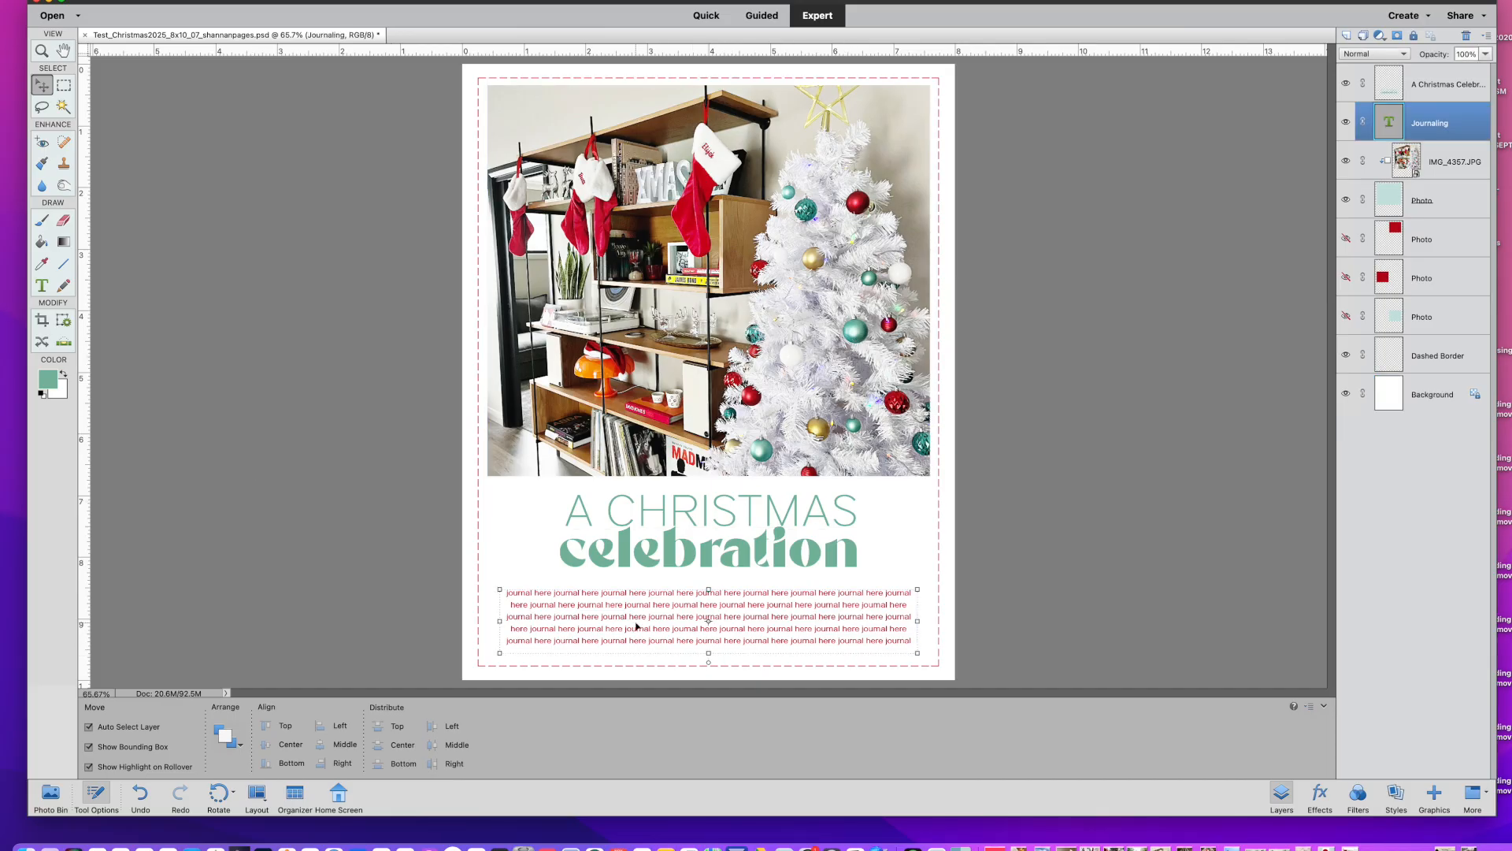
{"action": "left_click", "coordinate": [52, 382]}
{"action": "left_click", "coordinate": [922, 301]}
{"action": "left_click", "coordinate": [872, 662]}
{"action": "left_click", "coordinate": [902, 551]}
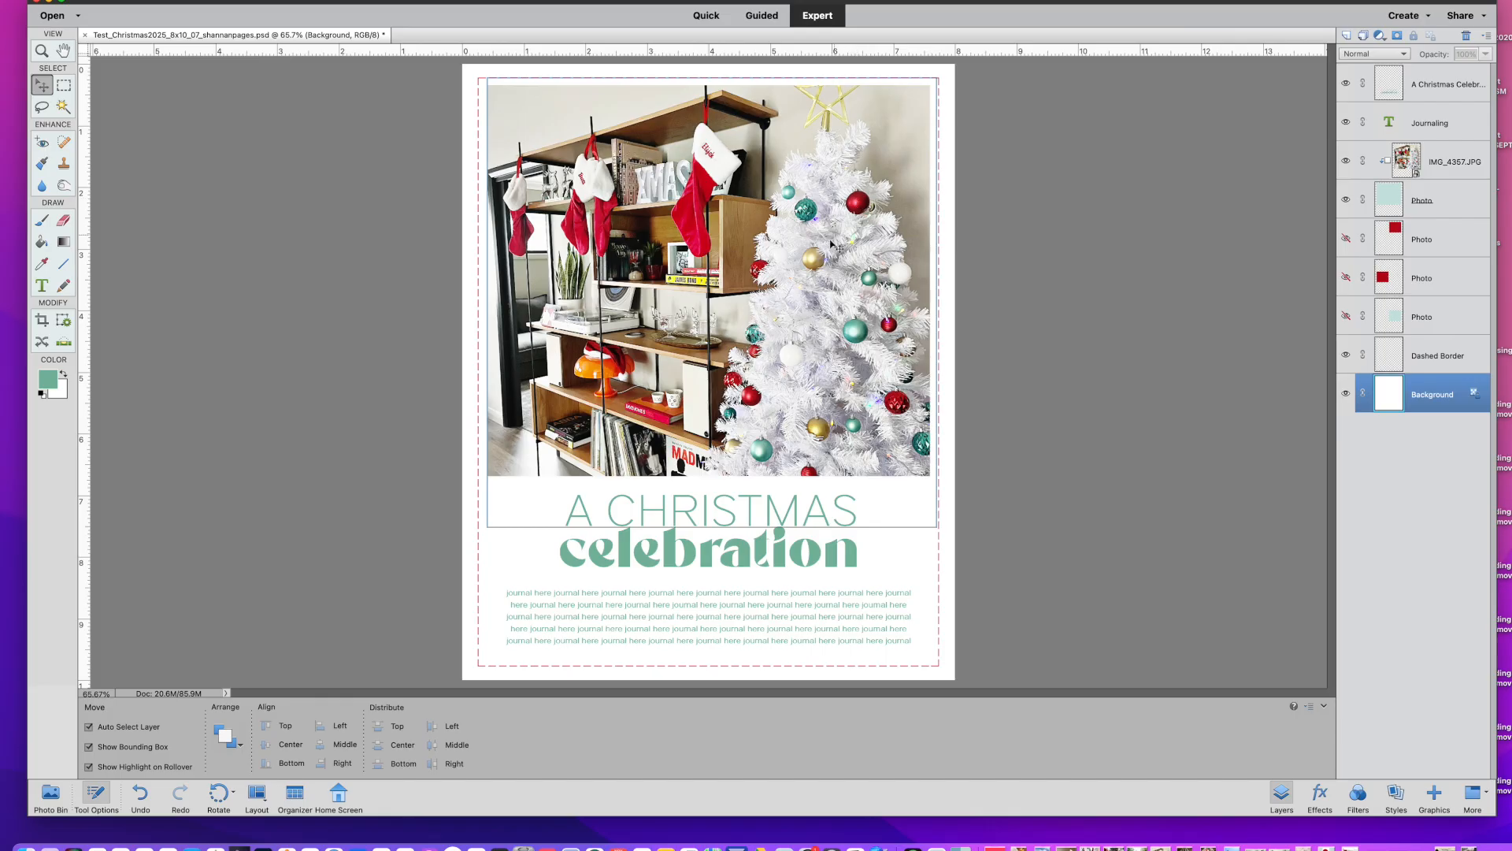
Sample the red of the Christmas stocking in the photo as the foreground colour
{"action": "left_click", "coordinate": [42, 264]}
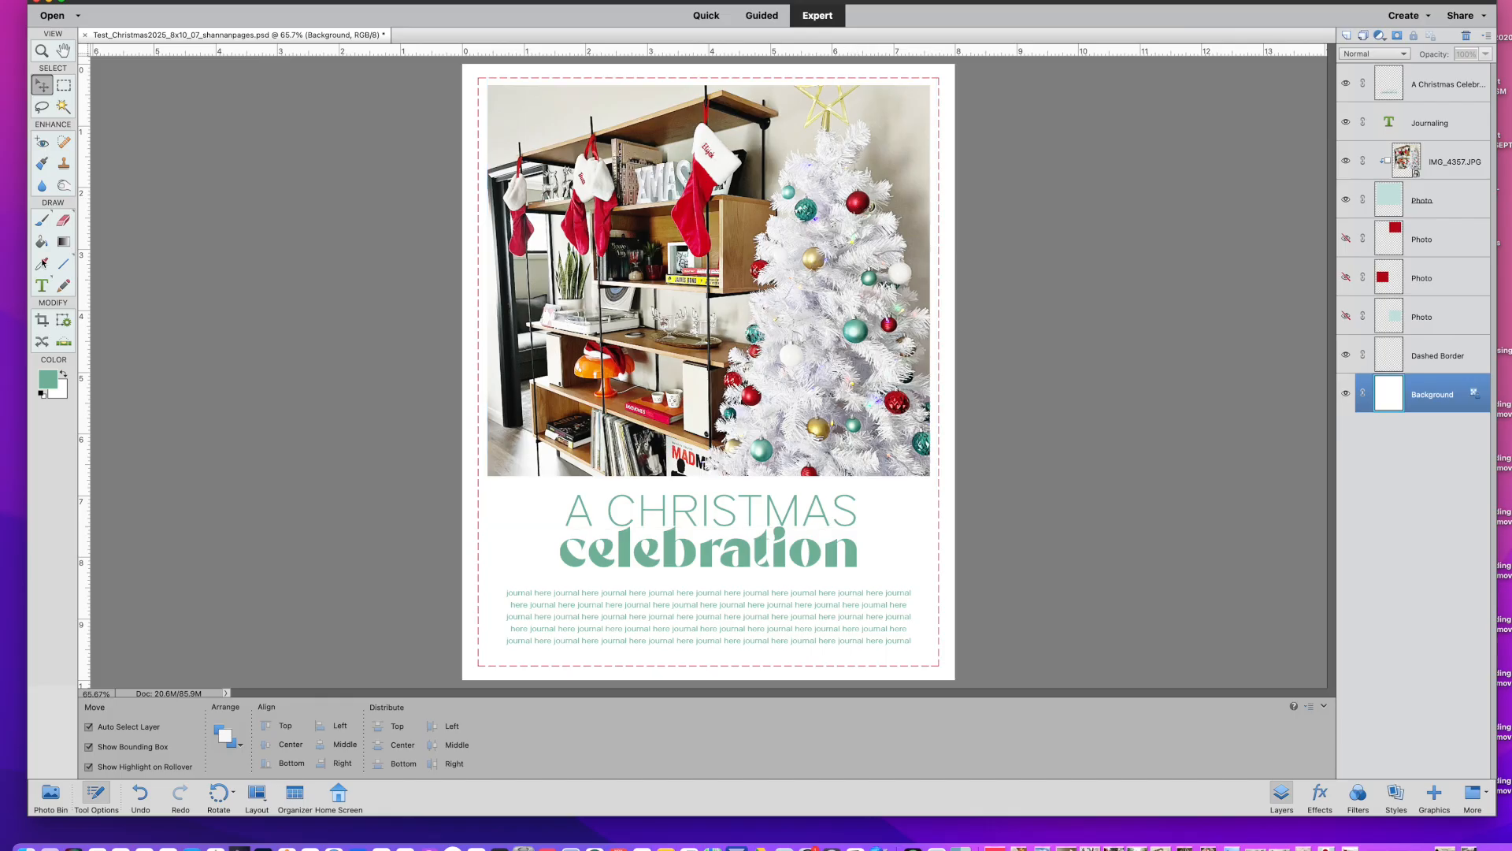
{"action": "left_click", "coordinate": [710, 173]}
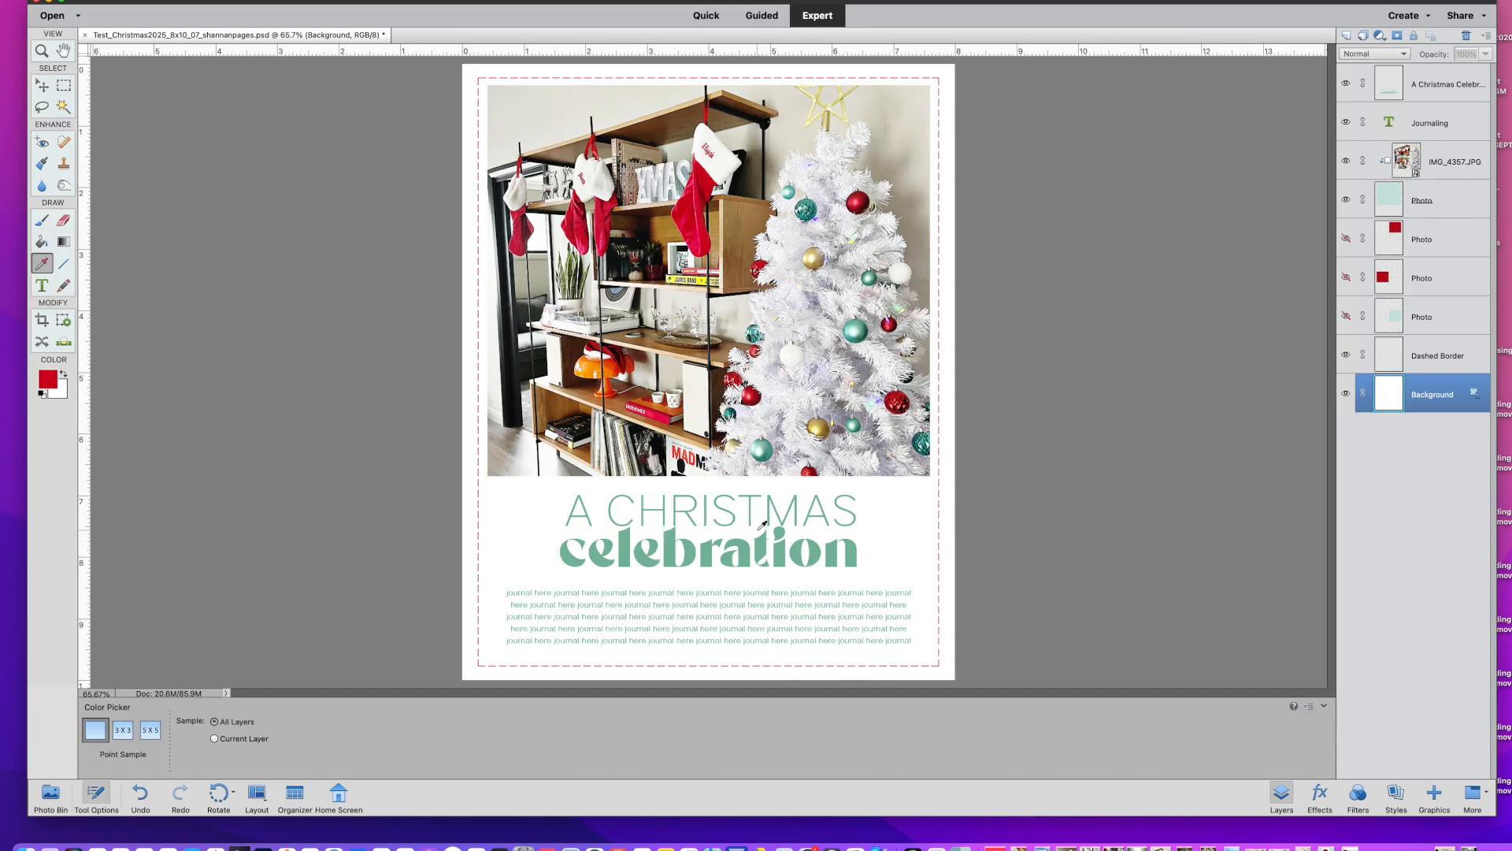
{"action": "left_click", "coordinate": [44, 85]}
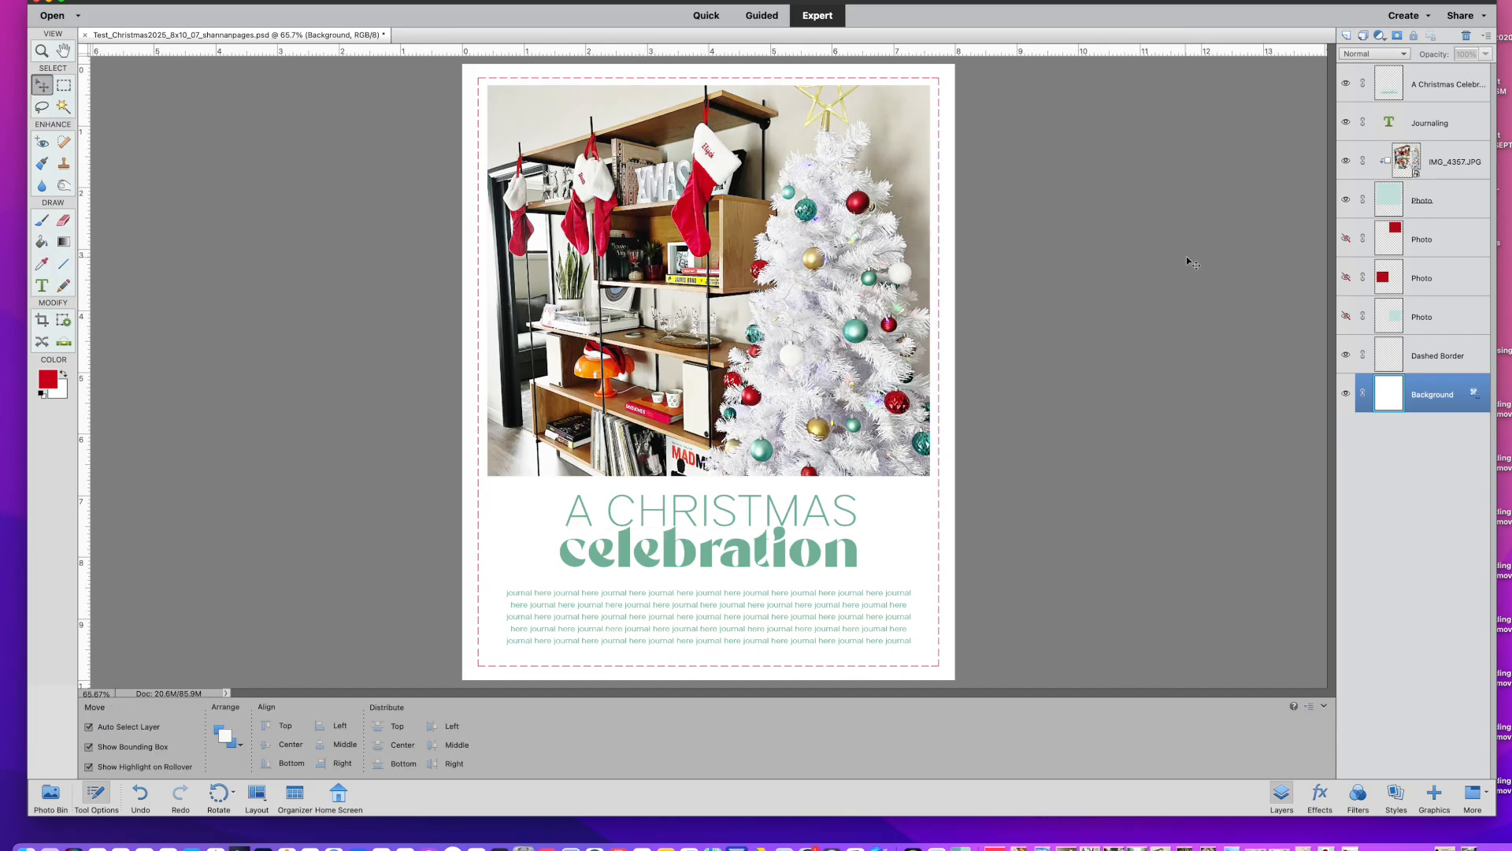
Fill the letters of "celebration" on the title layer with the sampled red using the Paint Bucket
{"action": "left_click", "coordinate": [1409, 81]}
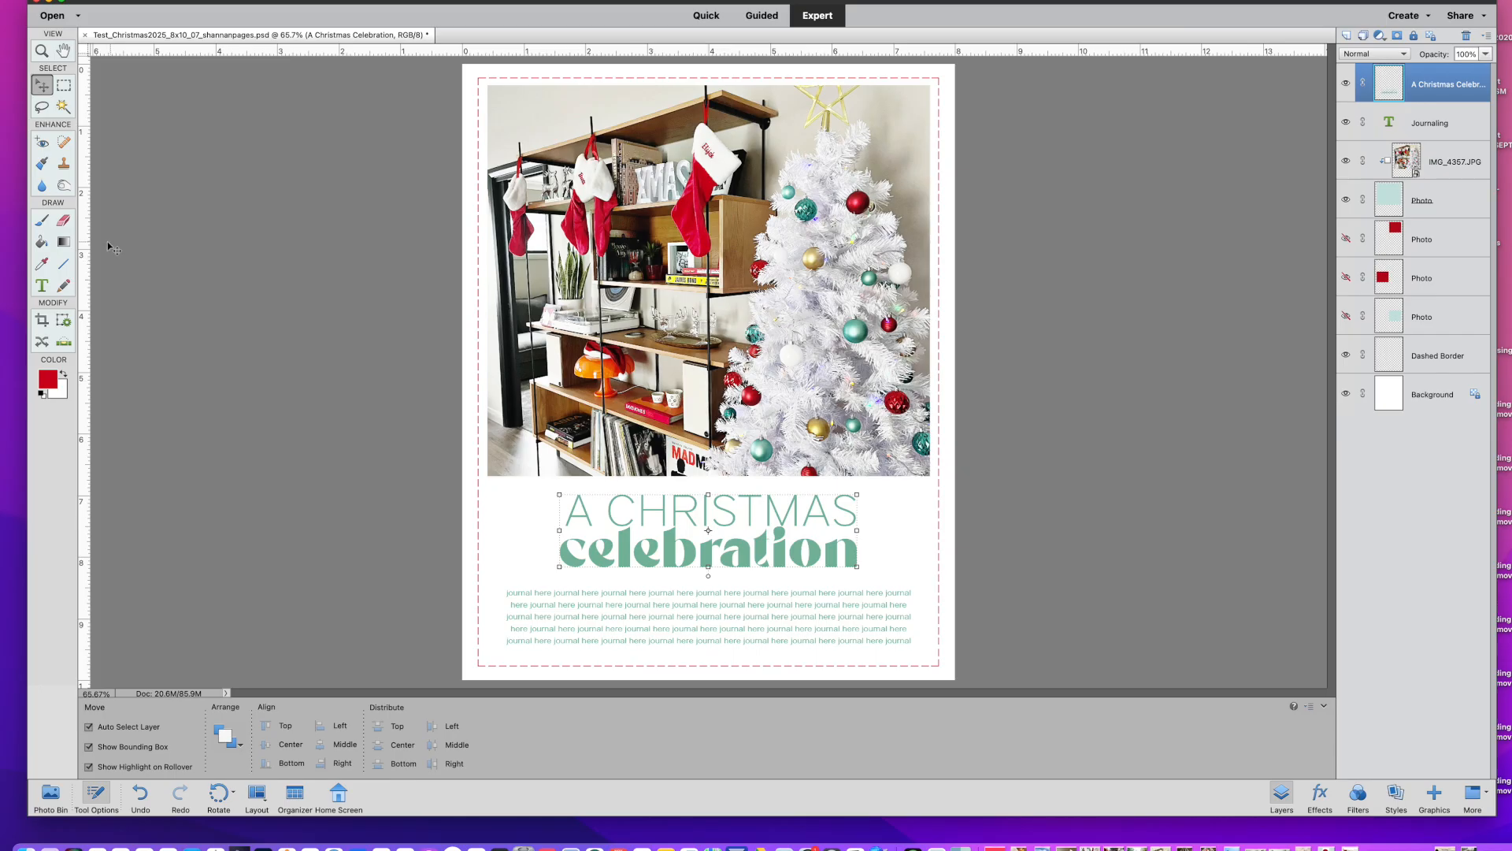
{"action": "left_click", "coordinate": [43, 242]}
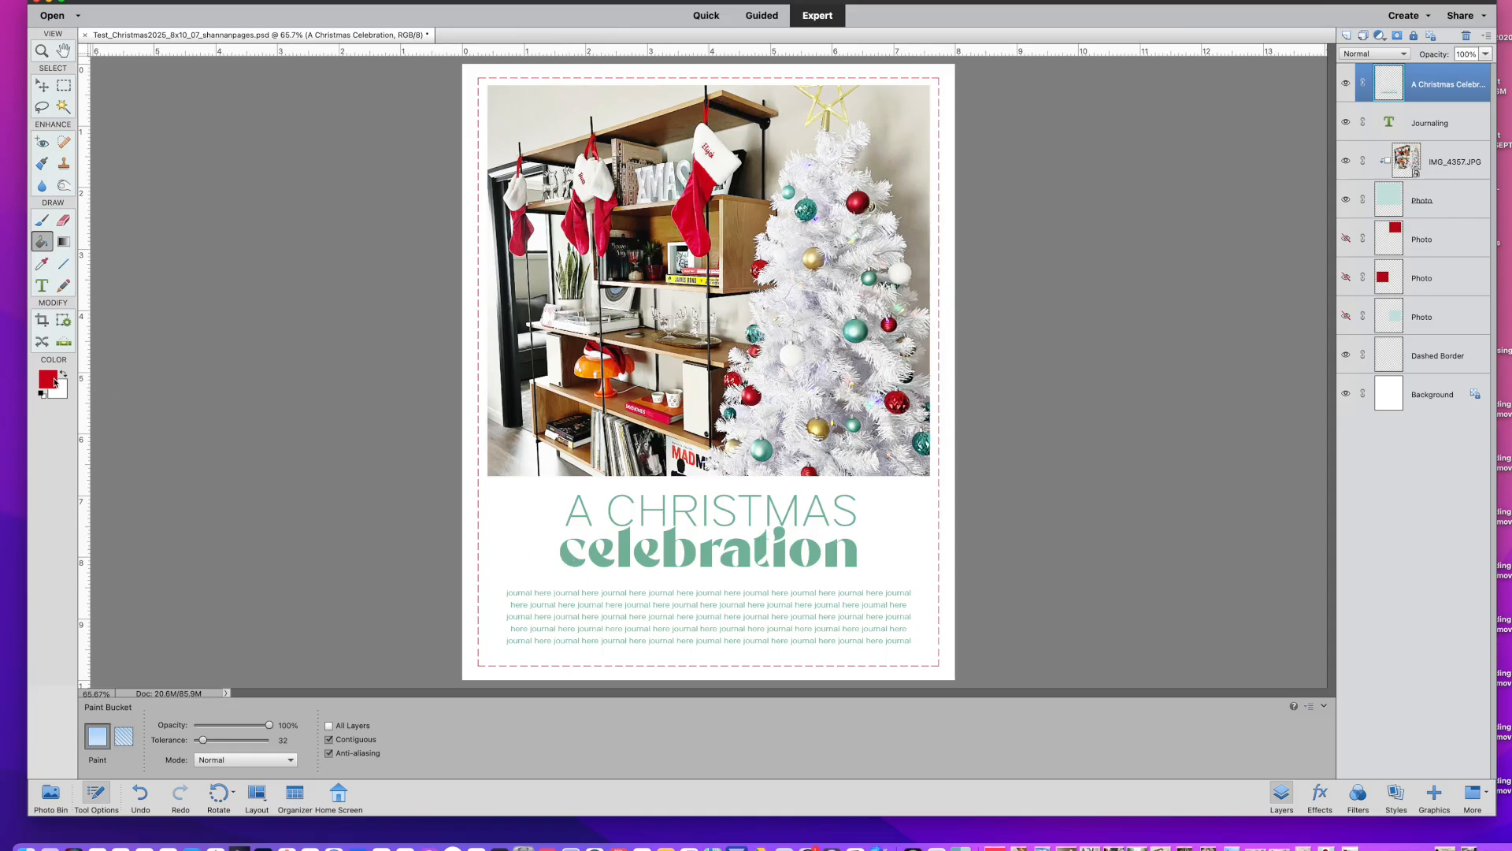
{"action": "left_click", "coordinate": [568, 559]}
{"action": "left_click", "coordinate": [605, 562]}
{"action": "left_click", "coordinate": [629, 556]}
{"action": "left_click", "coordinate": [642, 560]}
{"action": "left_click", "coordinate": [679, 559]}
{"action": "left_click", "coordinate": [709, 560]}
{"action": "left_click", "coordinate": [737, 561]}
{"action": "left_click", "coordinate": [762, 555]}
{"action": "left_click", "coordinate": [782, 554]}
{"action": "left_click", "coordinate": [779, 535]}
{"action": "left_click", "coordinate": [799, 554]}
{"action": "left_click", "coordinate": [840, 557]}
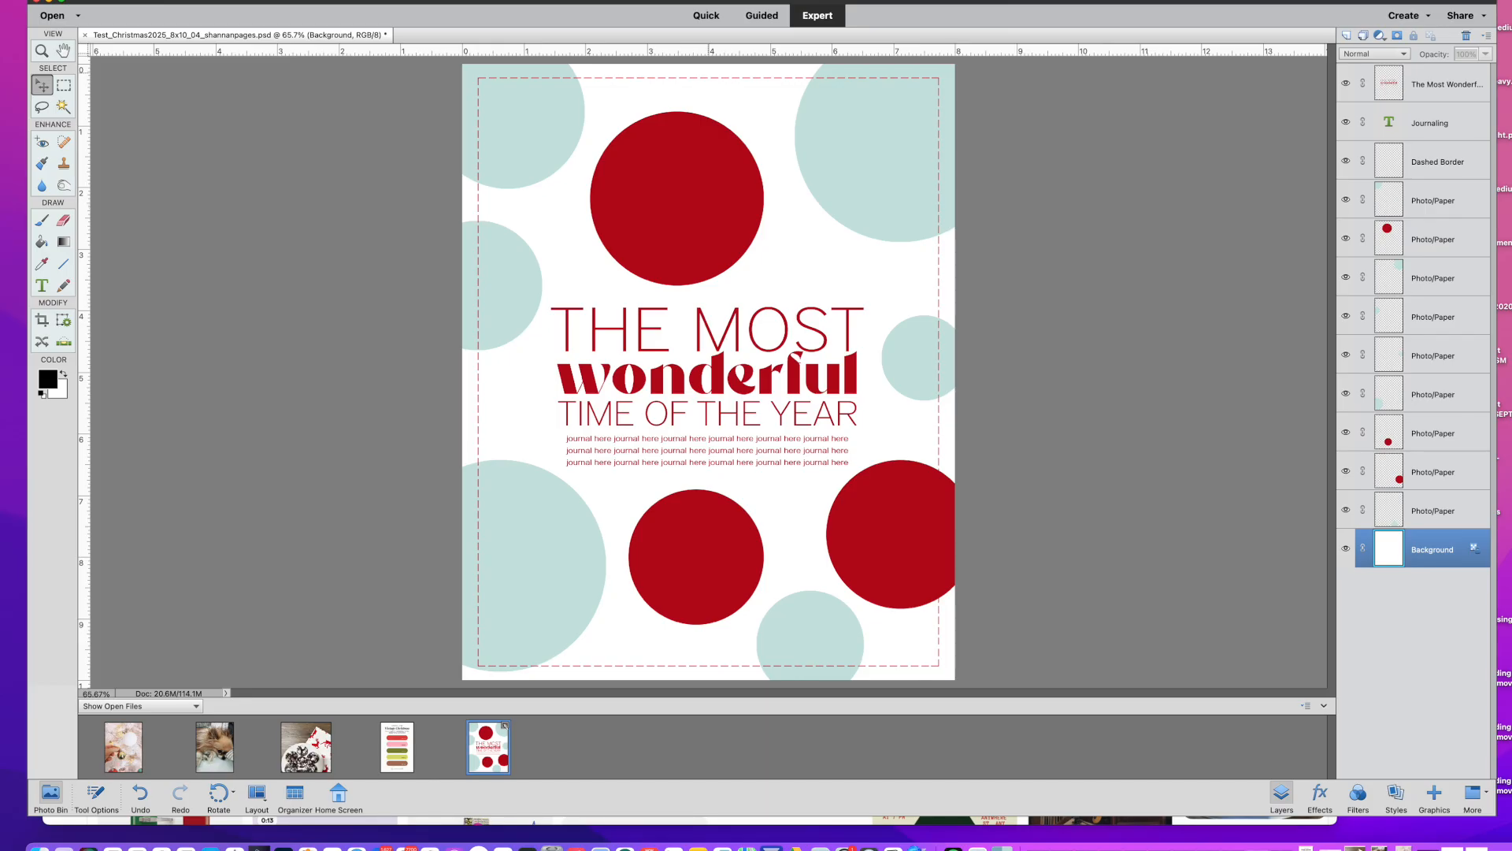
Place IMG_8932.JPG above the upper red circle's layer, scale it to about 45.5% and move it over that circle
{"action": "left_click", "coordinate": [668, 203]}
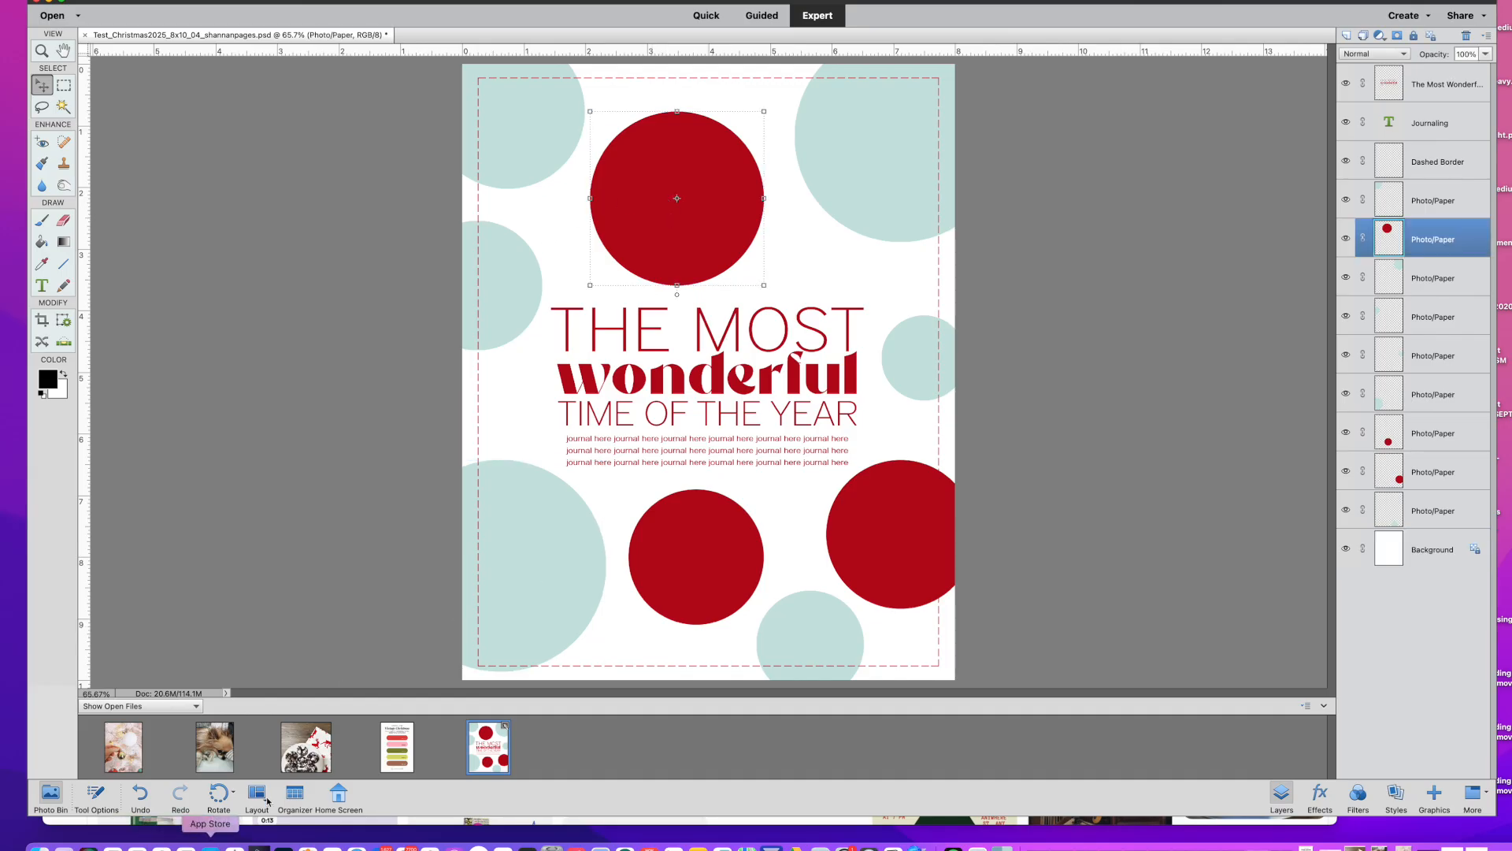
{"action": "left_click_drag", "start_coordinate": [134, 742], "coordinate": [675, 238]}
{"action": "left_click_drag", "start_coordinate": [939, 68], "coordinate": [682, 400]}
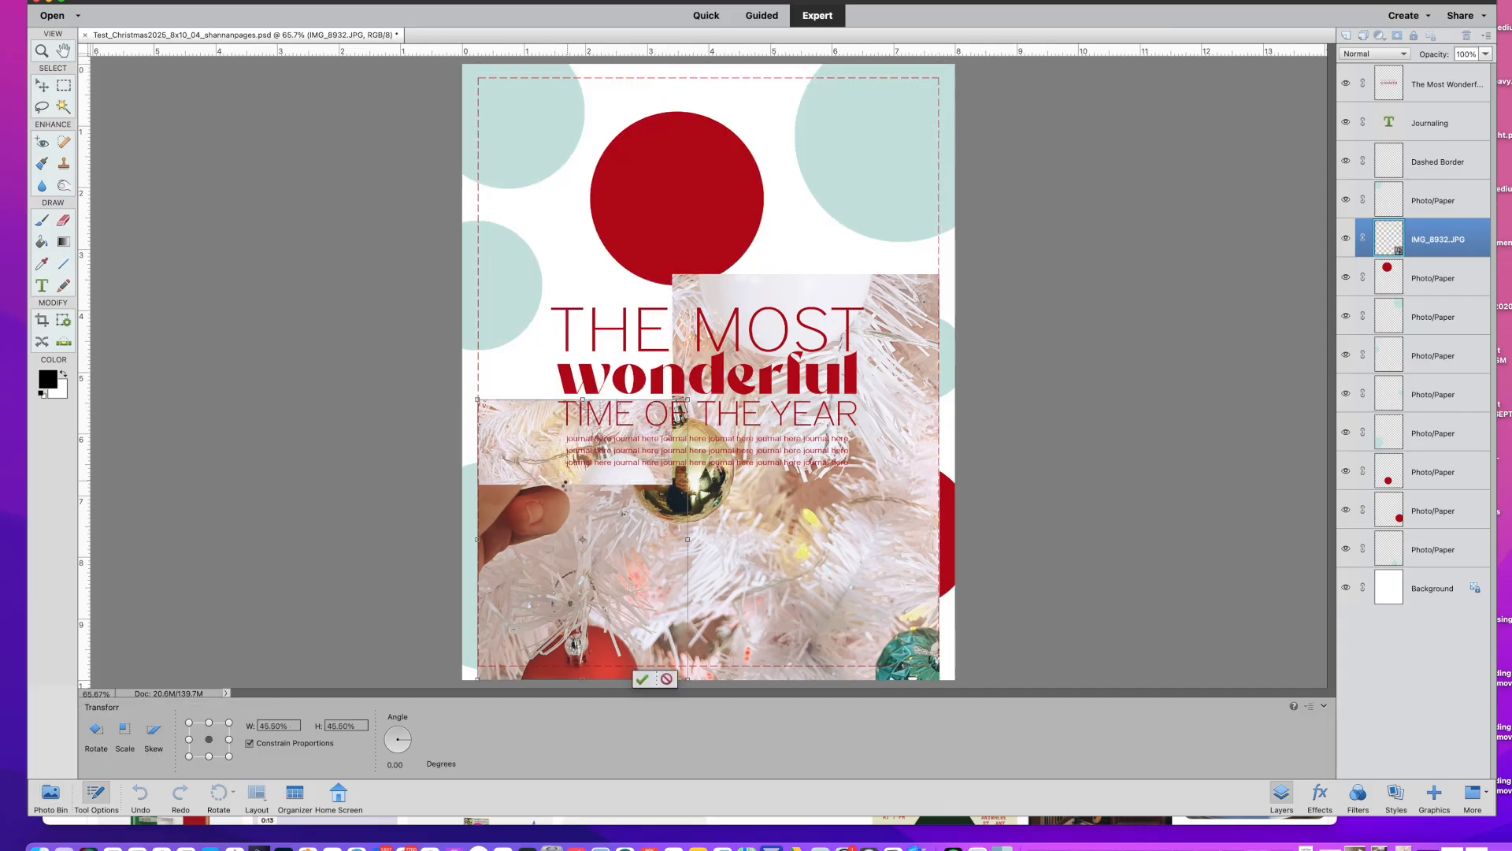
{"action": "key", "text": "Return"}
{"action": "left_click_drag", "start_coordinate": [555, 479], "coordinate": [670, 156]}
{"action": "left_click_drag", "start_coordinate": [802, 359], "coordinate": [779, 337]}
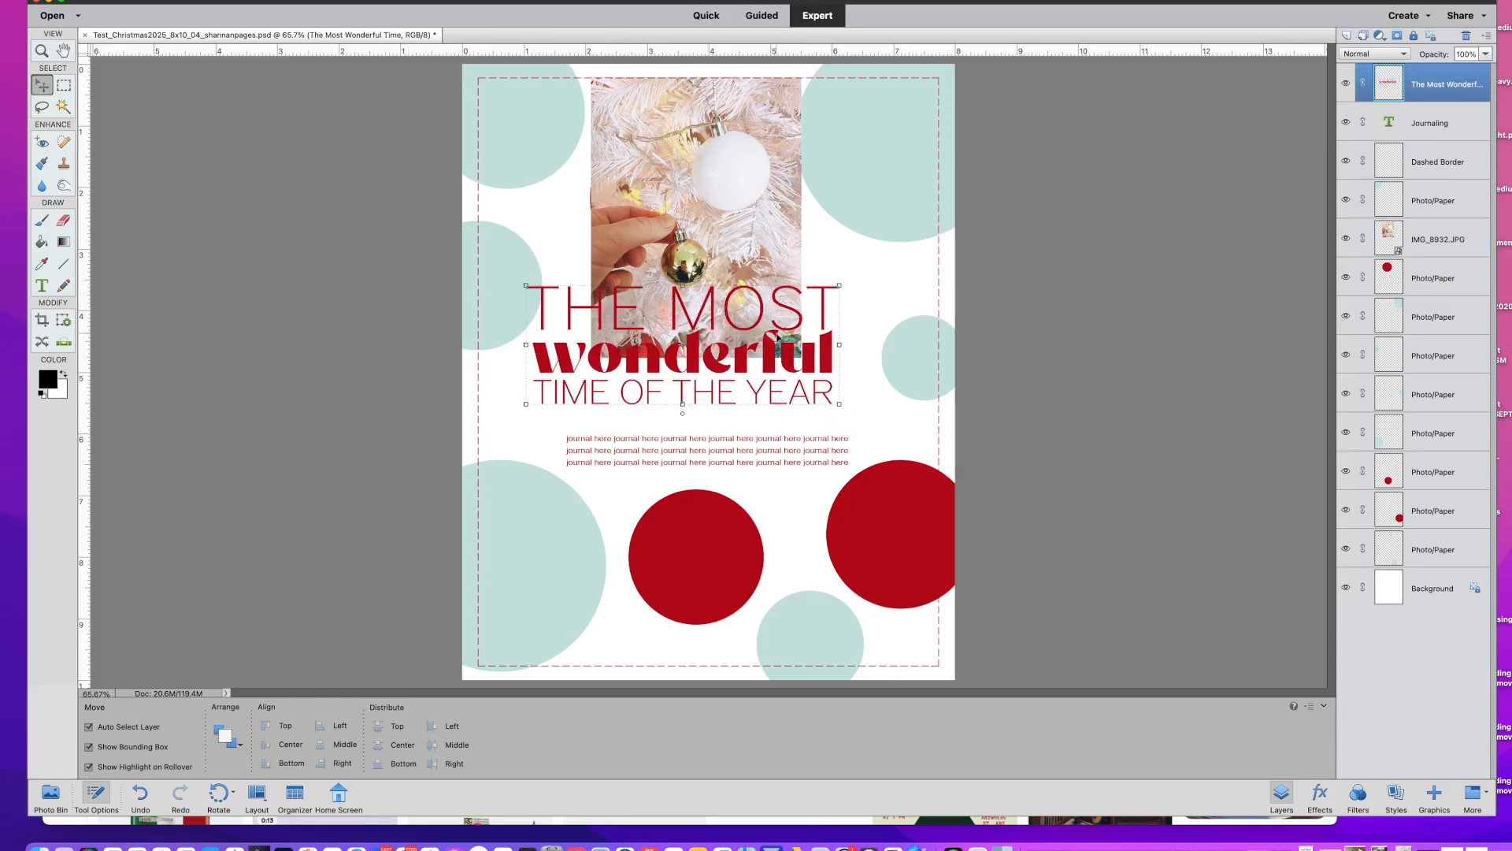
{"action": "key", "text": "super+z"}
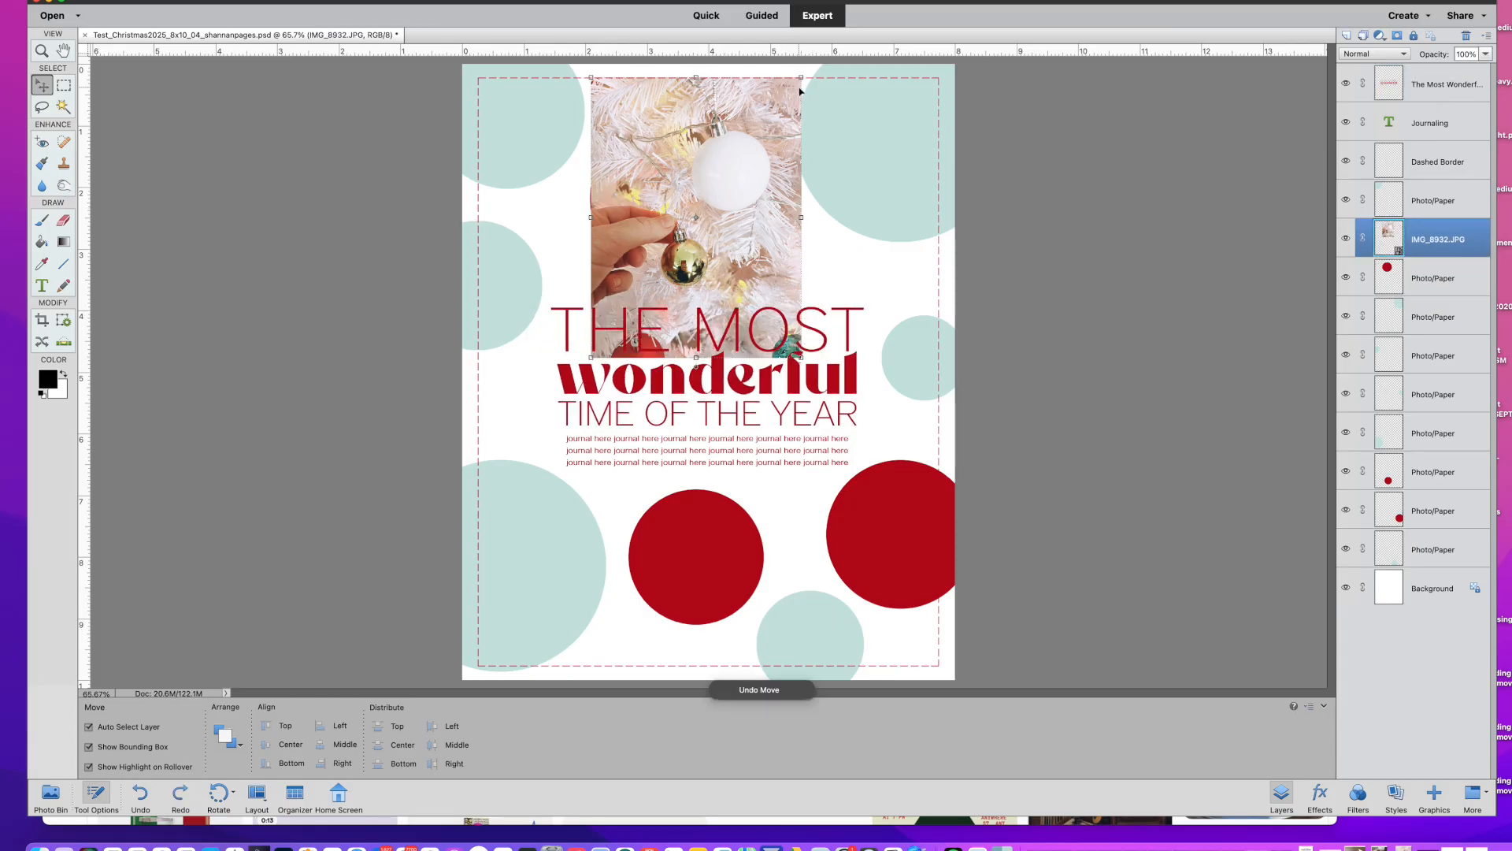
Scale IMG_8932.JPG down to about 91.95% and move it up to cover the upper red circle
{"action": "left_click_drag", "start_coordinate": [800, 78], "coordinate": [785, 100]}
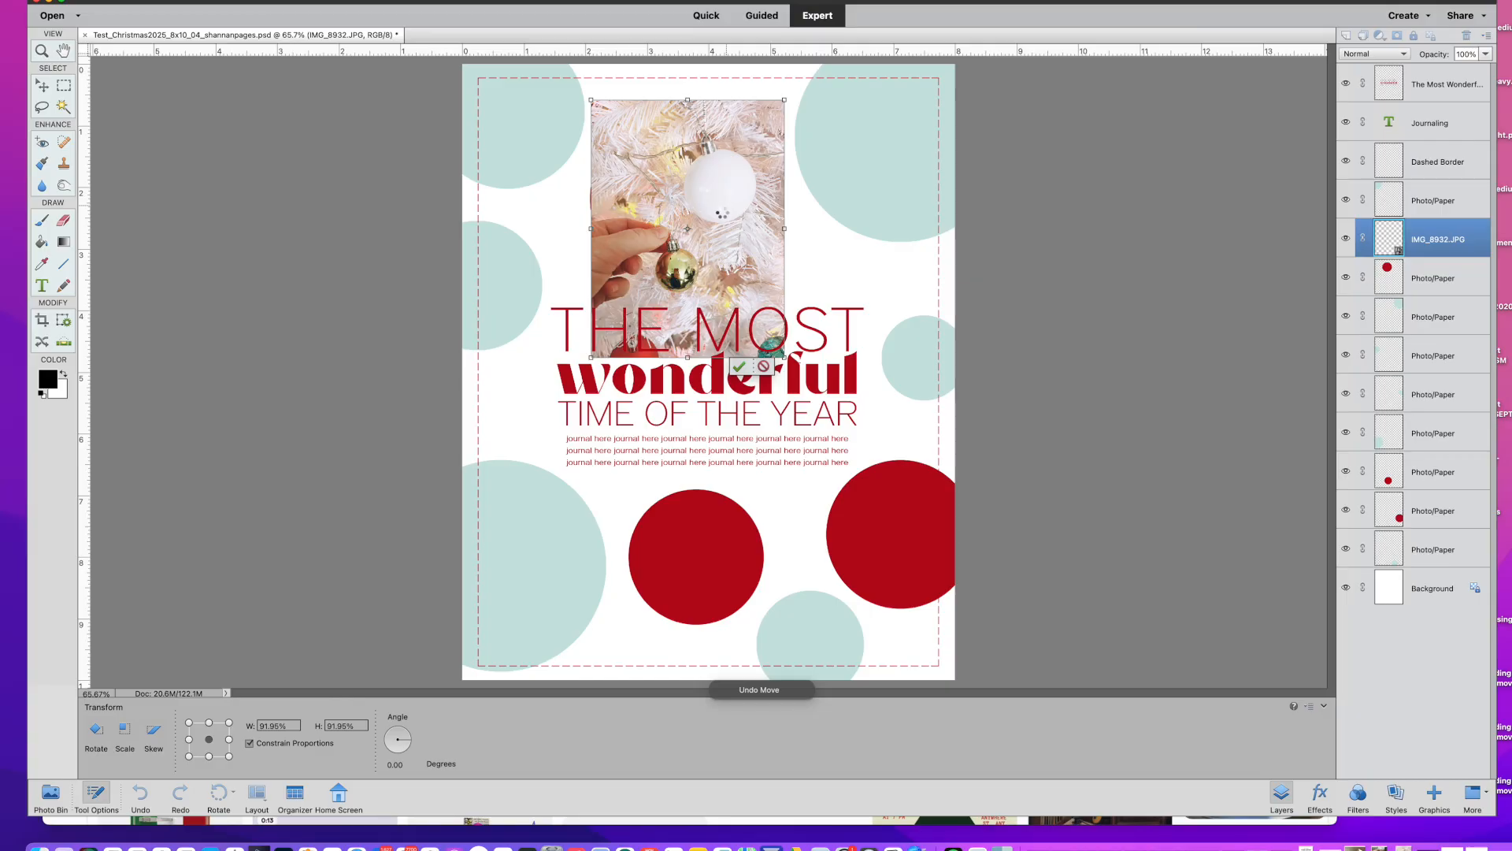
{"action": "key", "text": "Return"}
{"action": "left_click_drag", "start_coordinate": [726, 199], "coordinate": [725, 168]}
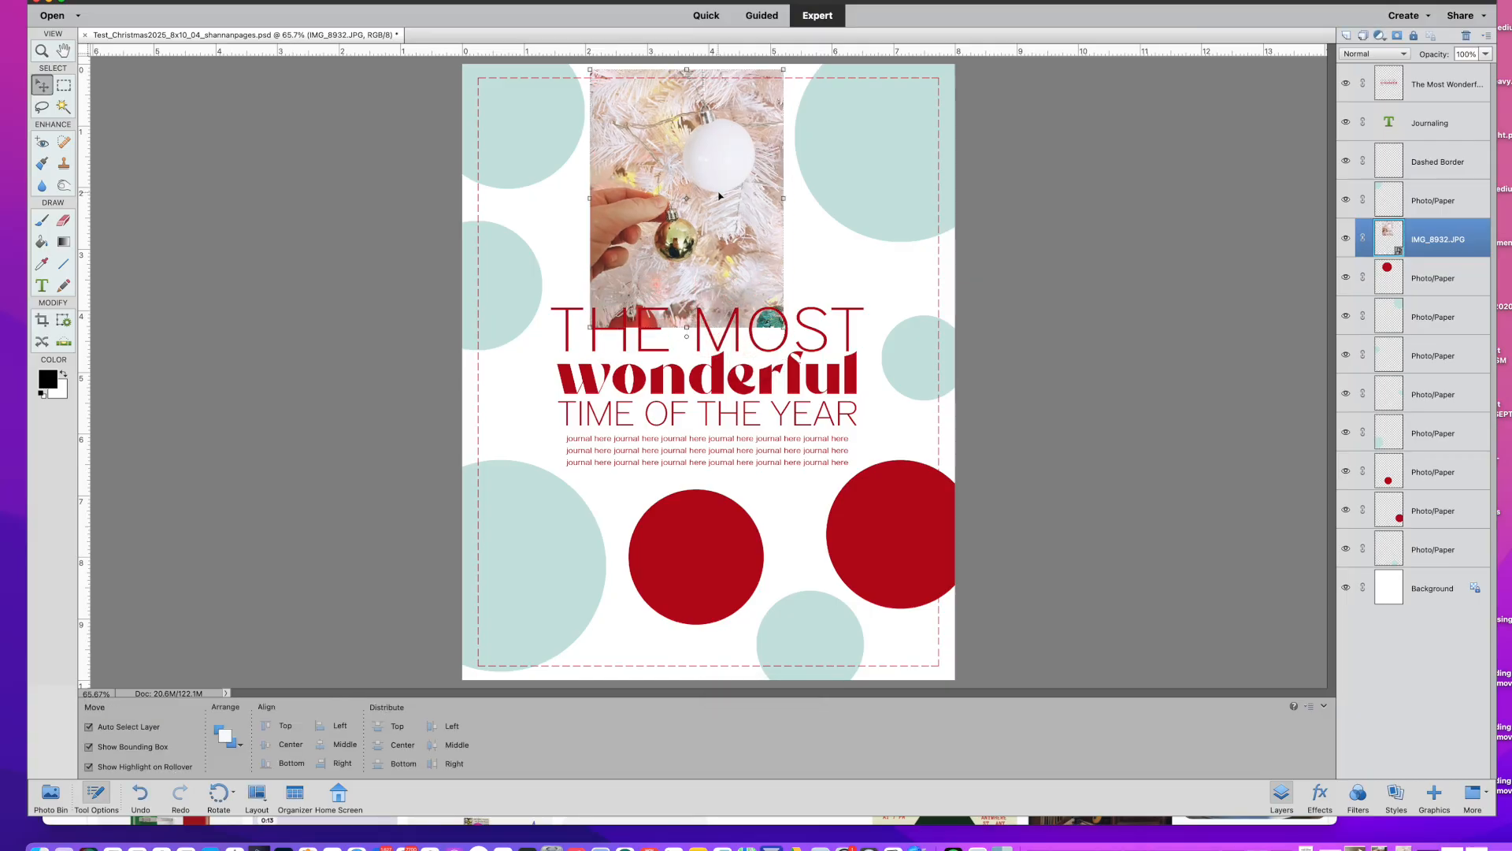
Clip IMG_8932.JPG to the upper red circle, then shrink and reposition it to frame the hand holding the ornament
{"action": "key", "text": "super+g"}
{"action": "mouse_move", "coordinate": [716, 211]}
{"action": "left_mouse_down"}
{"action": "mouse_move", "coordinate": [703, 182]}
{"action": "mouse_move", "coordinate": [713, 199]}
{"action": "left_mouse_up"}
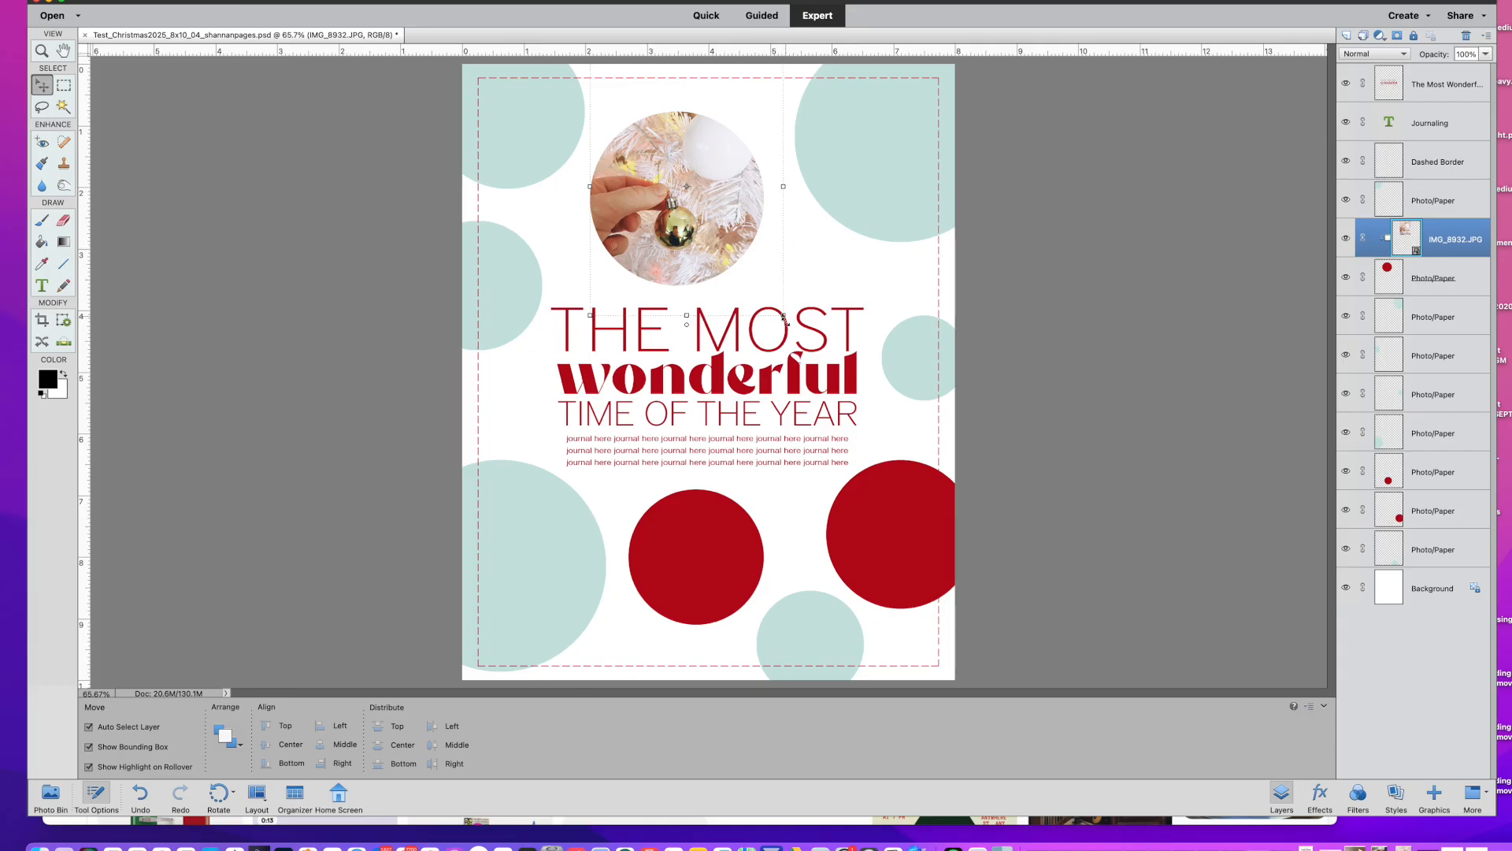
{"action": "left_click_drag", "start_coordinate": [782, 313], "coordinate": [767, 292]}
{"action": "key", "text": "Return"}
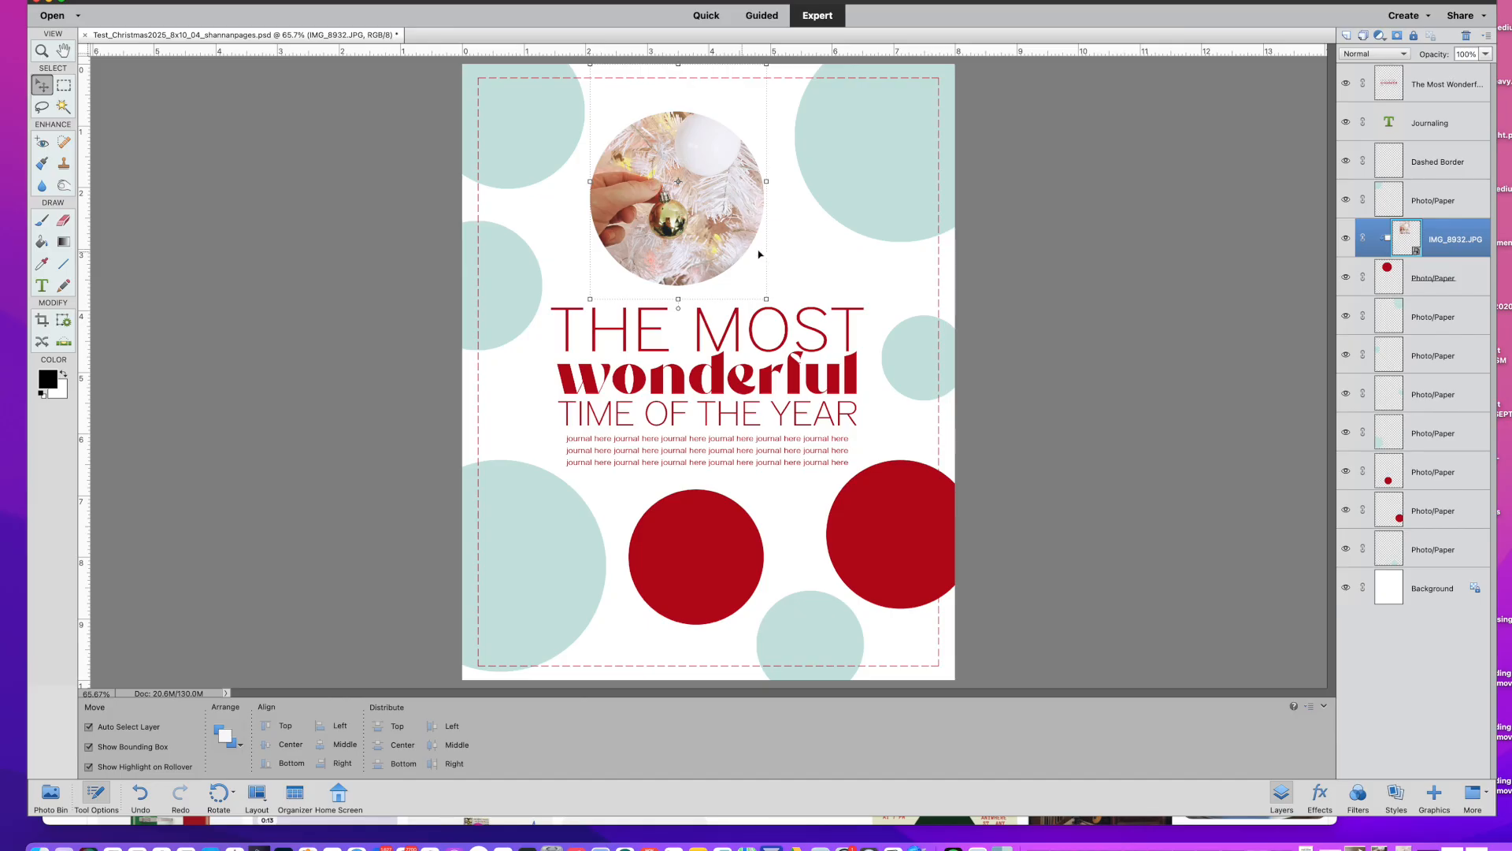
{"action": "left_click", "coordinate": [833, 250]}
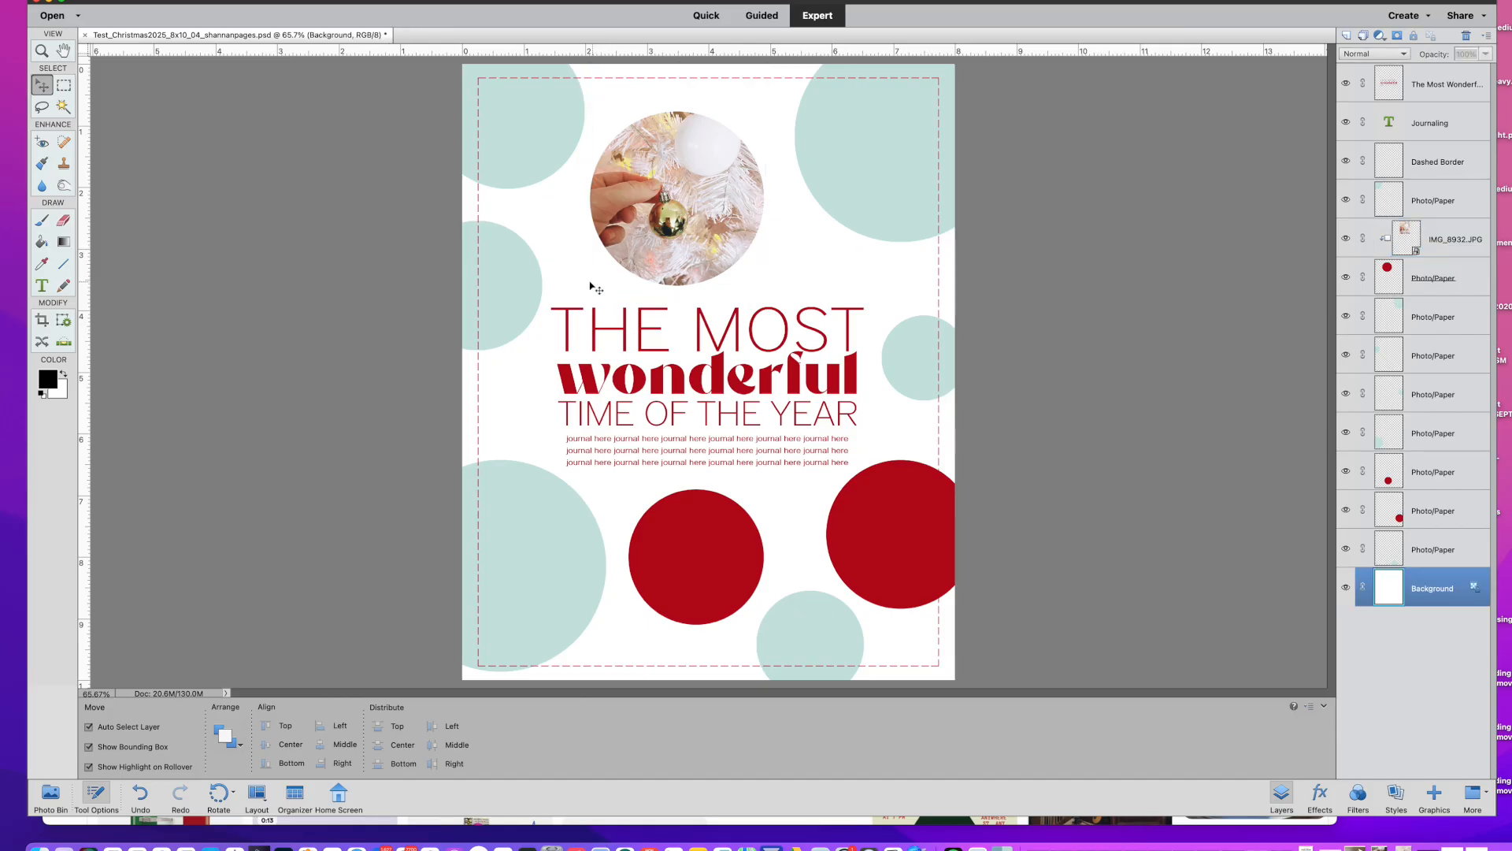
Place the dog photo IMG_8925-Edit.JPG on the page, shrink it to about half size and move it near the mid-left circle
{"action": "left_click", "coordinate": [507, 314]}
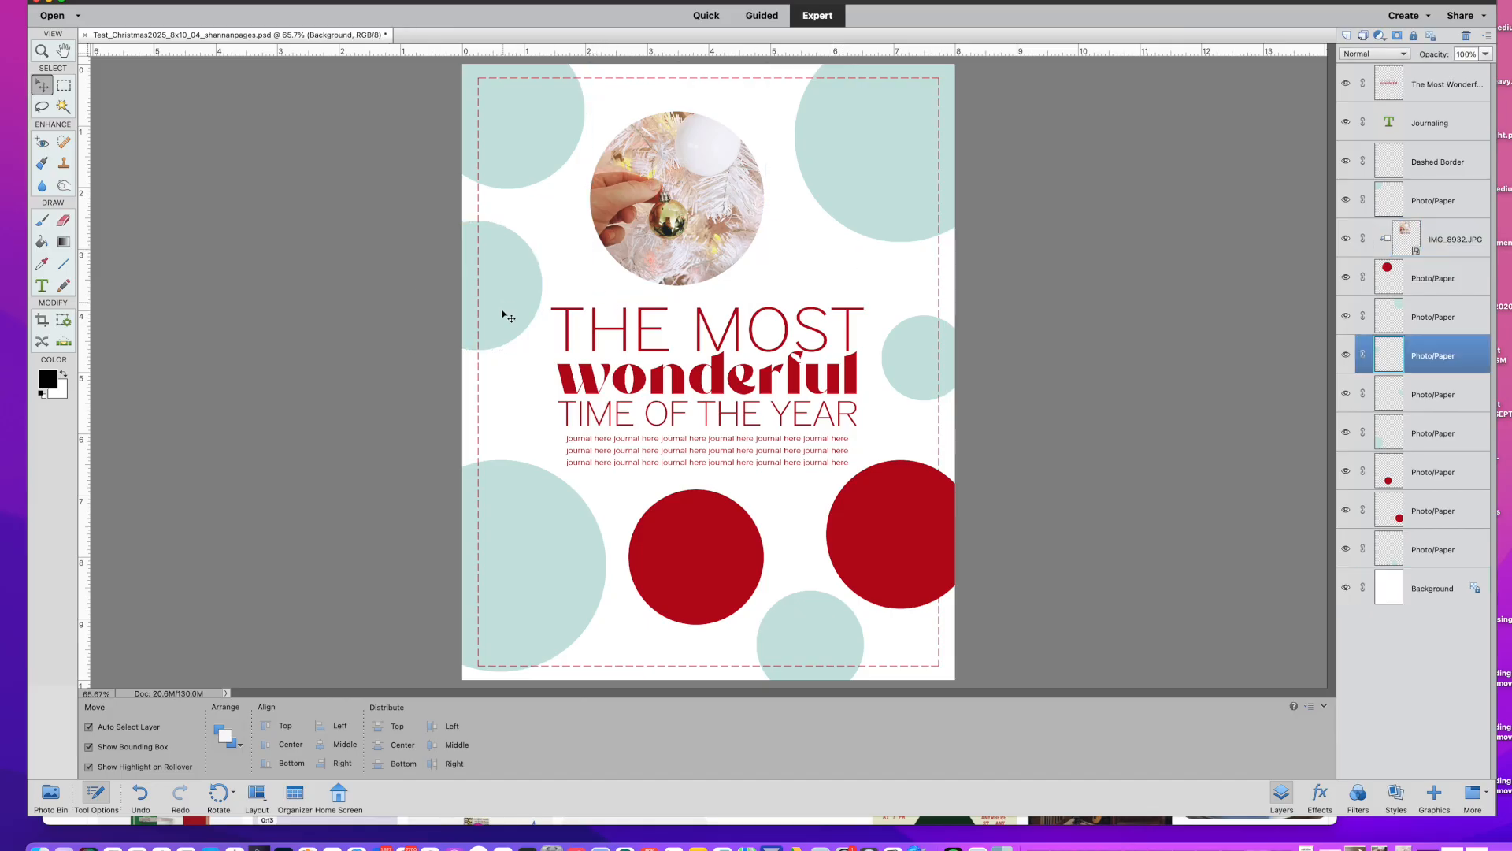
{"action": "left_click", "coordinate": [51, 794]}
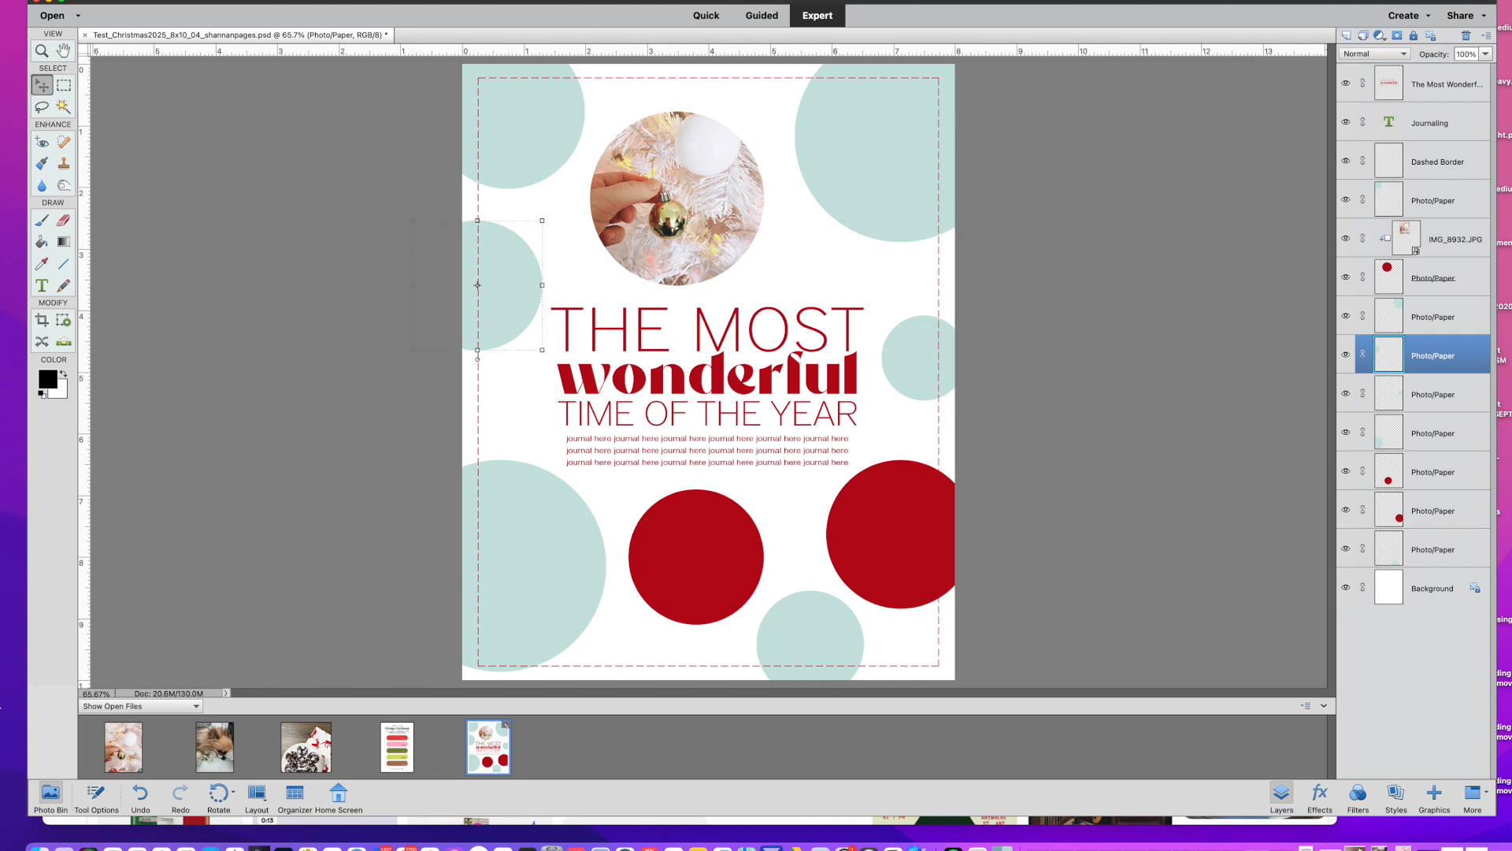
{"action": "left_click_drag", "start_coordinate": [223, 754], "coordinate": [532, 290]}
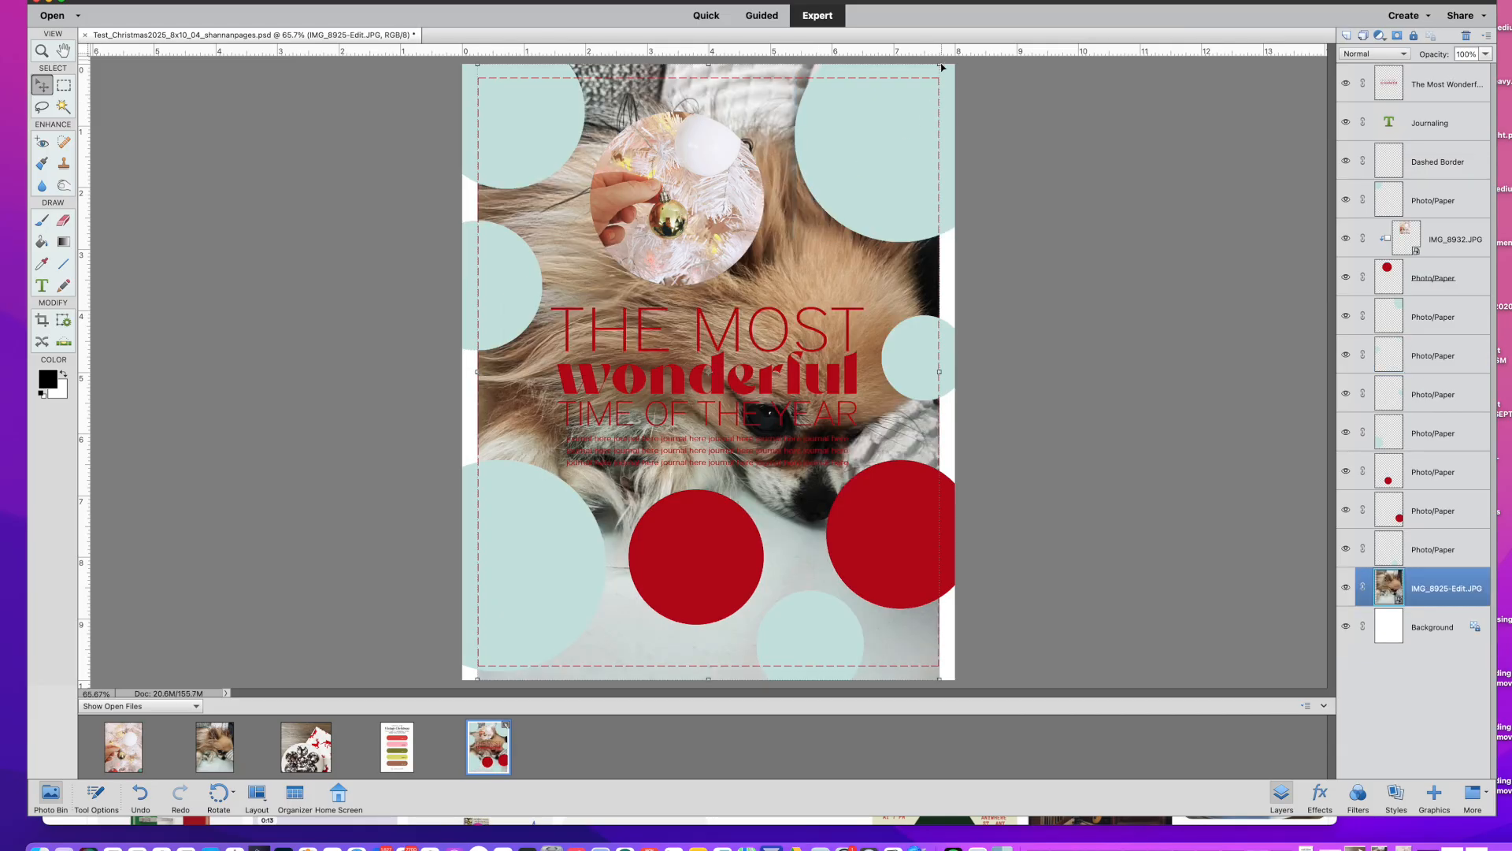
{"action": "left_click_drag", "start_coordinate": [939, 67], "coordinate": [701, 382]}
{"action": "key", "text": "Return"}
{"action": "left_click_drag", "start_coordinate": [541, 432], "coordinate": [536, 272]}
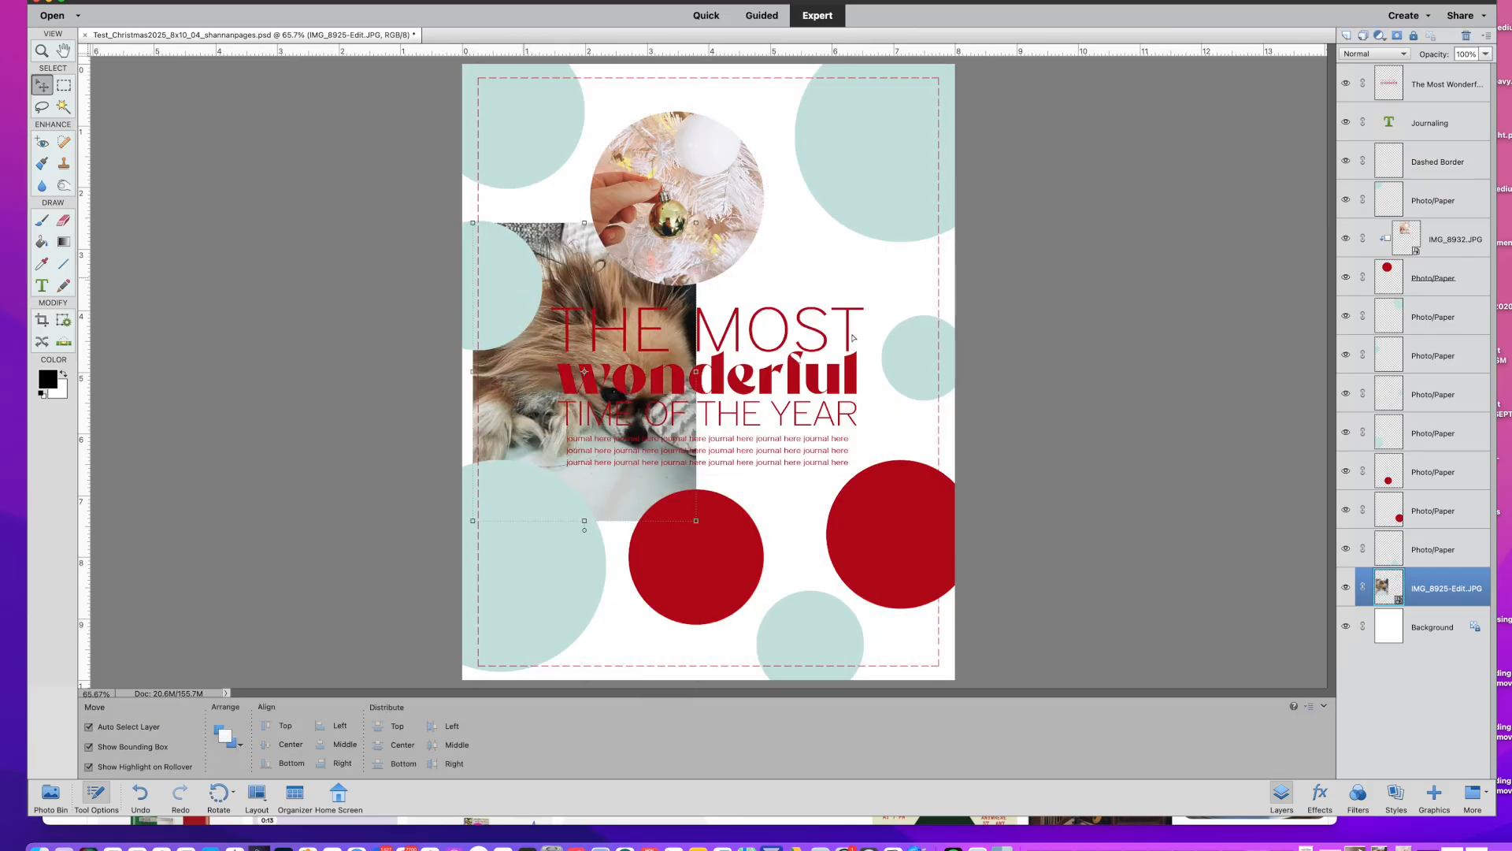
Move the dog photo layer directly above the mid-left circle's layer and clip it to that circle
{"action": "left_click", "coordinate": [507, 293]}
{"action": "left_click_drag", "start_coordinate": [1420, 597], "coordinate": [1416, 346]}
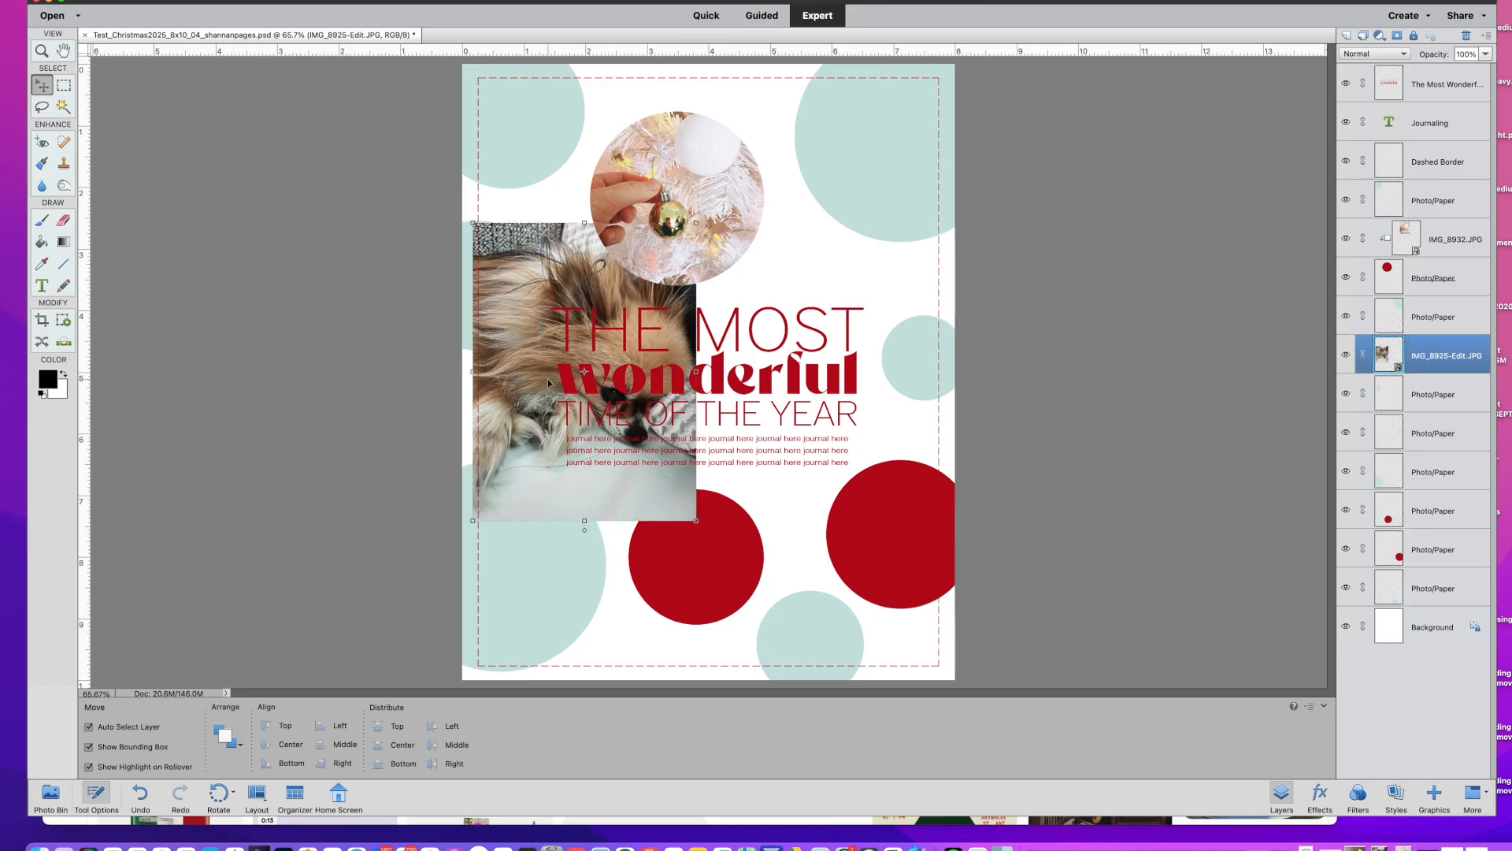
{"action": "key", "text": "super+g"}
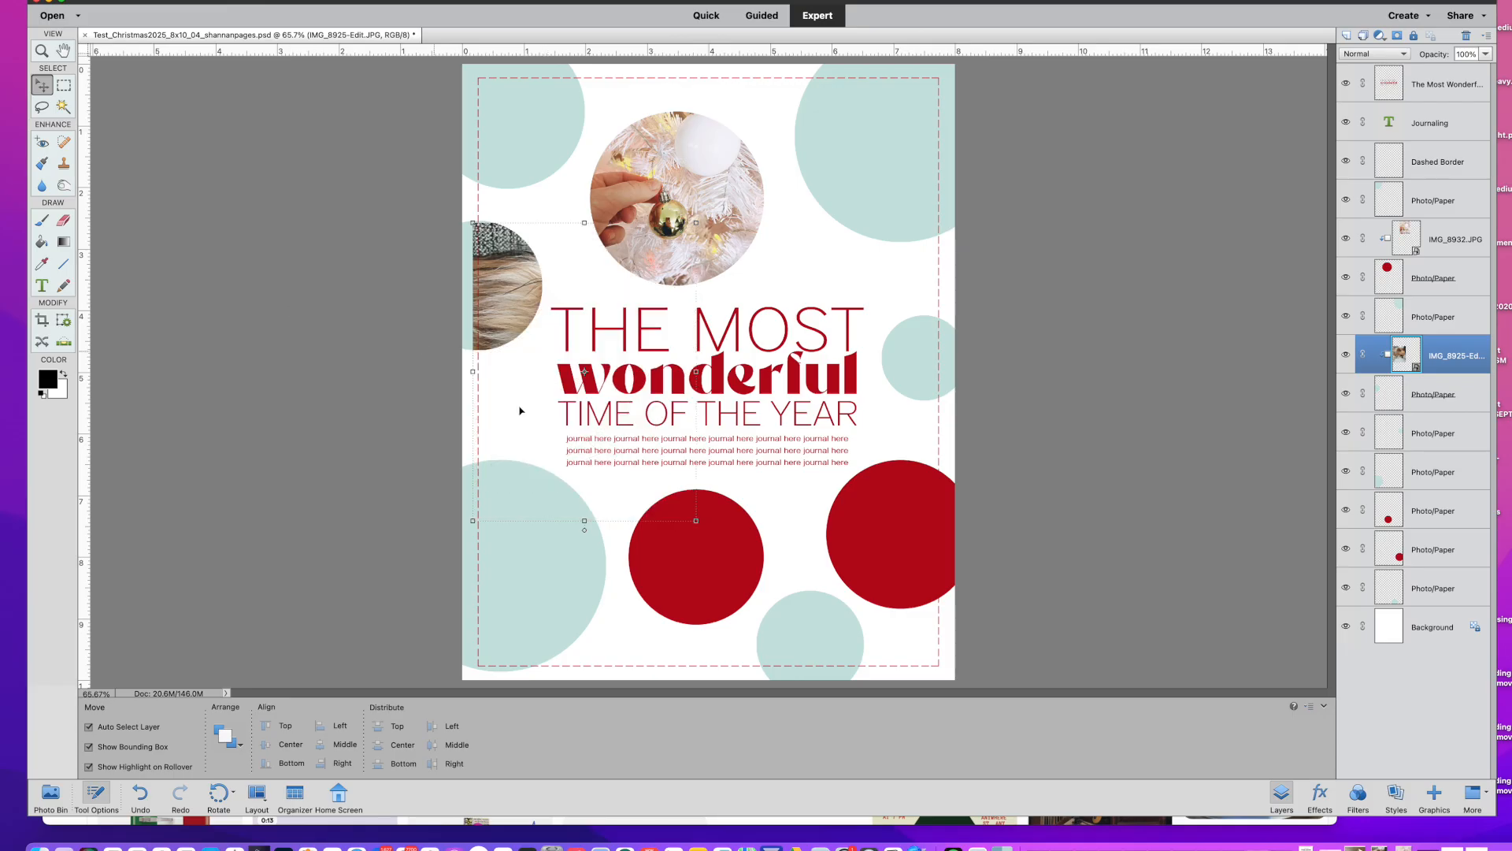
Resize and reposition the clipped dog photo so the dog's face sits inside the mid-left circle
{"action": "left_click_drag", "start_coordinate": [696, 521], "coordinate": [523, 379]}
{"action": "key", "text": "Return"}
{"action": "left_click_drag", "start_coordinate": [492, 321], "coordinate": [455, 322]}
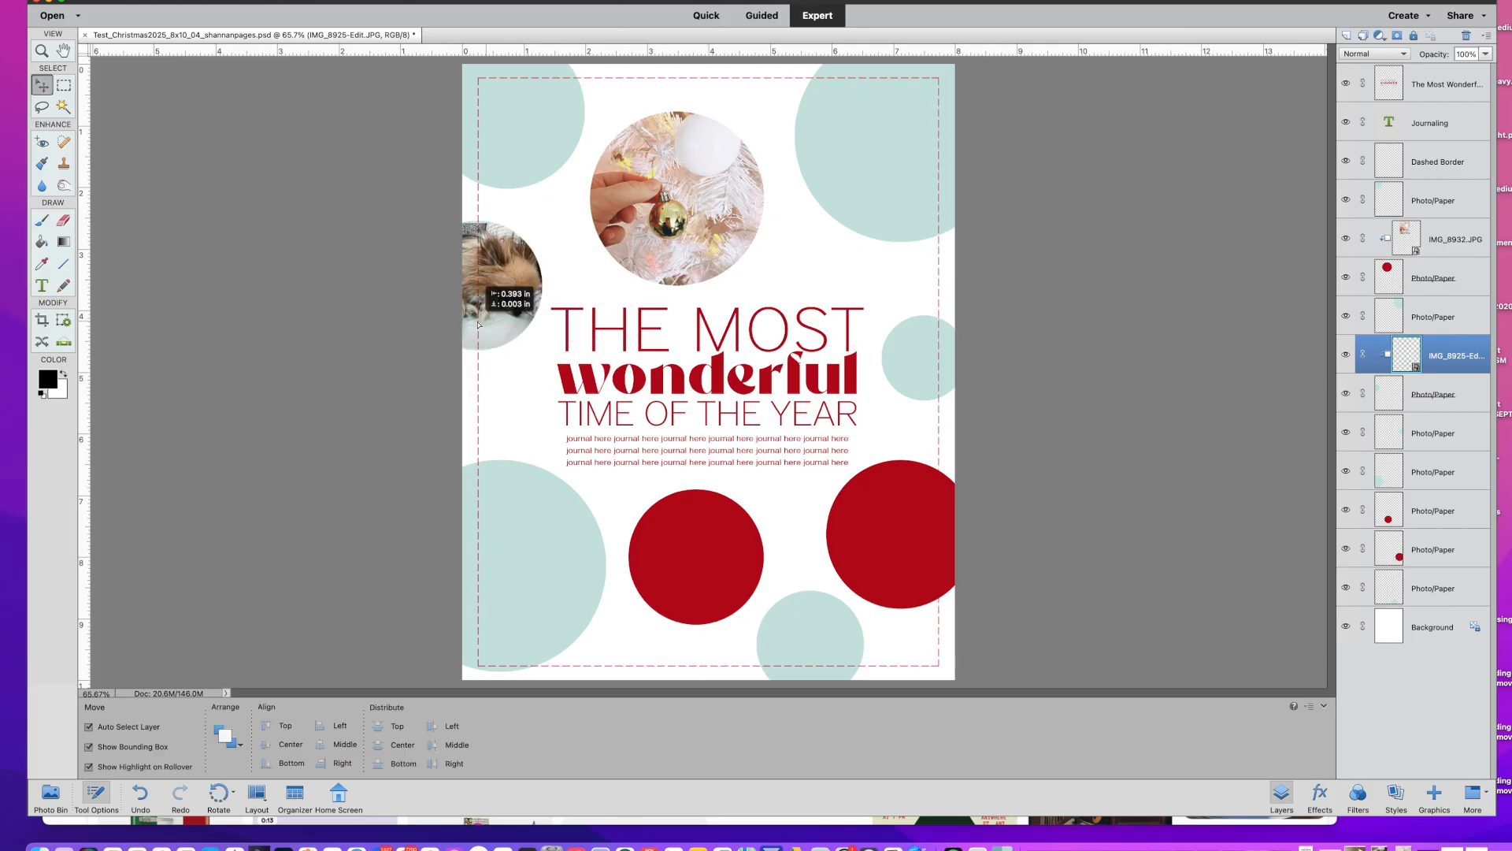
{"action": "left_click_drag", "start_coordinate": [531, 224], "coordinate": [548, 198]}
{"action": "key", "text": "Return"}
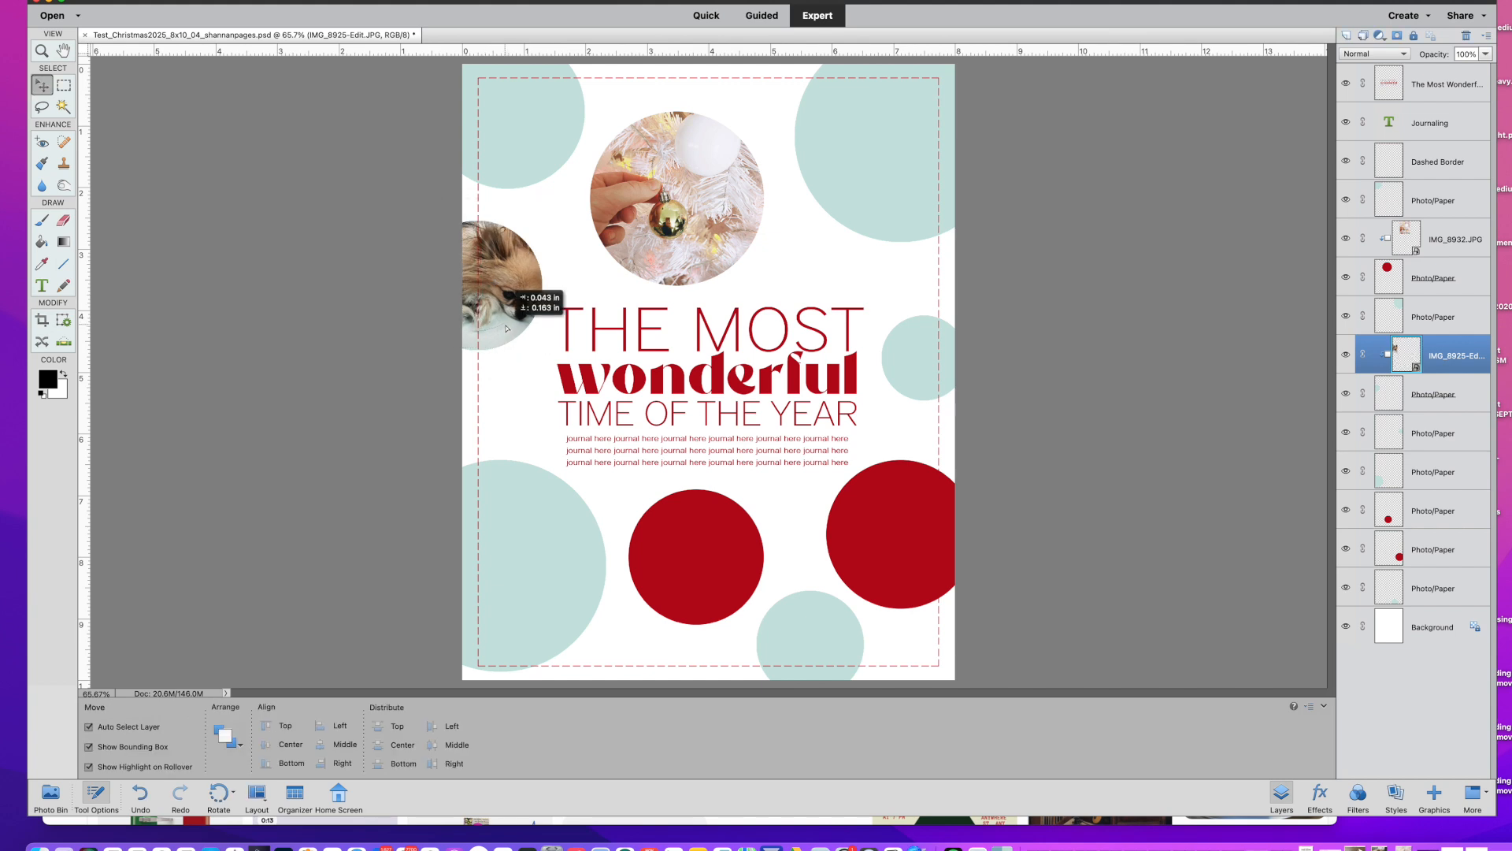
{"action": "left_click", "coordinate": [548, 413]}
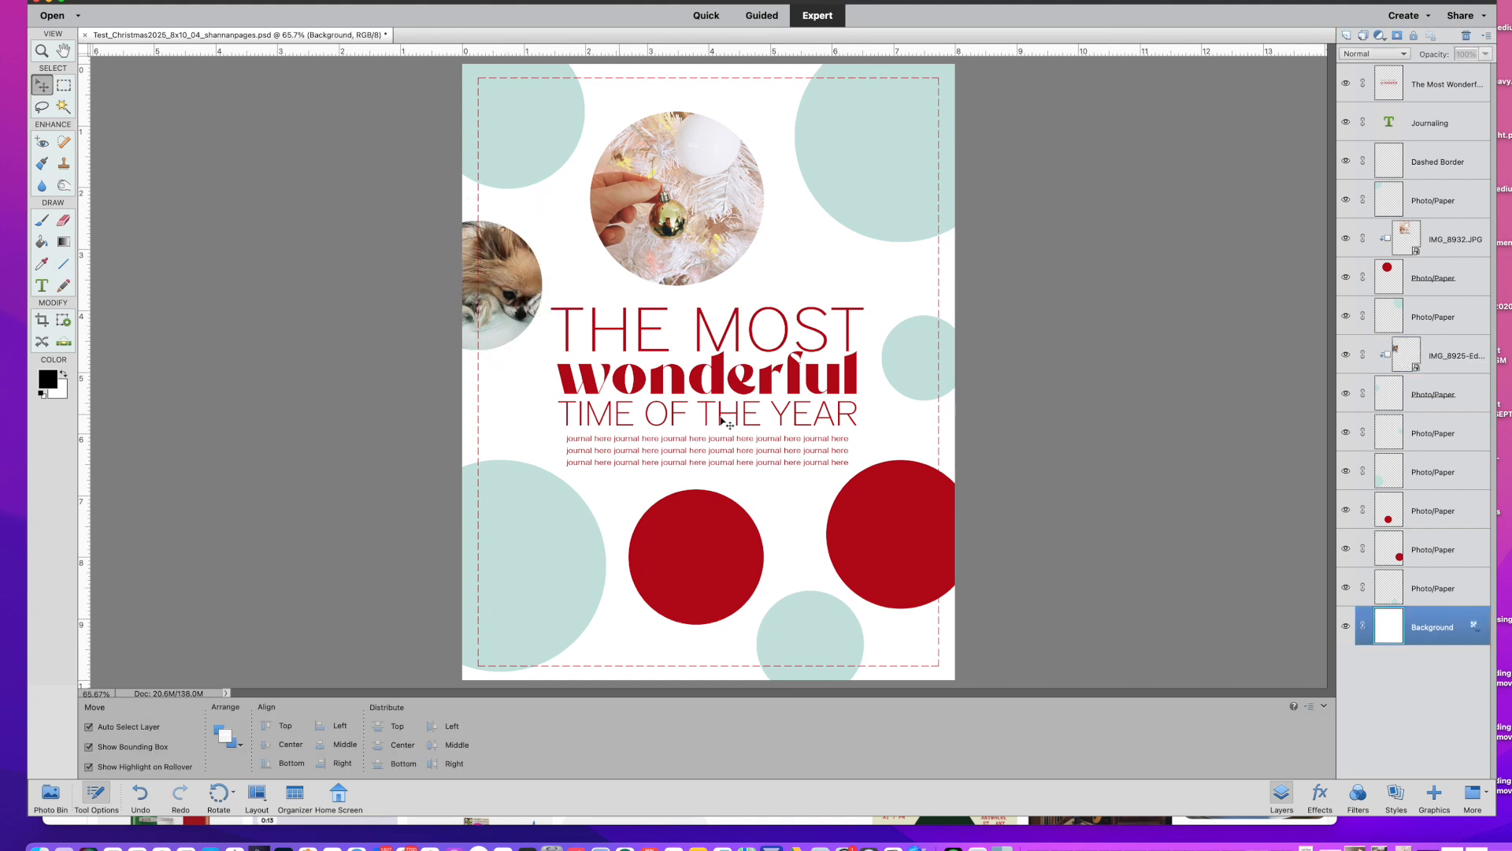
Place the cookie photo IMG_4633.JPG directly above the layer of the teal circle at the page's bottom edge and shrink it to about 35%
{"action": "left_click", "coordinate": [801, 645]}
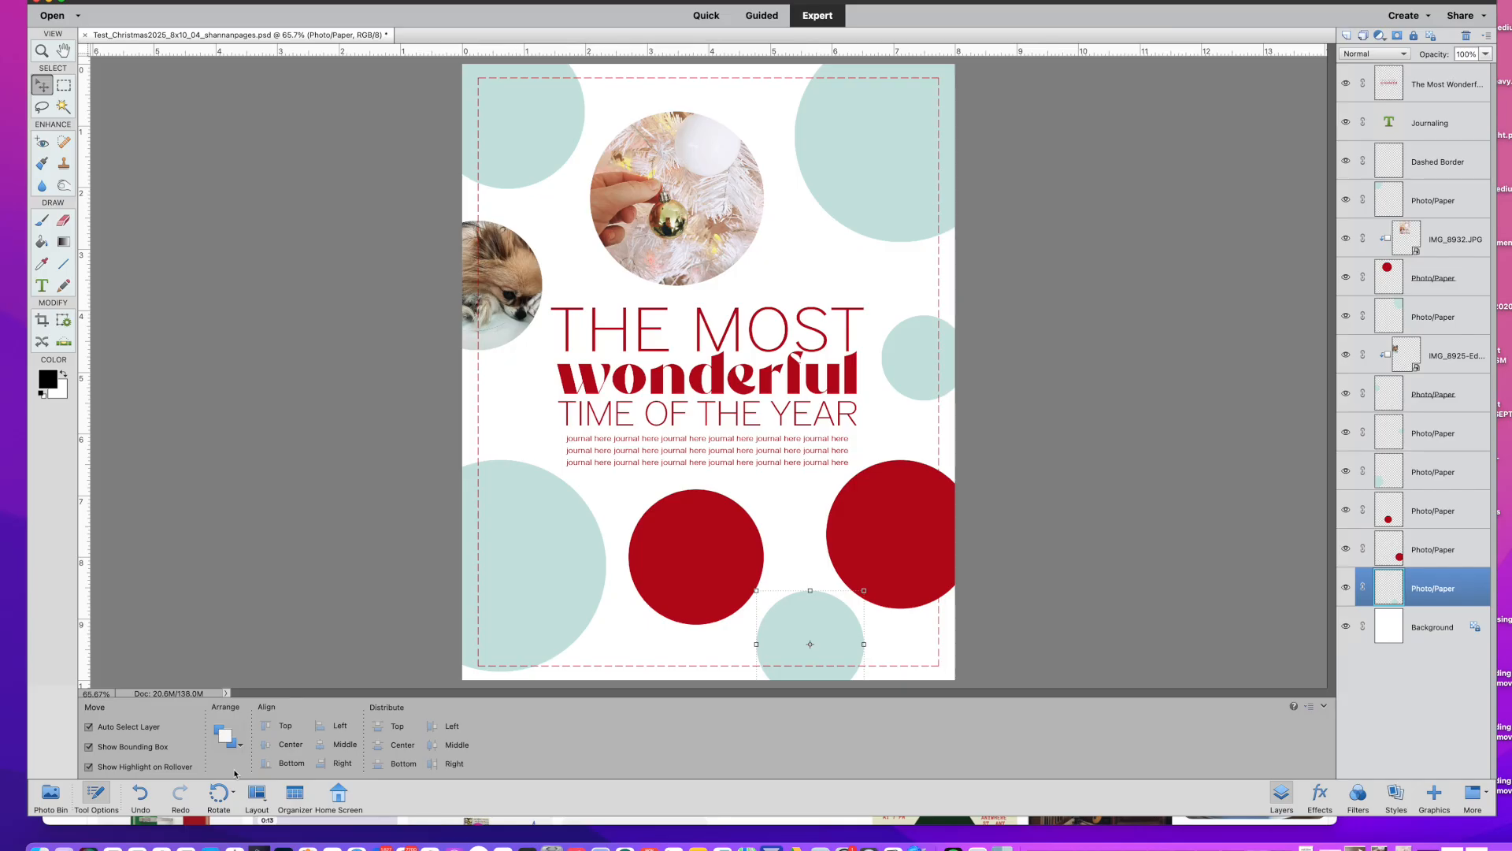
{"action": "left_click", "coordinate": [61, 784]}
{"action": "left_click_drag", "start_coordinate": [288, 746], "coordinate": [819, 619]}
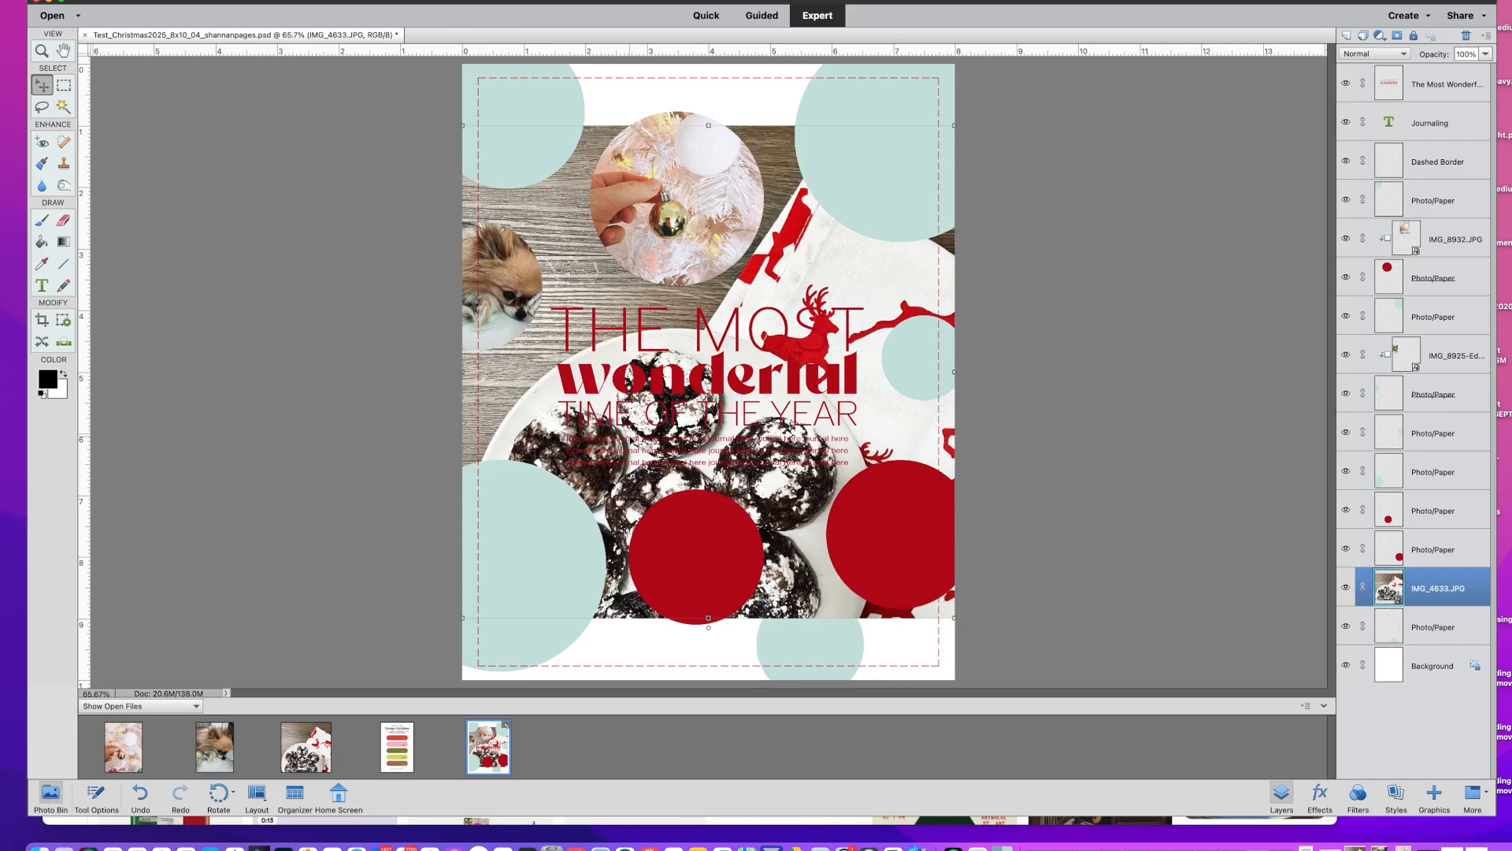
{"action": "left_click_drag", "start_coordinate": [462, 126], "coordinate": [783, 446]}
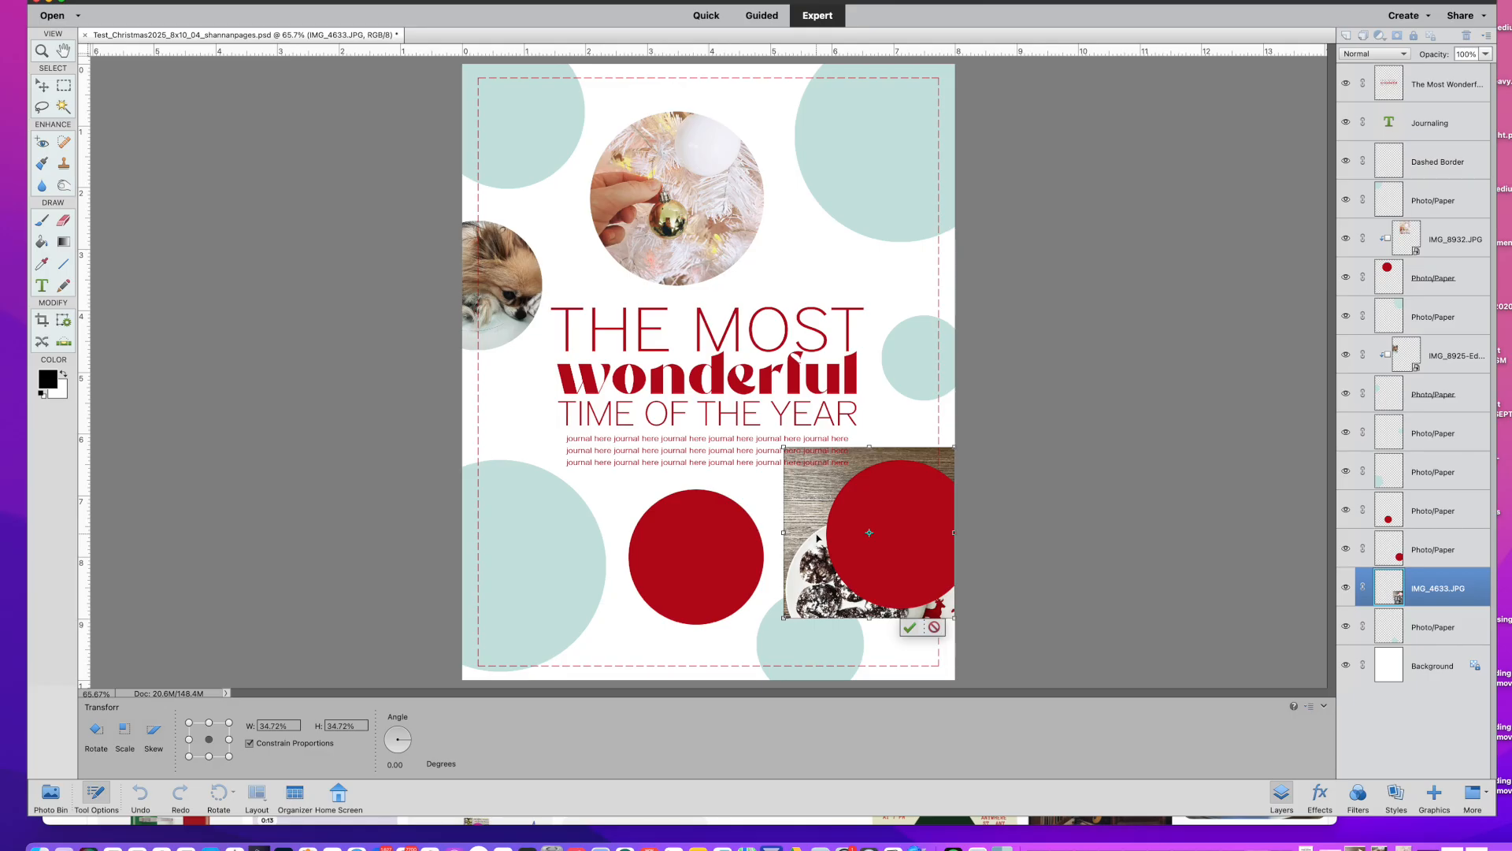
{"action": "left_click", "coordinate": [910, 627]}
Position the cookie photo over the bottom-edge teal circle, scale it to about 79%, and clip it to that circle
{"action": "left_click_drag", "start_coordinate": [871, 516], "coordinate": [841, 584]}
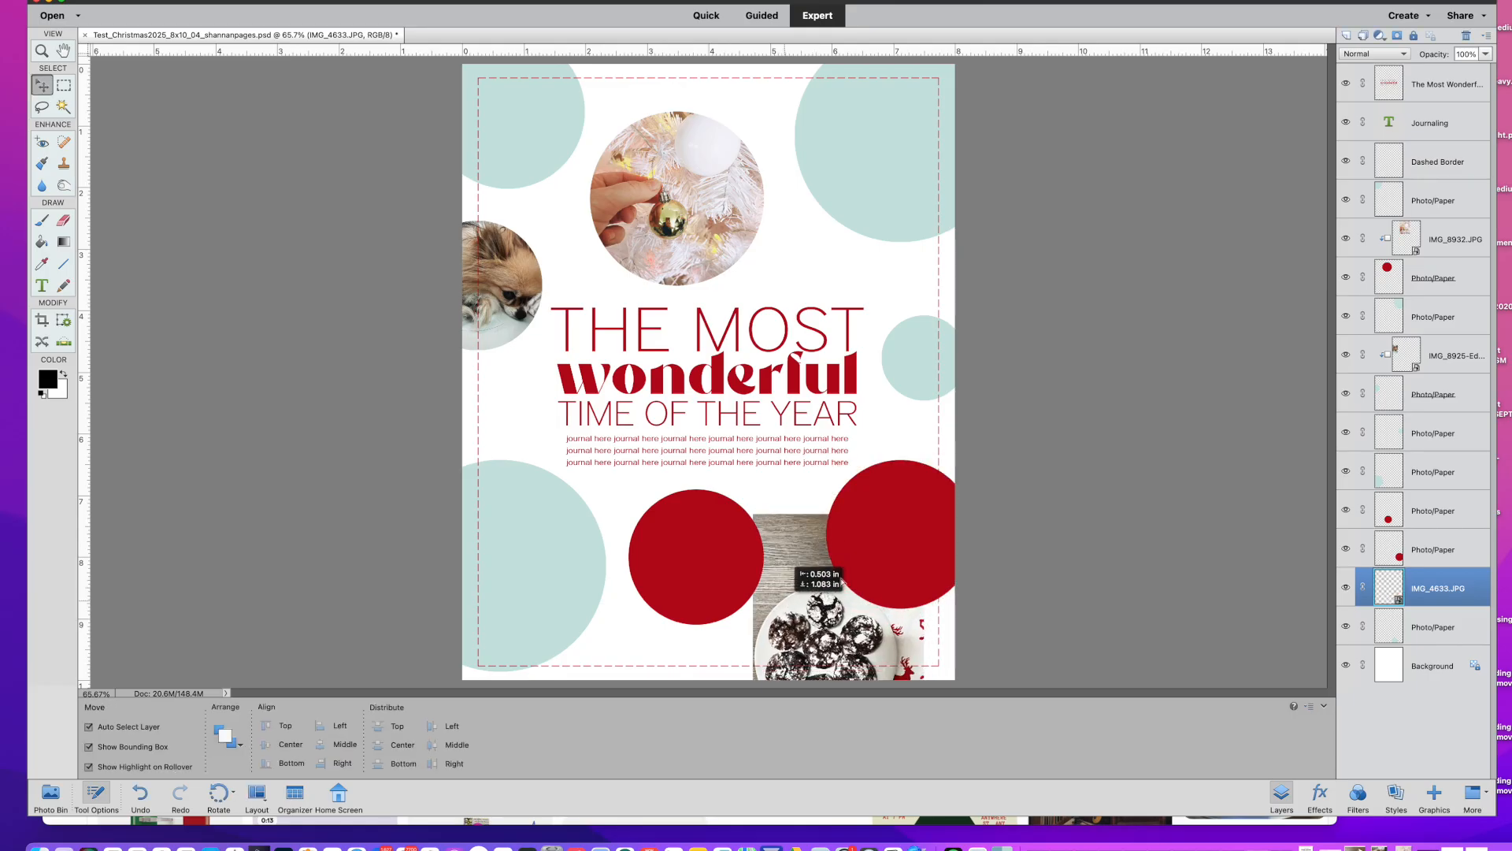
{"action": "left_click_drag", "start_coordinate": [942, 523], "coordinate": [898, 516]}
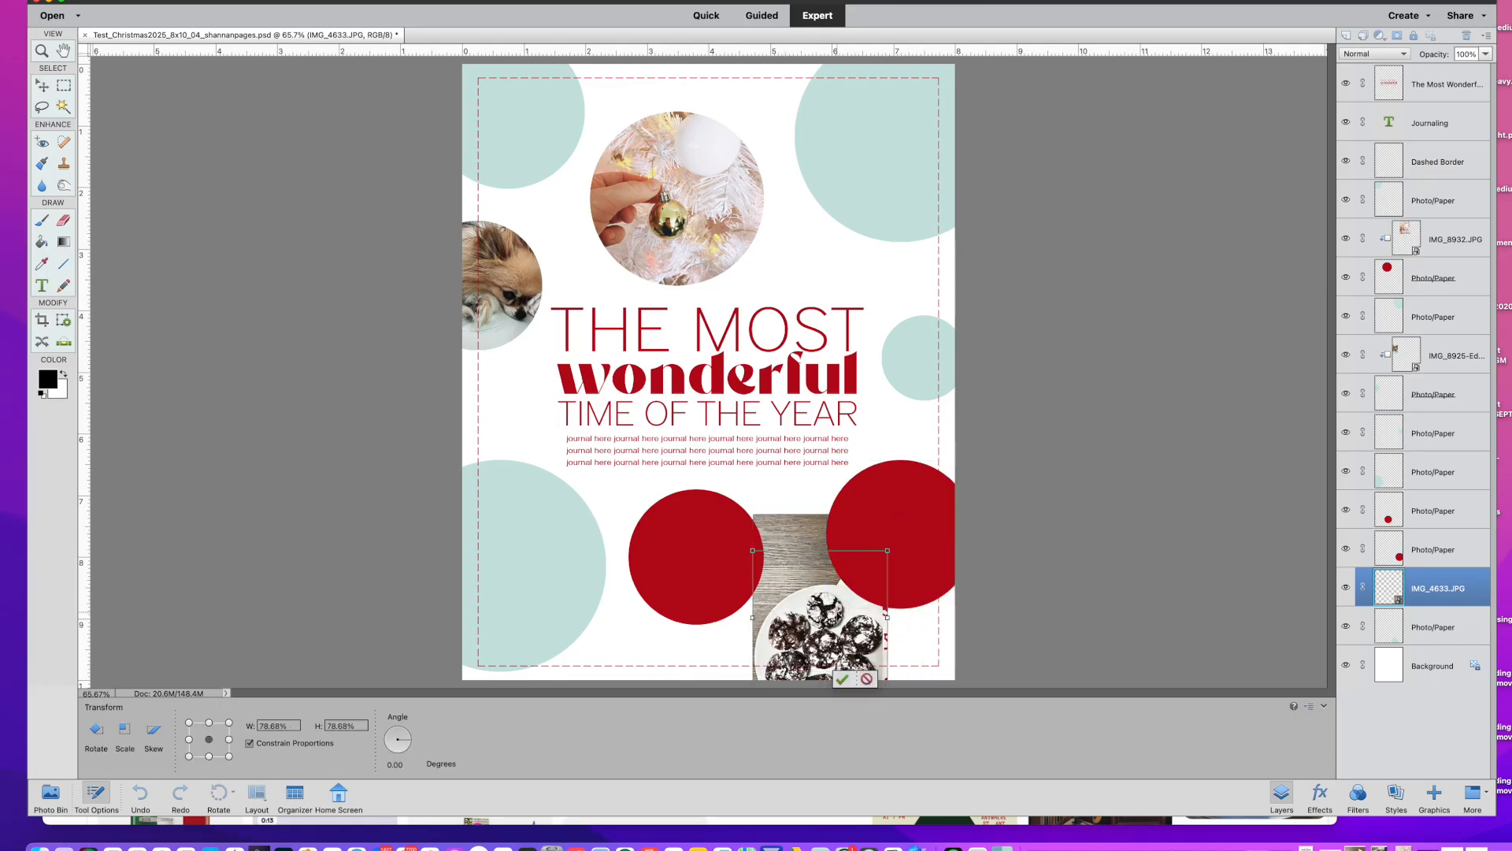
{"action": "key", "text": "Return"}
{"action": "key", "text": "super+g"}
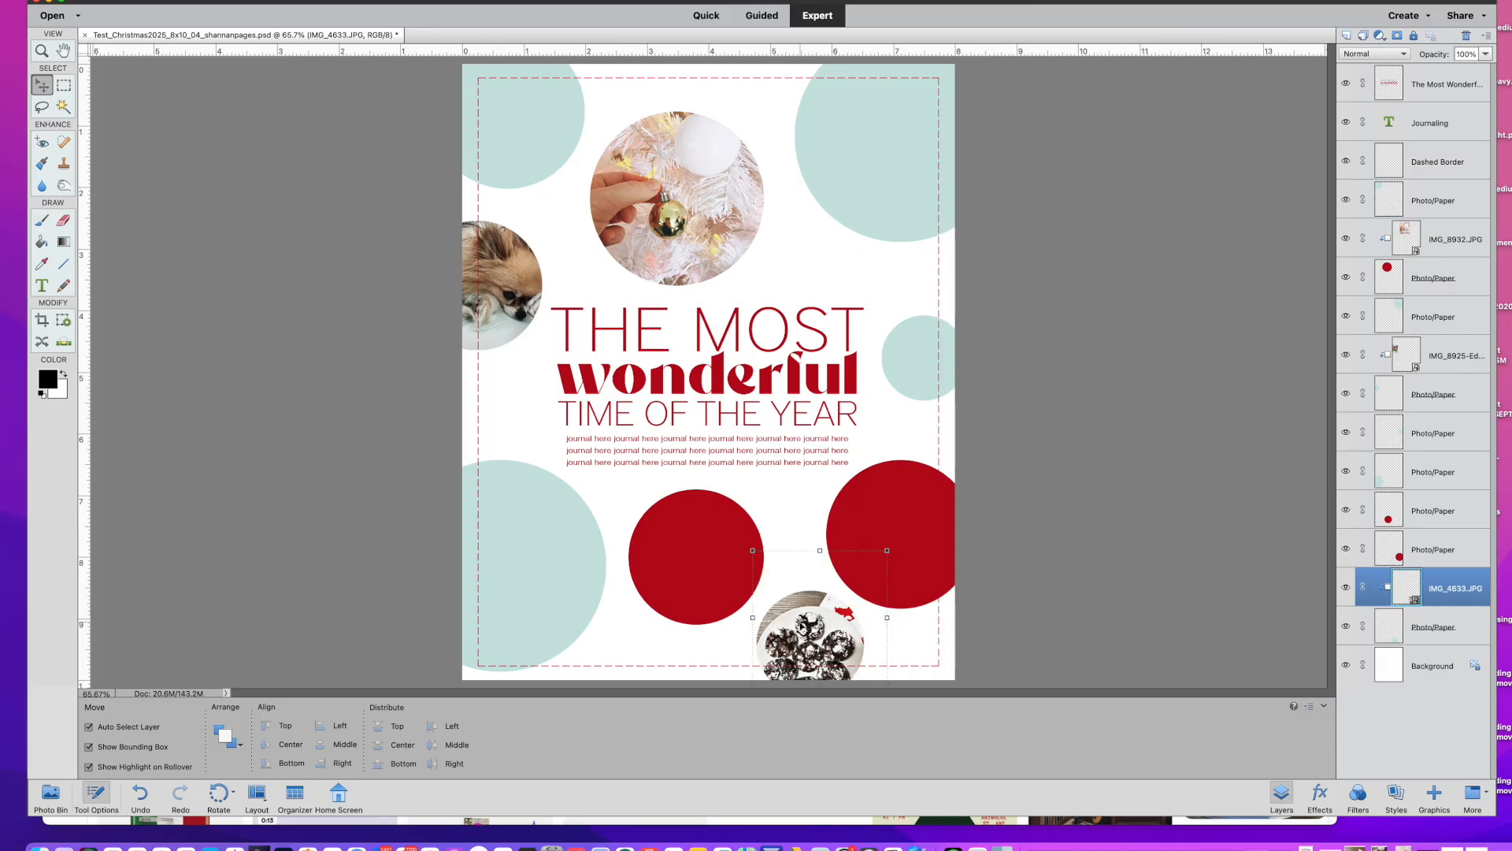
{"action": "left_click", "coordinate": [943, 654]}
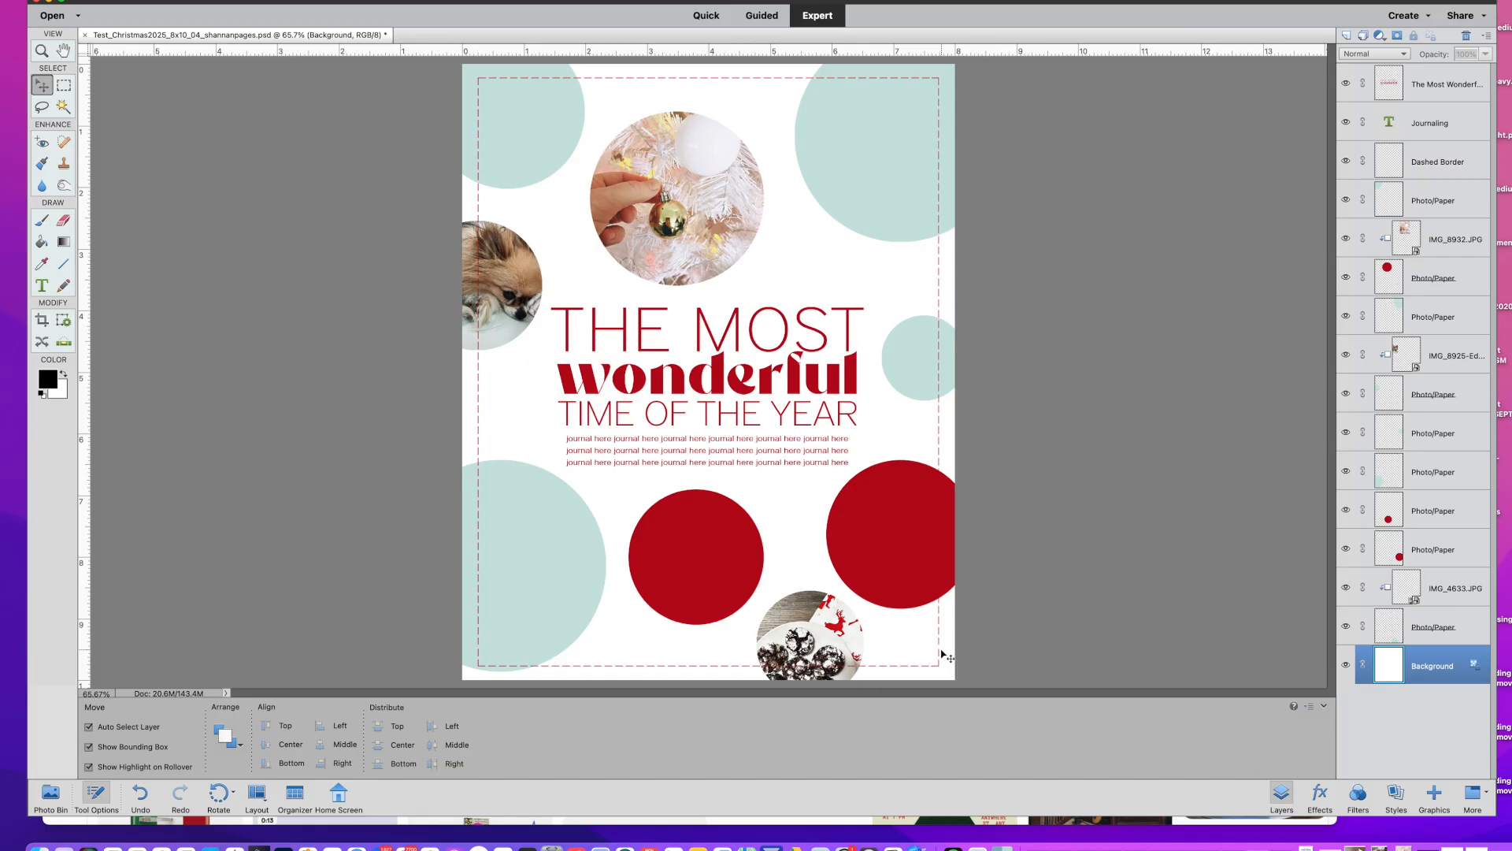
Place the red woodland pattern paper over the lower-middle red circle and clip it to that circle
{"action": "key", "text": "ctrl+F11"}
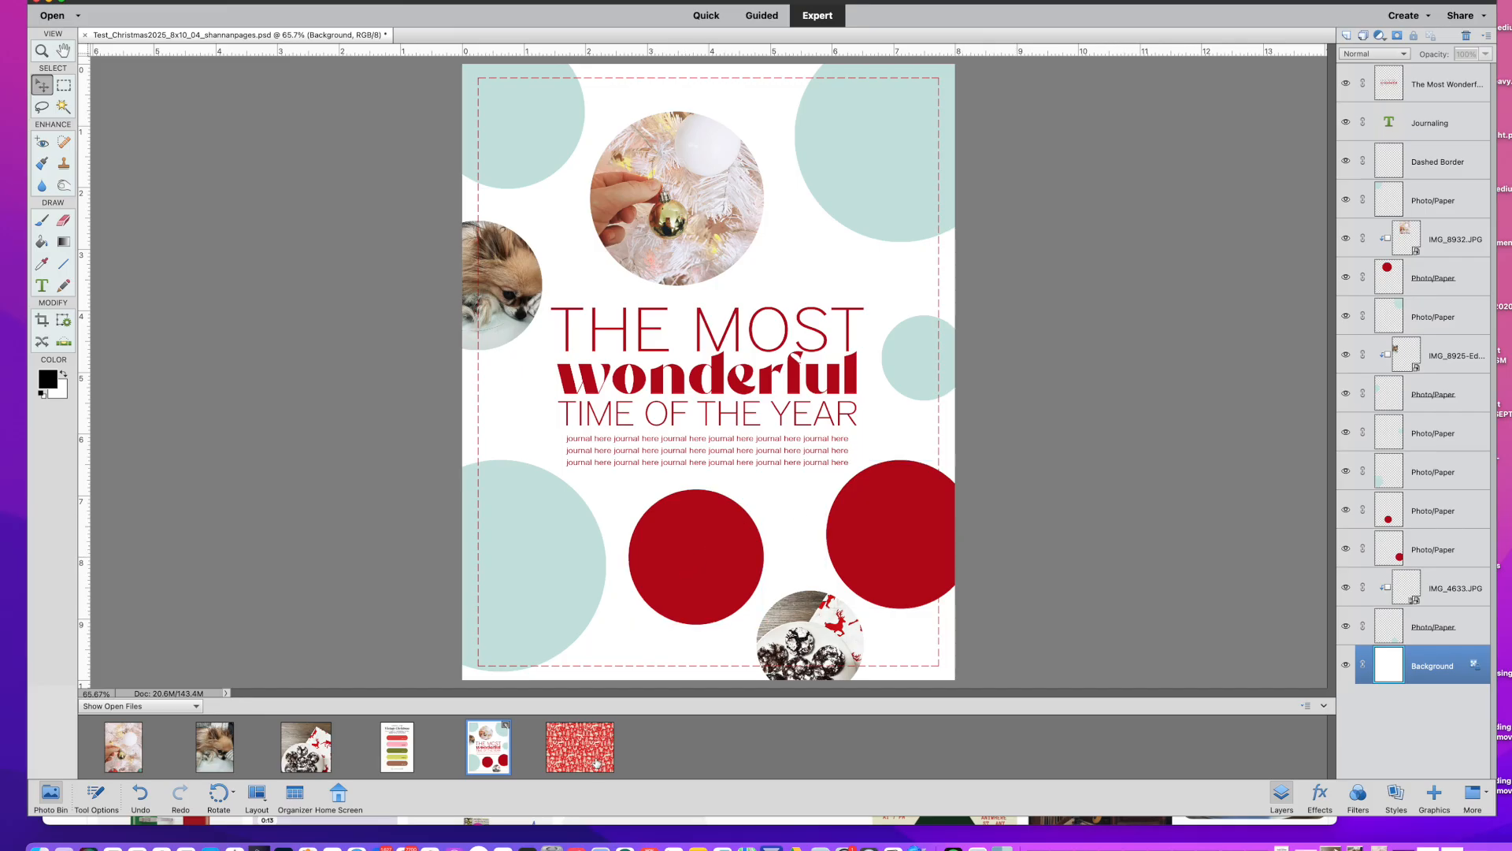
{"action": "left_click", "coordinate": [712, 575]}
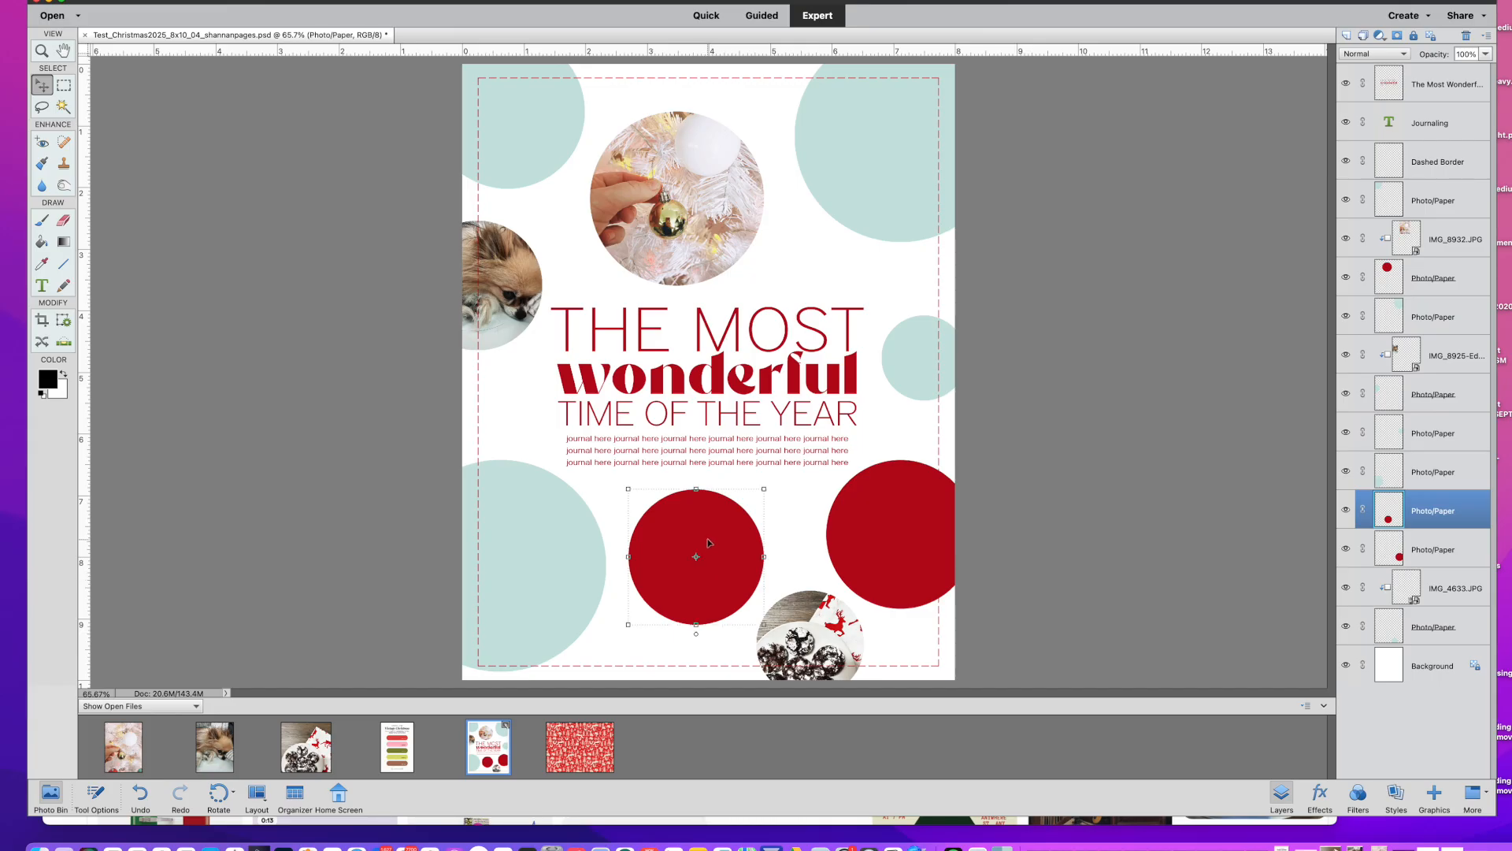
{"action": "left_click_drag", "start_coordinate": [603, 741], "coordinate": [709, 551]}
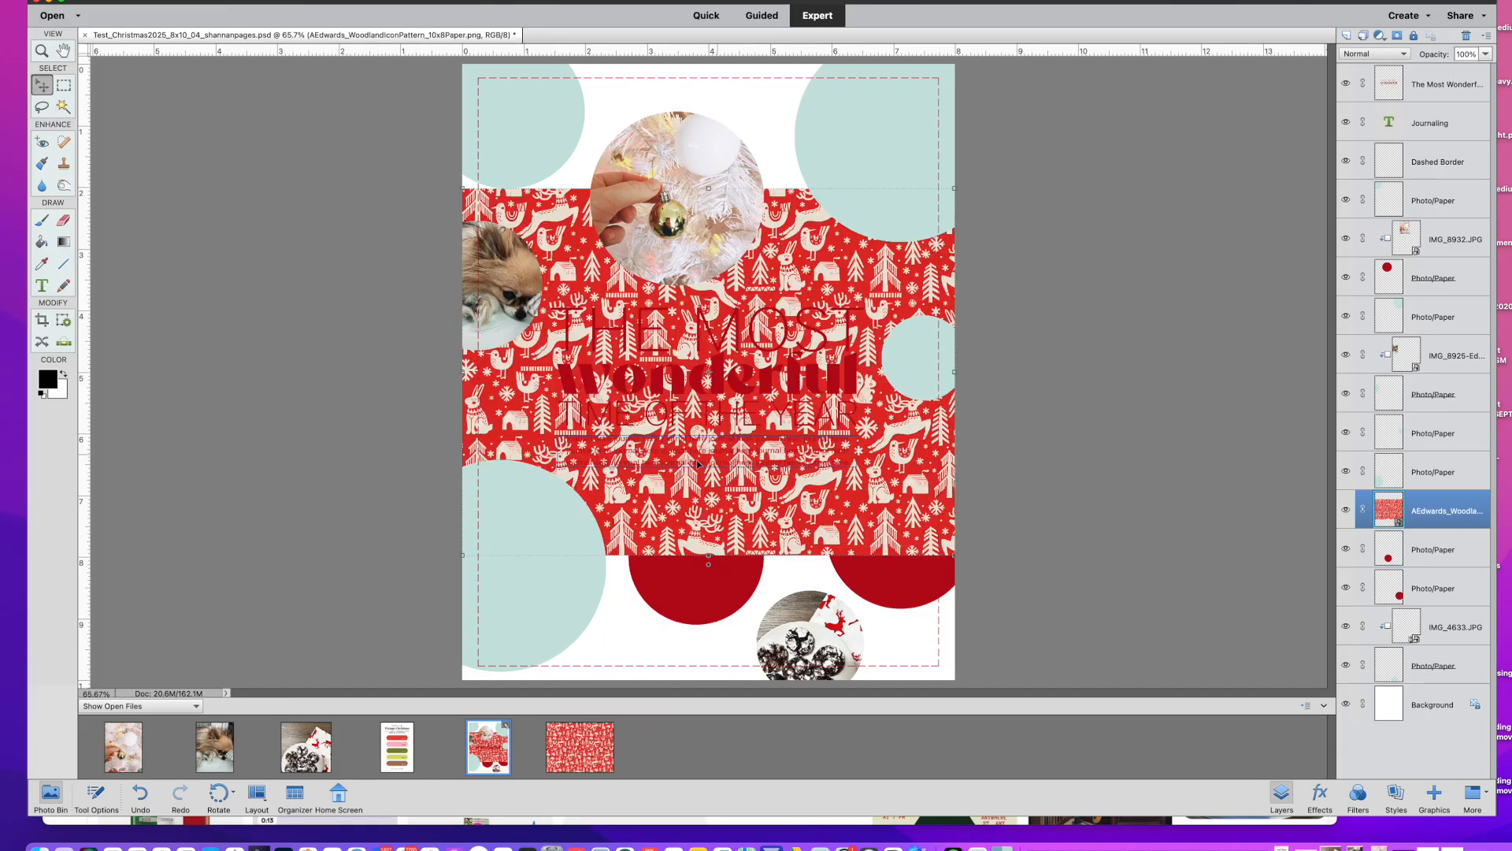
{"action": "left_click_drag", "start_coordinate": [911, 467], "coordinate": [912, 560]}
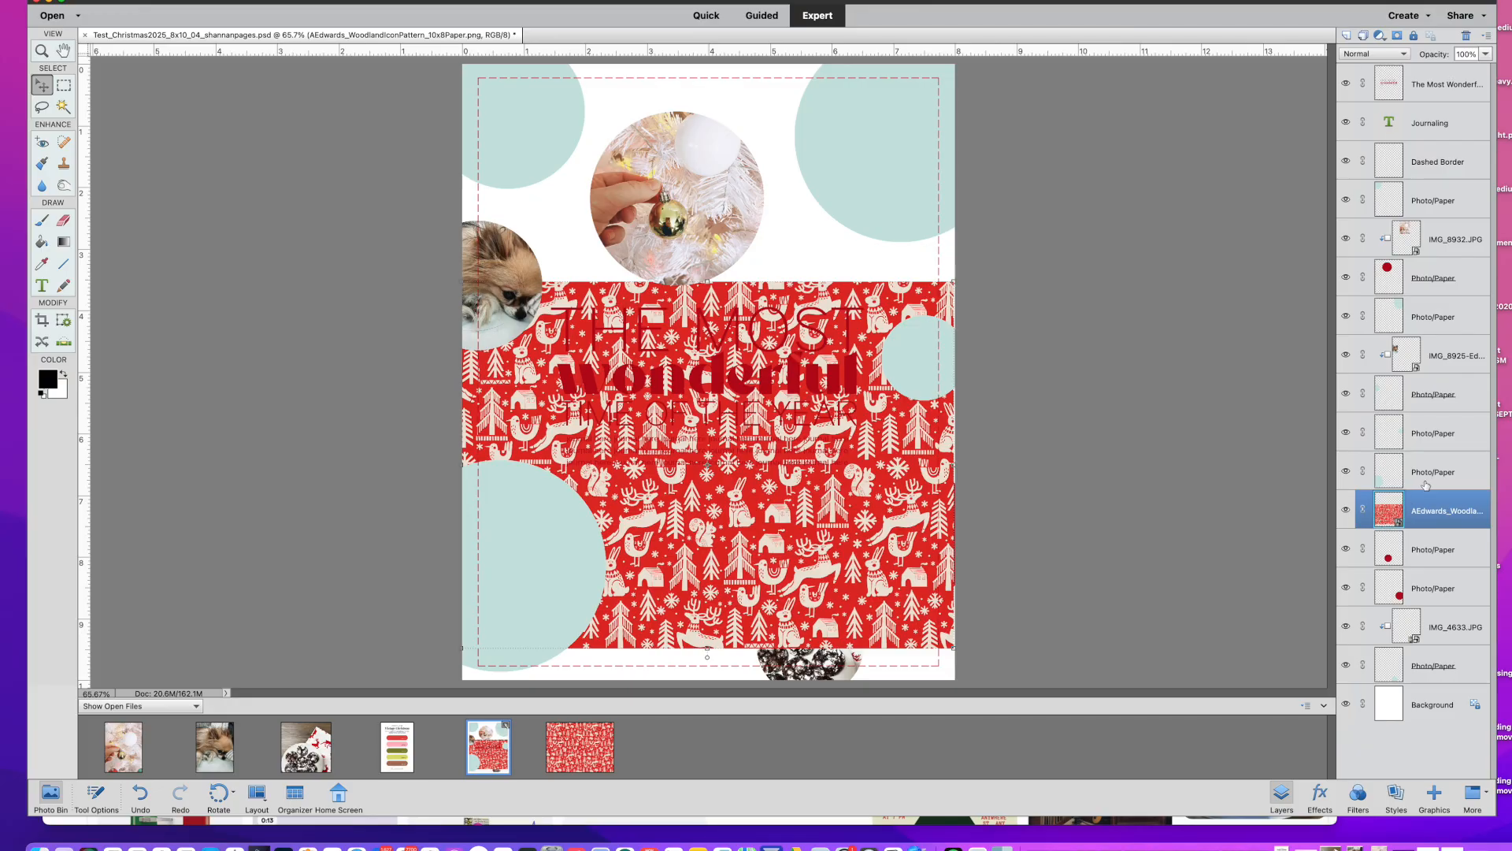
{"action": "key", "text": "alt+super+g"}
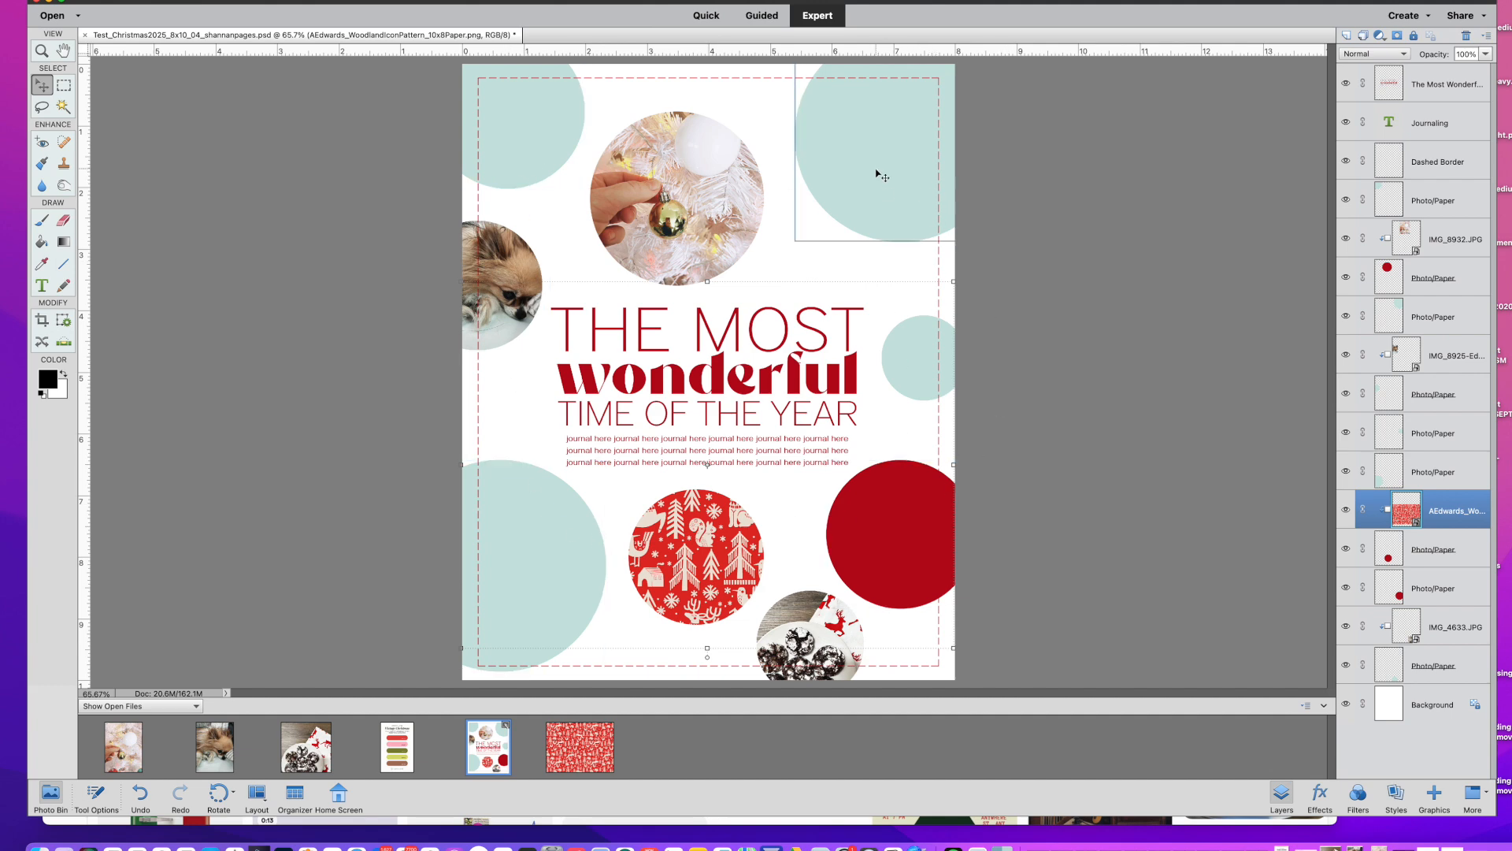
Undo the pattern paper's clipping mask and remove the paper from the page
{"action": "key", "text": "super+z"}
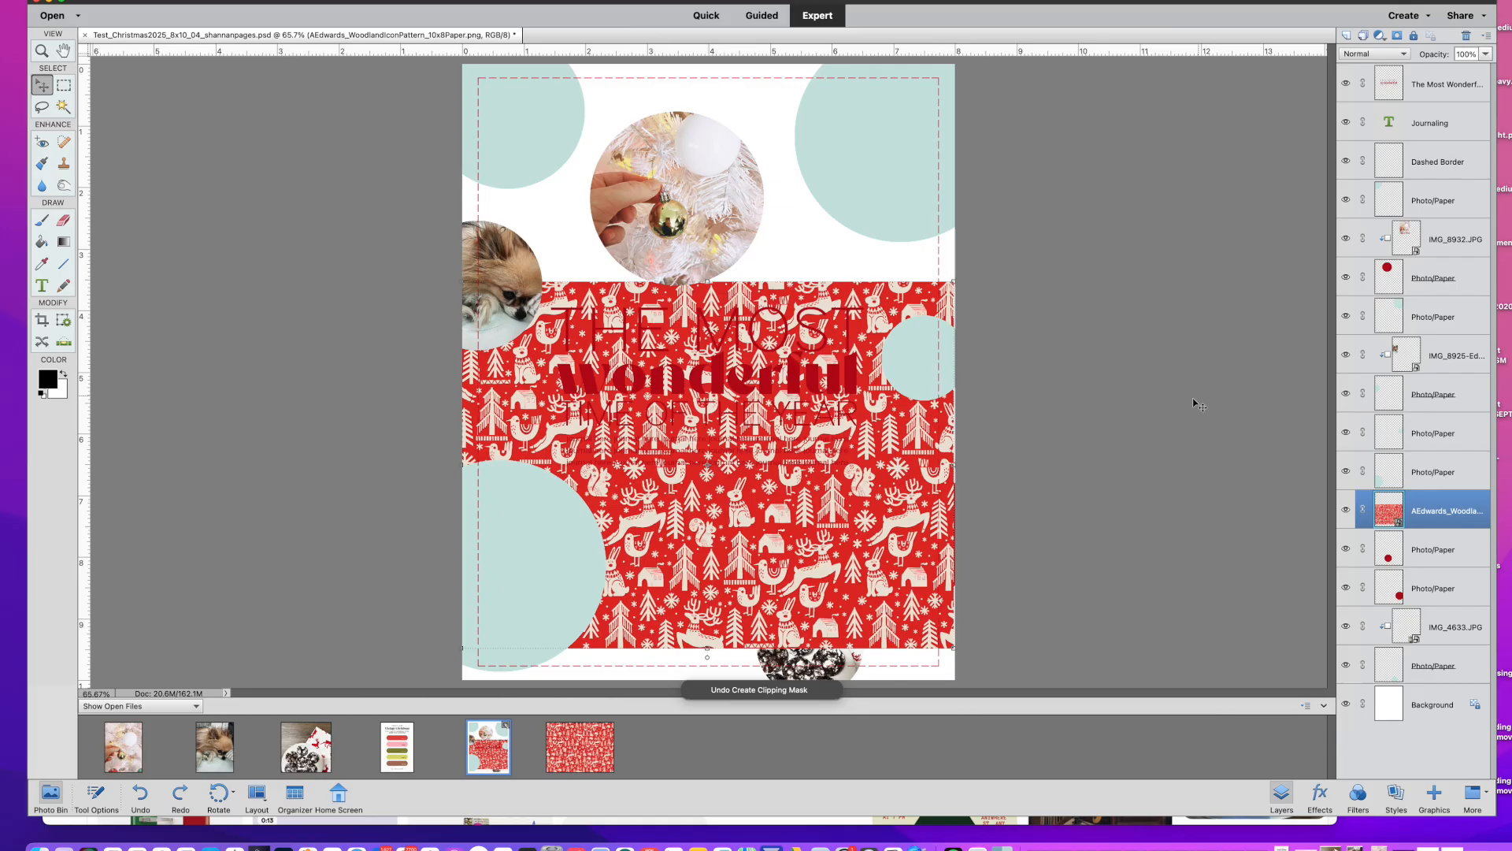
{"action": "left_click_drag", "start_coordinate": [1462, 508], "coordinate": [1466, 36]}
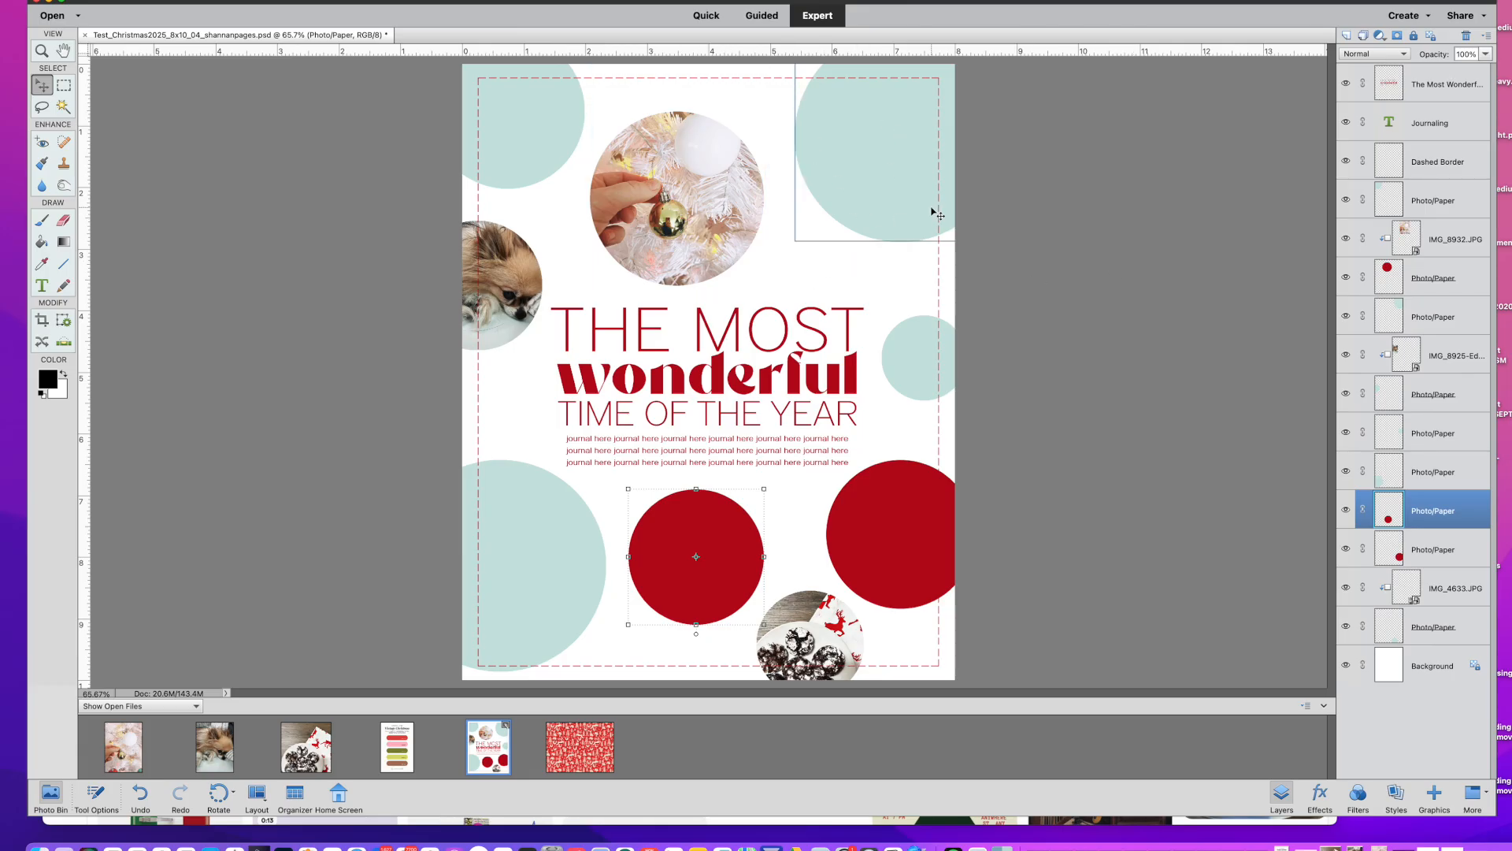
{"action": "left_click", "coordinate": [1052, 234]}
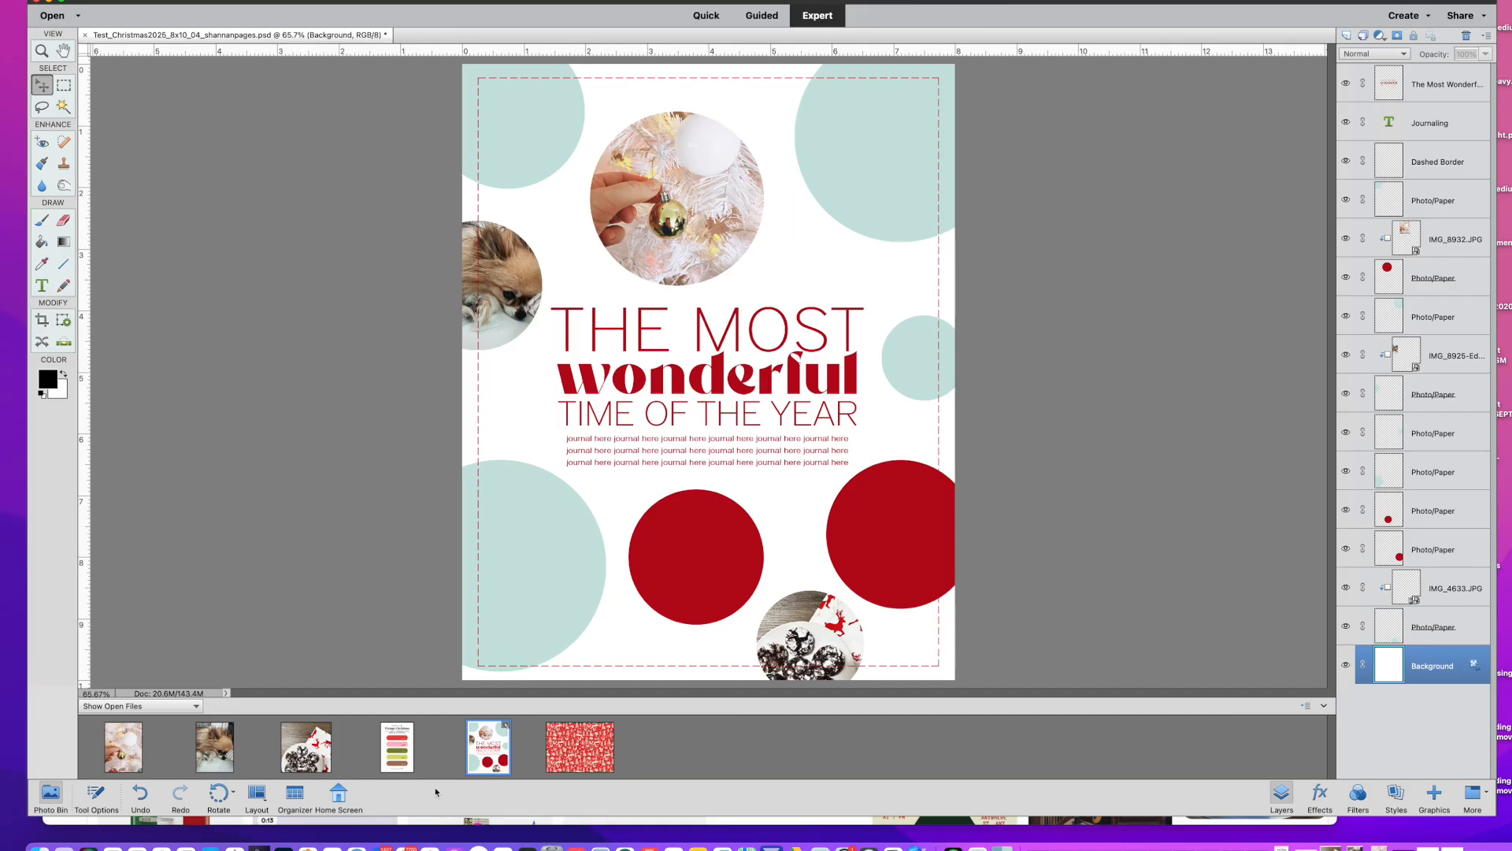
Switch to Pinterest in the browser and run the recent search "color palette christmas vintage"
{"action": "left_click", "coordinate": [366, 840]}
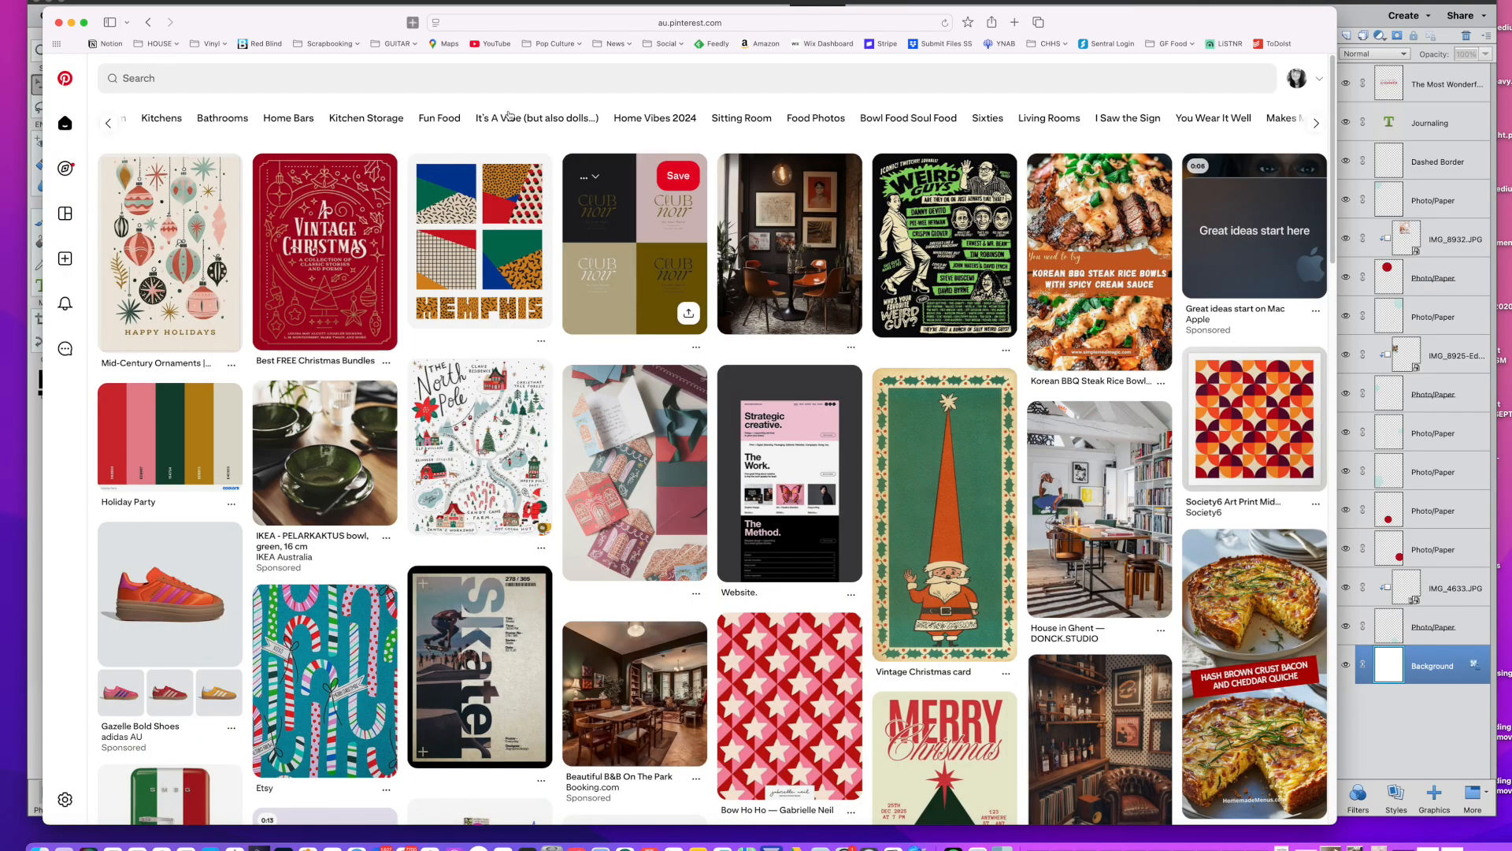
{"action": "left_click", "coordinate": [251, 80]}
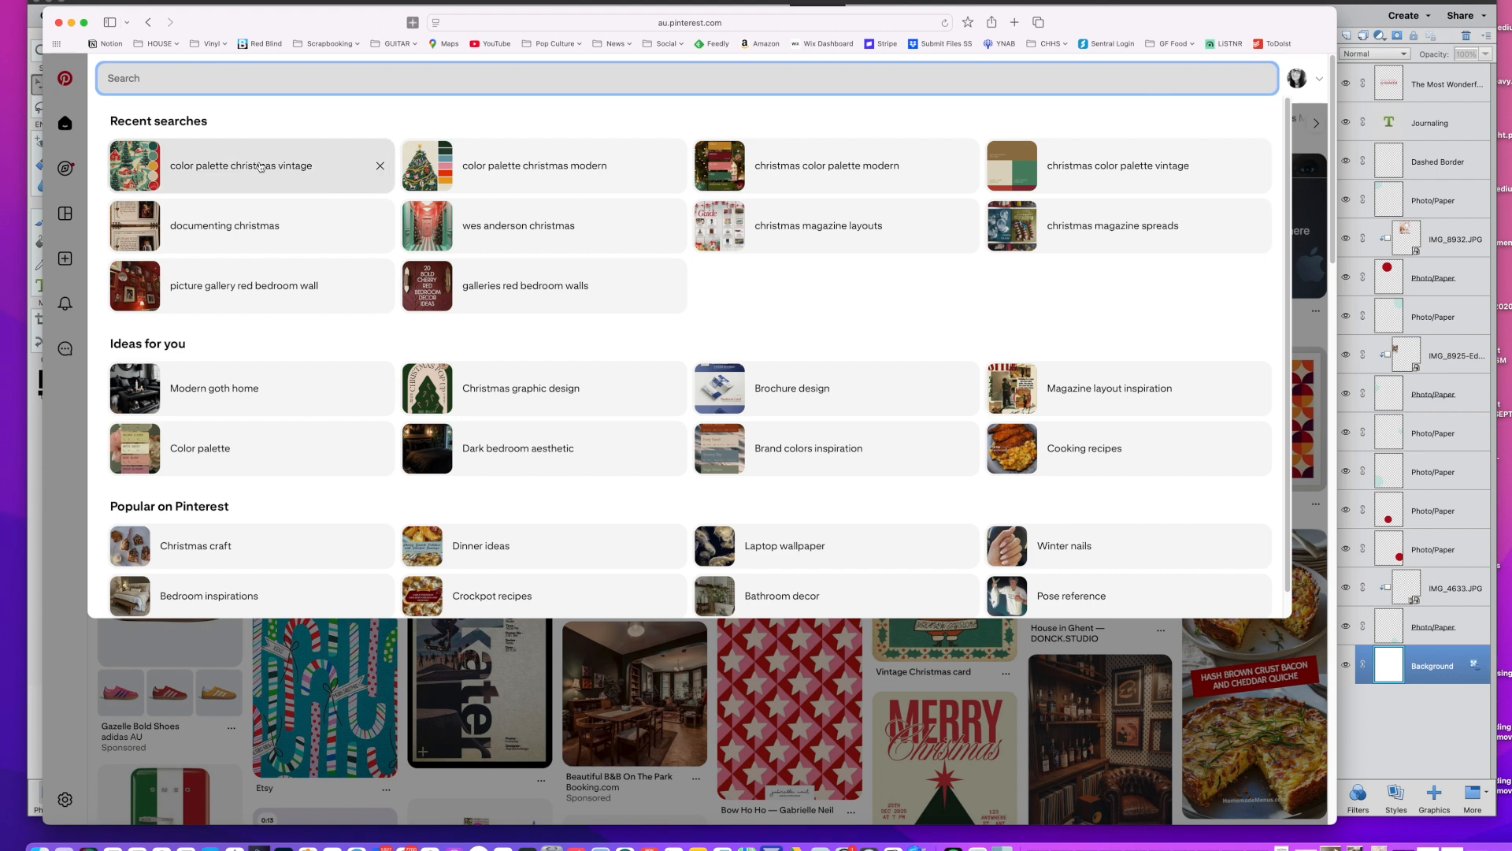
{"action": "left_click", "coordinate": [259, 167]}
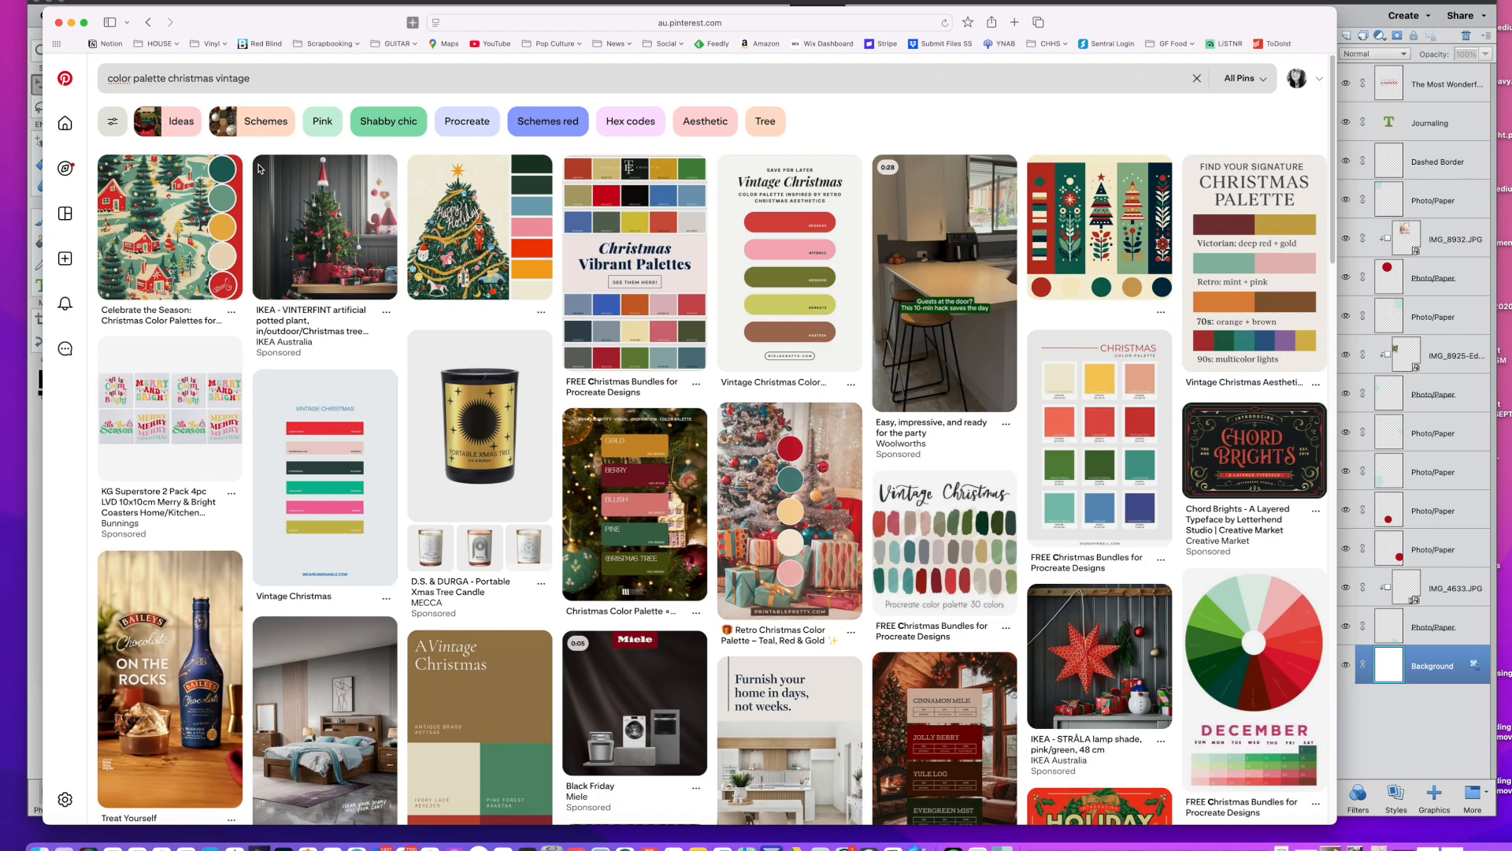
Browse the palette results, view the Vintage Christmas pin with five hex-labelled swatches, and return to Photoshop Elements
{"action": "scroll", "coordinate": [426, 373], "scroll_direction": "down", "scroll_amount": 1}
{"action": "scroll", "coordinate": [582, 406], "scroll_direction": "down", "scroll_amount": 1}
{"action": "scroll", "coordinate": [582, 409], "scroll_direction": "up", "scroll_amount": 2}
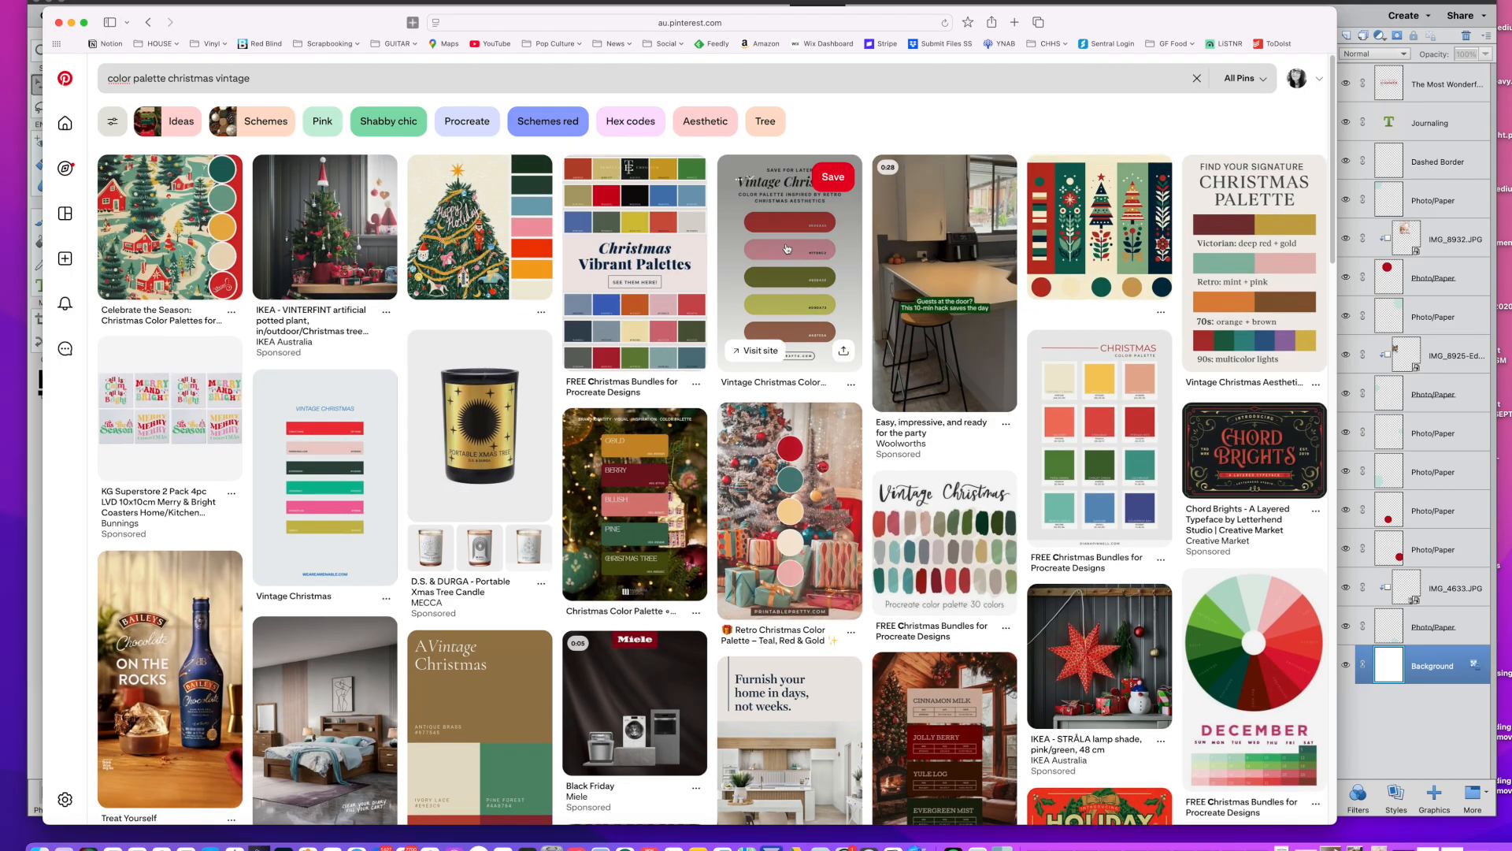
{"action": "left_click", "coordinate": [794, 285]}
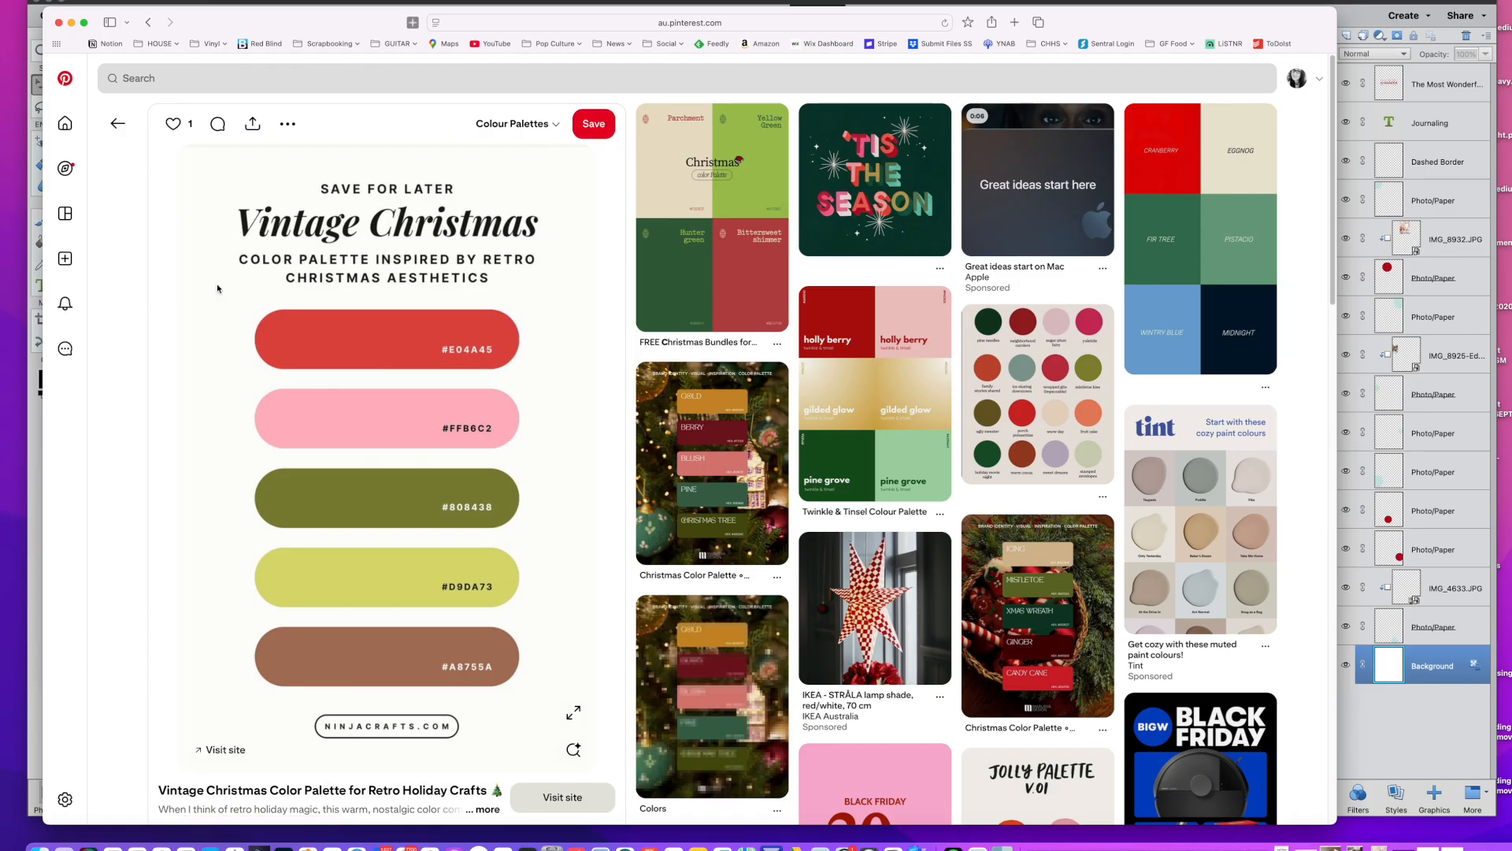
{"action": "left_click", "coordinate": [72, 23]}
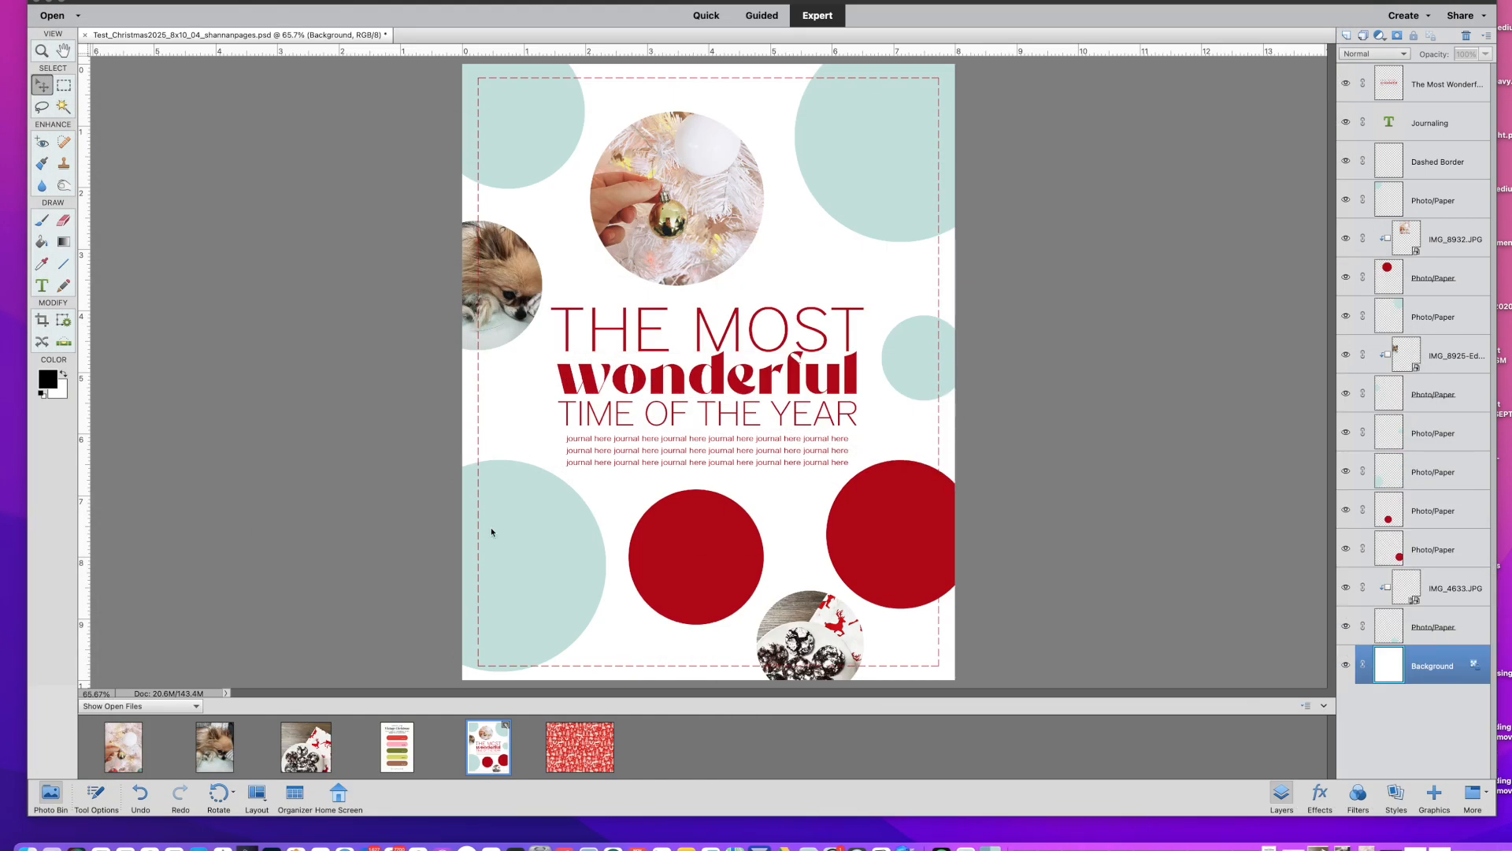
Float the template in its own window and arrange it beside the opened Vintage Christmas palette image
{"action": "left_click_drag", "start_coordinate": [302, 36], "coordinate": [939, 53]}
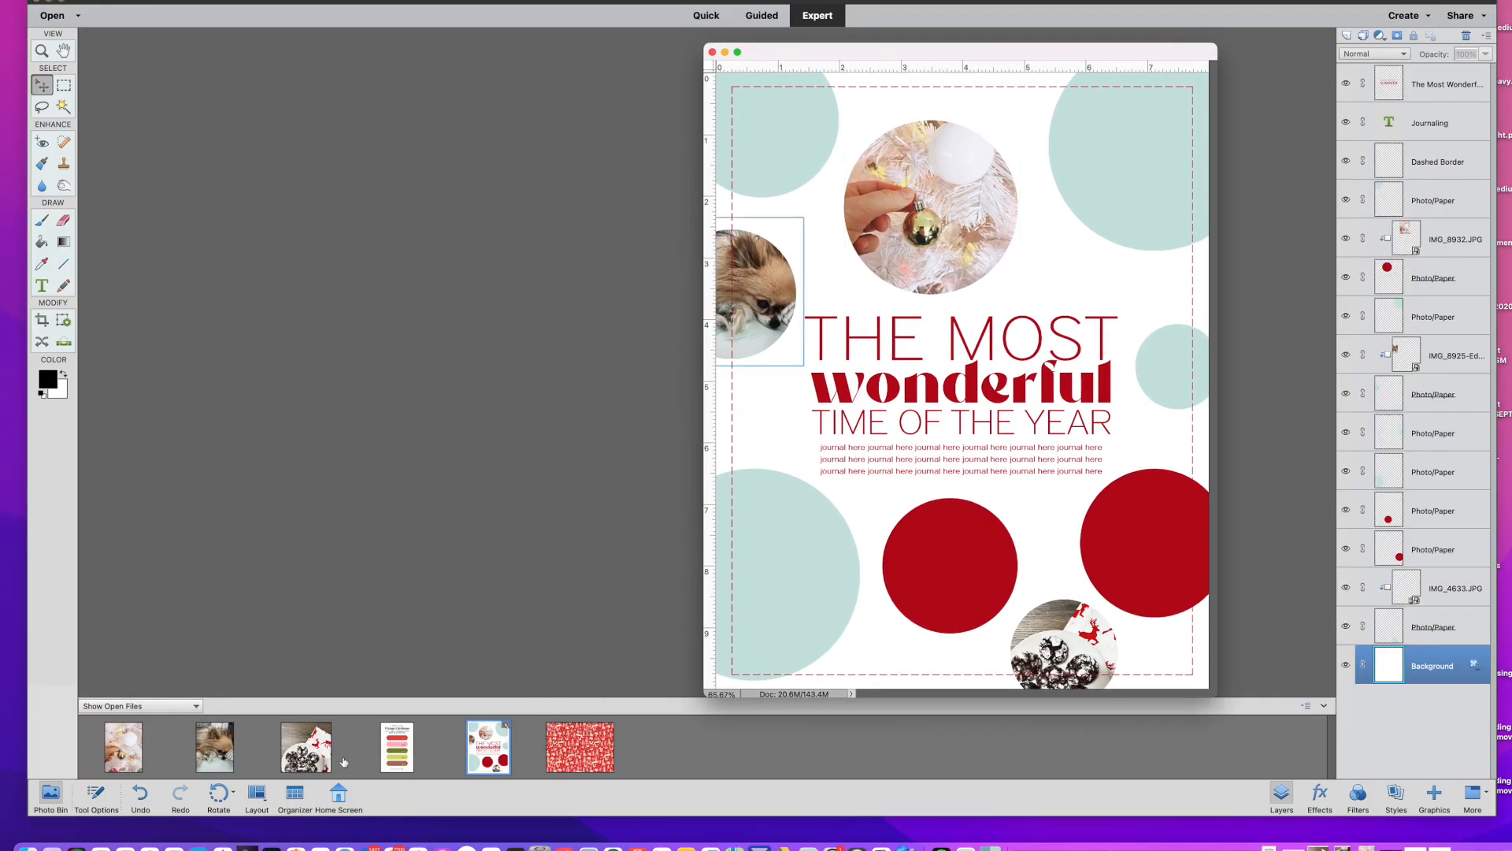
{"action": "double_click", "coordinate": [396, 747]}
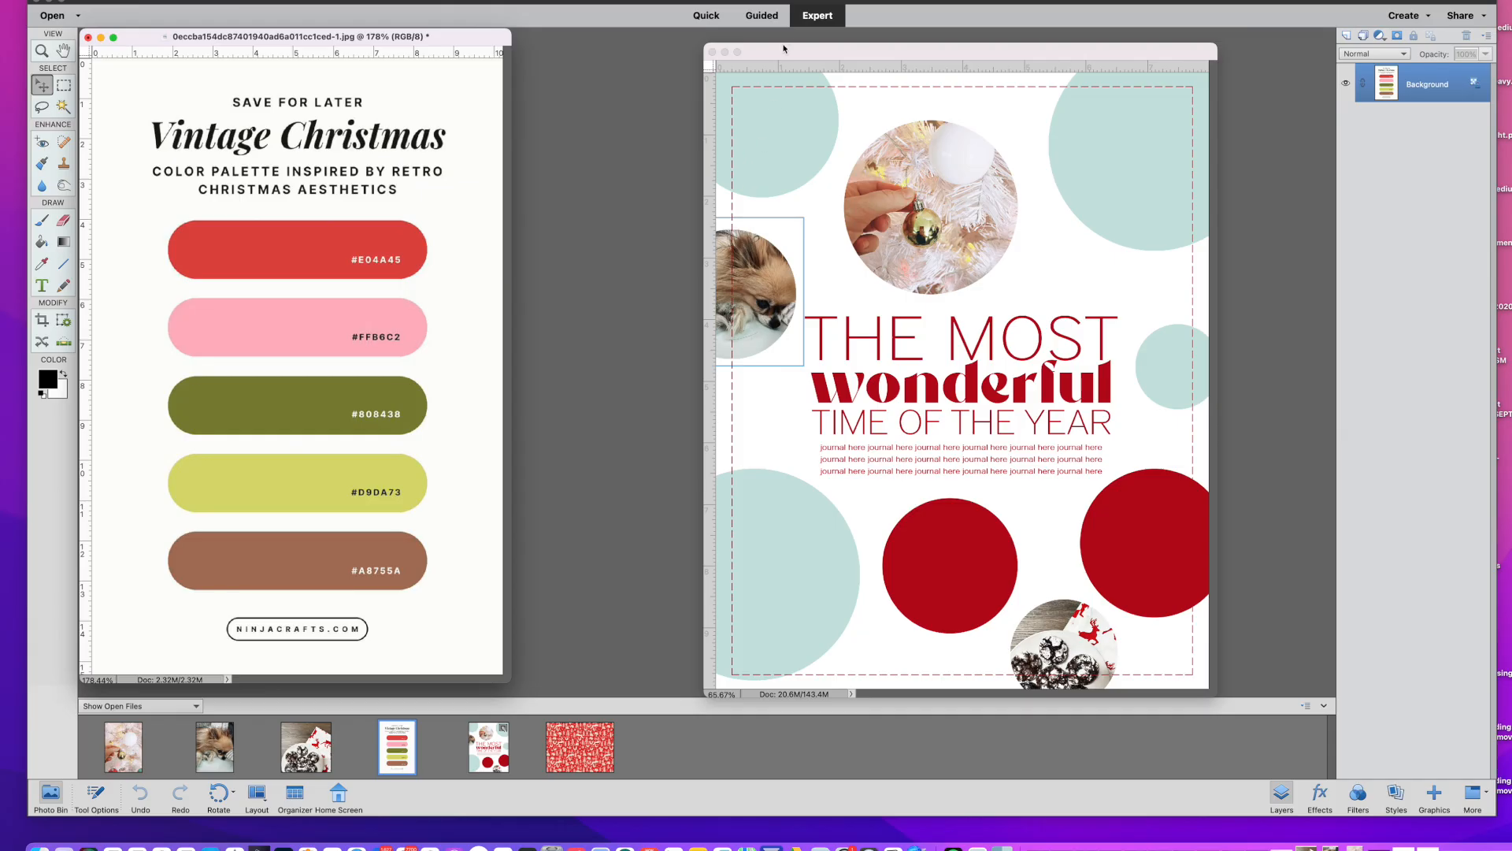
{"action": "left_click_drag", "start_coordinate": [785, 45], "coordinate": [662, 42]}
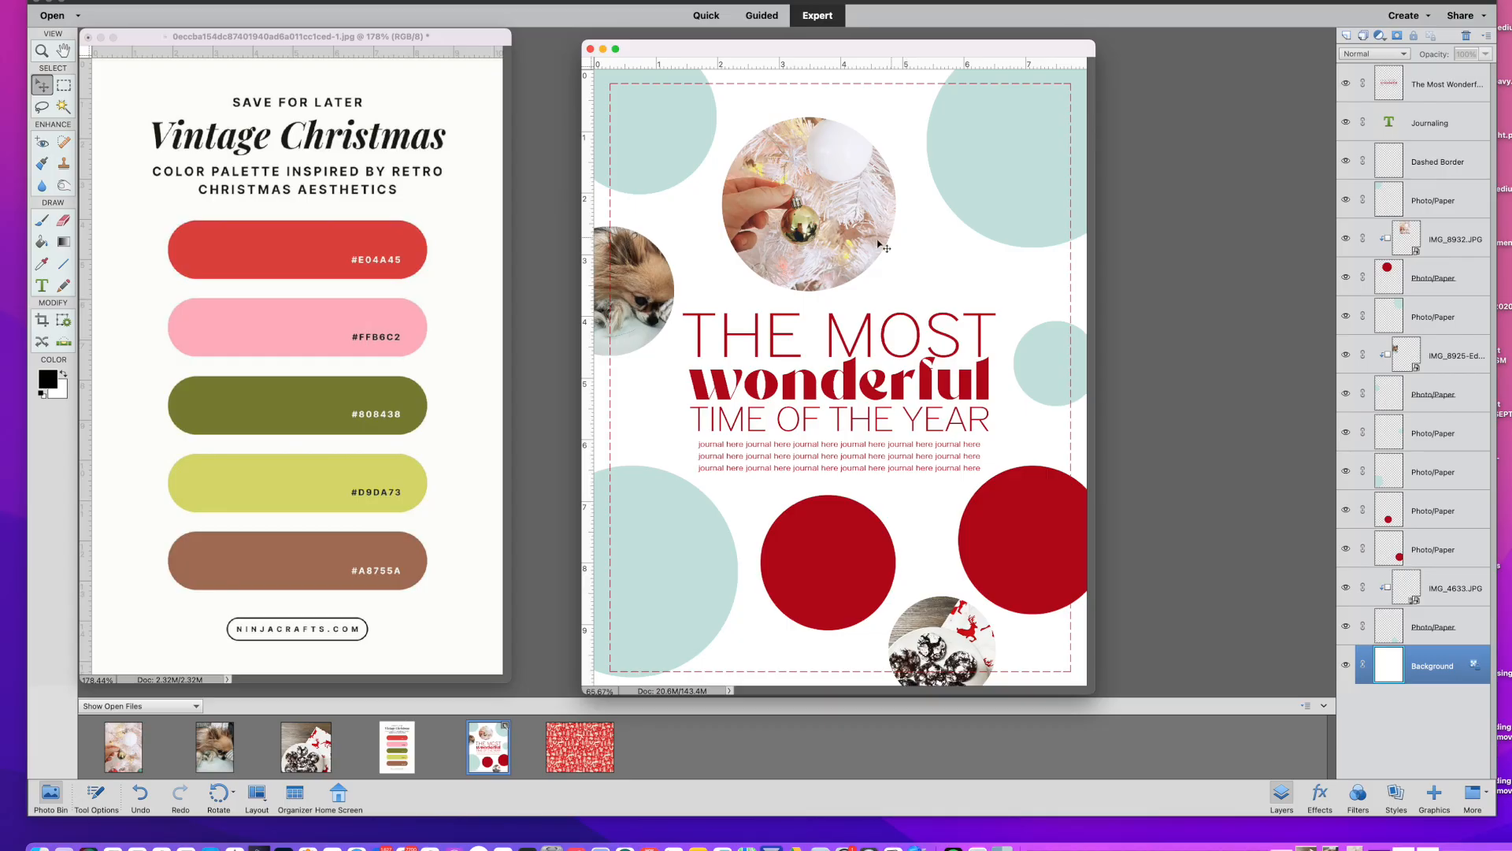
Sample the red #E04A45 from the palette image and fill the template's upper-left teal circle with it
{"action": "left_click", "coordinate": [41, 264]}
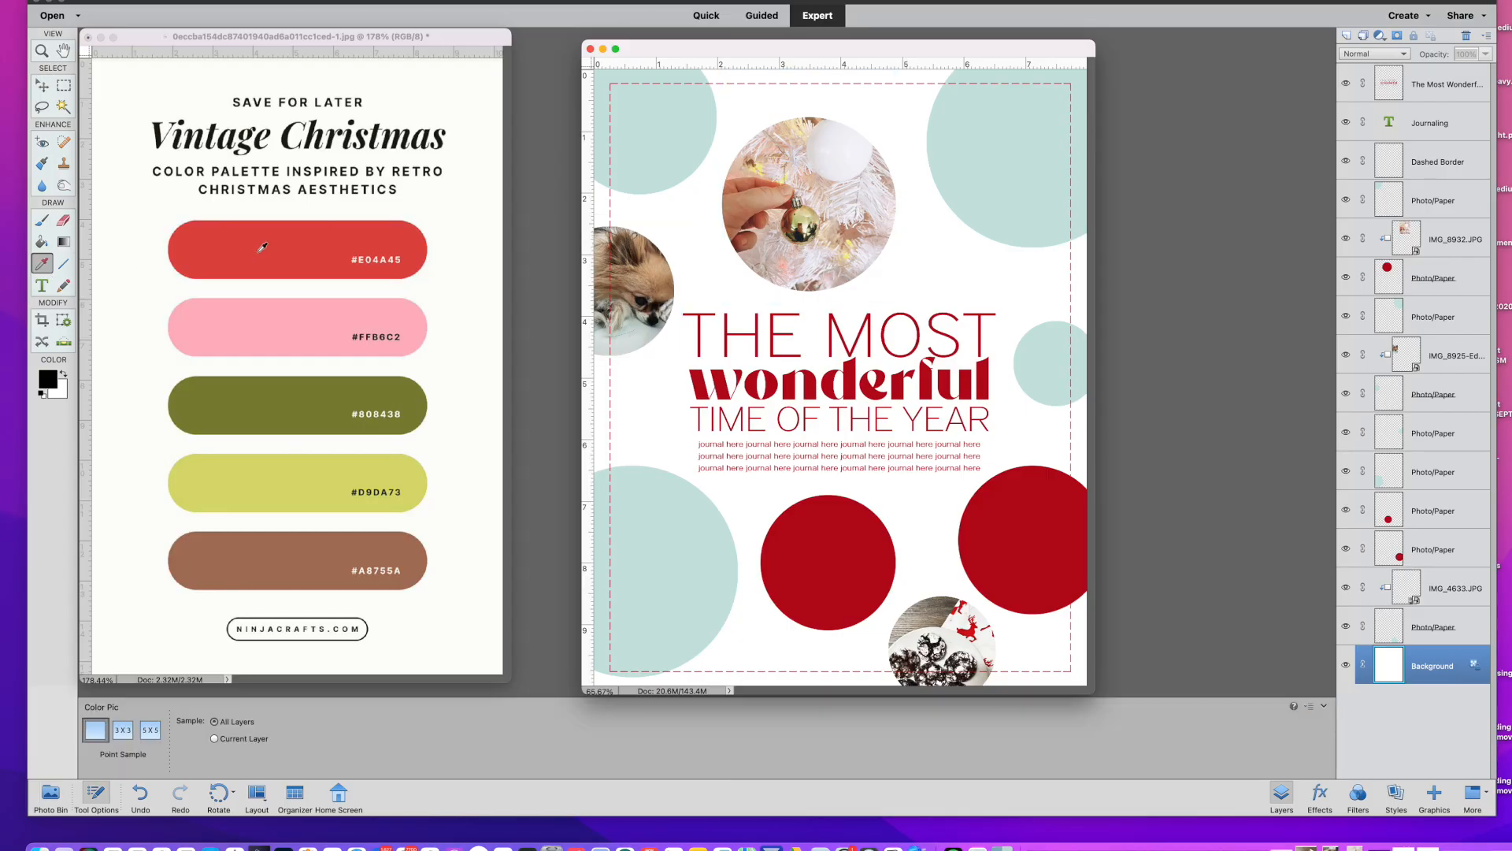
{"action": "left_click", "coordinate": [305, 245]}
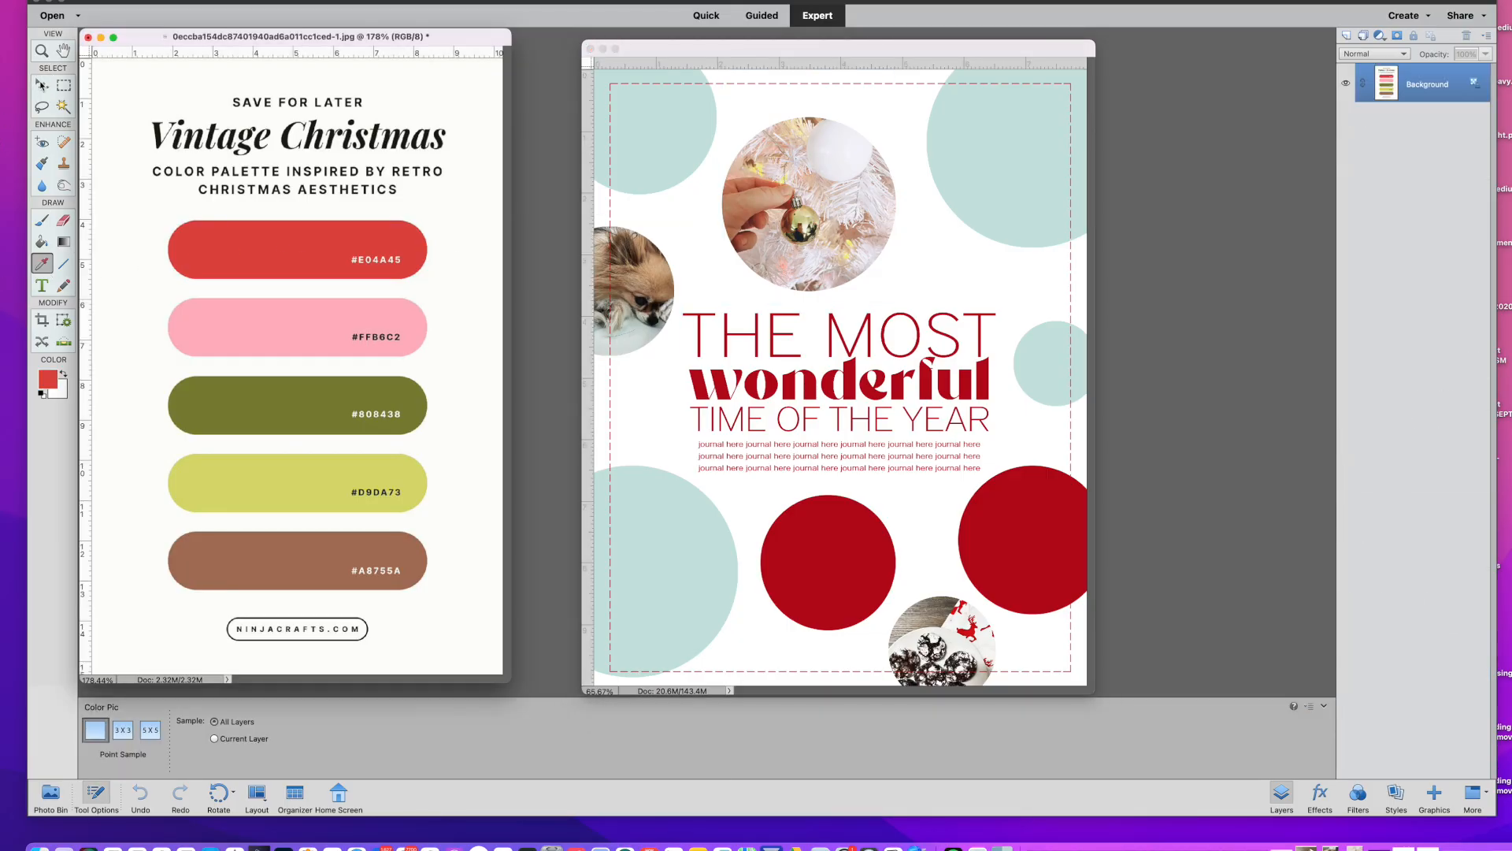
{"action": "key", "text": "v"}
{"action": "left_click", "coordinate": [670, 143]}
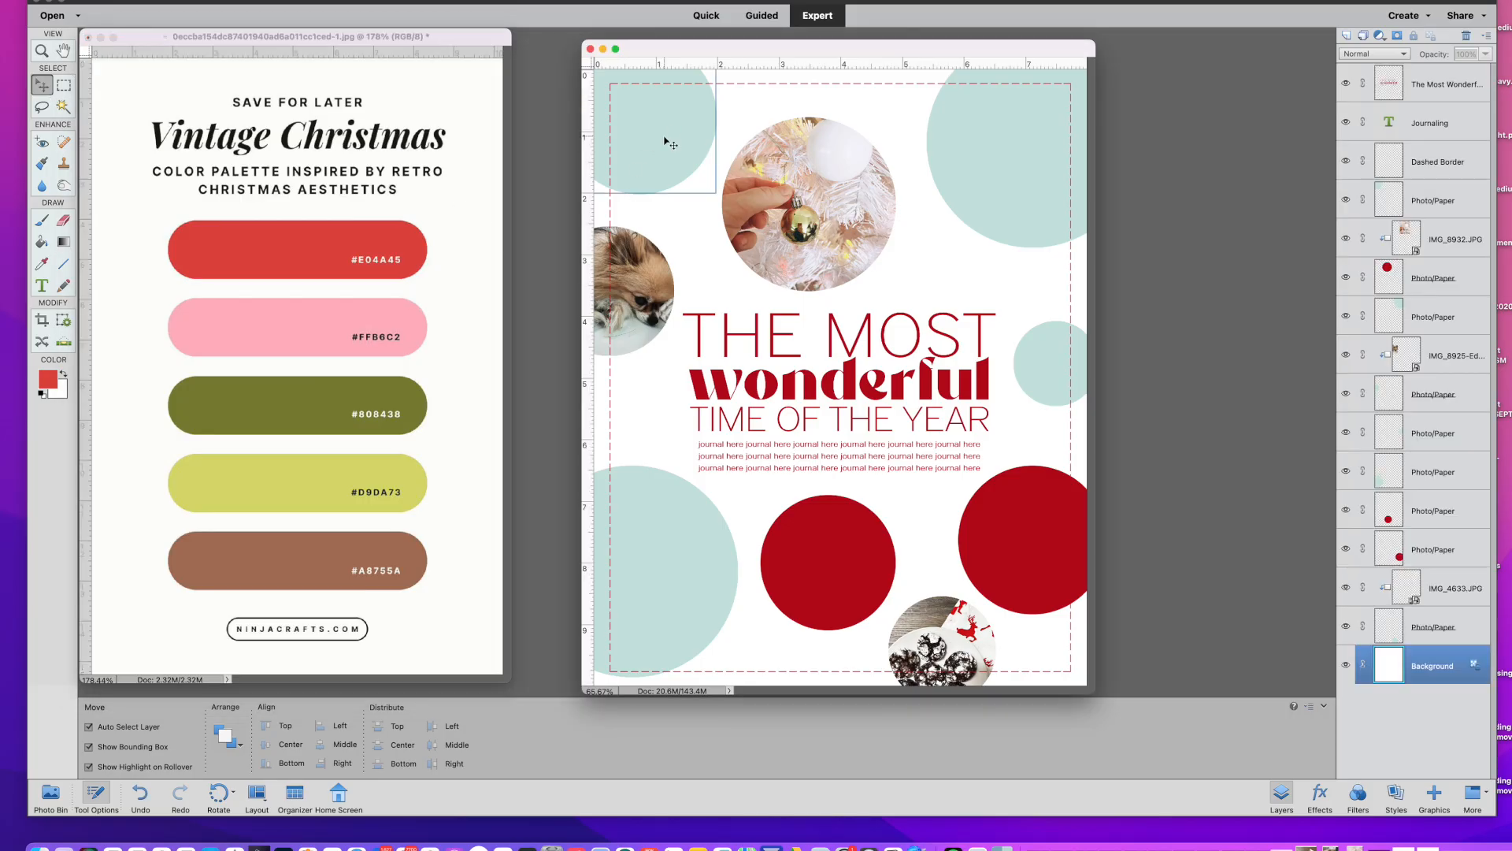
{"action": "left_click", "coordinate": [662, 140]}
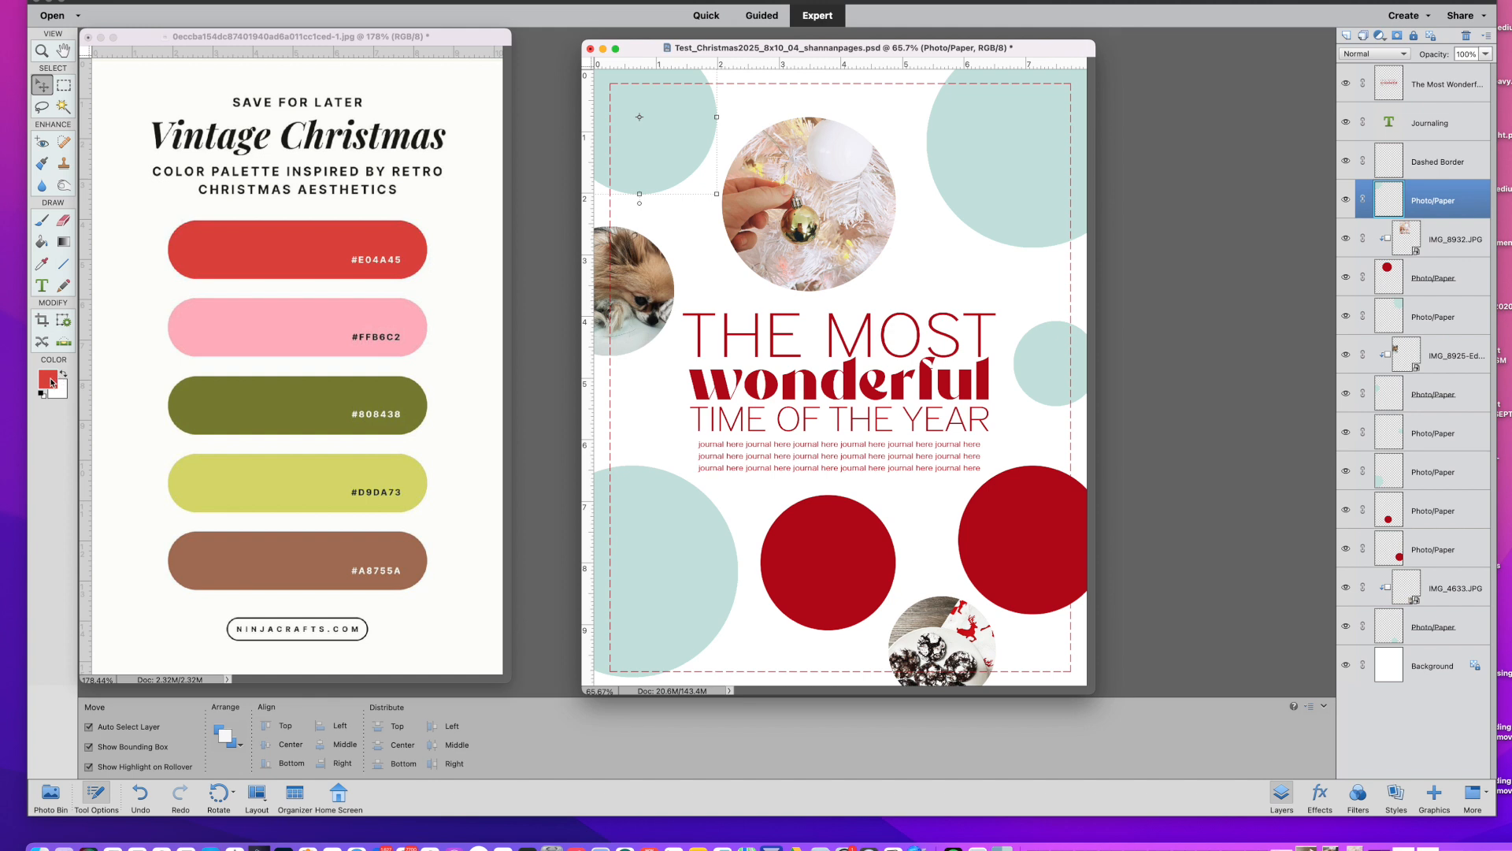
{"action": "left_click", "coordinate": [44, 242]}
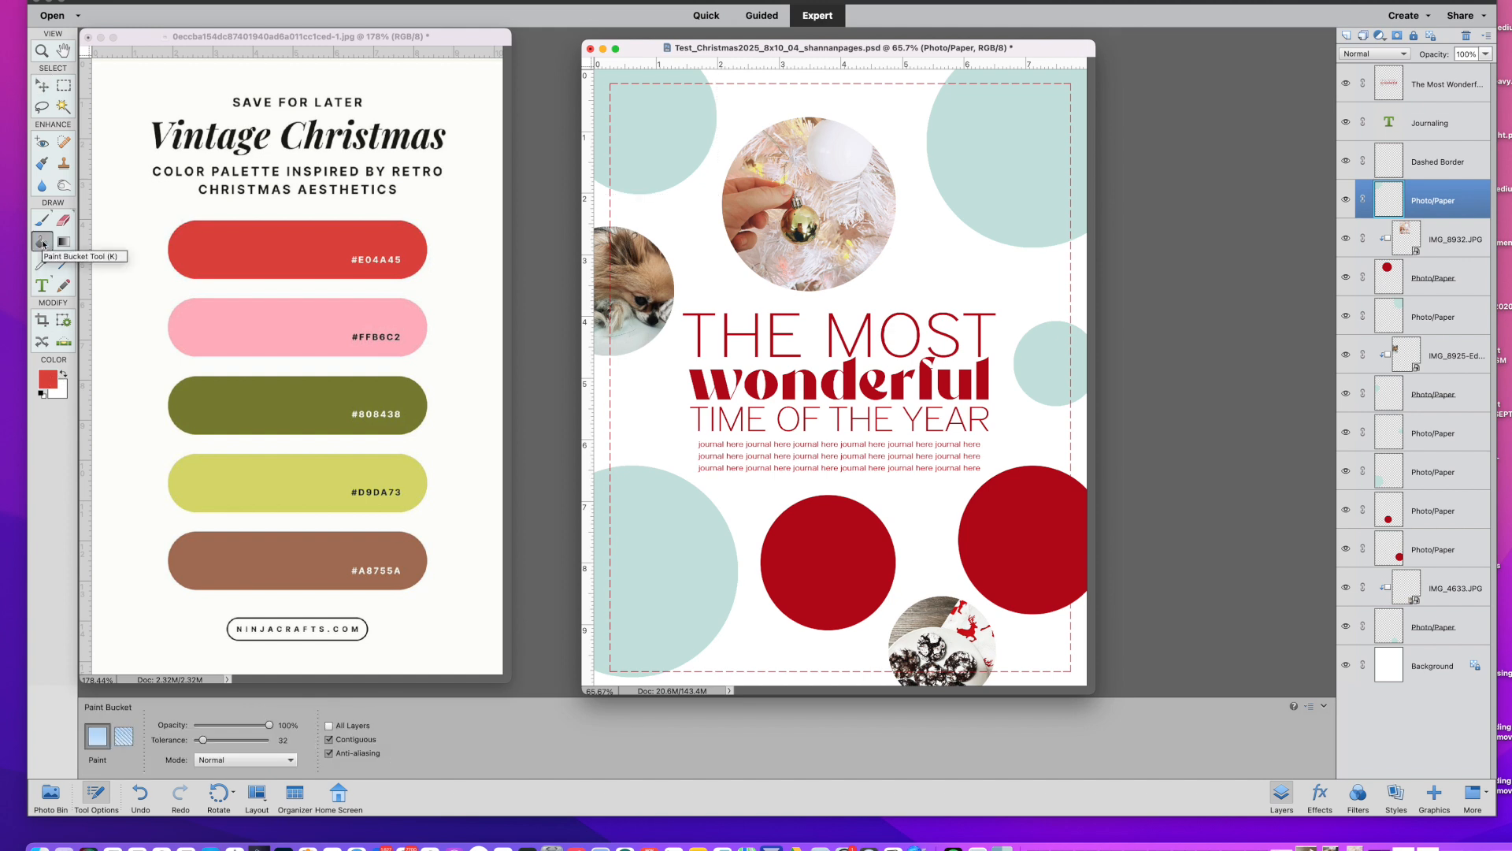
{"action": "left_click", "coordinate": [663, 145]}
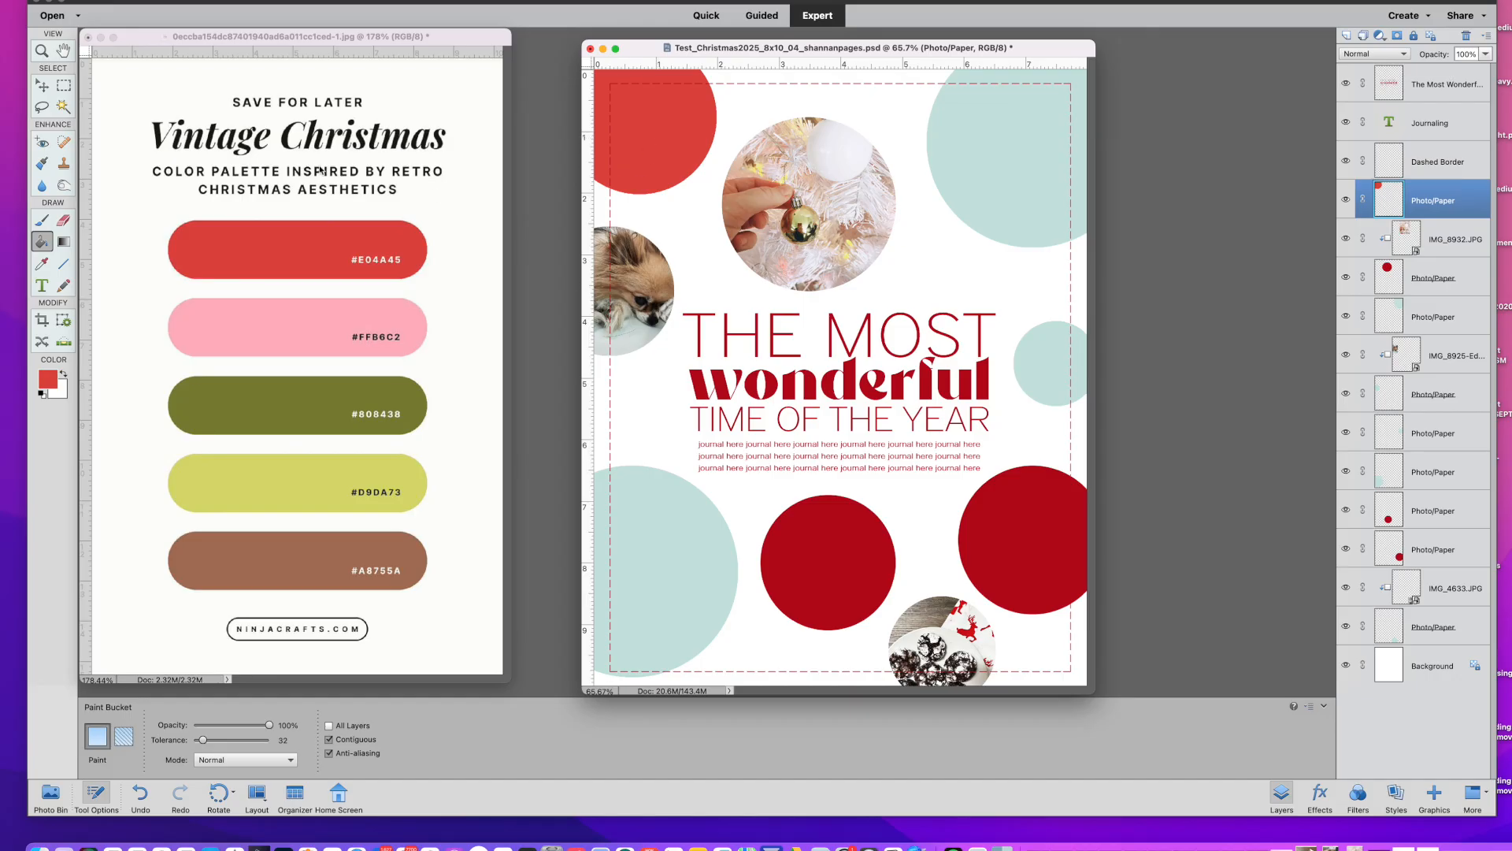
Fill the dark red circle at the page's lower-right edge with the sampled red #E04A45
{"action": "key", "text": "v"}
{"action": "left_click", "coordinate": [1060, 542]}
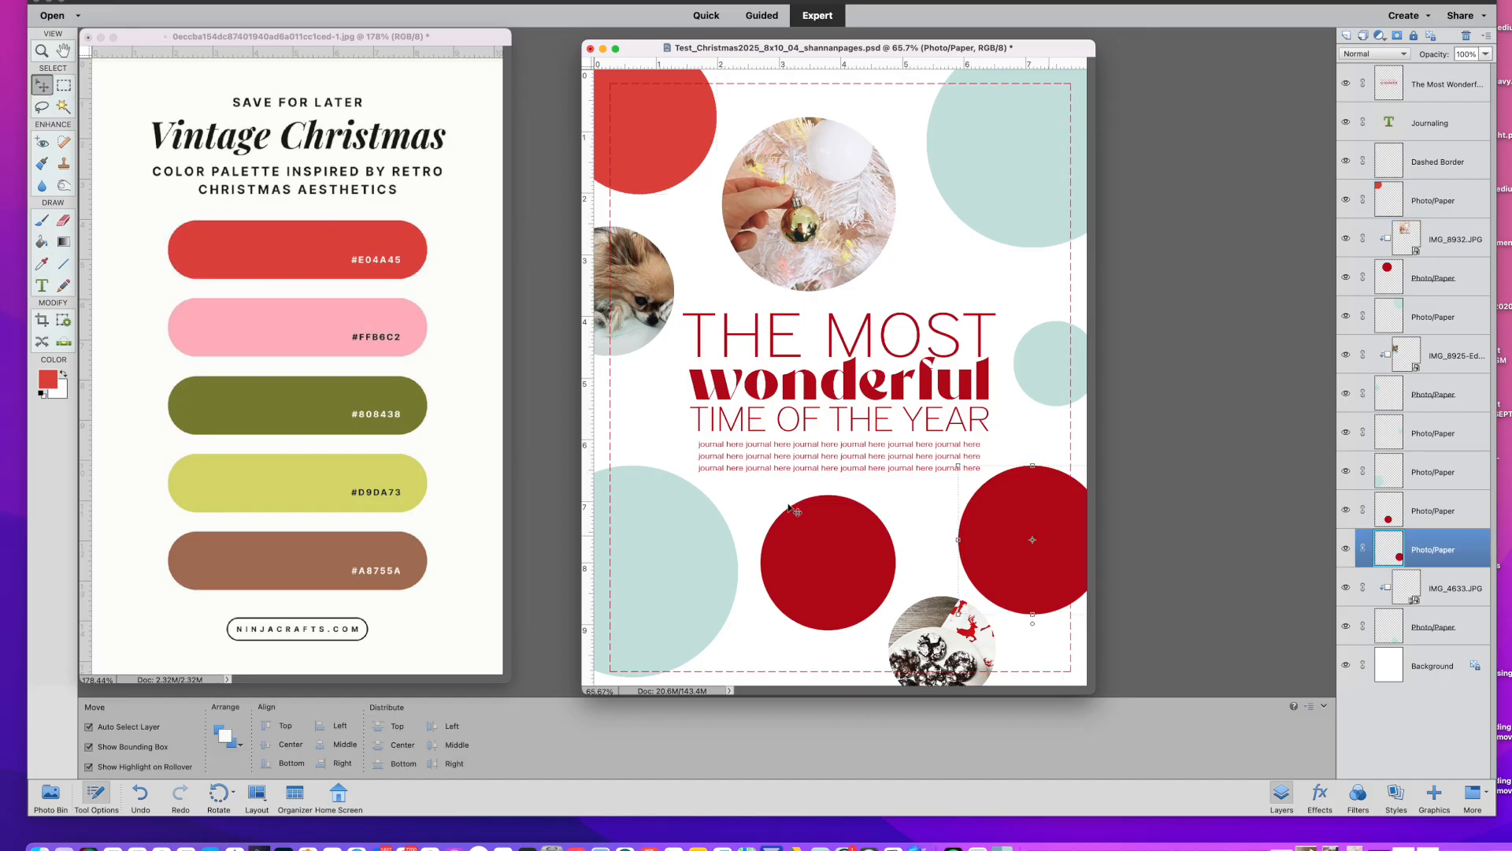
{"action": "left_click", "coordinate": [42, 242]}
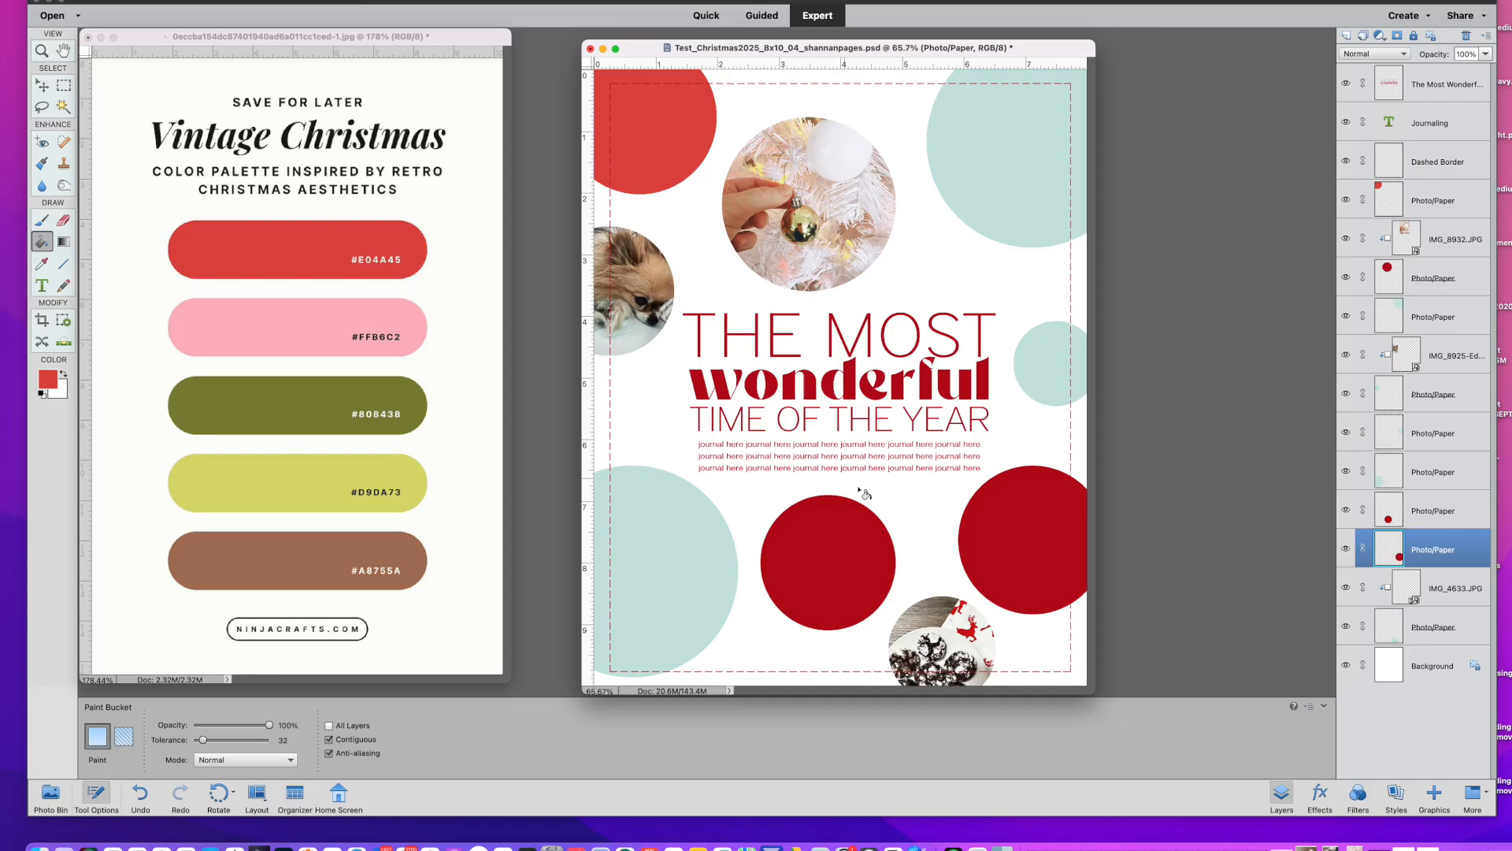
{"action": "left_click", "coordinate": [1037, 535]}
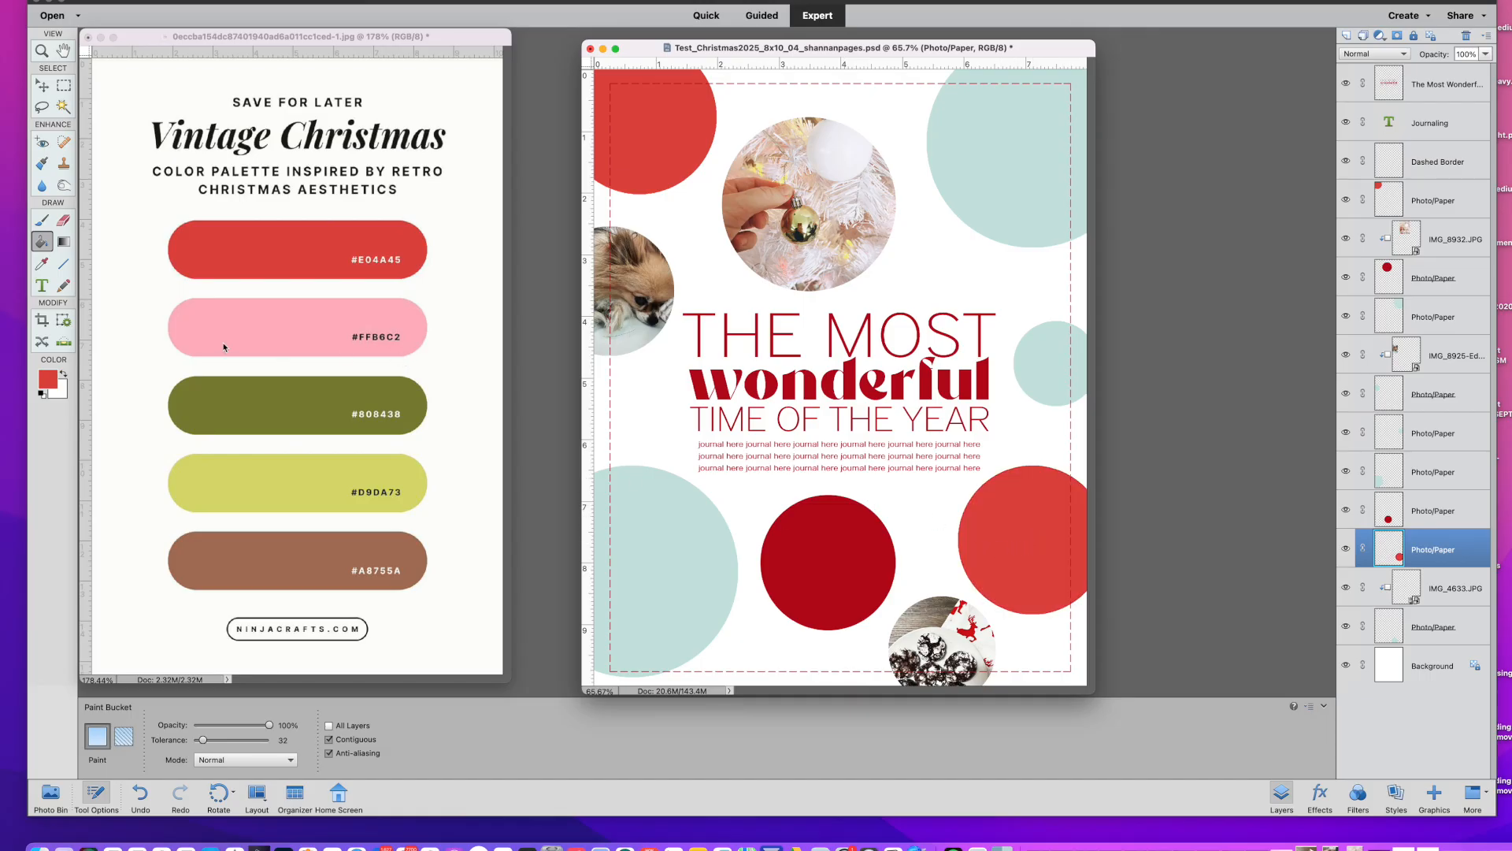
Sample the yellow-green #D9DA73 from the palette image and fill the template's upper-right teal circle with it
{"action": "left_click", "coordinate": [41, 266]}
{"action": "left_click", "coordinate": [284, 481]}
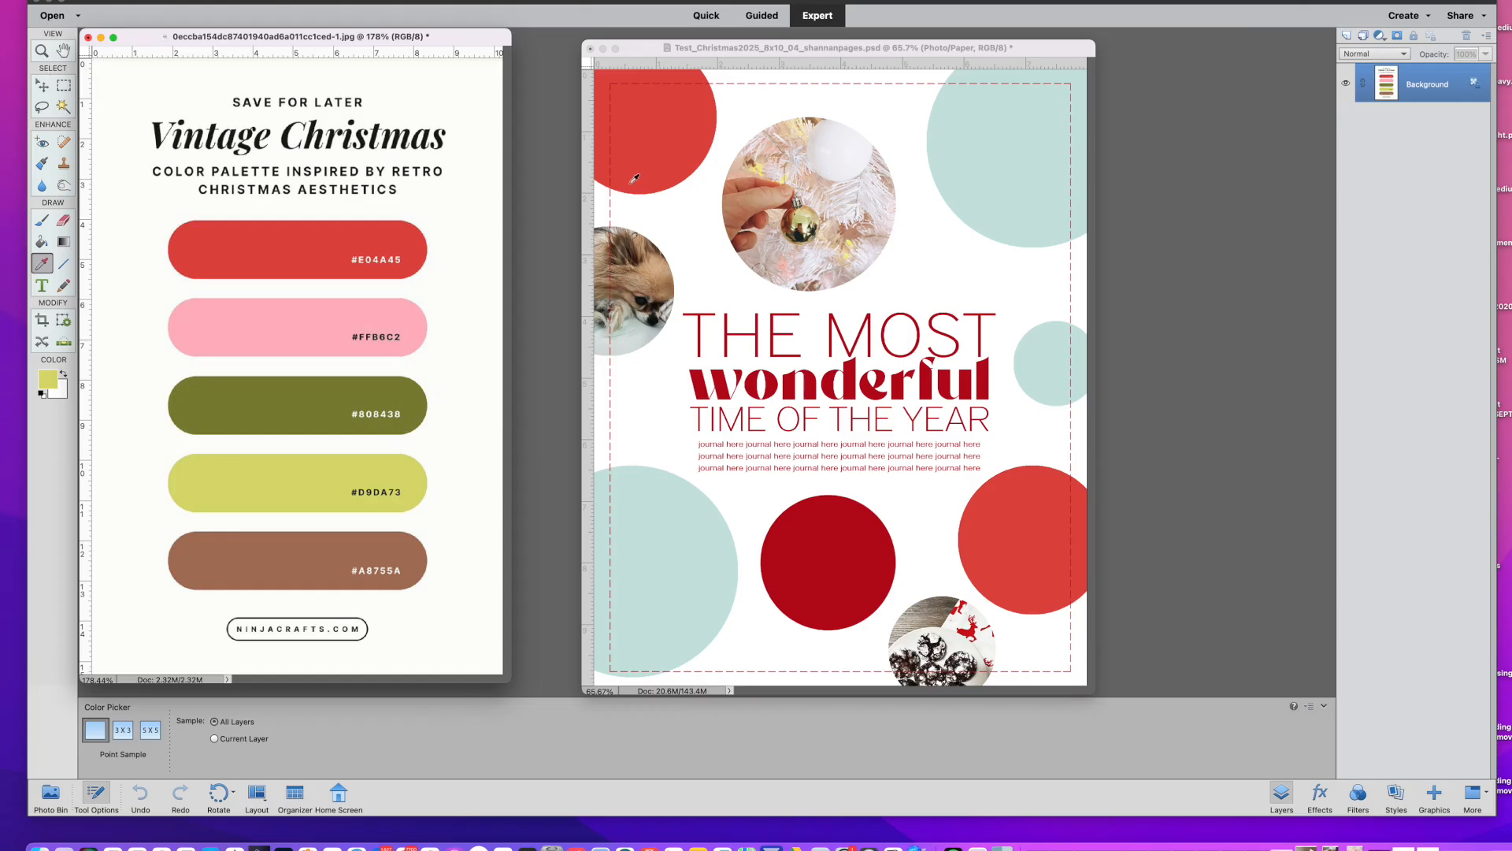
{"action": "left_click", "coordinate": [49, 89]}
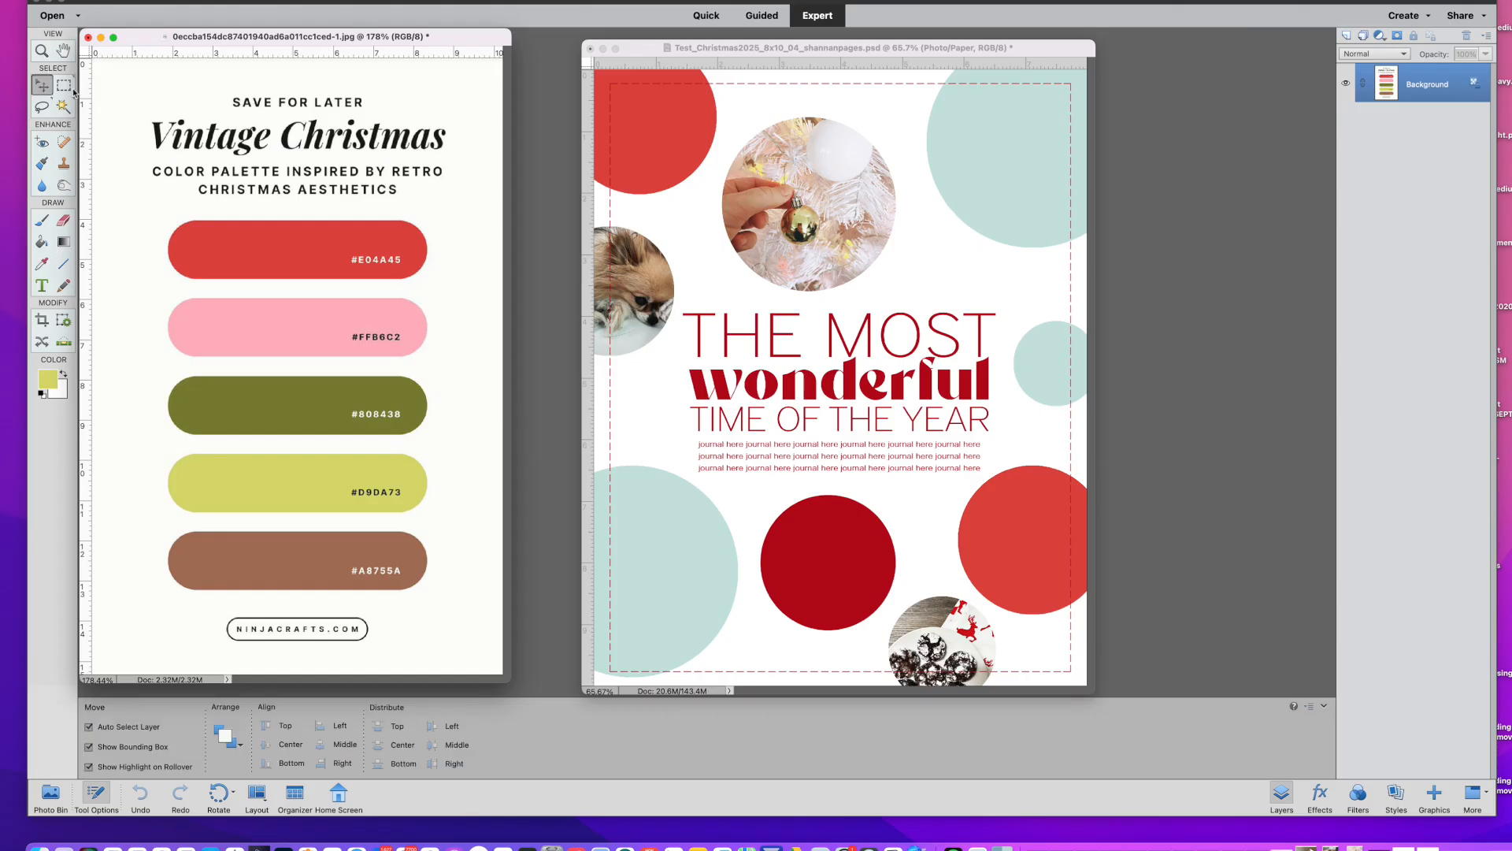
{"action": "left_click", "coordinate": [1037, 192]}
{"action": "left_click", "coordinate": [1028, 189]}
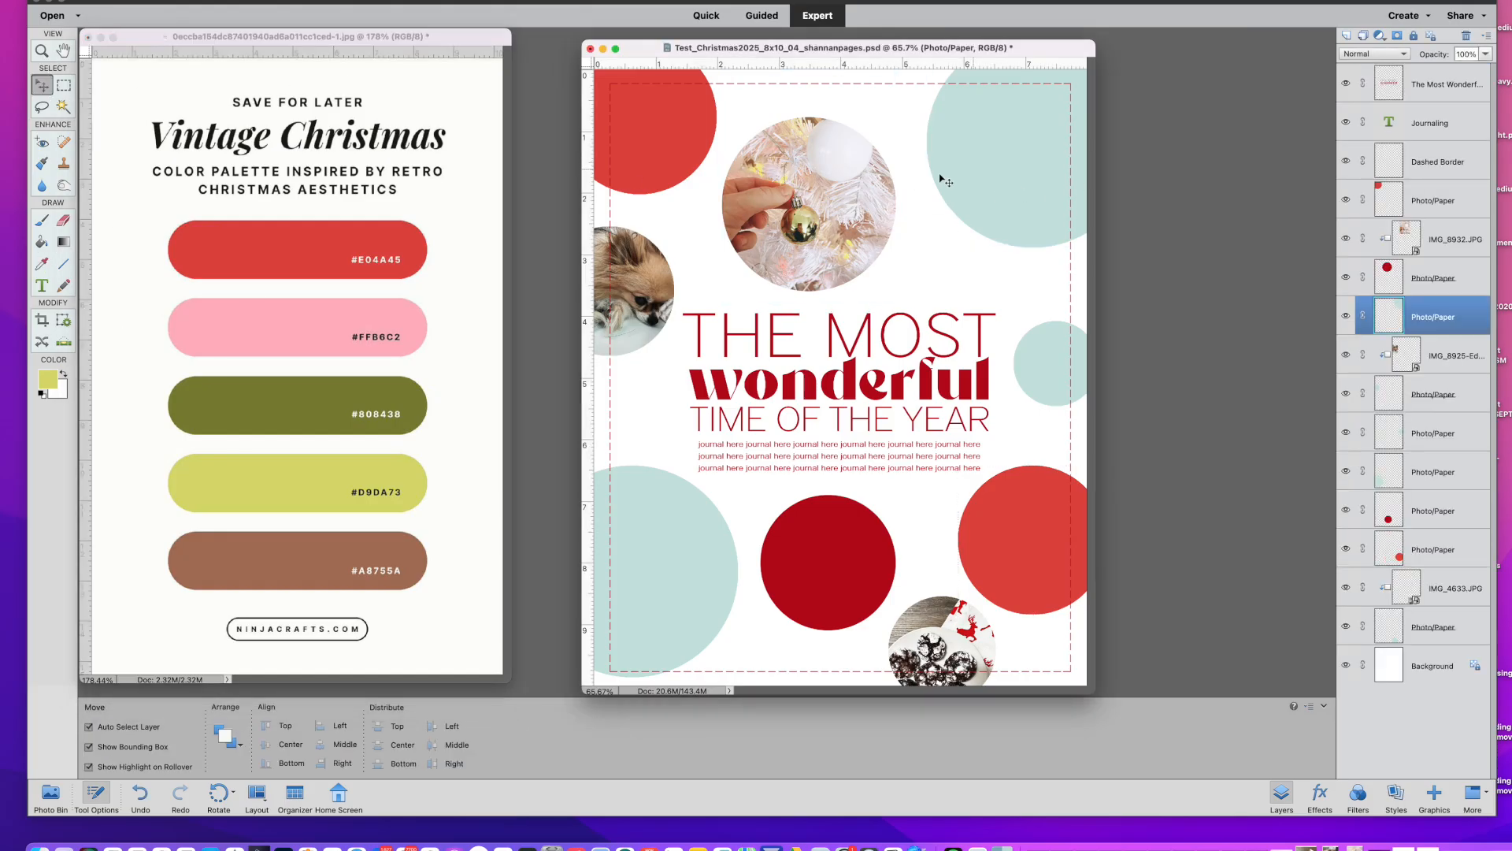
{"action": "left_click", "coordinate": [43, 242]}
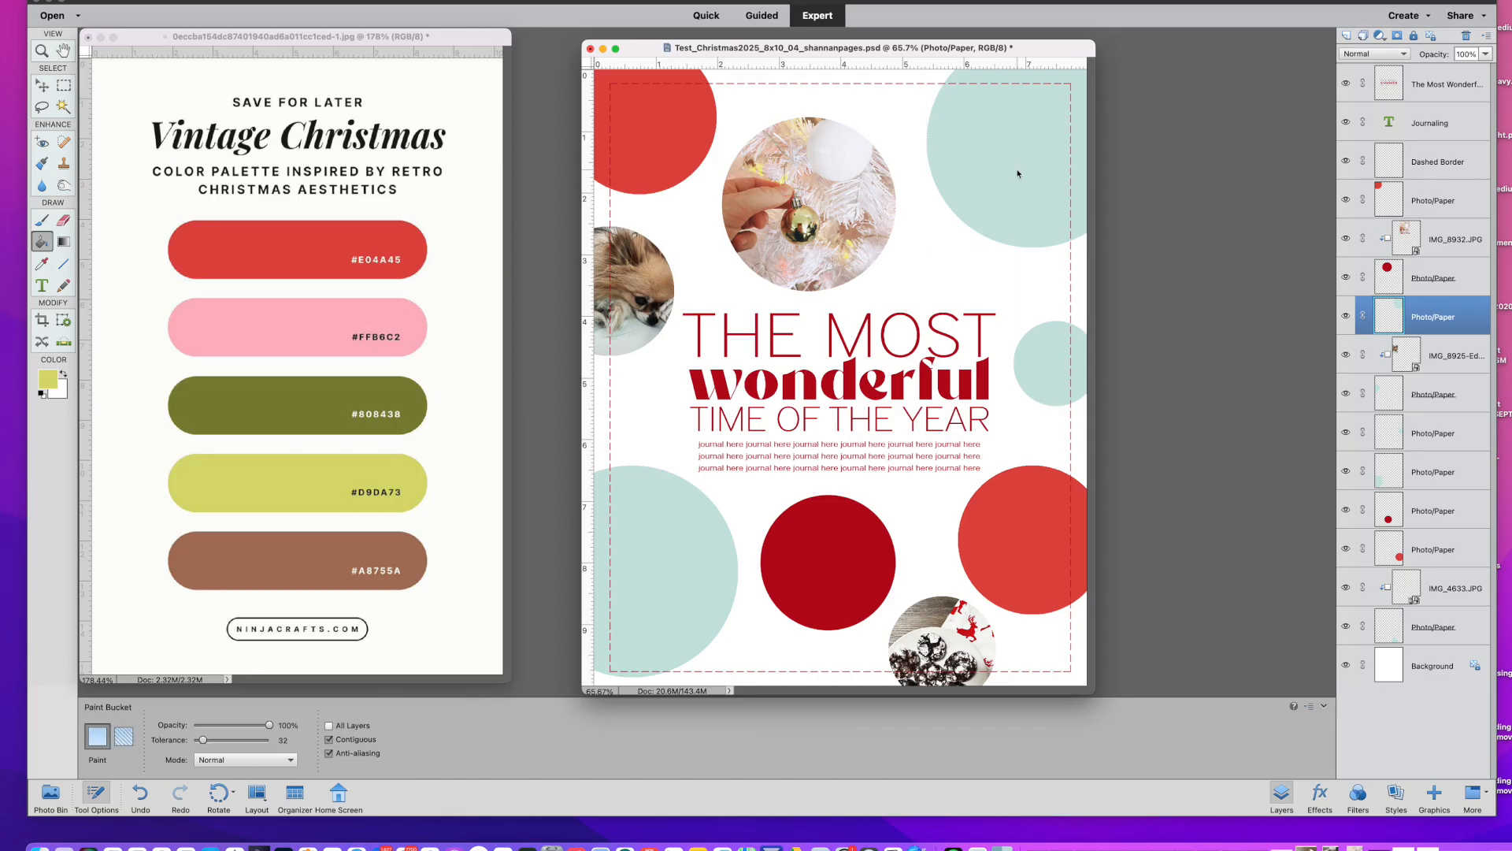
{"action": "left_click", "coordinate": [1022, 178]}
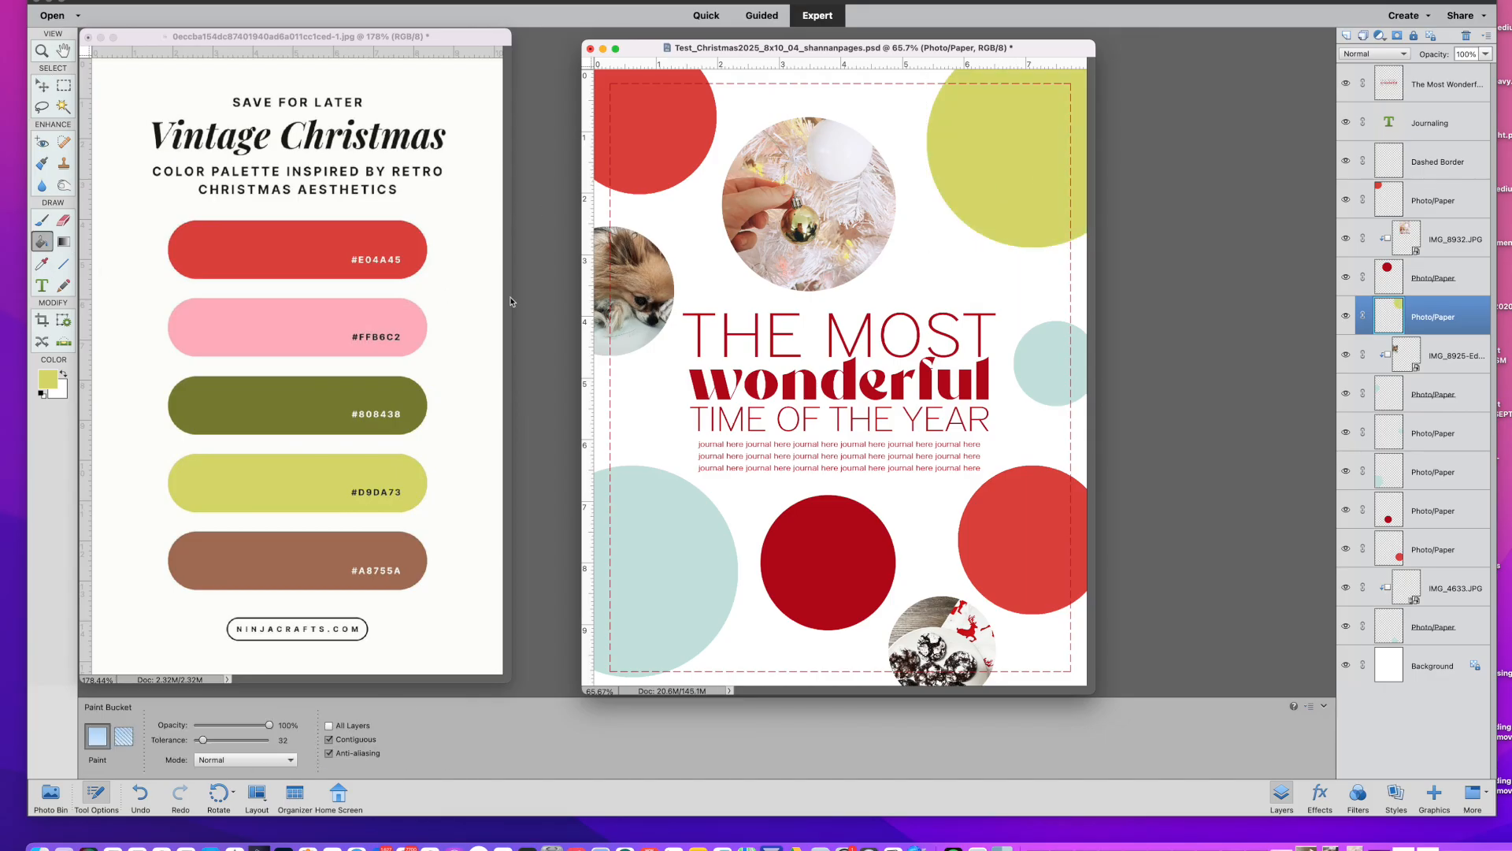
Fill the large teal circle at the page's lower-left edge with the sampled yellow-green #D9DA73
{"action": "left_click", "coordinate": [45, 87]}
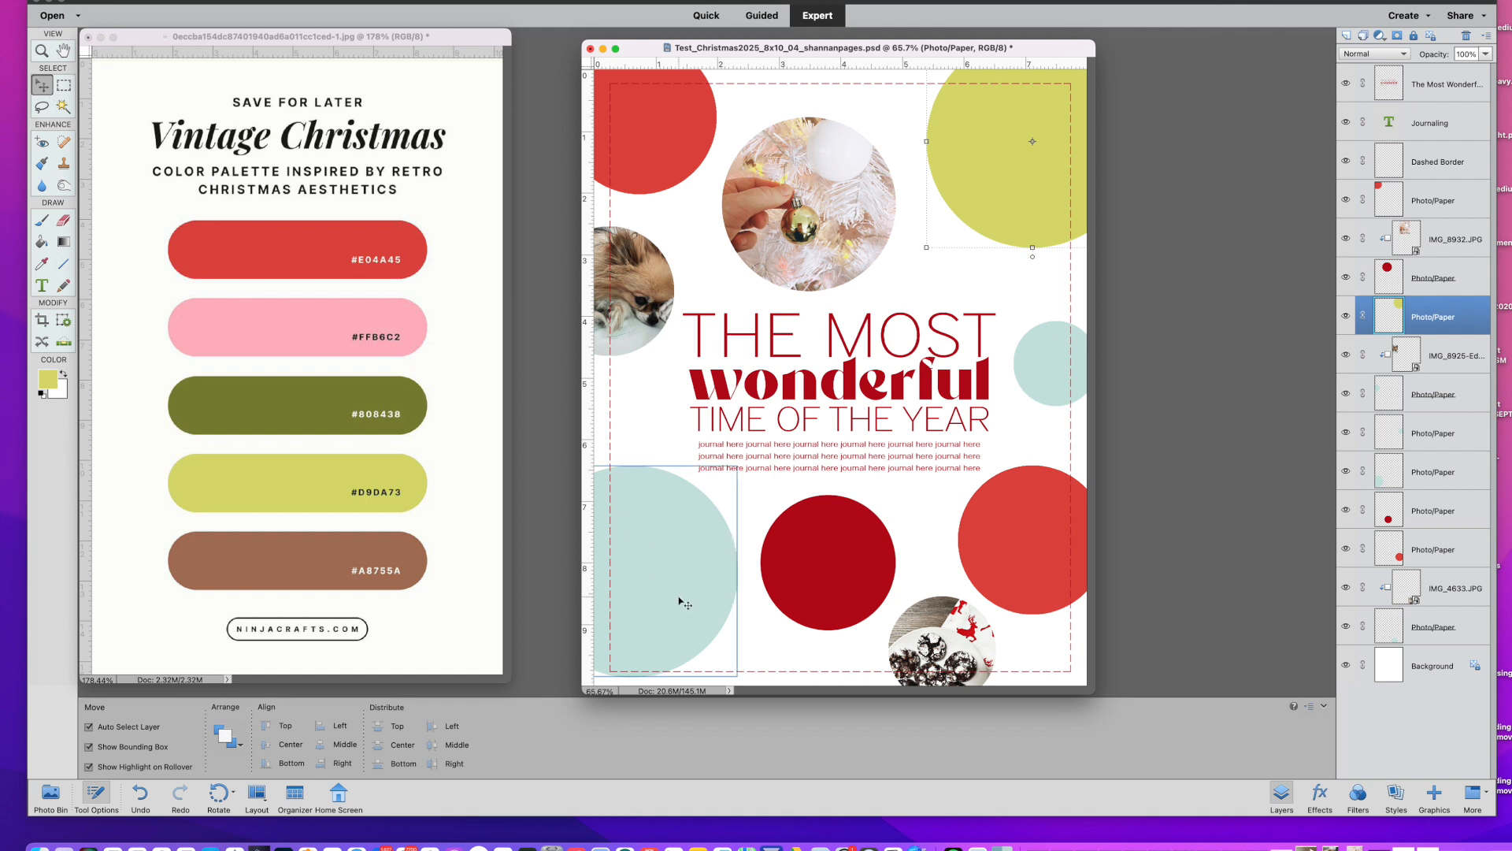
{"action": "left_click", "coordinate": [666, 605]}
{"action": "left_click", "coordinate": [42, 242]}
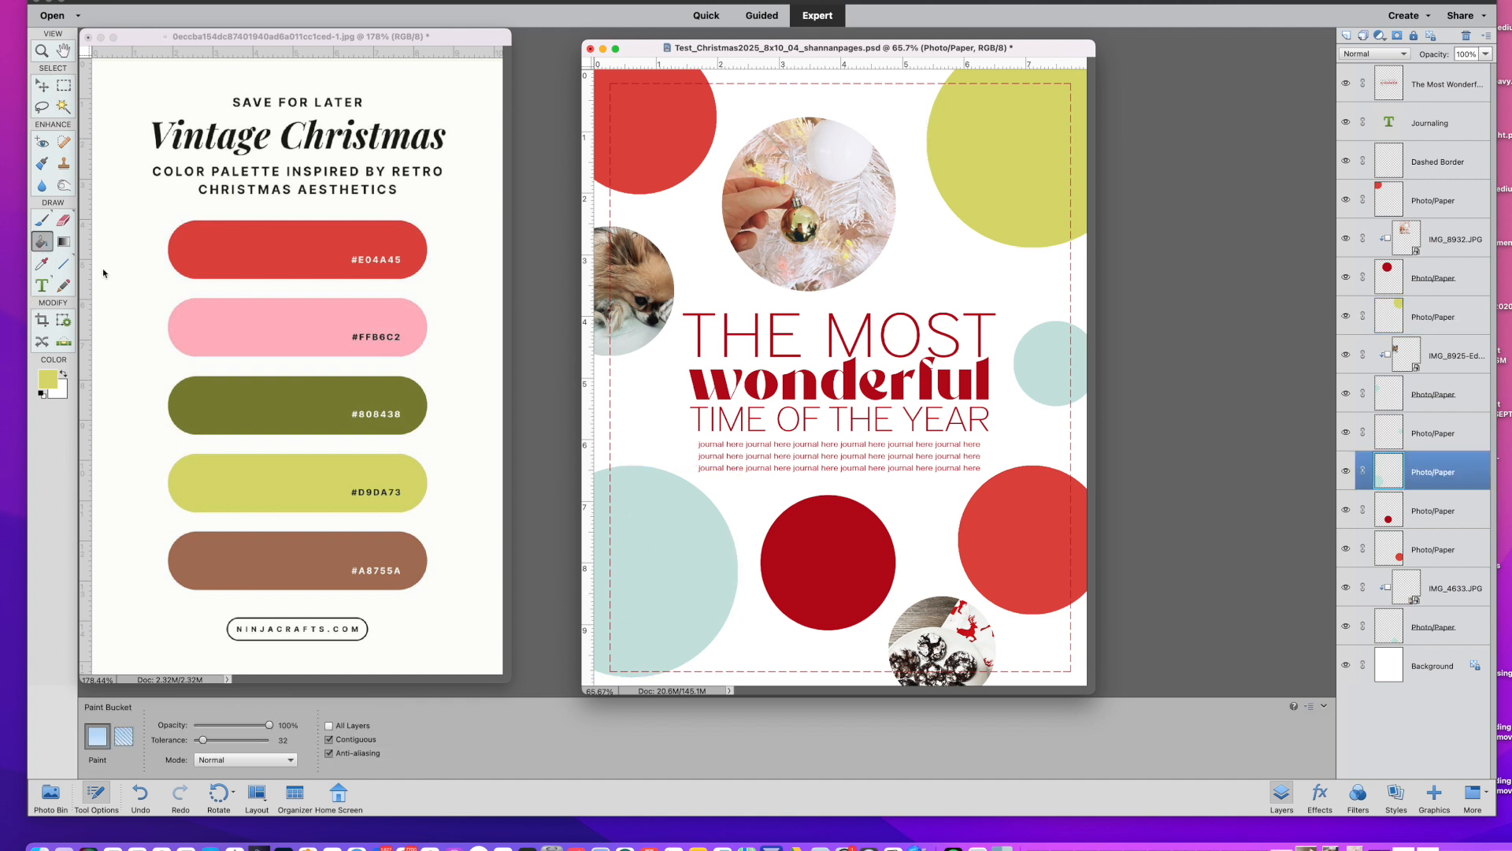
{"action": "left_click", "coordinate": [672, 587]}
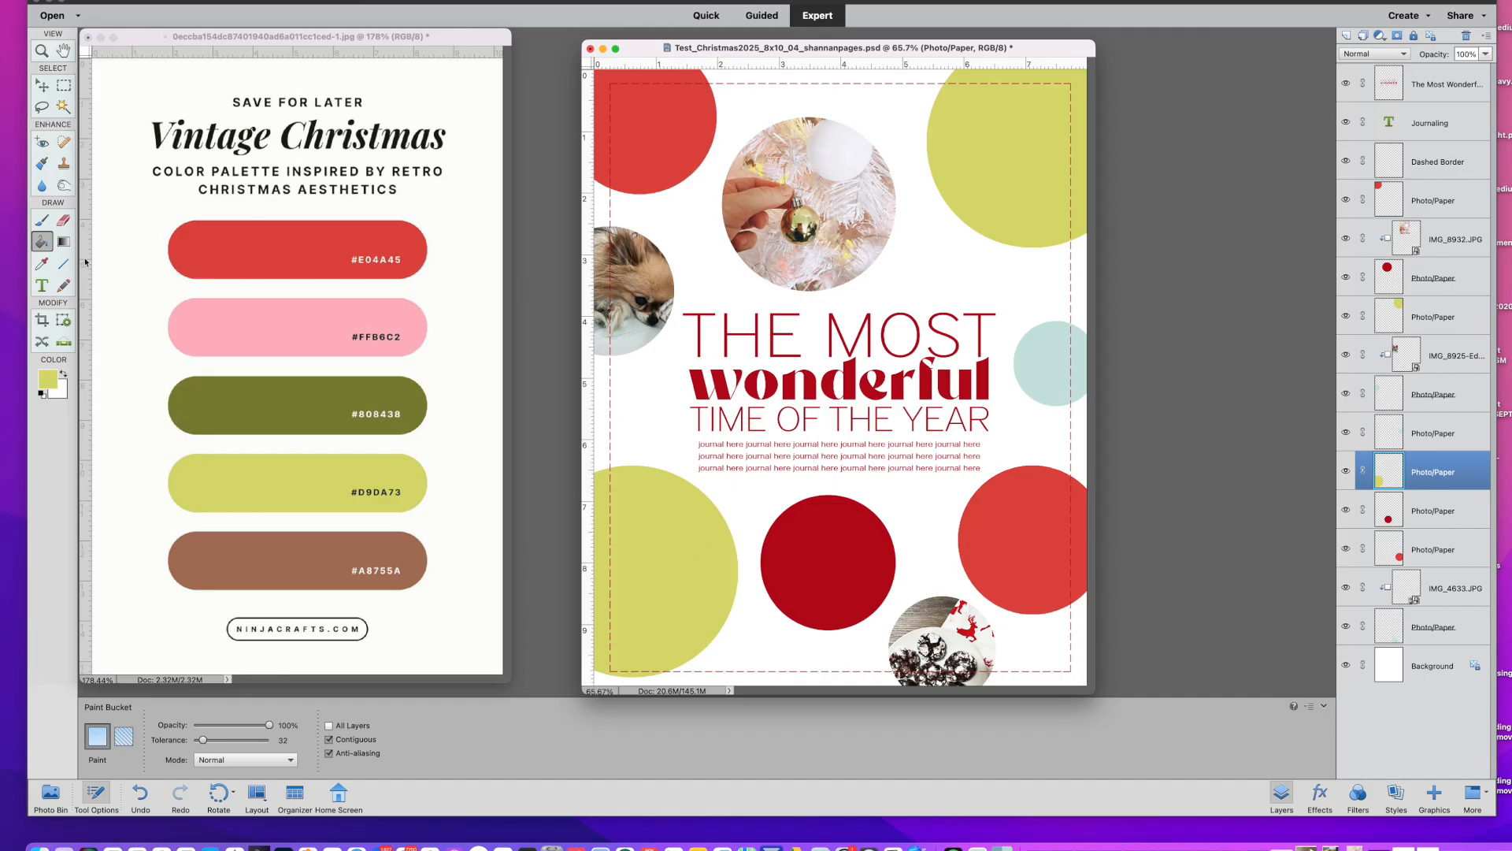
Sample the brown #A8755A from the palette image and fill the dark red circle at the page's lower centre with it
{"action": "left_click", "coordinate": [44, 265]}
{"action": "left_click", "coordinate": [332, 556]}
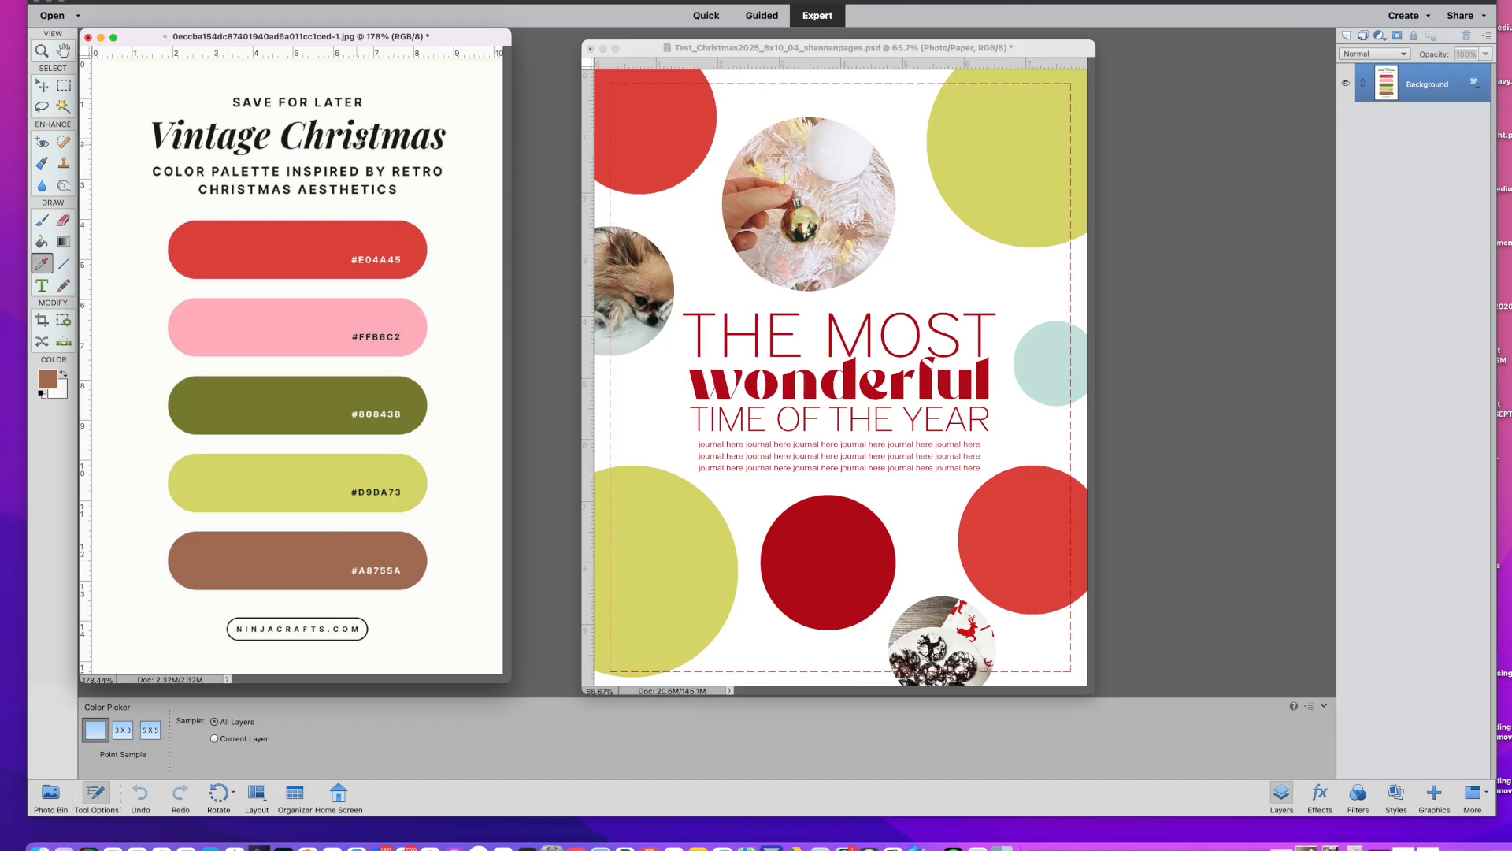
{"action": "left_click", "coordinate": [41, 86]}
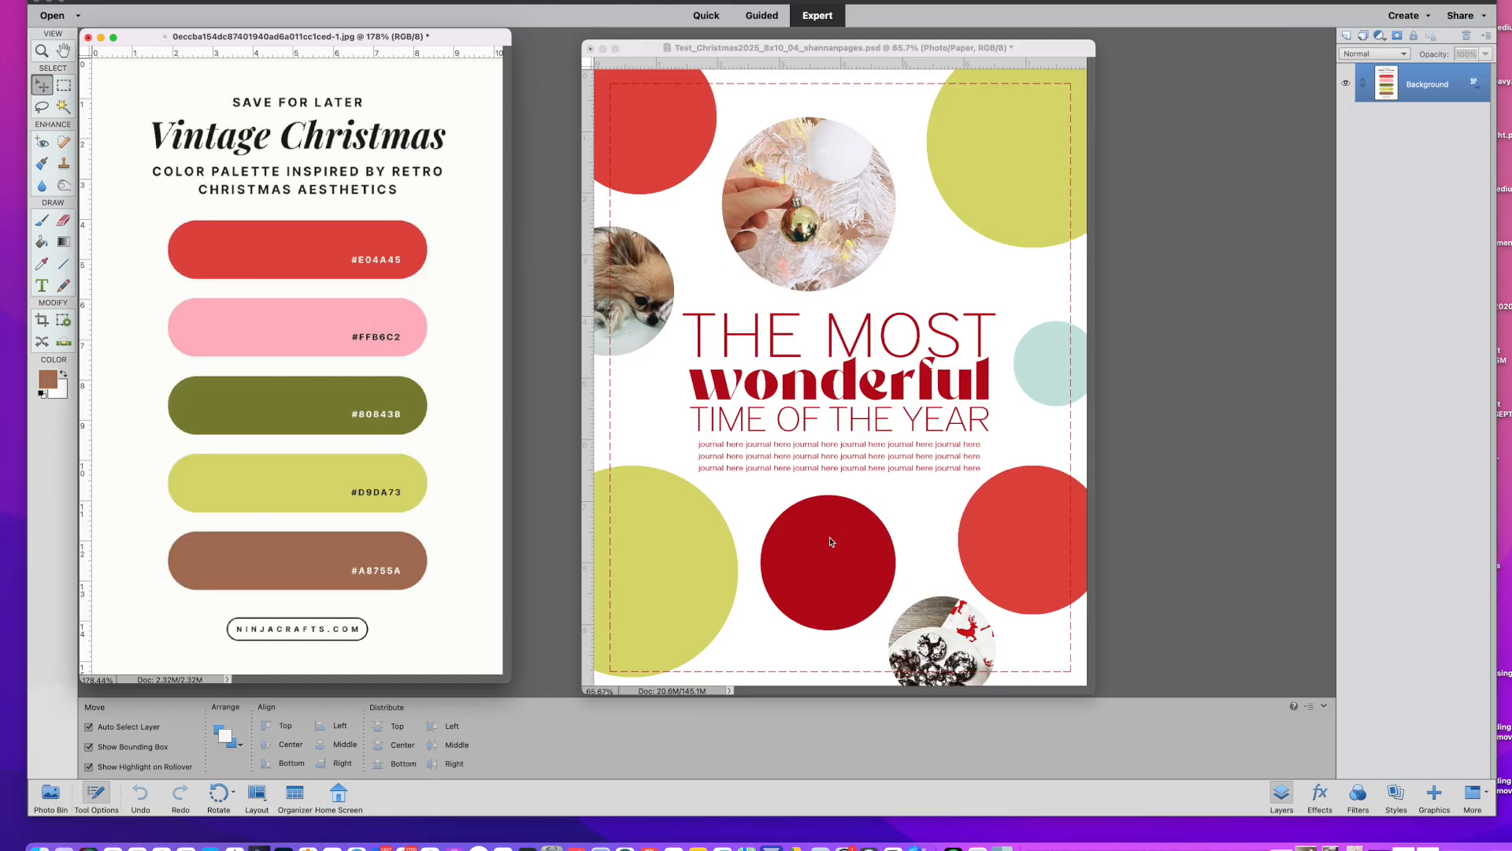
{"action": "left_click", "coordinate": [787, 544]}
{"action": "left_click", "coordinate": [834, 569]}
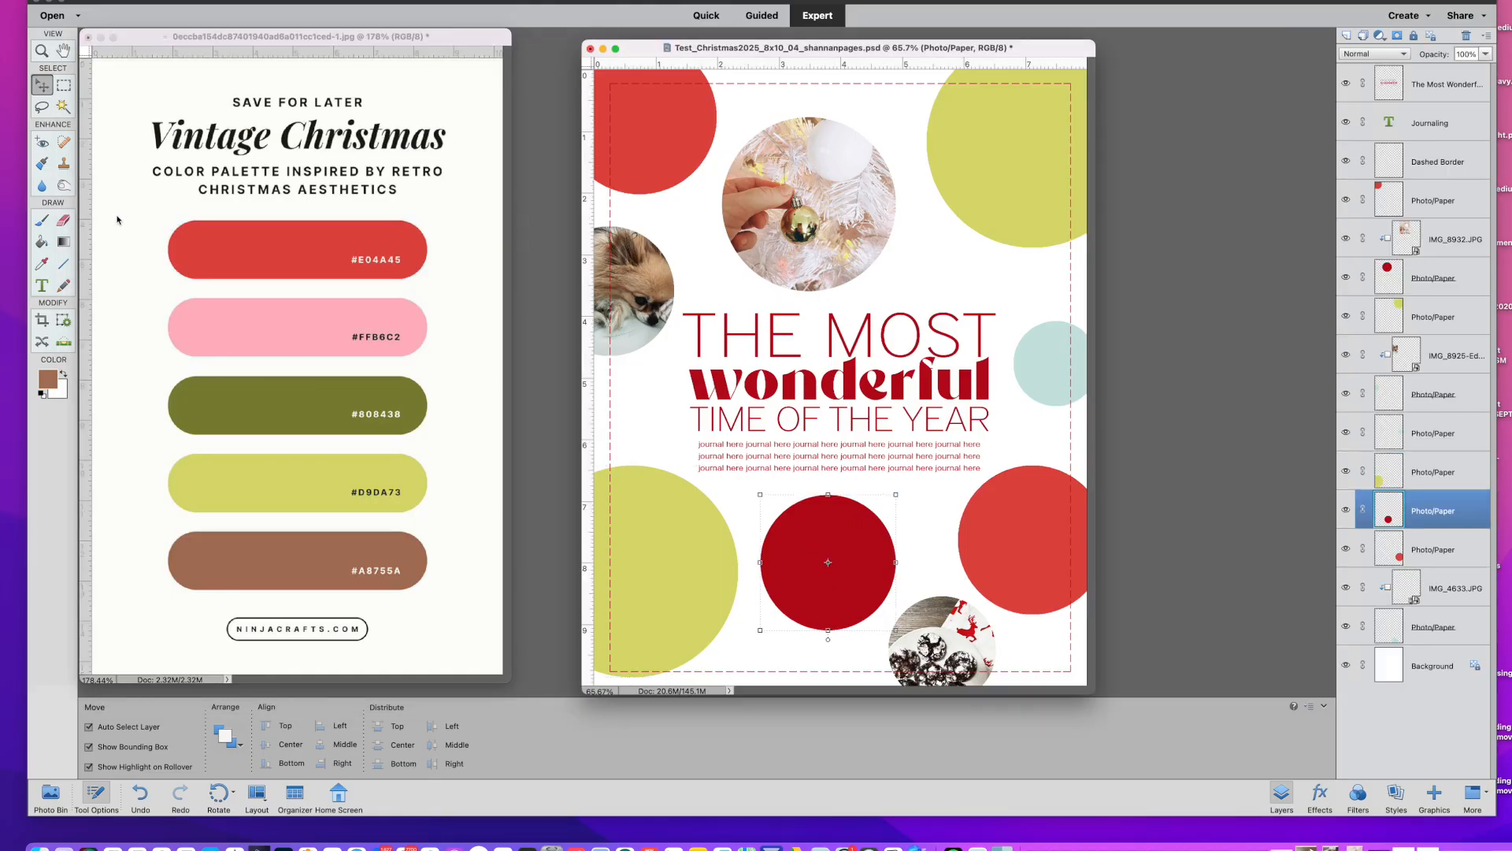
{"action": "left_click", "coordinate": [41, 243]}
{"action": "left_click", "coordinate": [814, 542]}
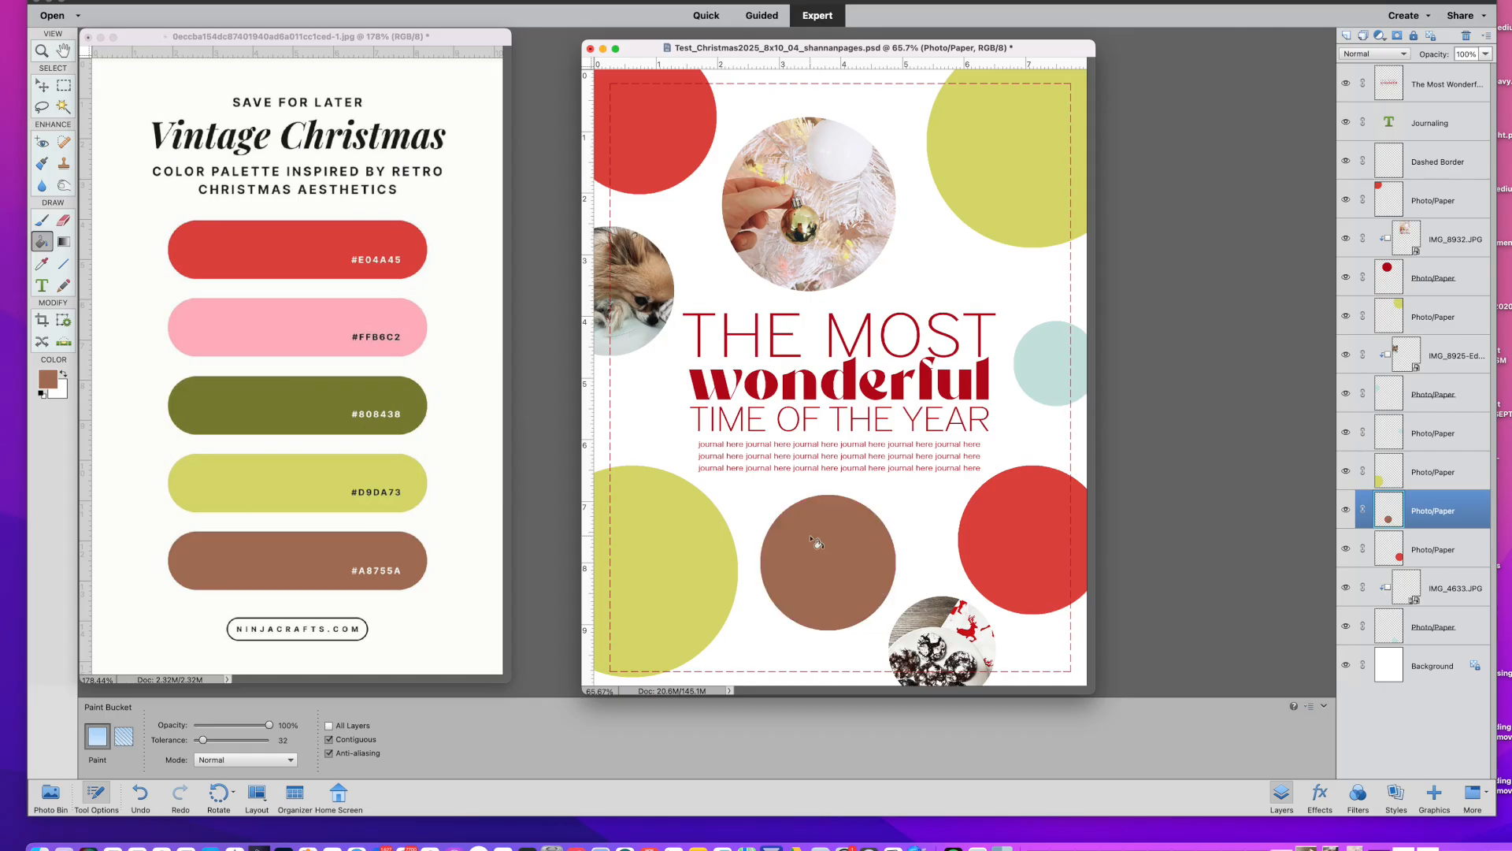
Fill the small teal circle at the page's right edge with the sampled brown #A8755A
{"action": "left_click", "coordinate": [42, 85]}
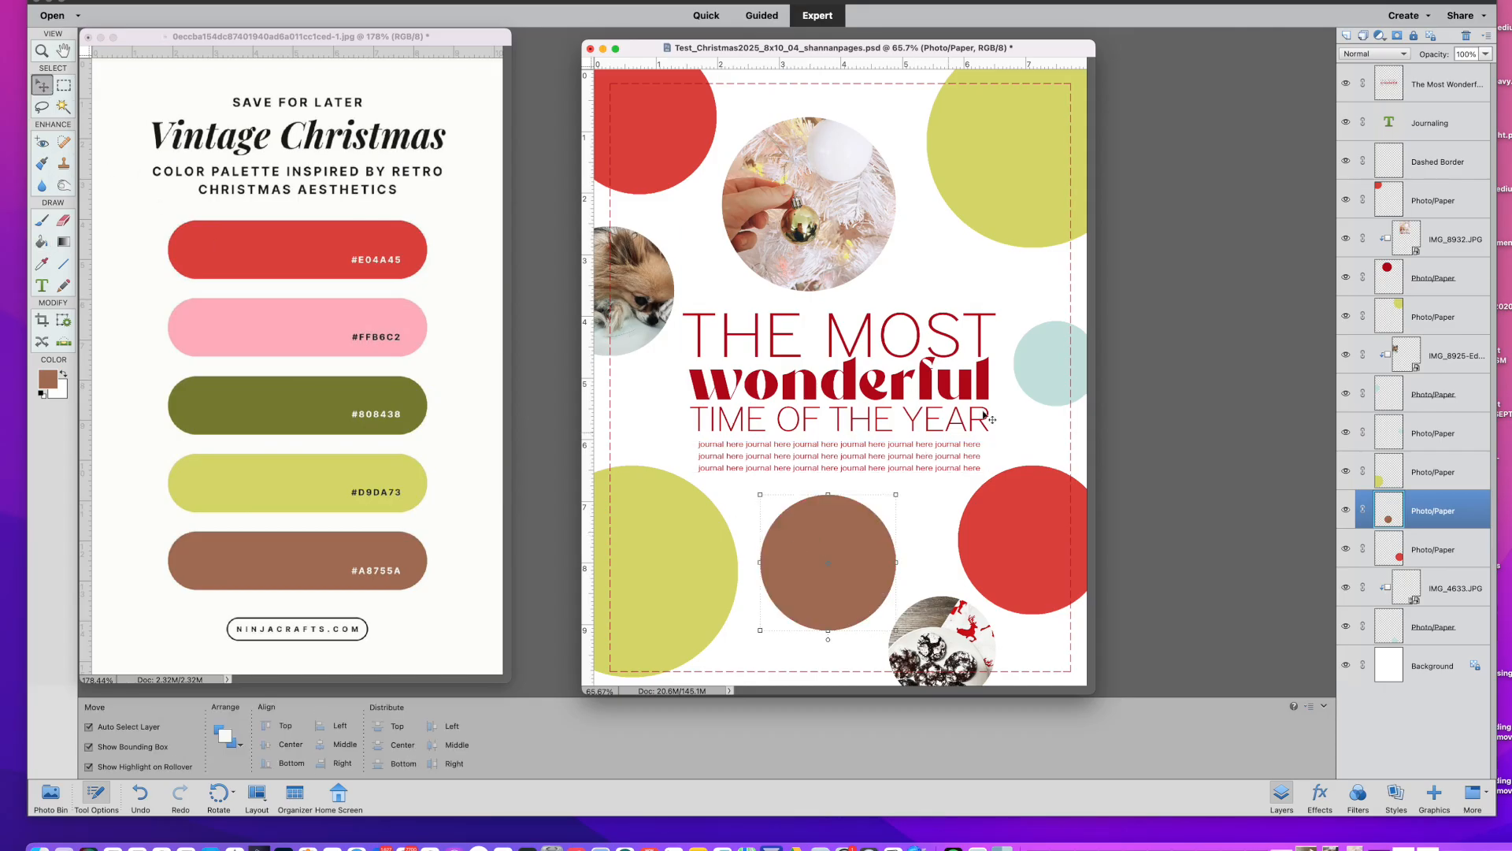
{"action": "left_click", "coordinate": [1053, 359]}
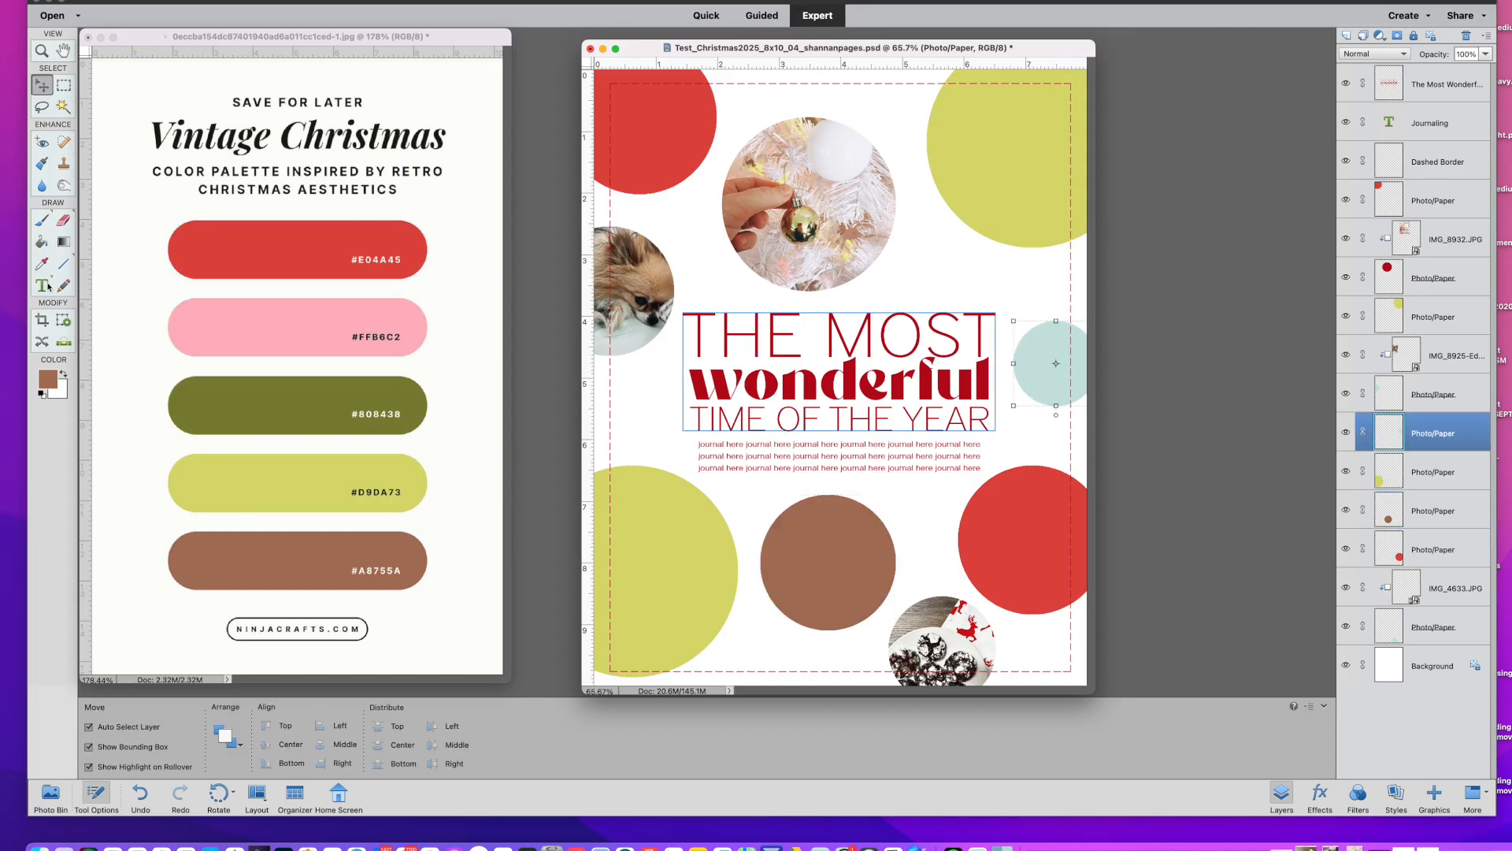
{"action": "left_click", "coordinate": [43, 242]}
{"action": "left_click", "coordinate": [1044, 363]}
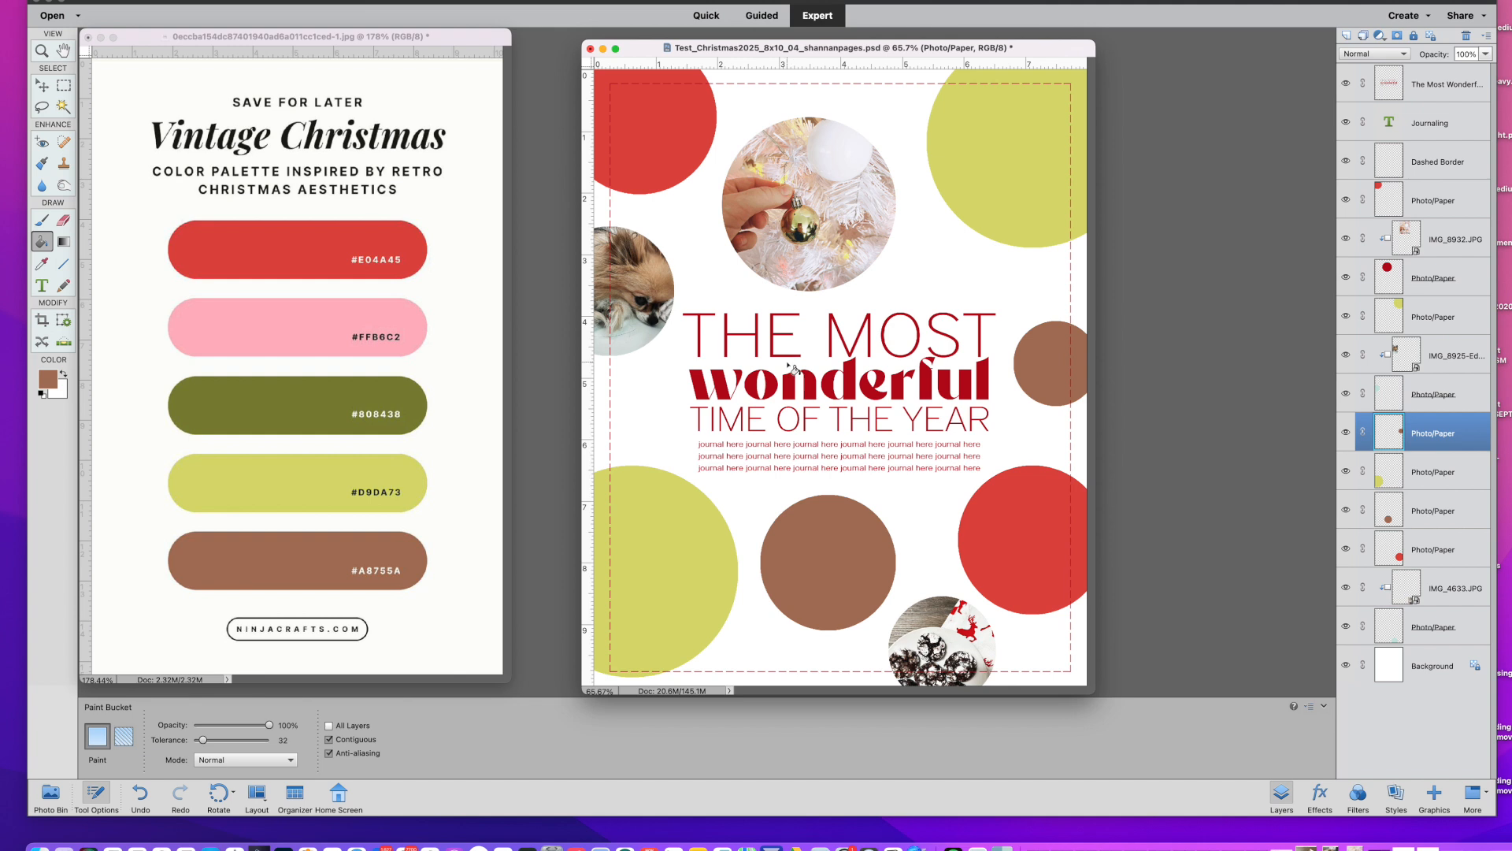
Sample the yellow-green #D9DA73 and fill the "The Most Wonderful Time" title layer with it, preserving transparency
{"action": "left_click", "coordinate": [44, 86]}
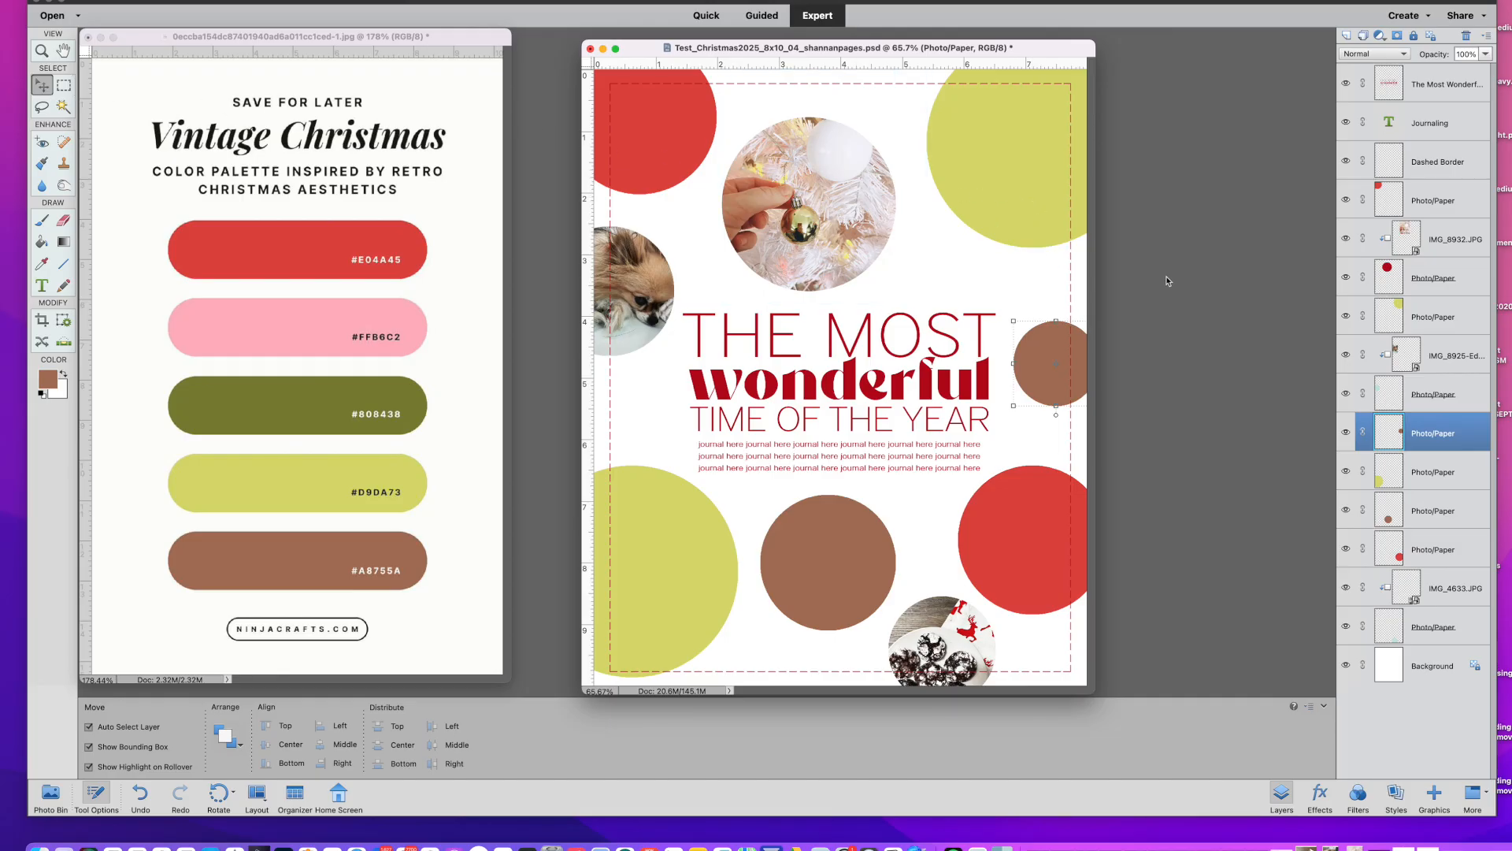
{"action": "left_click", "coordinate": [981, 379]}
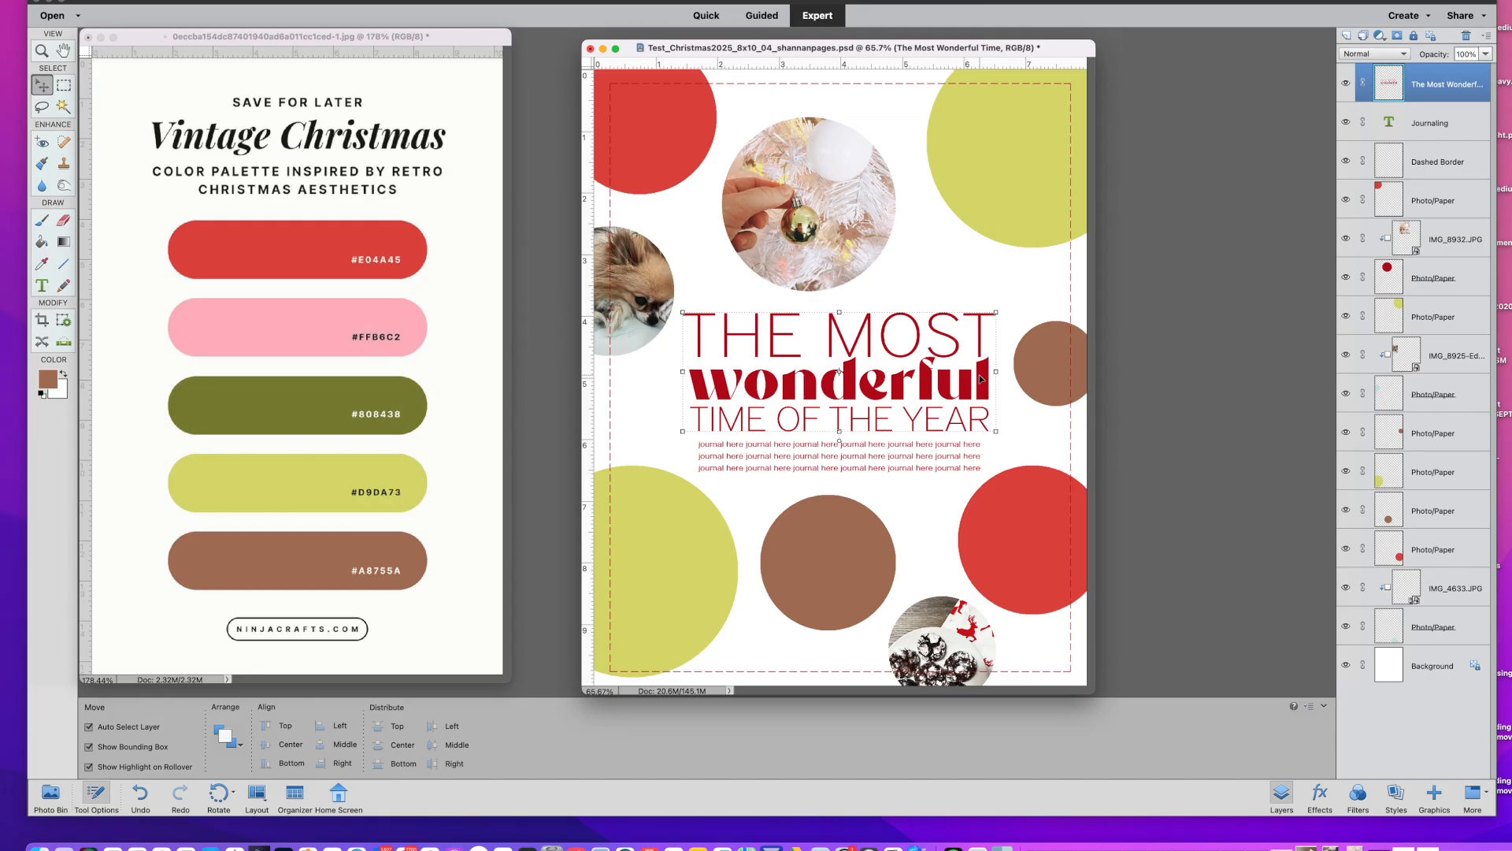
{"action": "left_click", "coordinate": [42, 263]}
{"action": "left_click", "coordinate": [234, 480]}
{"action": "left_click", "coordinate": [42, 85]}
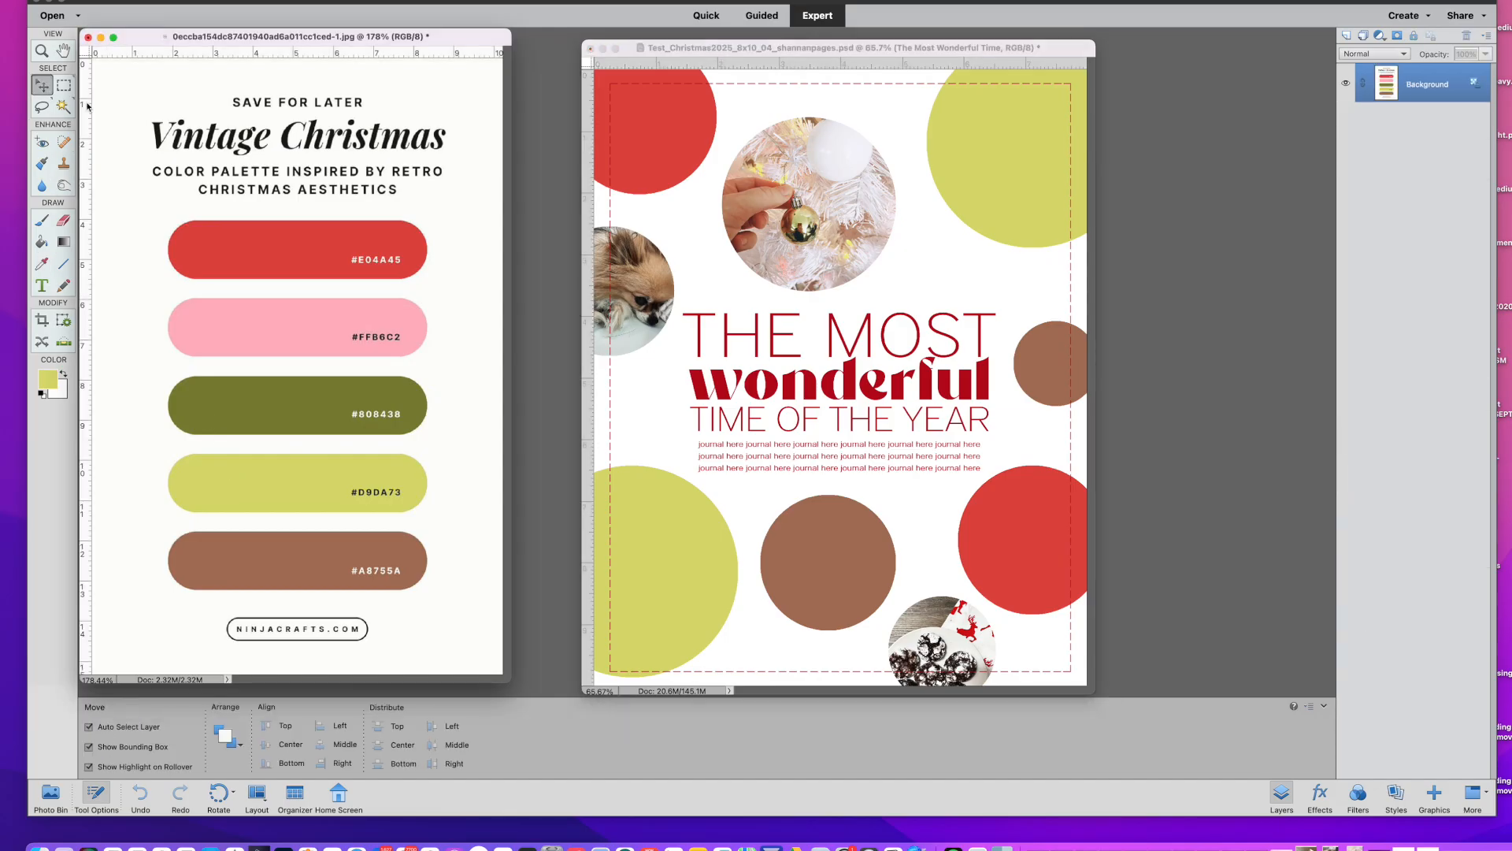
{"action": "left_click", "coordinate": [800, 370]}
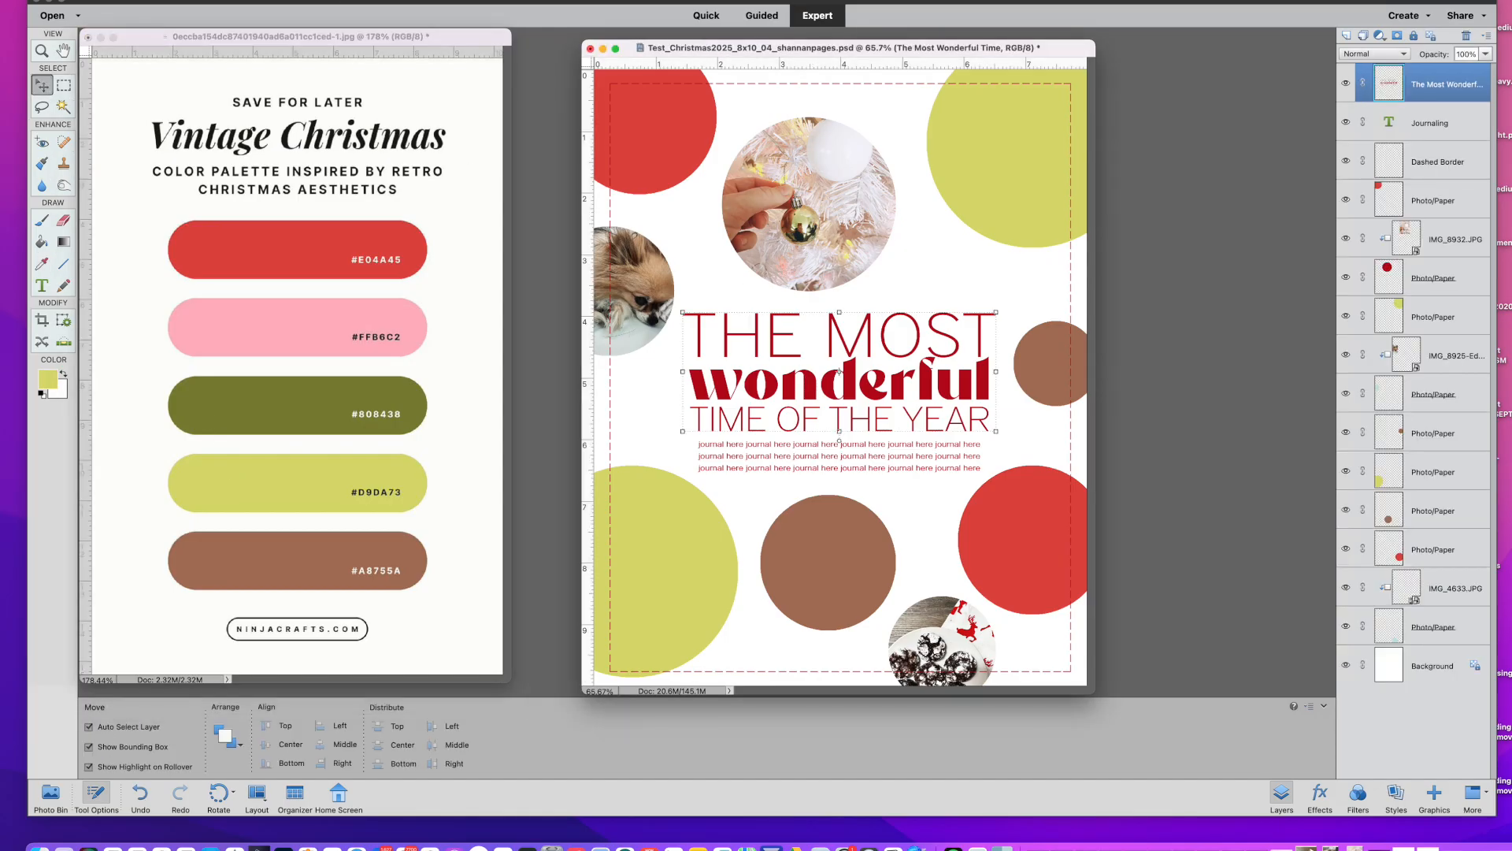
{"action": "left_click", "coordinate": [246, 1]}
{"action": "left_click", "coordinate": [252, 114]}
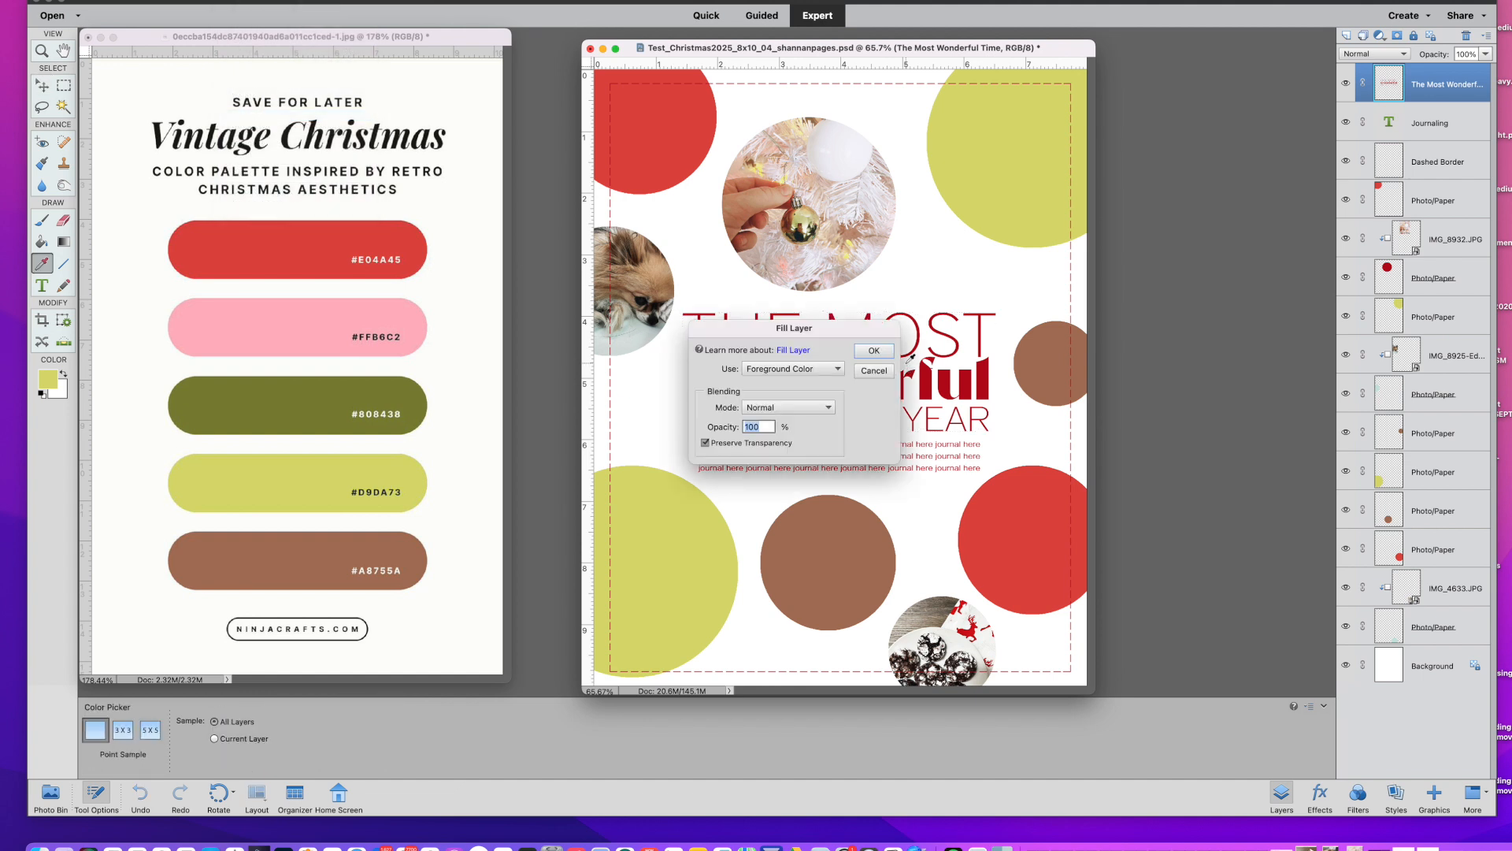
{"action": "left_click", "coordinate": [874, 351]}
{"action": "left_click", "coordinate": [955, 281]}
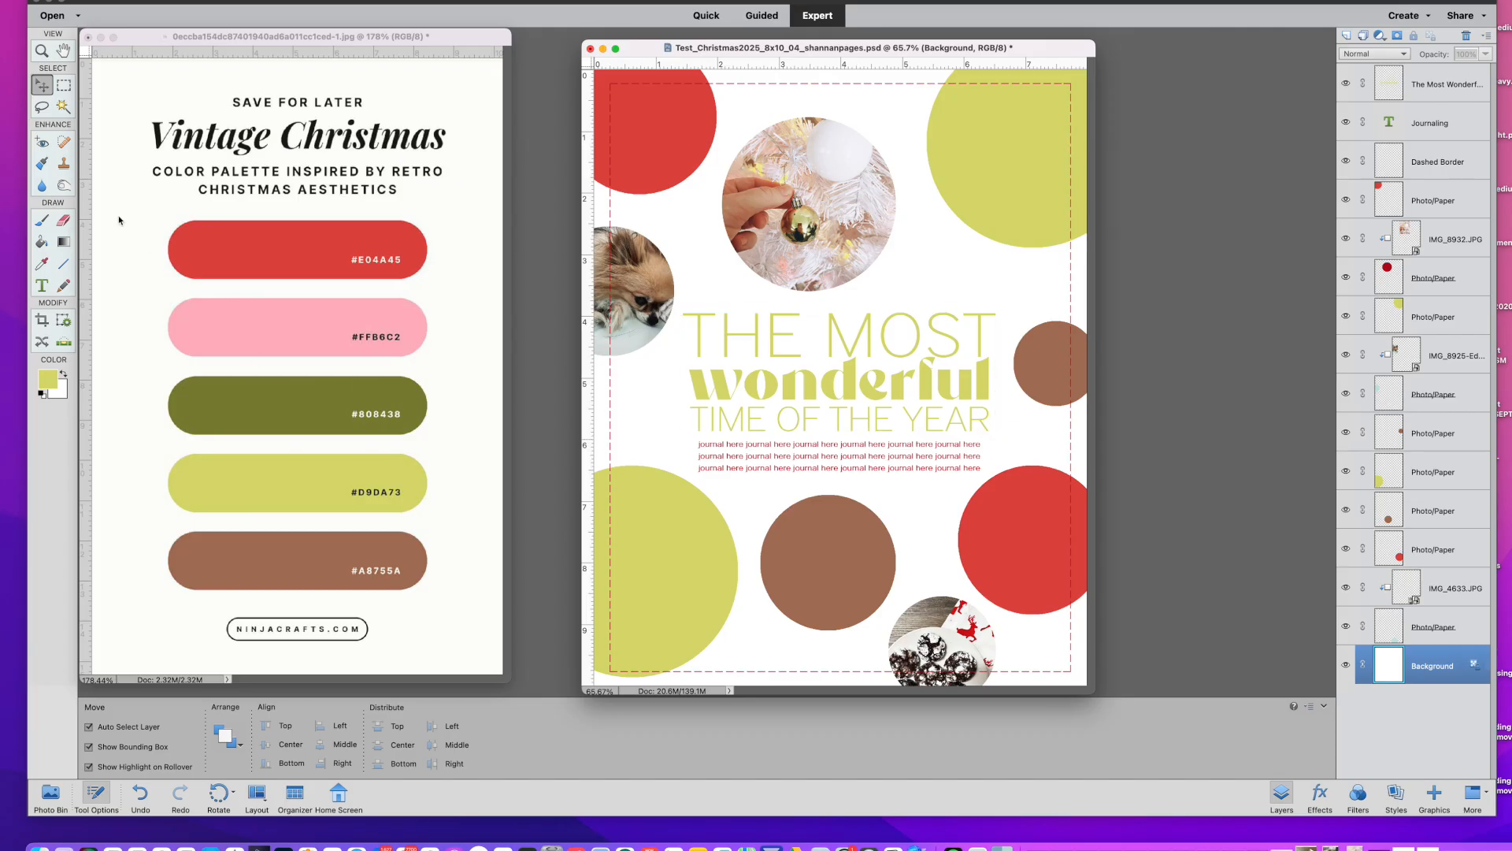
Sample the red #E04A45 and fill the "The Most Wonderful Time" title layer with it, preserving transparency
{"action": "left_click", "coordinate": [43, 262]}
{"action": "left_click", "coordinate": [240, 250]}
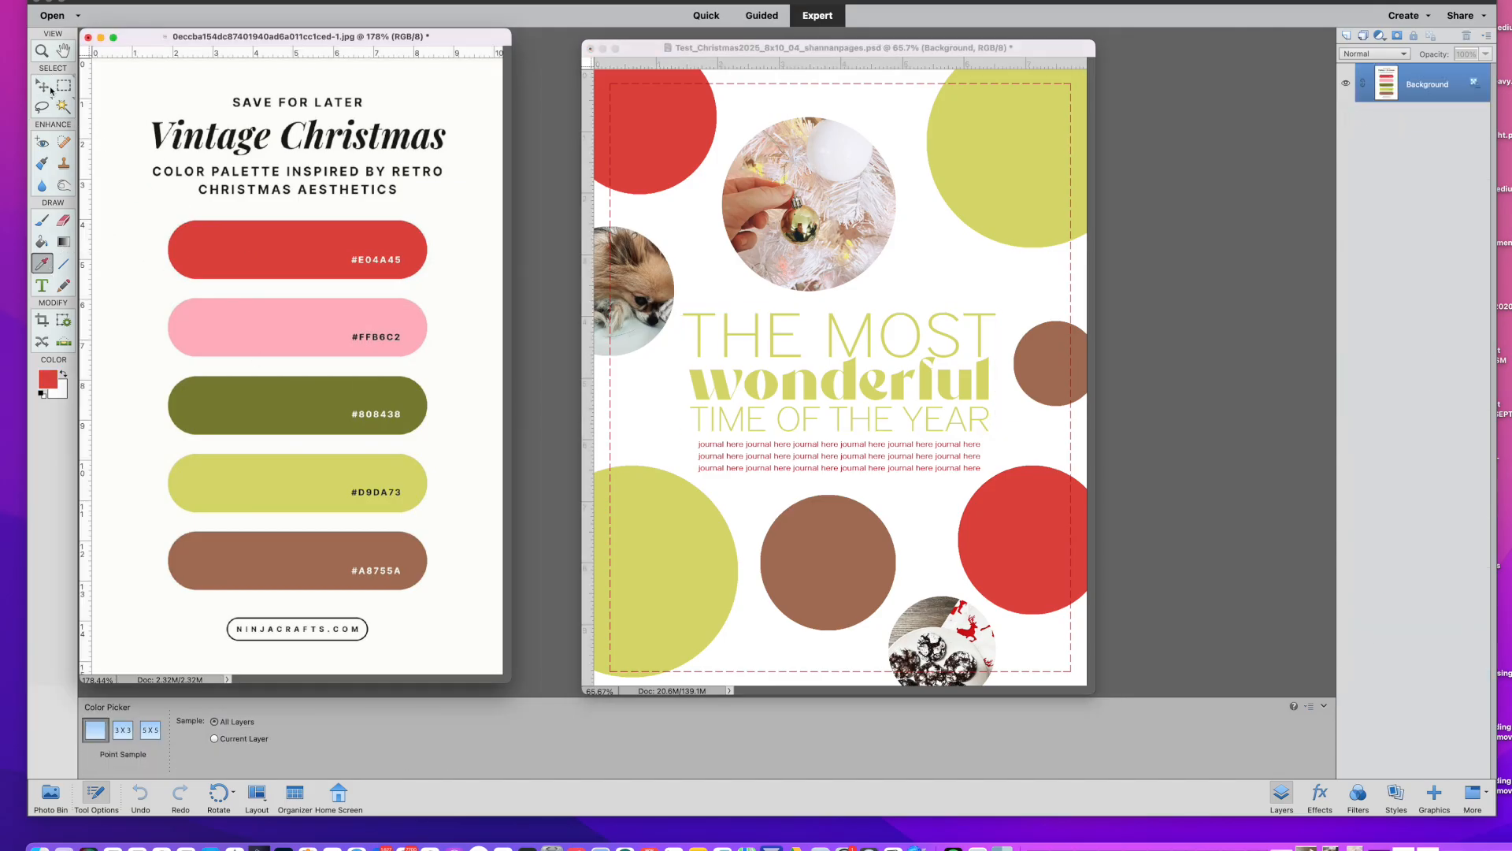
{"action": "left_click", "coordinate": [42, 84]}
{"action": "left_click", "coordinate": [837, 388]}
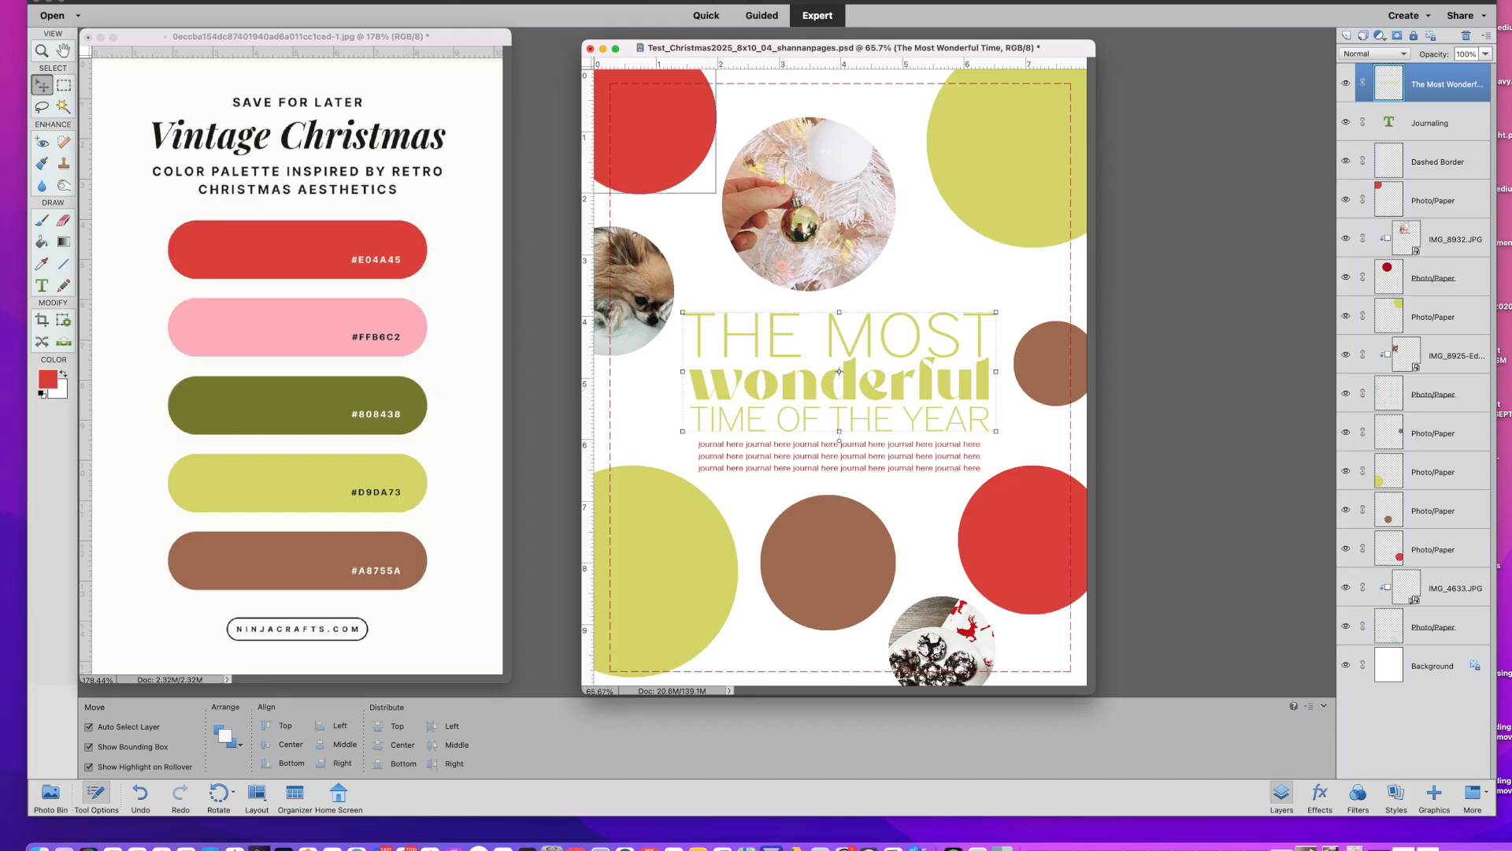
{"action": "left_click", "coordinate": [230, 1]}
{"action": "left_click", "coordinate": [260, 116]}
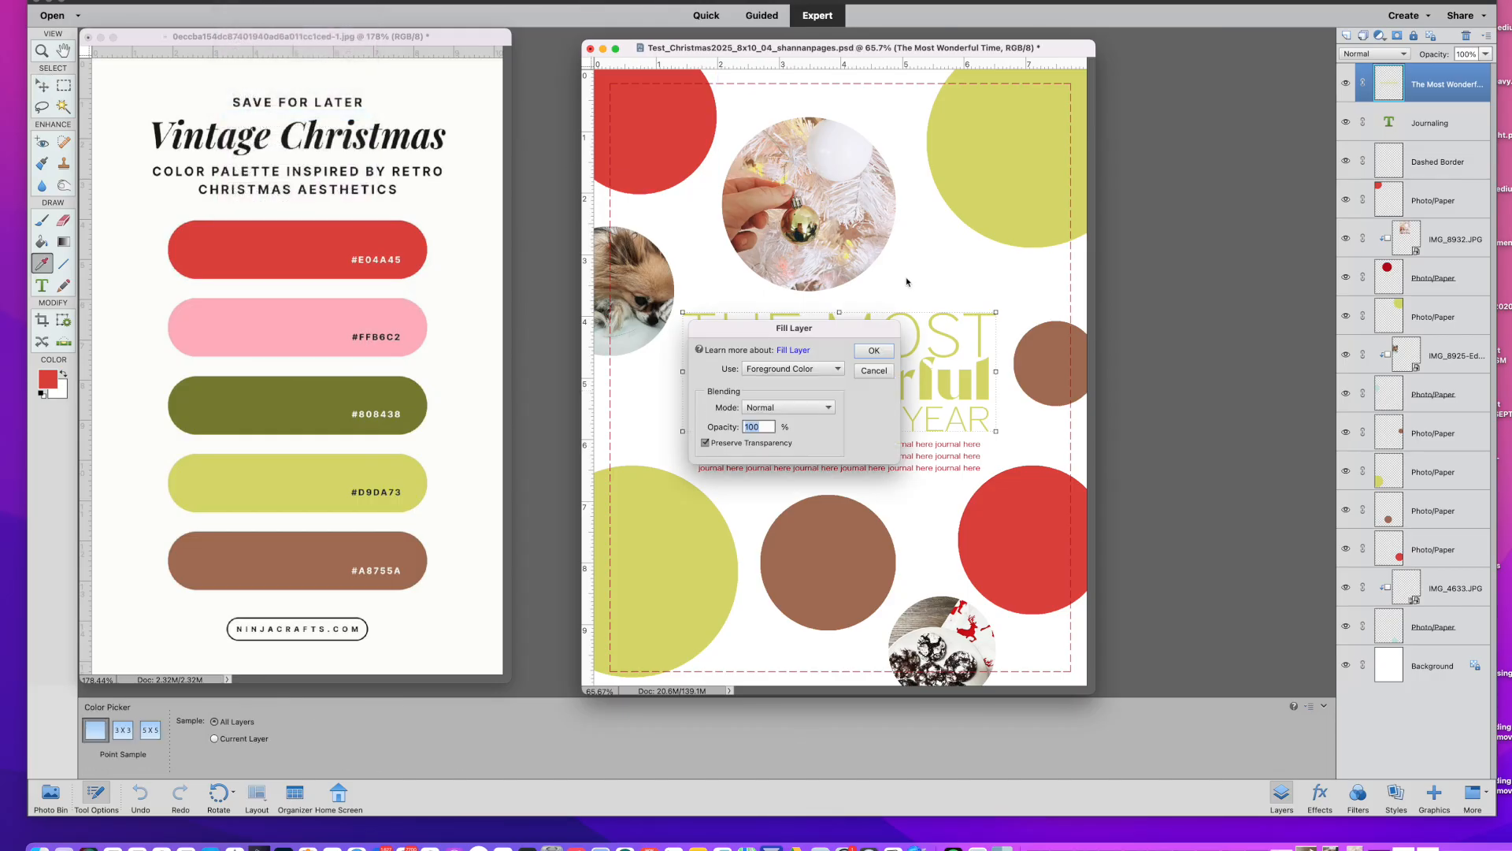
{"action": "left_click", "coordinate": [875, 351]}
{"action": "left_click", "coordinate": [942, 276]}
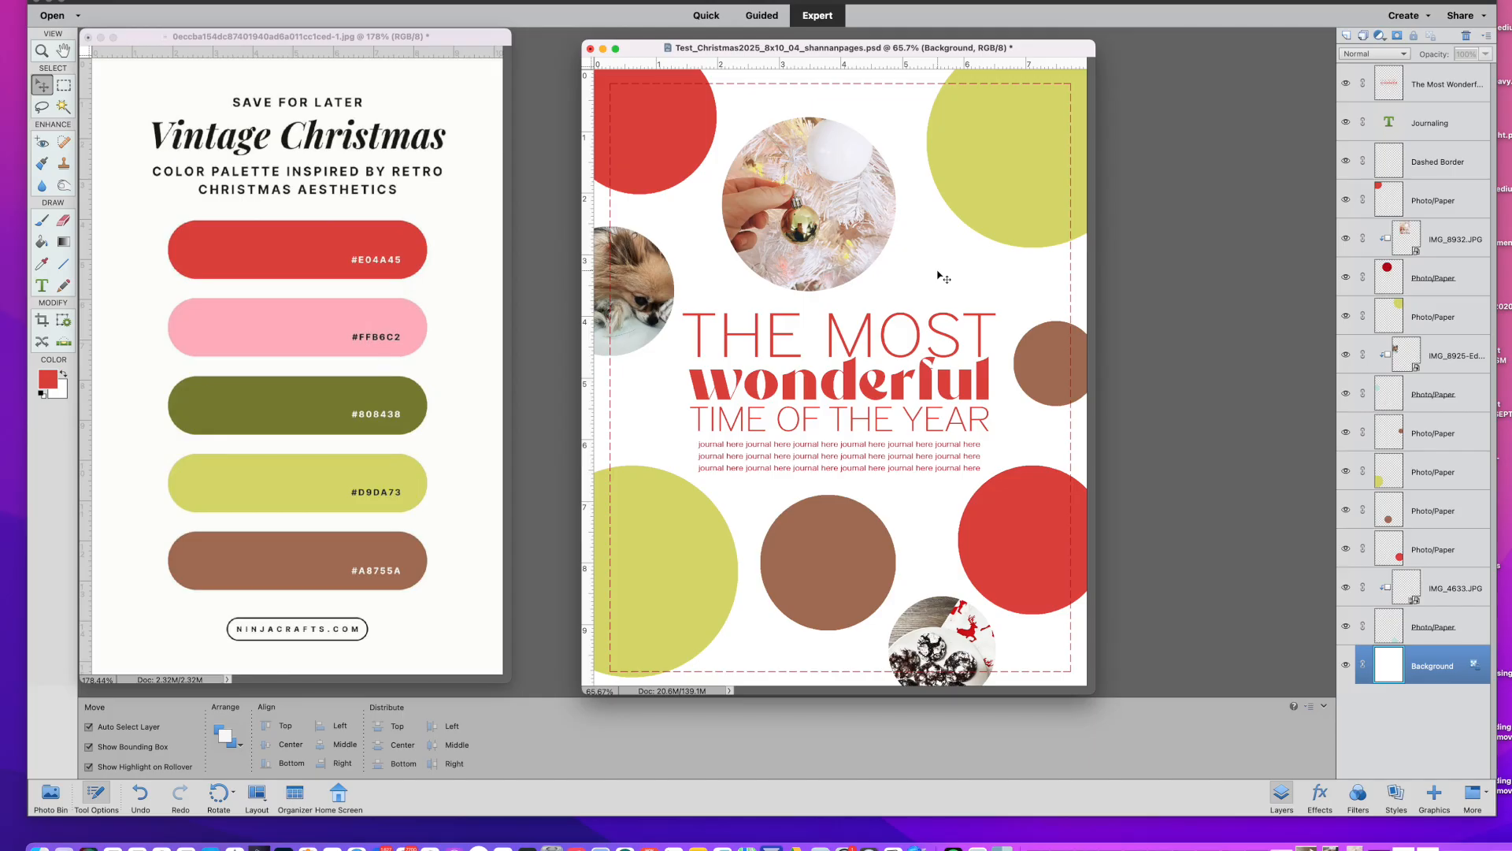
Marquee-select the "TIME OF THE YEAR" line on the title layer and copy it to a new layer
{"action": "left_click", "coordinate": [936, 402]}
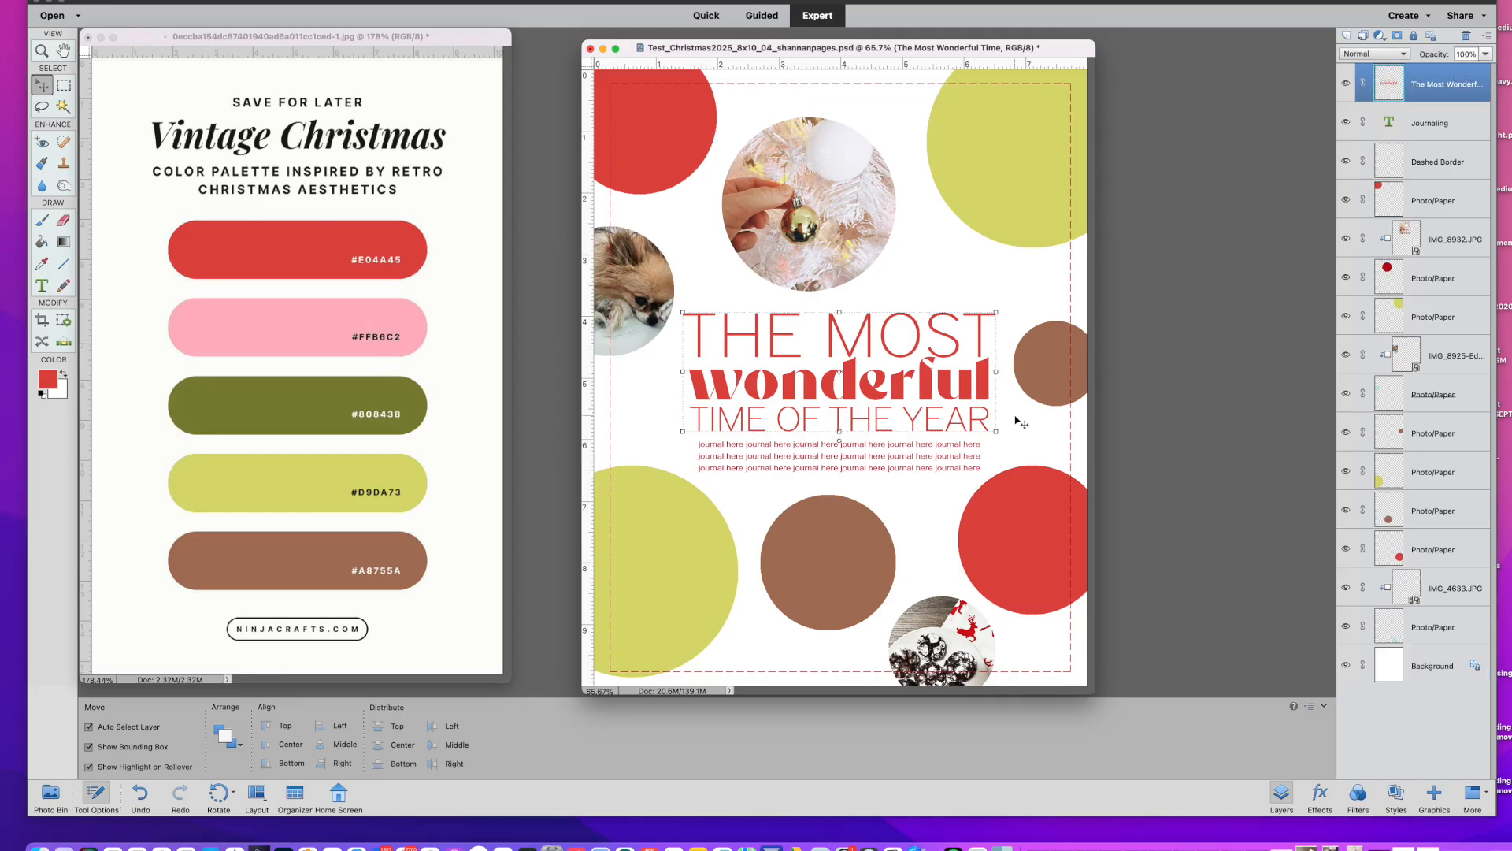
{"action": "left_click", "coordinate": [1021, 423]}
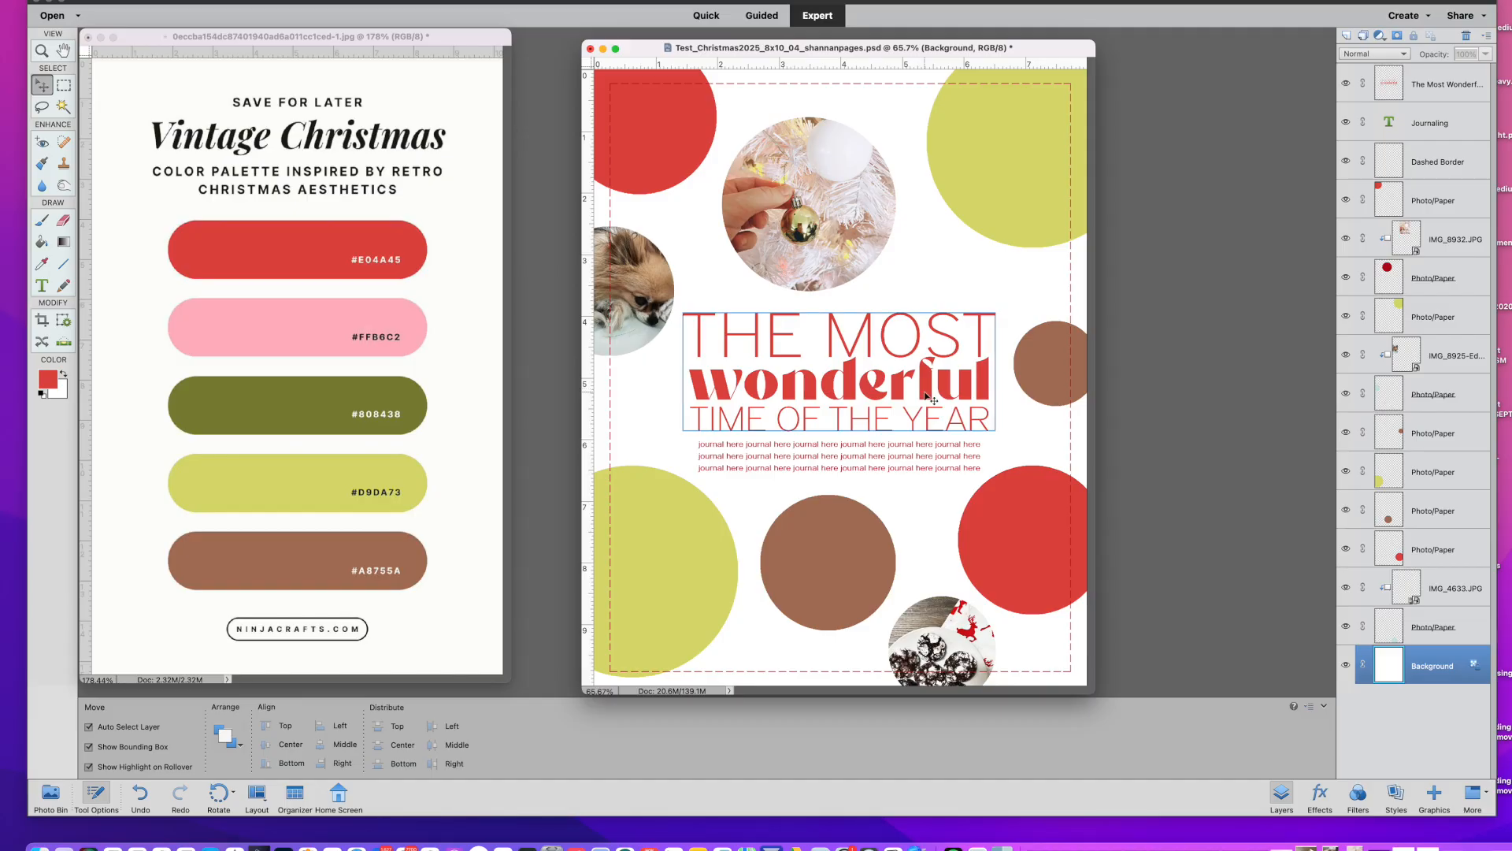
{"action": "left_click", "coordinate": [929, 398]}
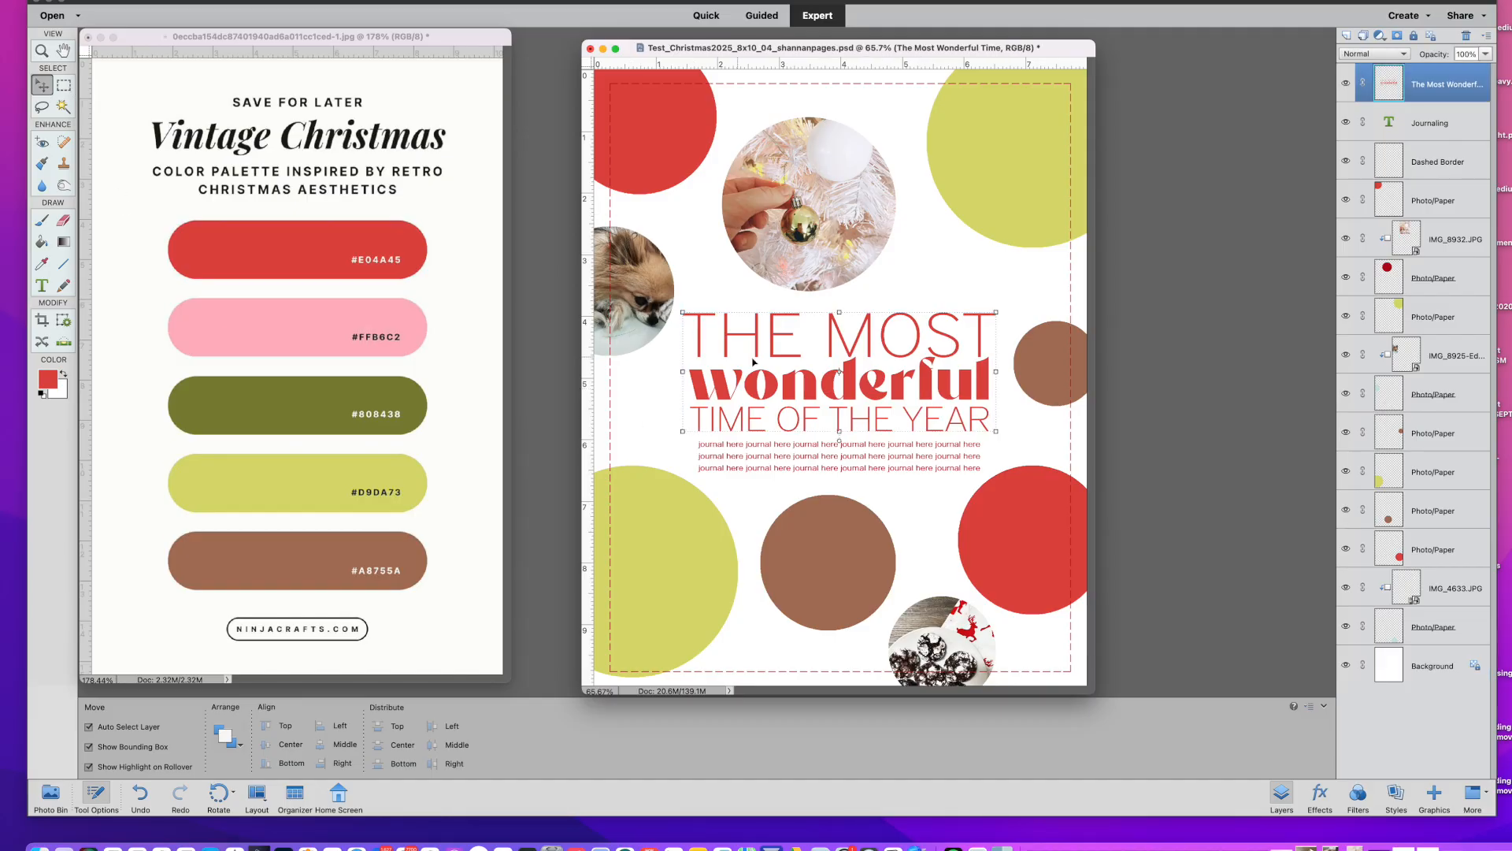
{"action": "left_click", "coordinate": [68, 88]}
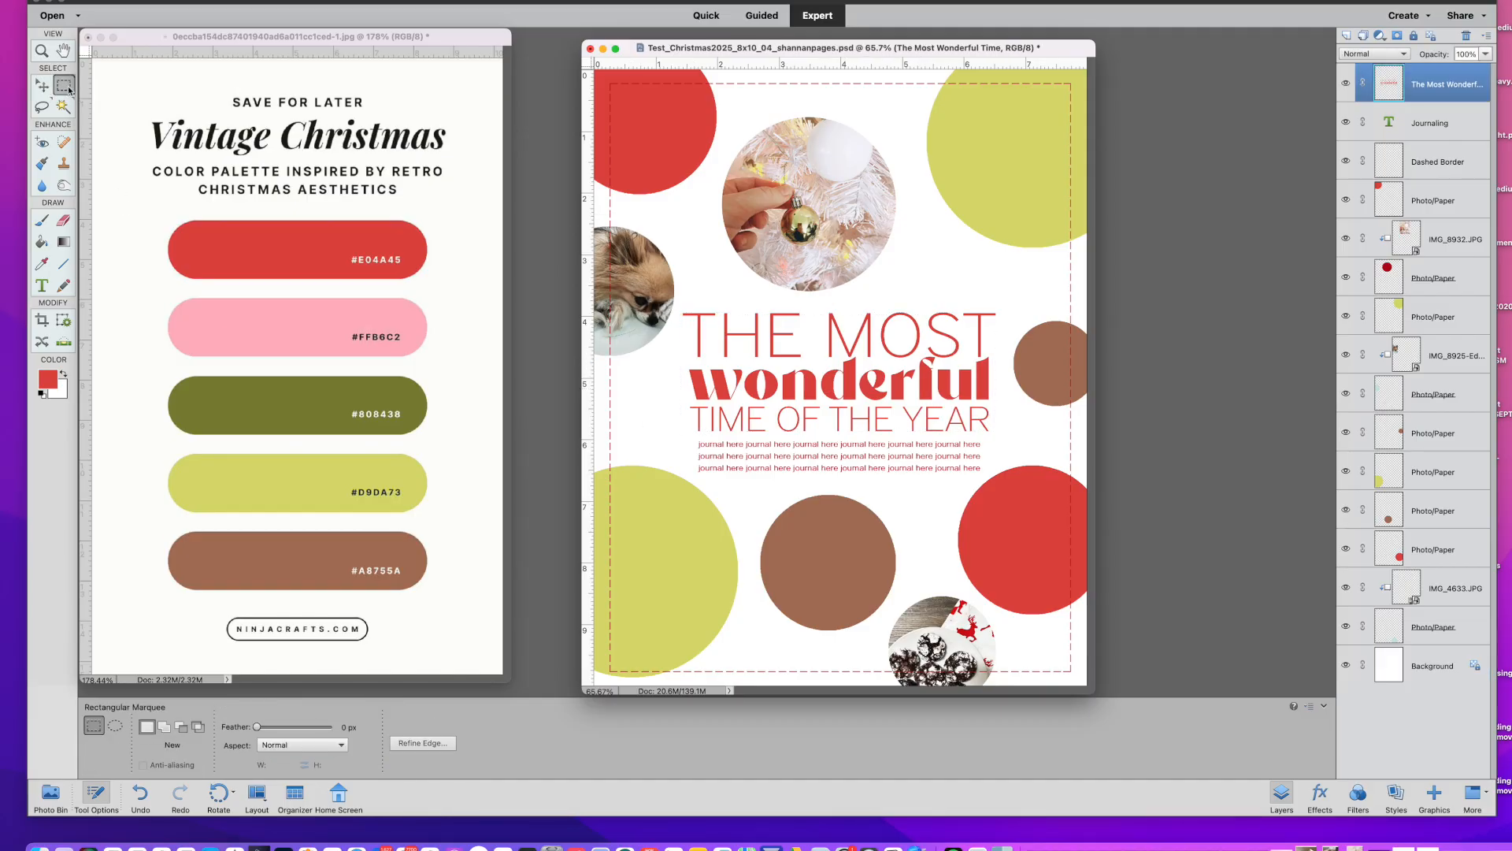
{"action": "left_click_drag", "start_coordinate": [682, 402], "coordinate": [999, 440]}
{"action": "left_click", "coordinate": [355, 0]}
{"action": "mouse_move", "coordinate": [406, 3]}
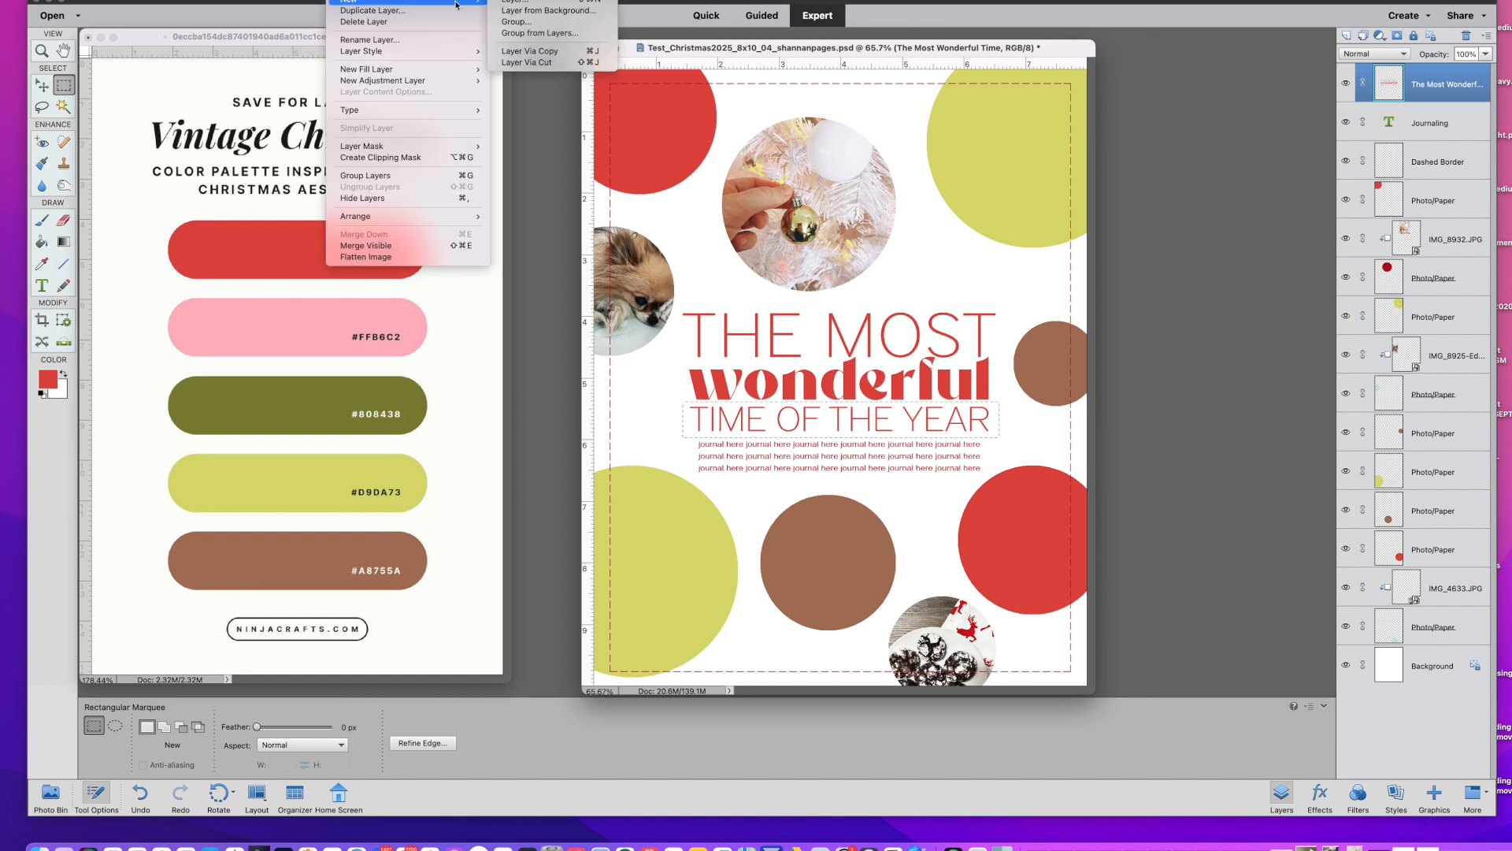
{"action": "left_click", "coordinate": [529, 50]}
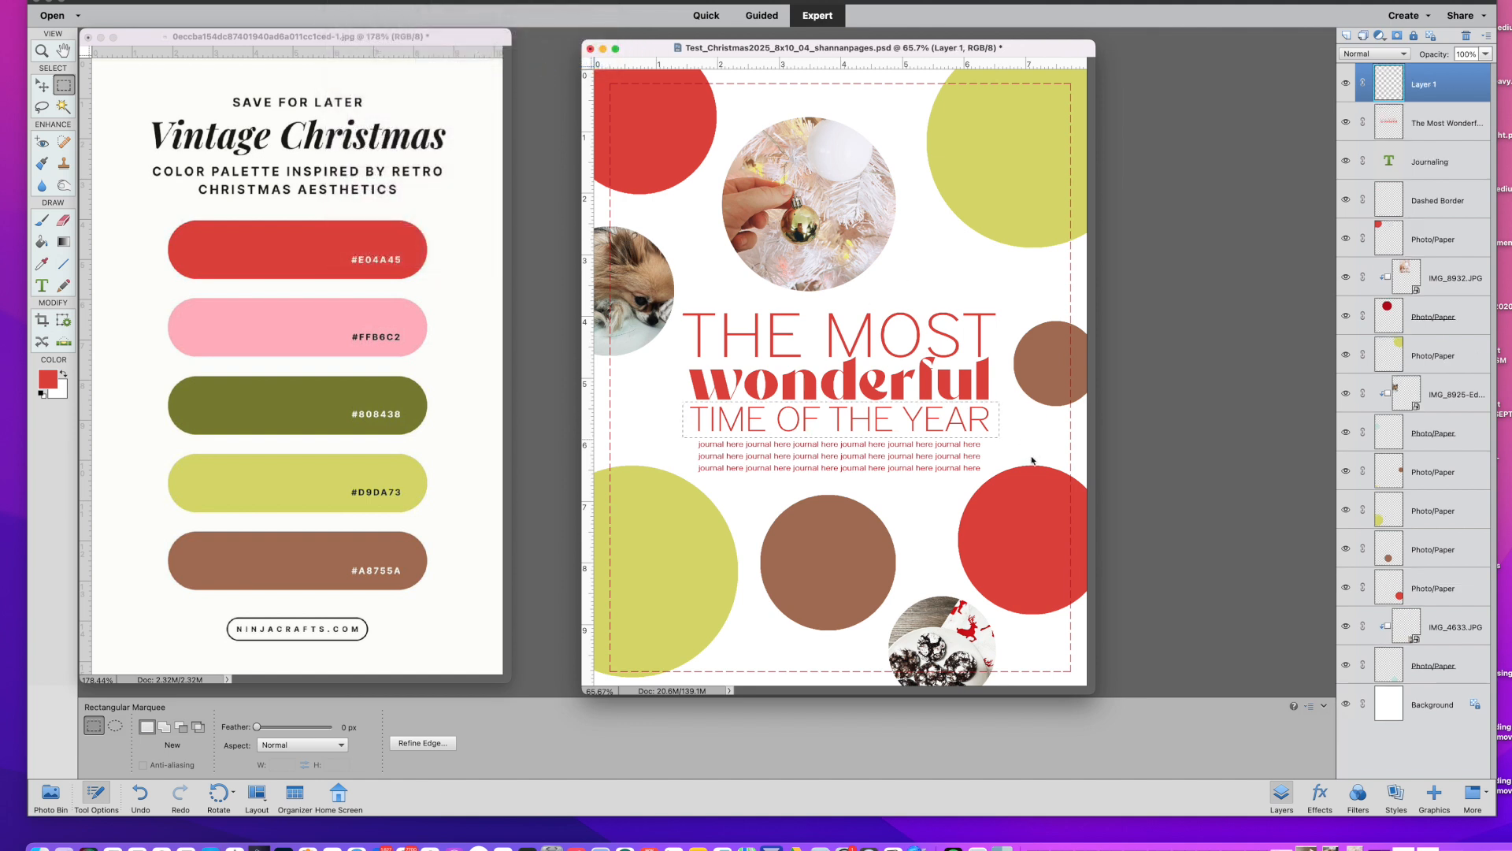
Toggle the visibility of the copied line's layer and the original title layer to check what each contains
{"action": "left_click", "coordinate": [1346, 83]}
{"action": "left_click", "coordinate": [1346, 83]}
{"action": "left_click", "coordinate": [1347, 122]}
{"action": "left_click", "coordinate": [1347, 122]}
{"action": "left_click", "coordinate": [1346, 84]}
{"action": "left_click", "coordinate": [1346, 83]}
Fill the copied "TIME OF THE YEAR" layer with the yellow-green #D9DA73 foreground colour, preserving transparency, and deselect it
{"action": "left_click", "coordinate": [43, 84]}
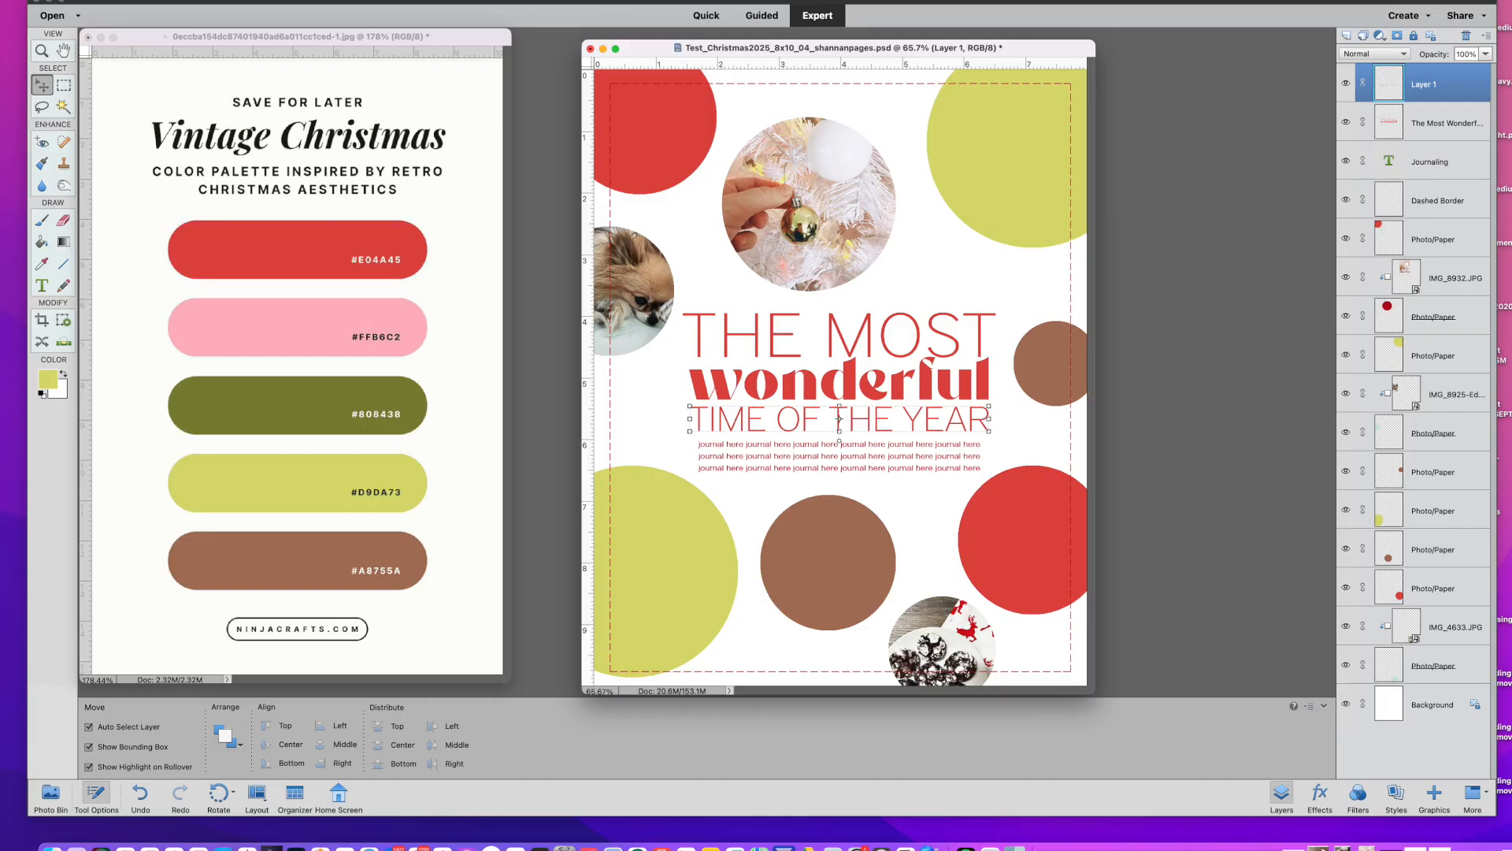
{"action": "left_click", "coordinate": [222, 2]}
{"action": "left_click", "coordinate": [249, 115]}
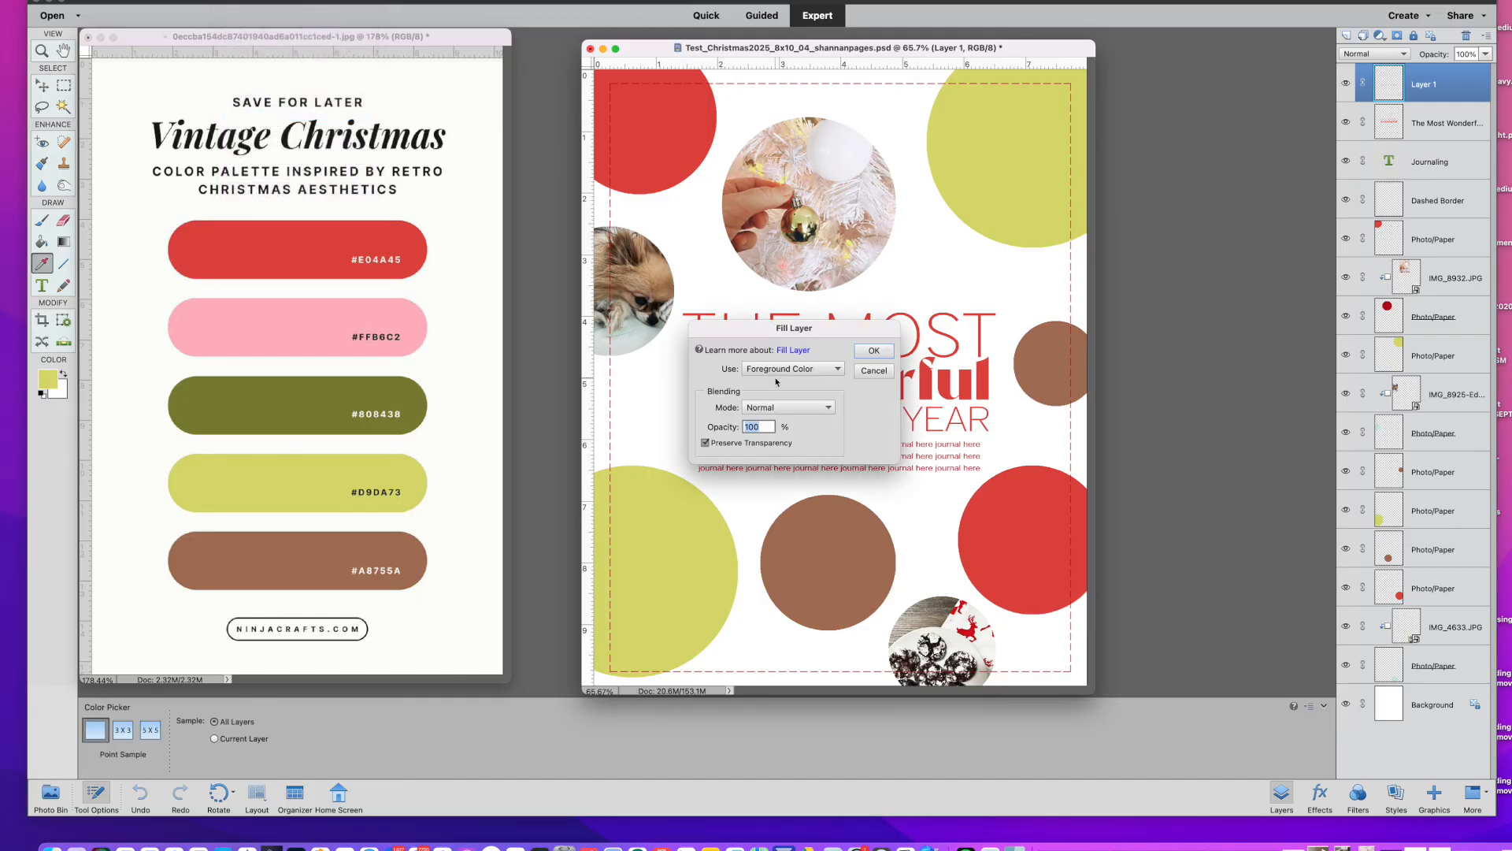
{"action": "left_click", "coordinate": [875, 351]}
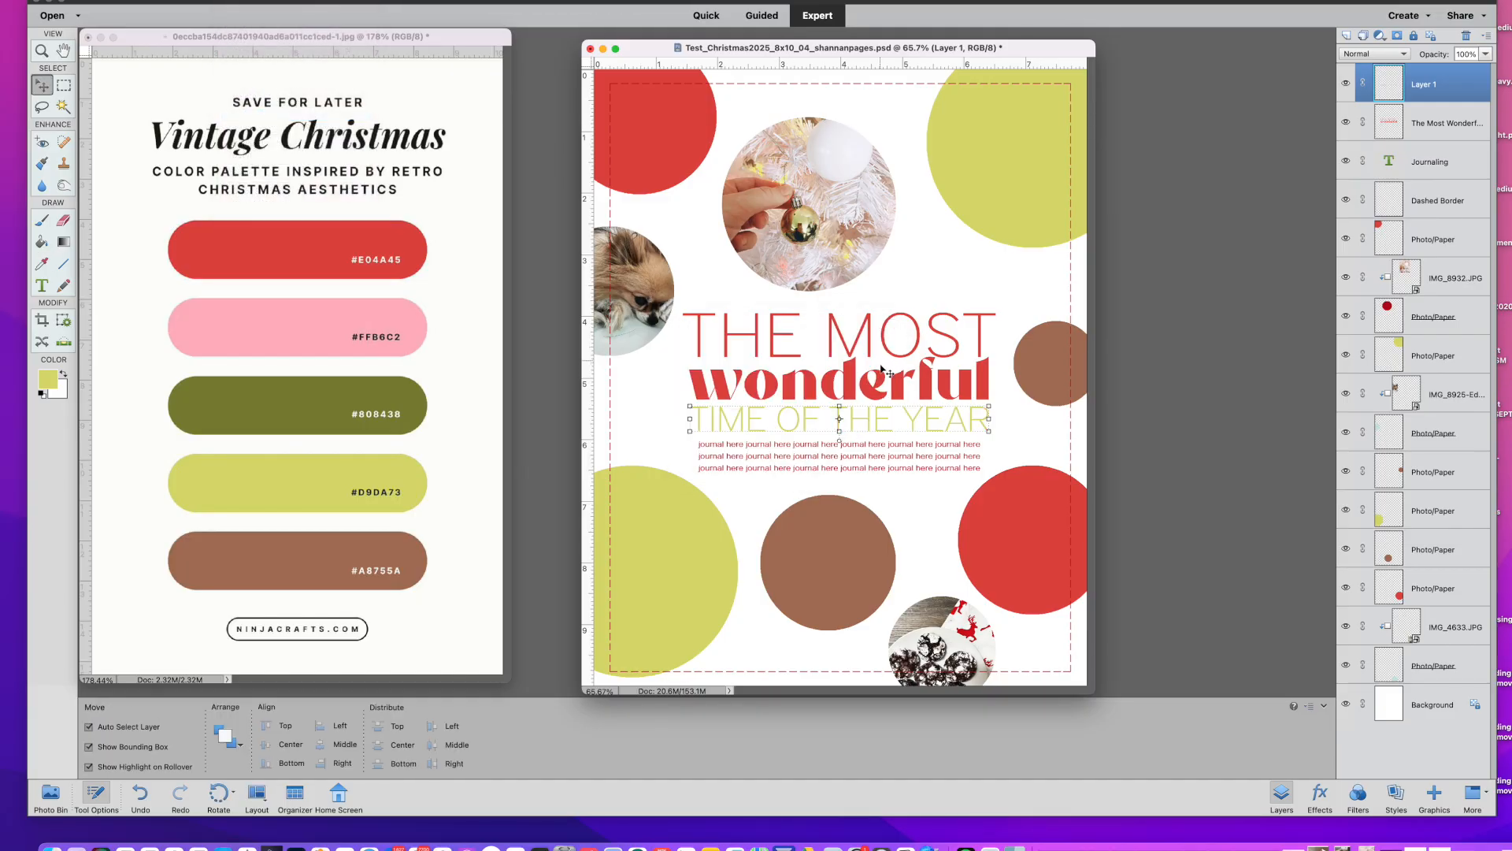
{"action": "left_click", "coordinate": [1035, 459]}
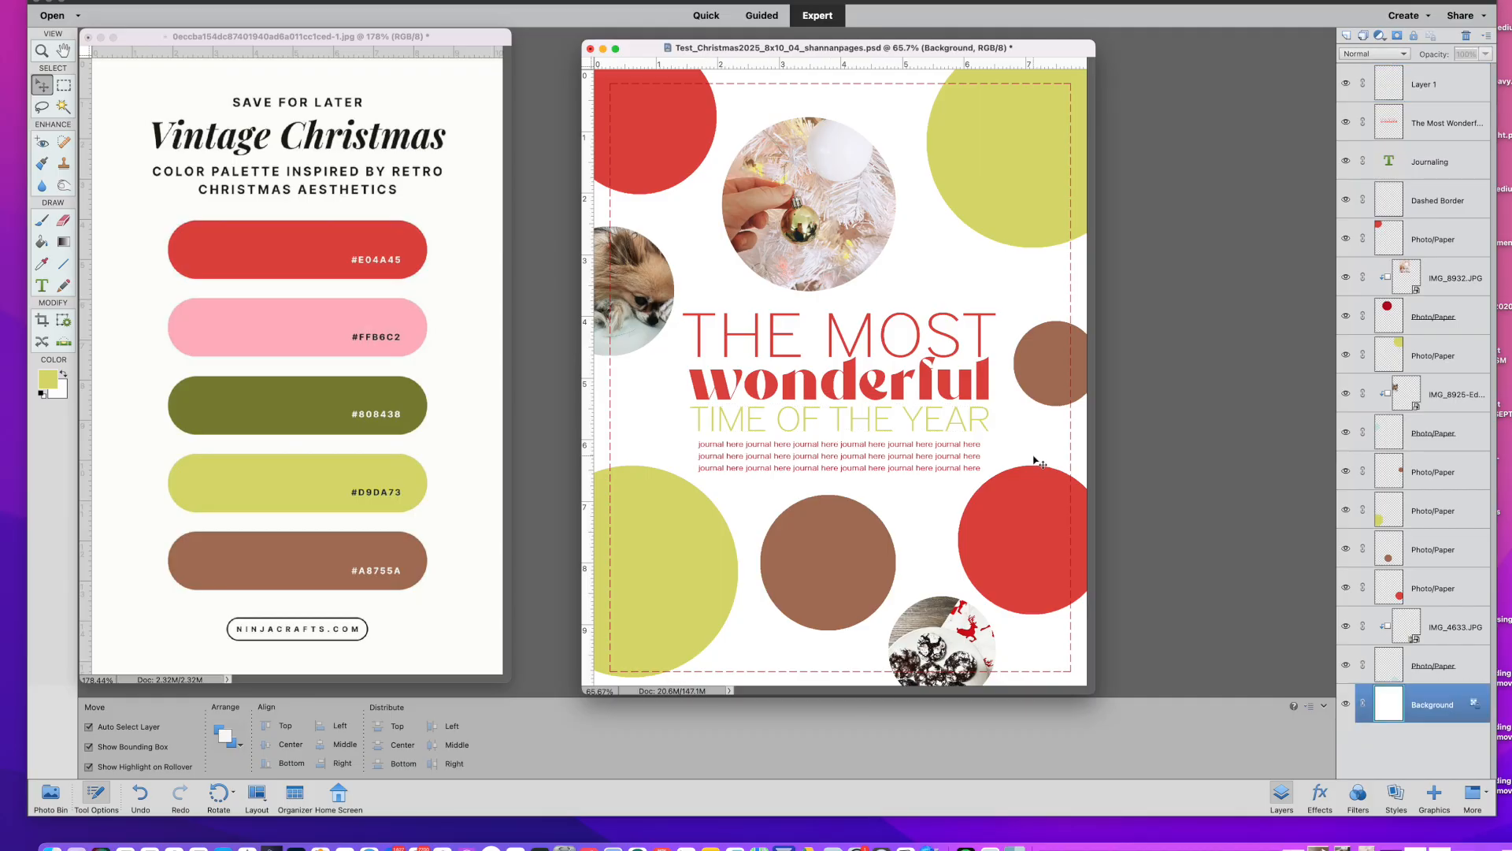
Replace the journaling placeholder text below the "TIME OF THE YEAR" line with a line of random filler characters
{"action": "double_click", "coordinate": [884, 455]}
{"action": "type", "text": "khsjadfhajshdf jsahdjdu"}
{"action": "type", "text": " jdf jdhsjk jhsdkjhf"}
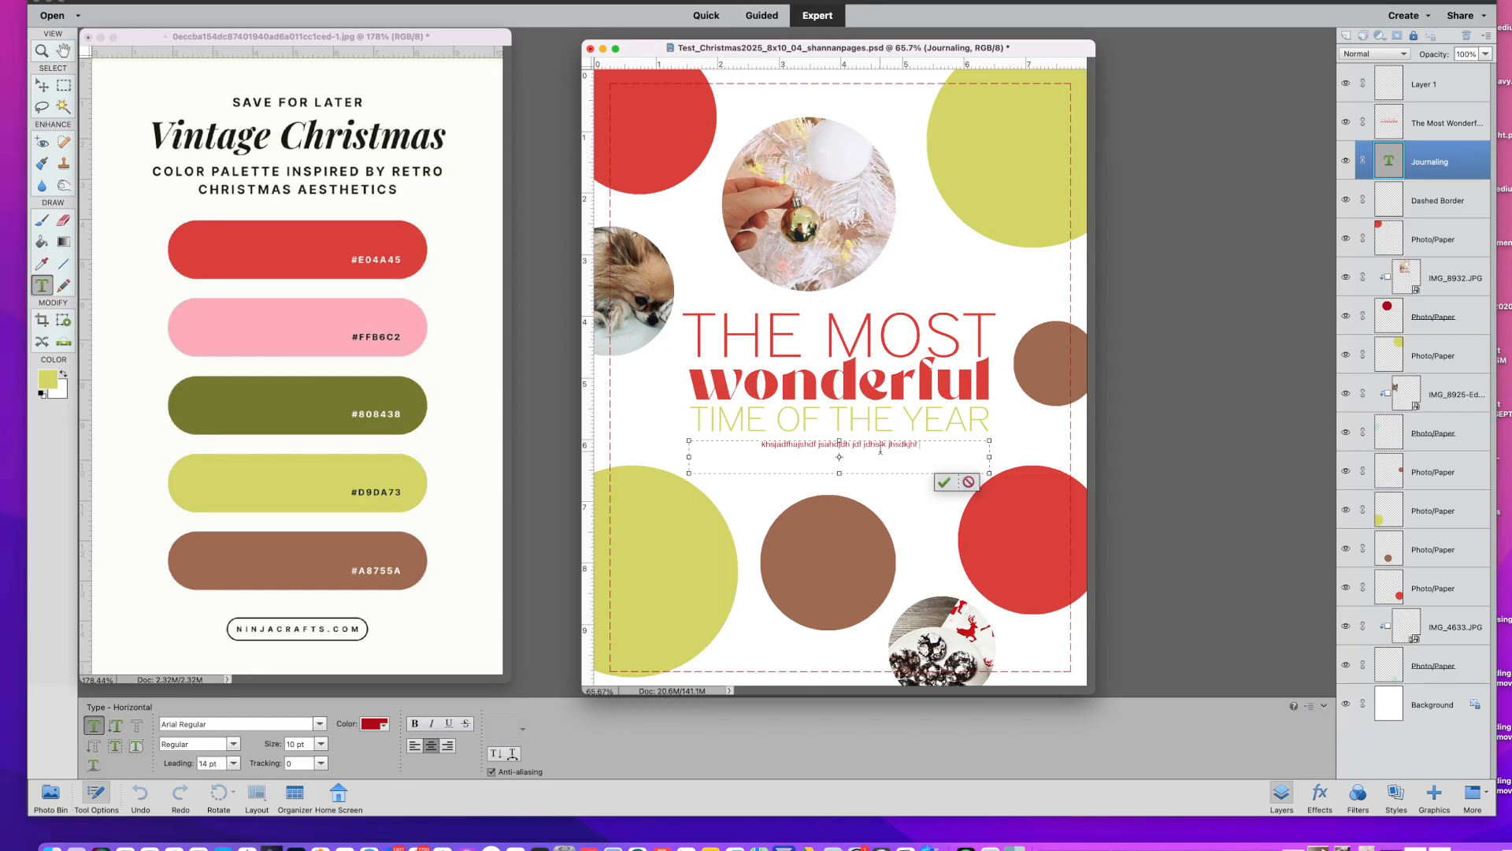
{"action": "type", "text": "sdf asdl sadfsadfsa"}
{"action": "left_click", "coordinate": [944, 481]}
{"action": "key", "text": "v"}
{"action": "left_click", "coordinate": [949, 484]}
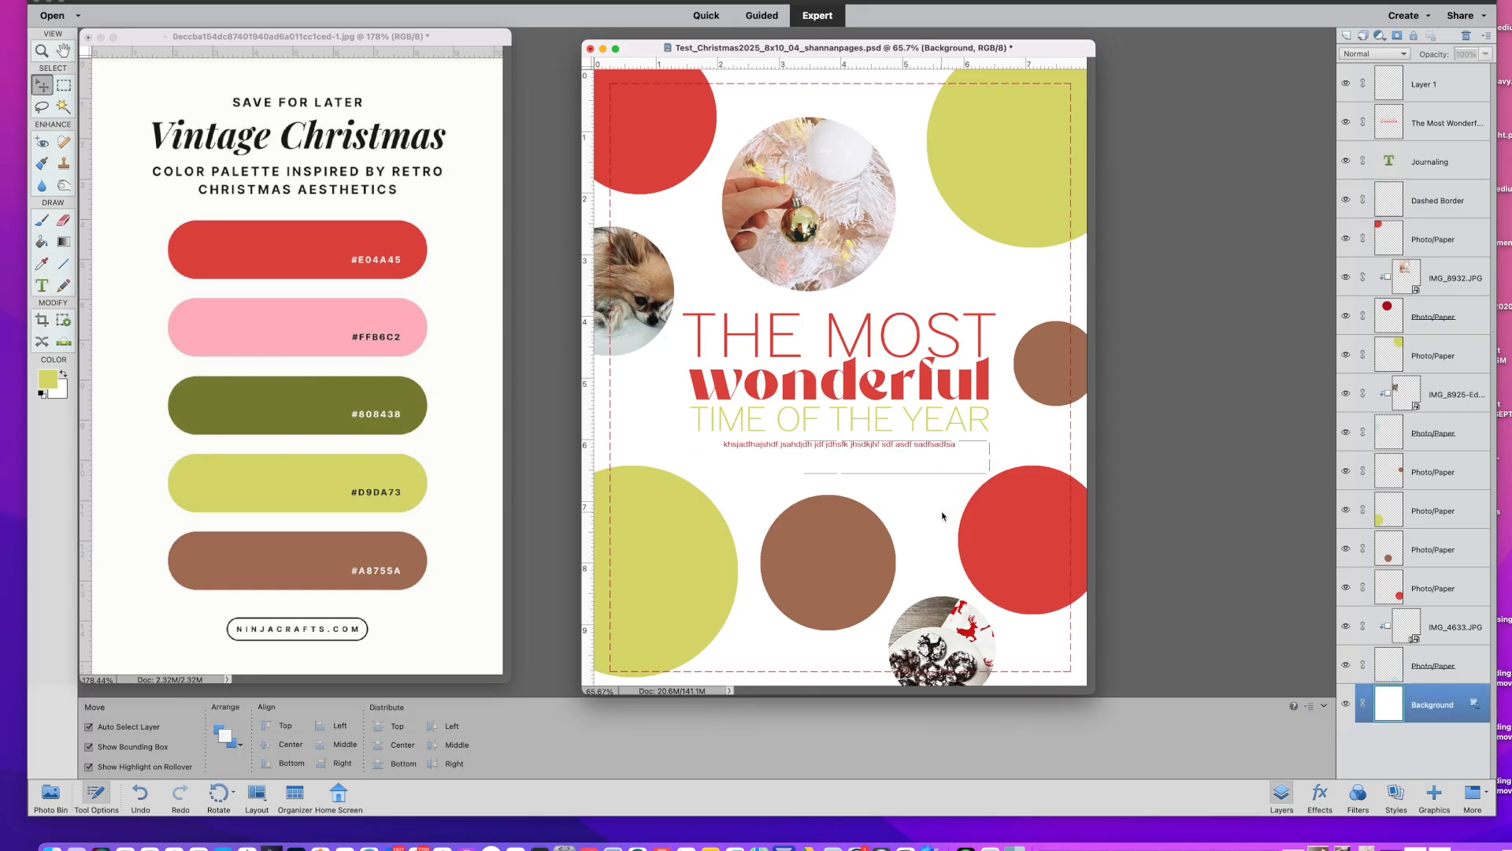
Reopen the journaling text block for editing with its filler line selected, and commit it
{"action": "double_click", "coordinate": [938, 447]}
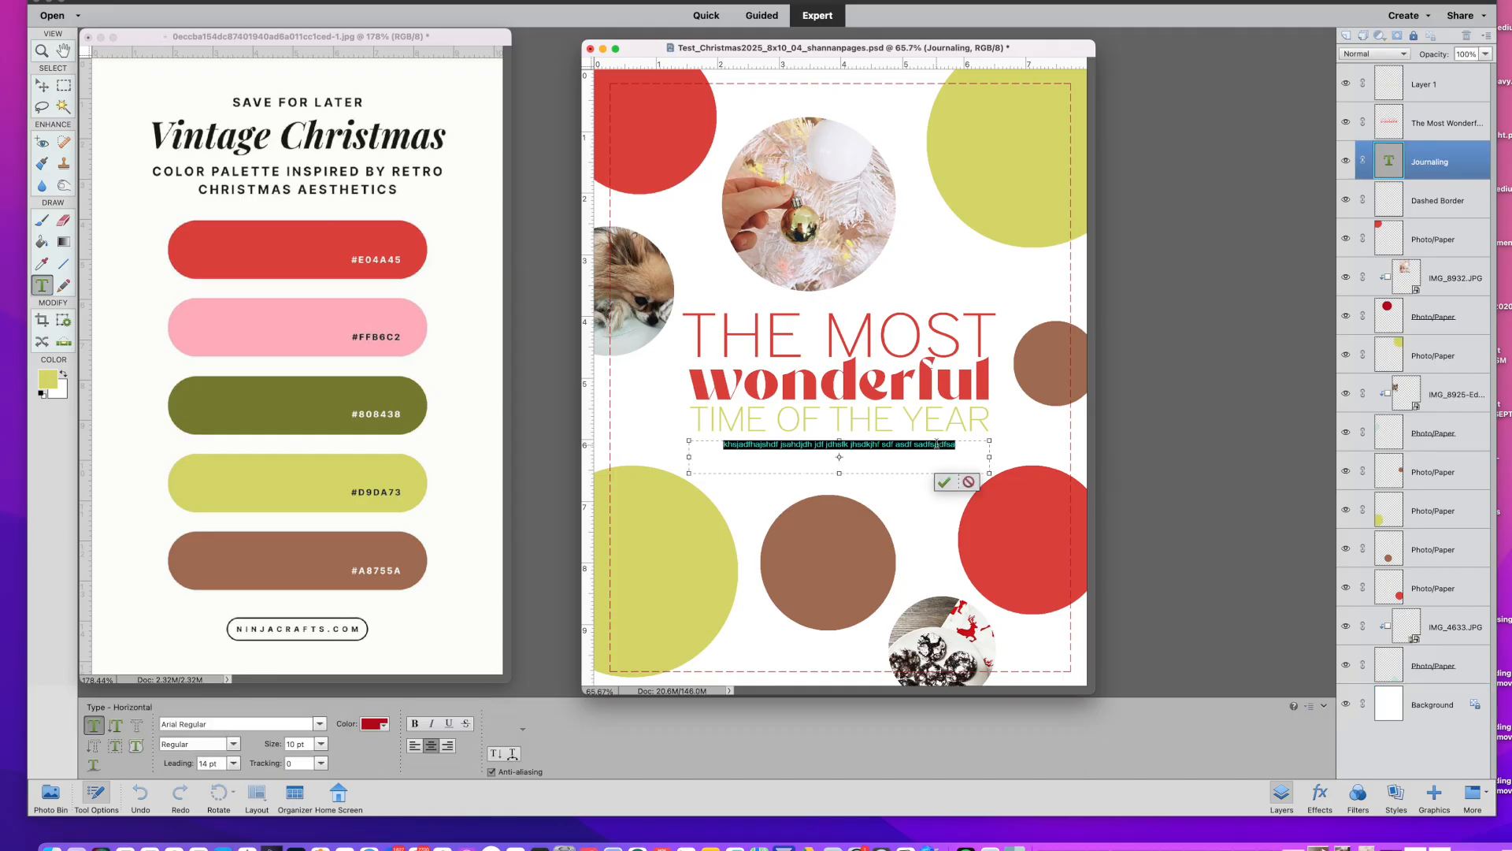
{"action": "left_click", "coordinate": [944, 482]}
{"action": "left_click", "coordinate": [941, 510]}
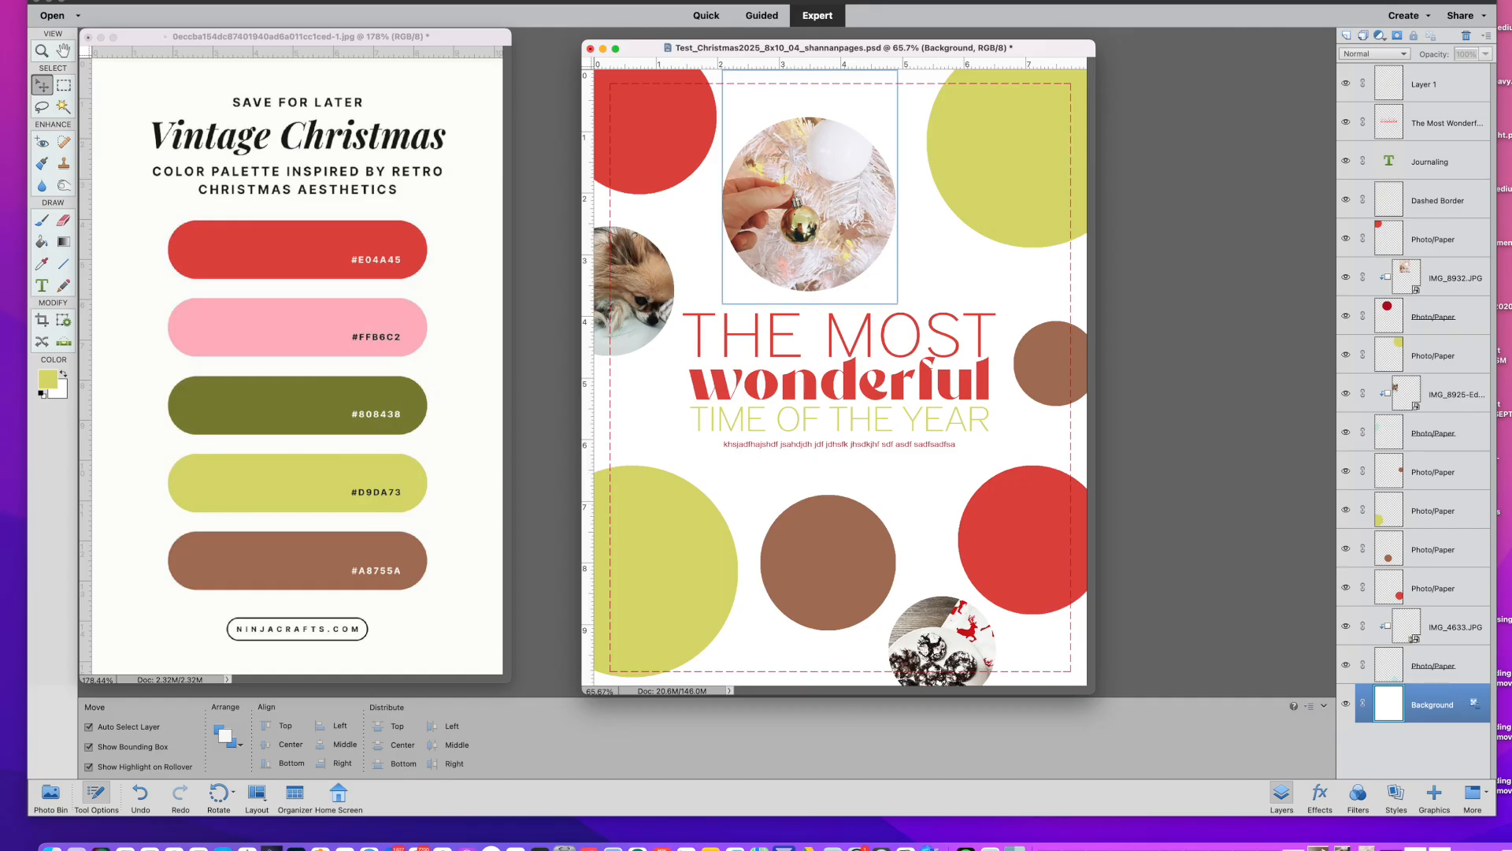
Set the save format of the finished page to JPEG in the Save As dialog, and cancel the save
{"action": "left_click", "coordinate": [343, 1]}
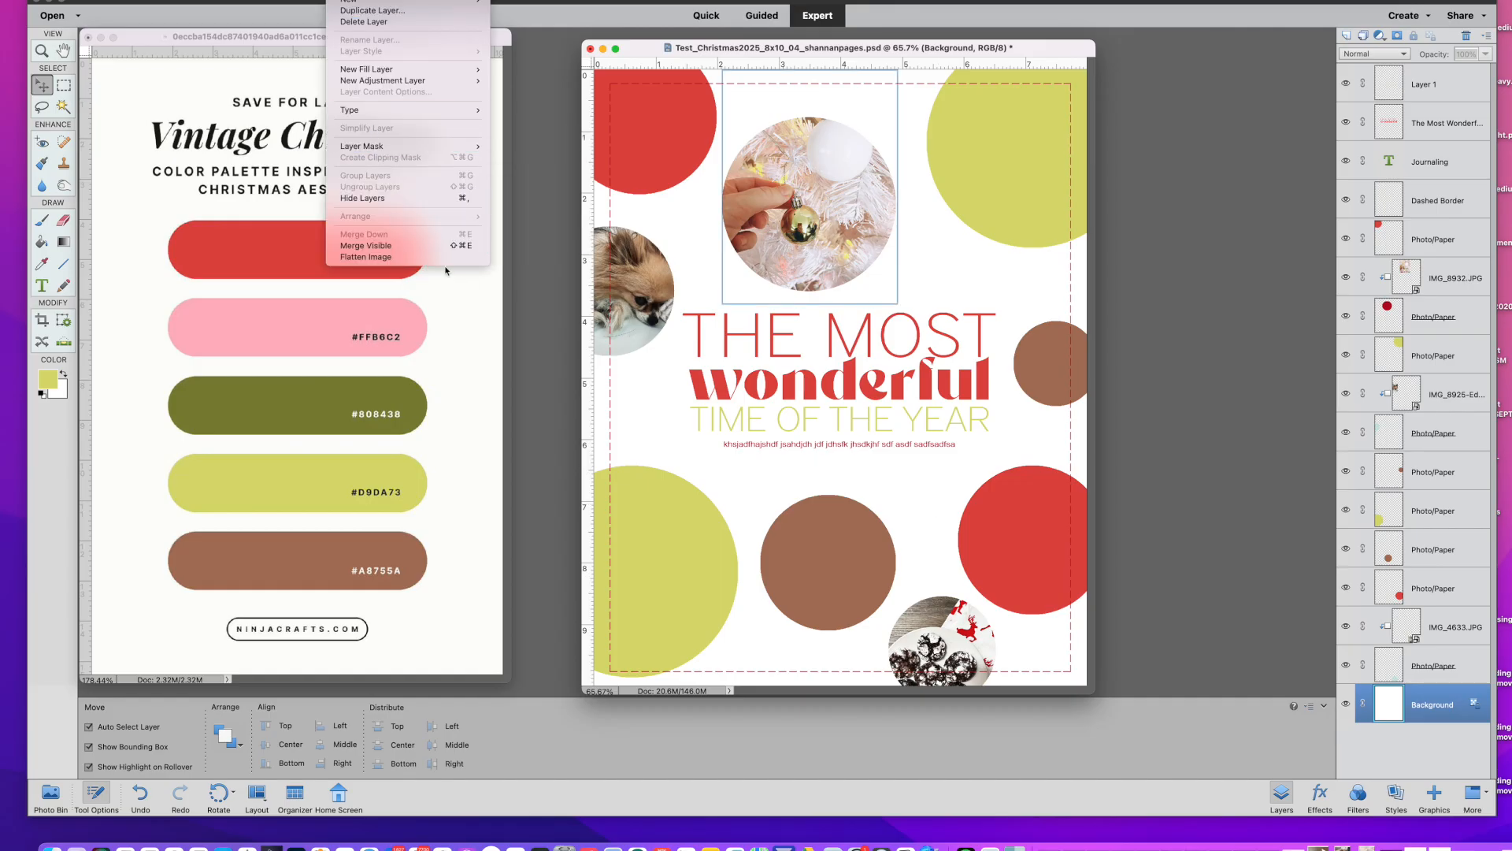
{"action": "left_click", "coordinate": [700, 256]}
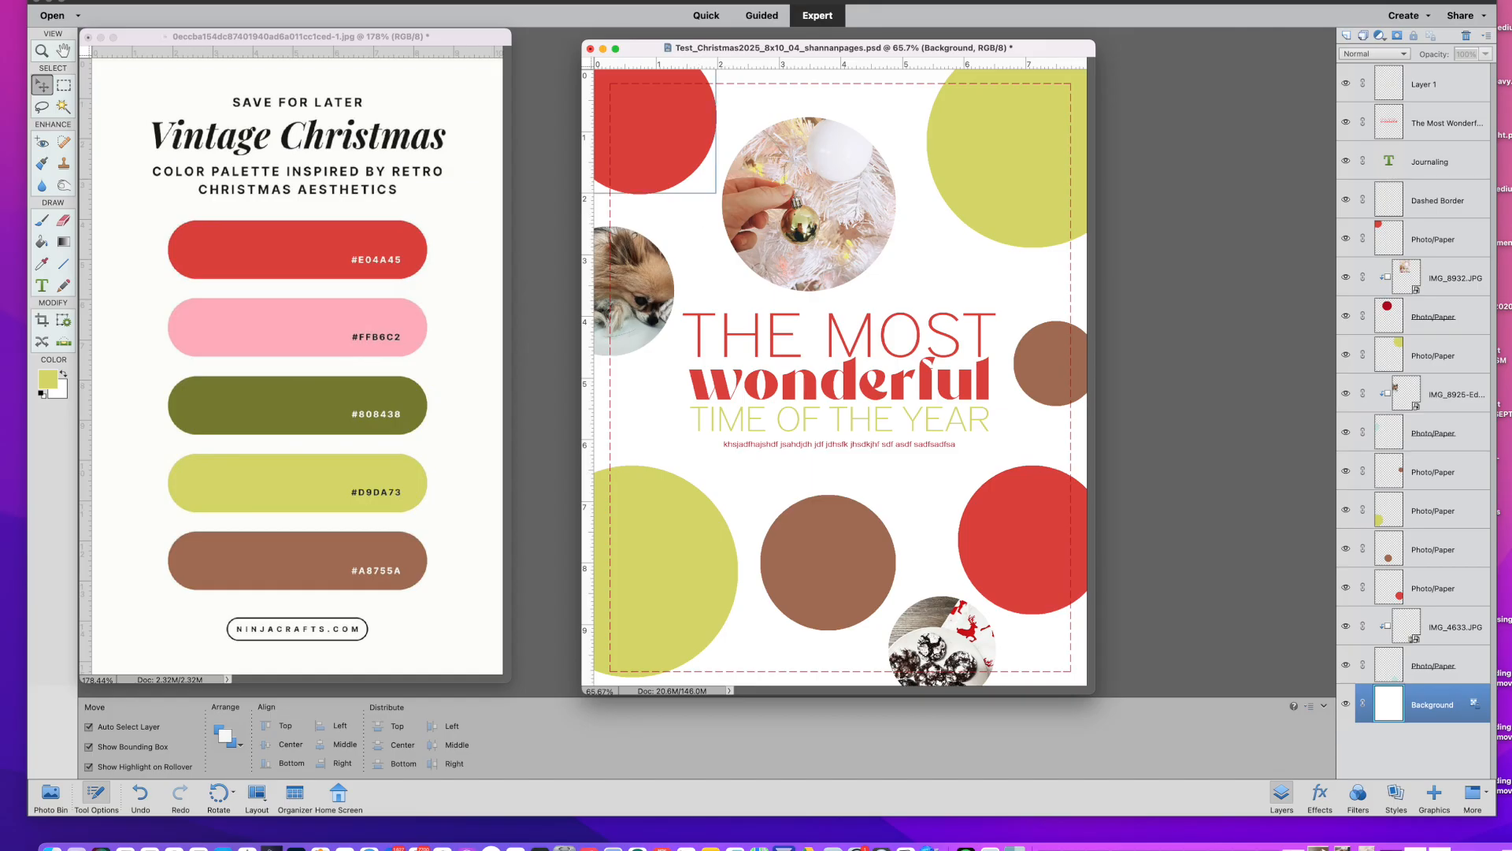
{"action": "left_click", "coordinate": [197, 1]}
{"action": "left_click", "coordinate": [237, 101]}
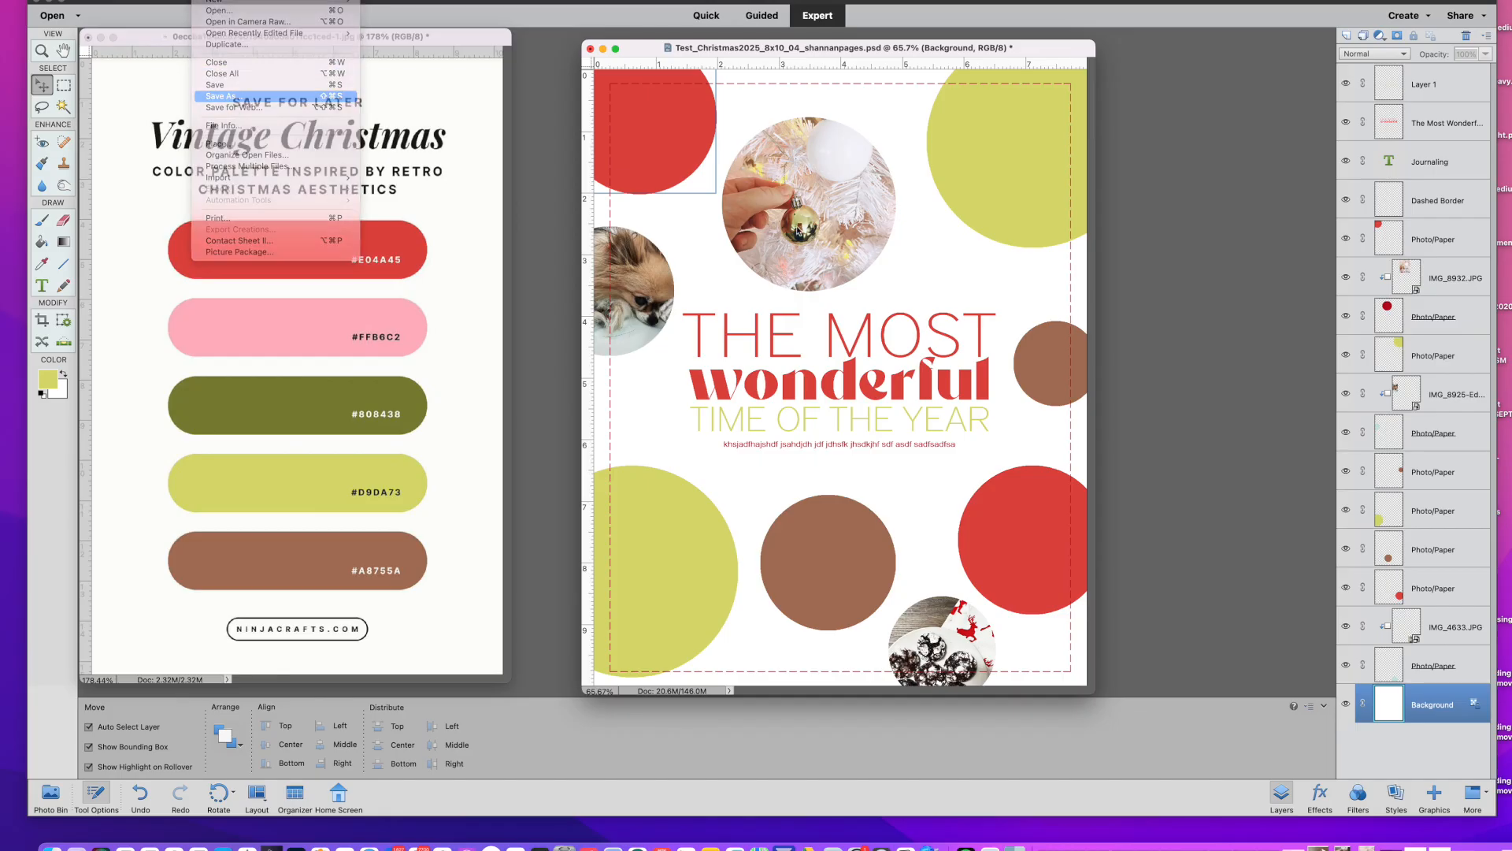
{"action": "left_click", "coordinate": [786, 457]}
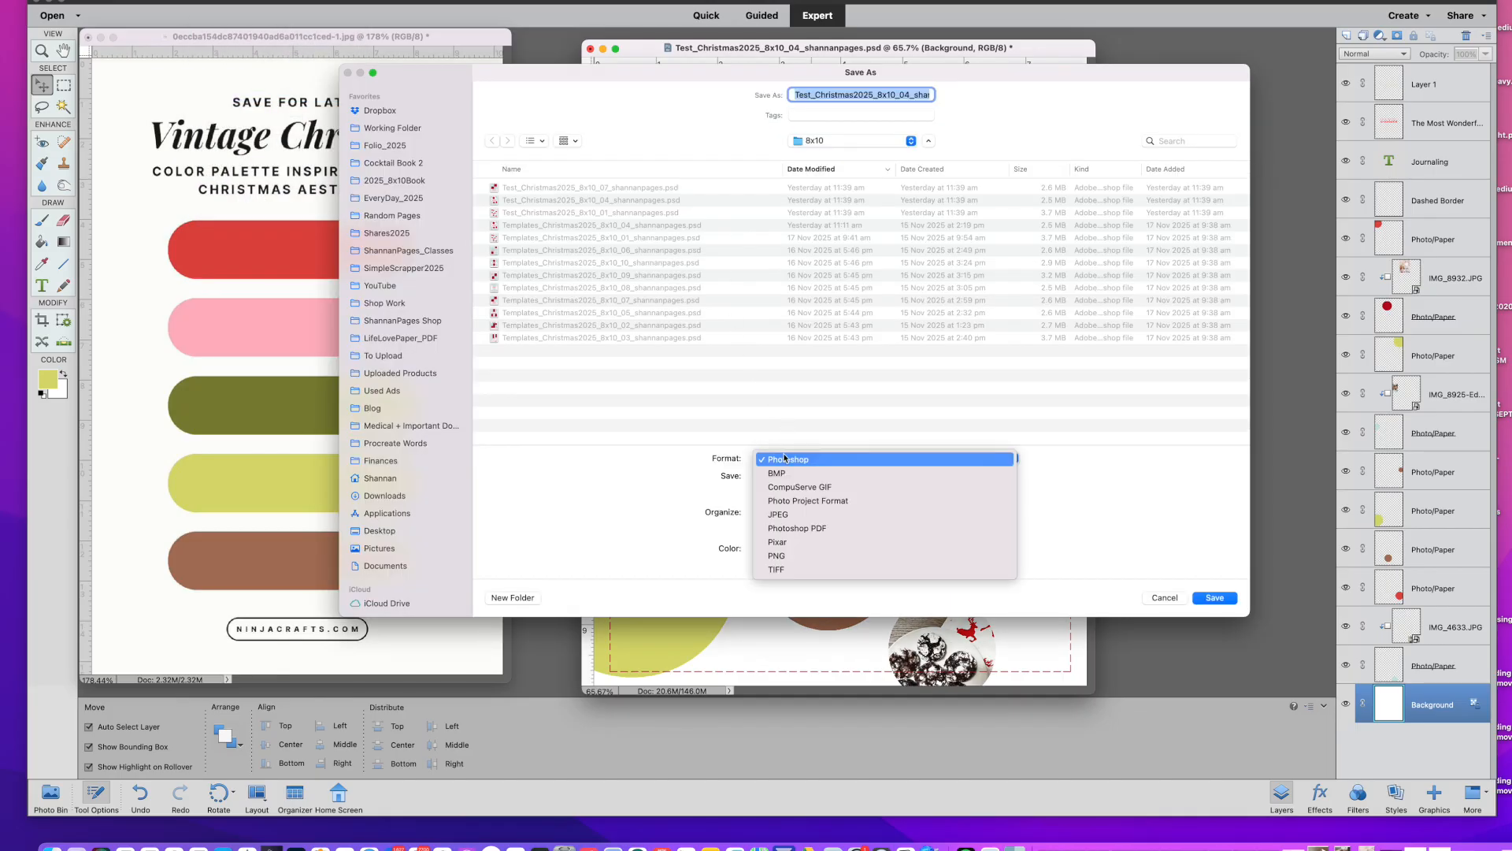
{"action": "left_click", "coordinate": [787, 513]}
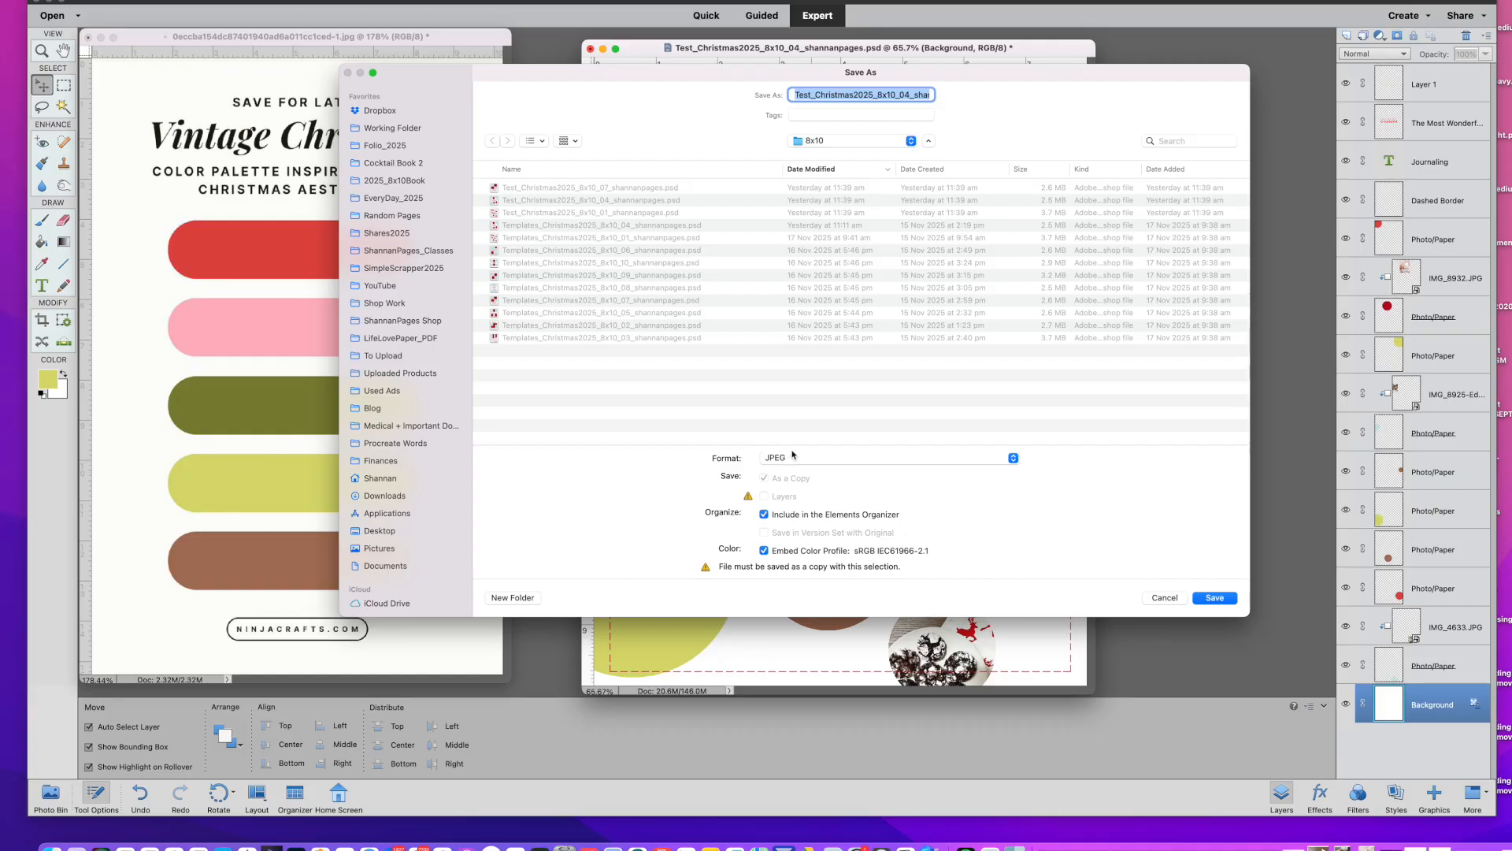
{"action": "left_click", "coordinate": [1165, 599]}
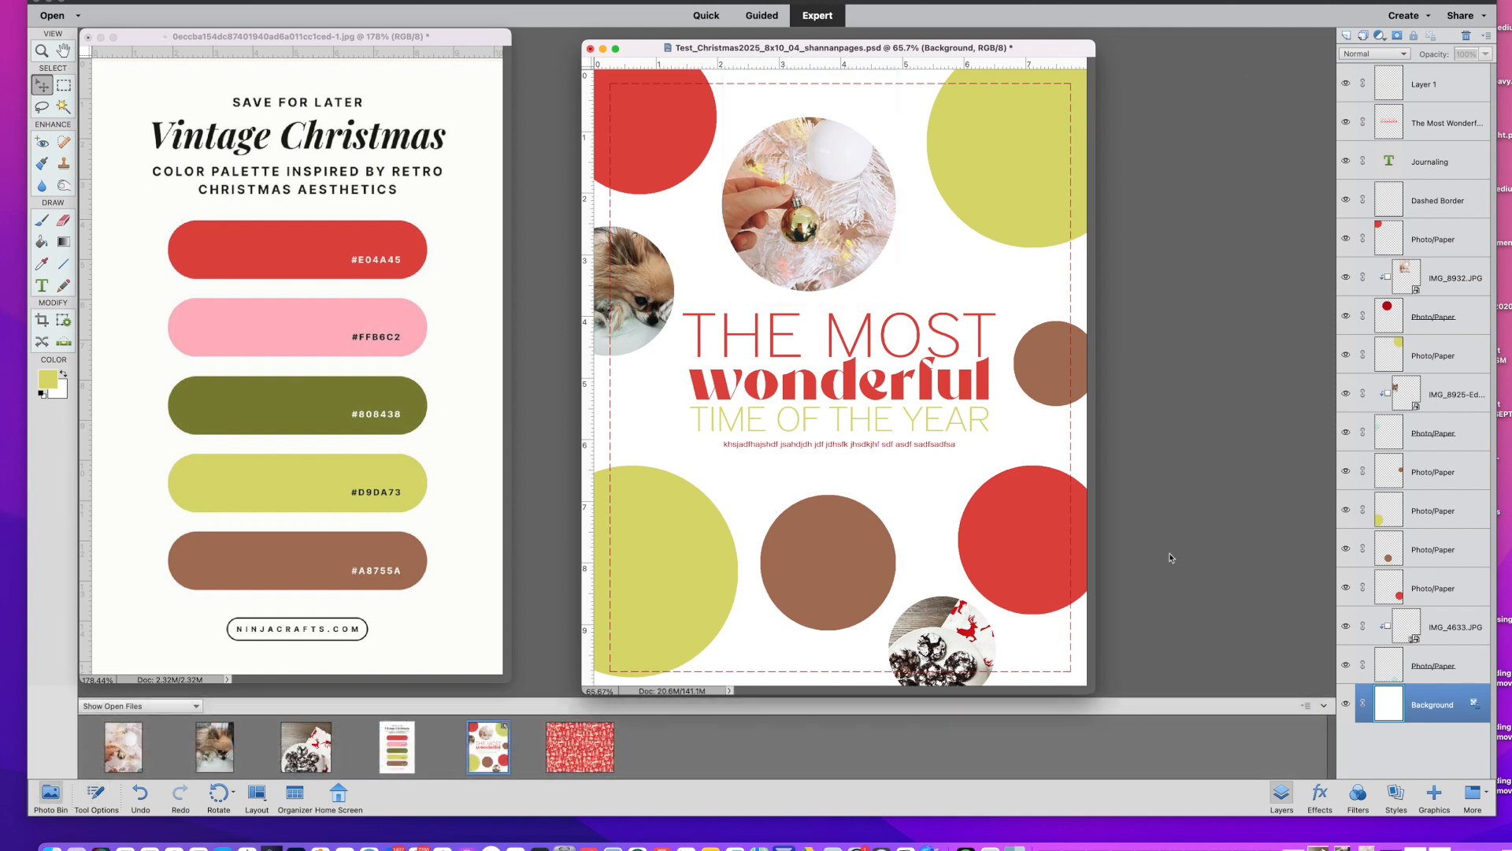
Place the red woodland pattern paper above the "The Most Wonderful Time" title layer and clip it to the lettering
{"action": "left_click", "coordinate": [981, 384]}
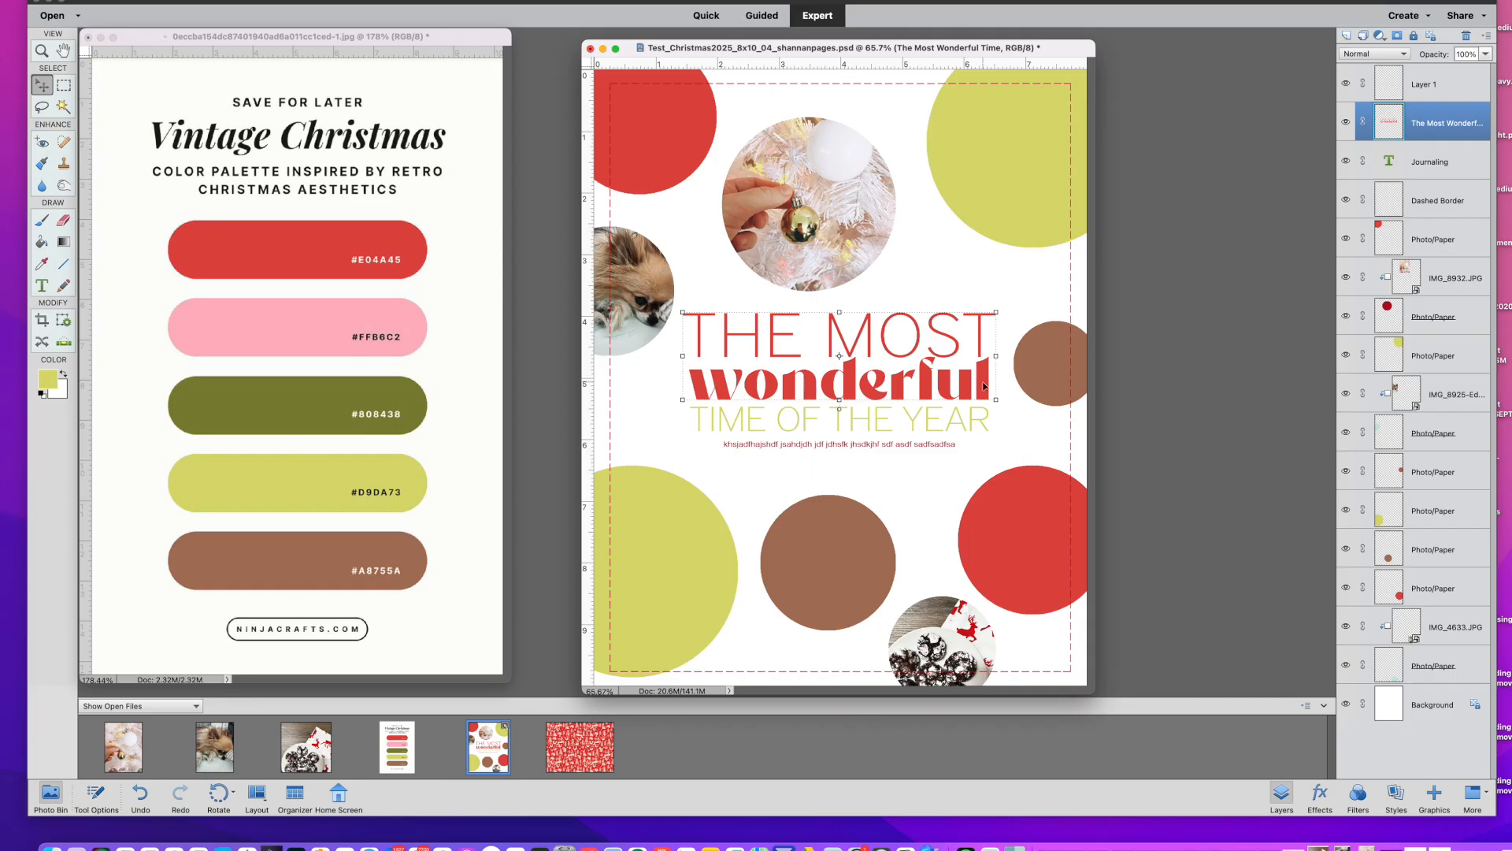
{"action": "left_click_drag", "start_coordinate": [597, 731], "coordinate": [776, 376]}
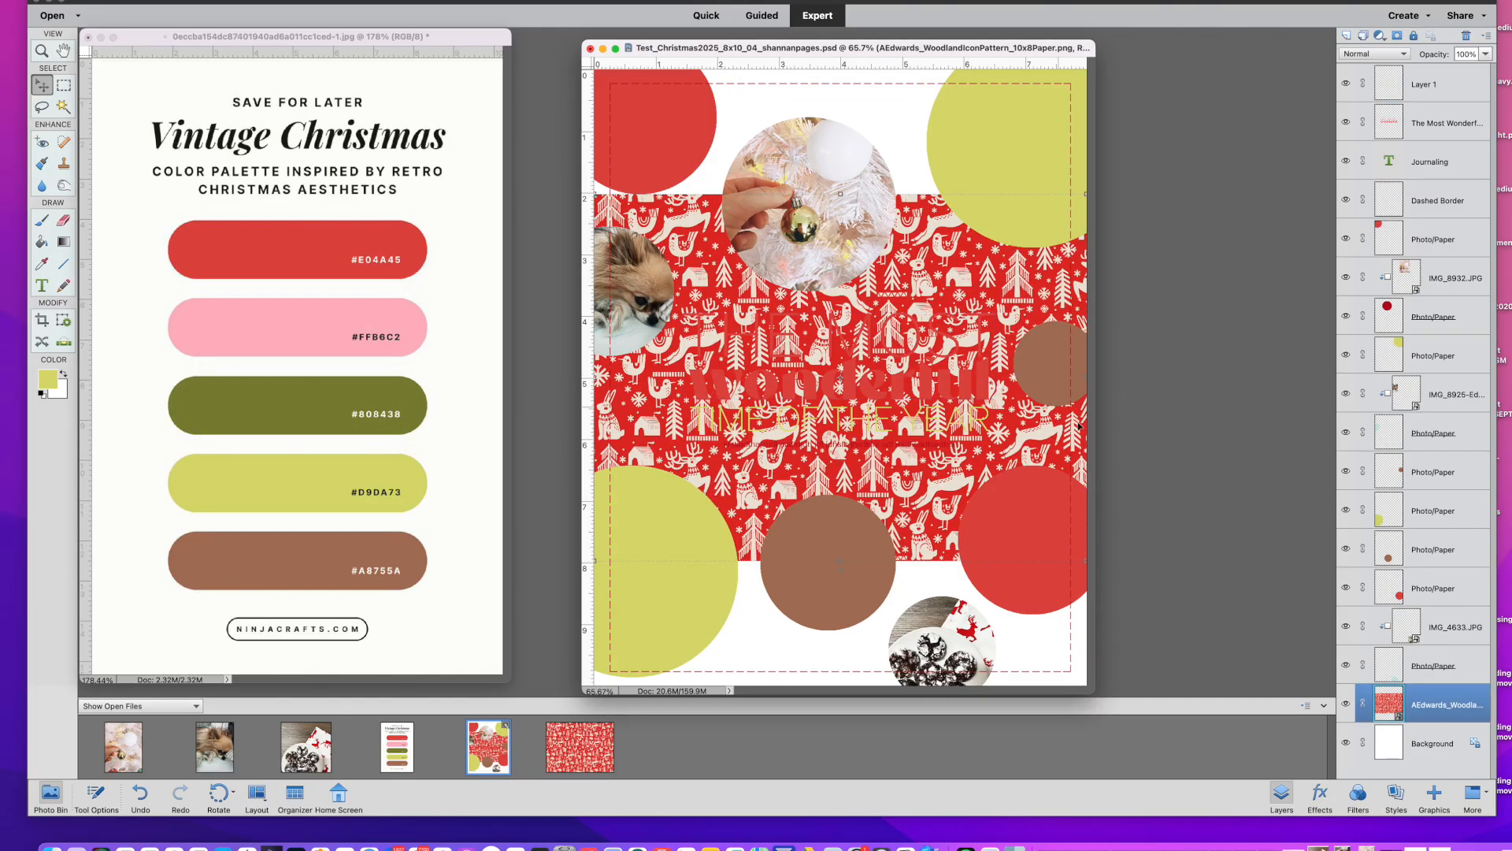
{"action": "left_click_drag", "start_coordinate": [1410, 697], "coordinate": [1369, 118]}
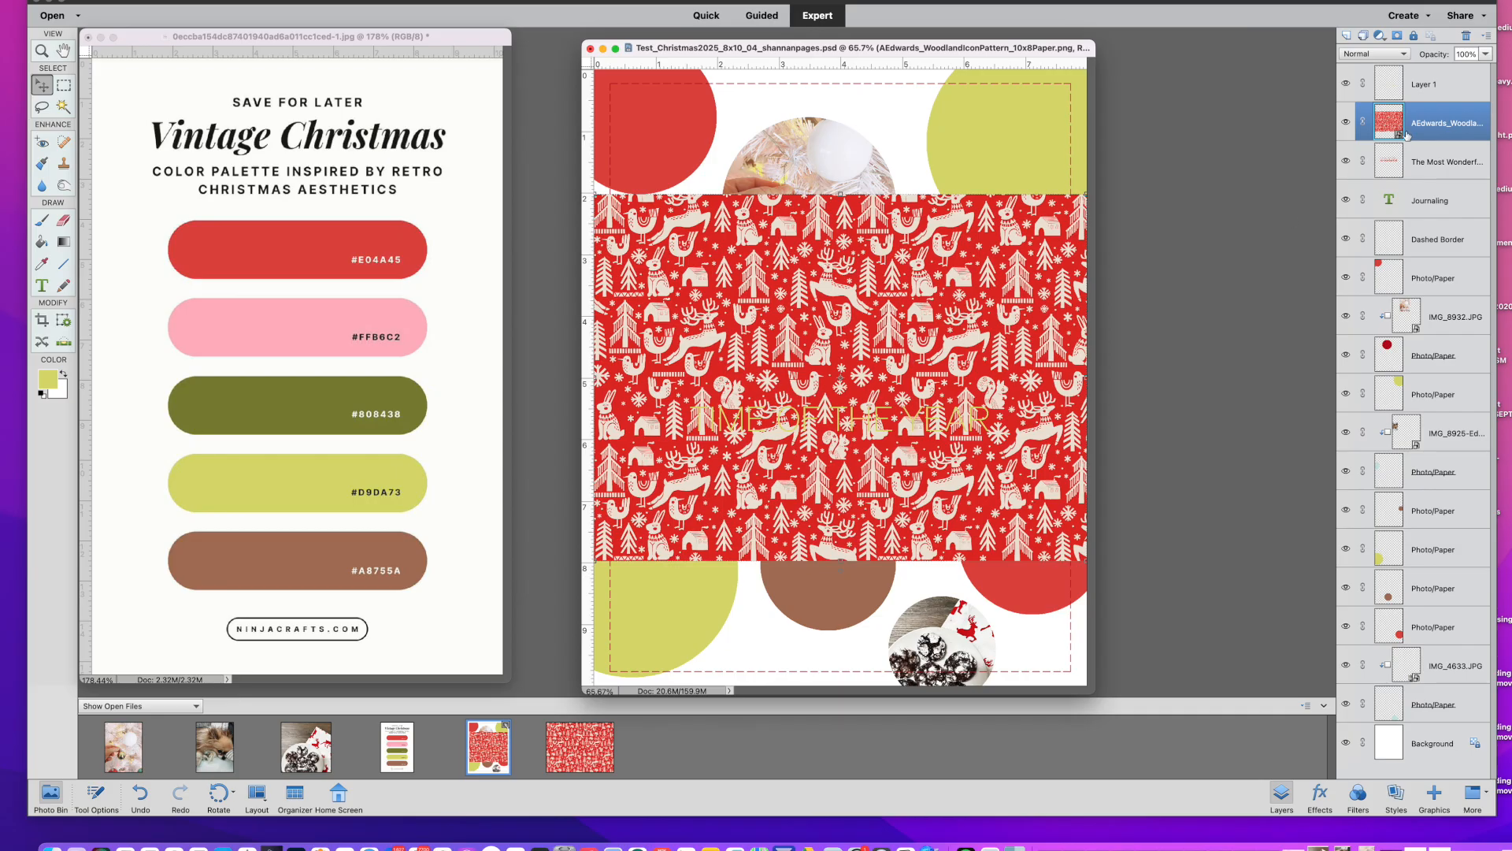
{"action": "key", "text": "super+g"}
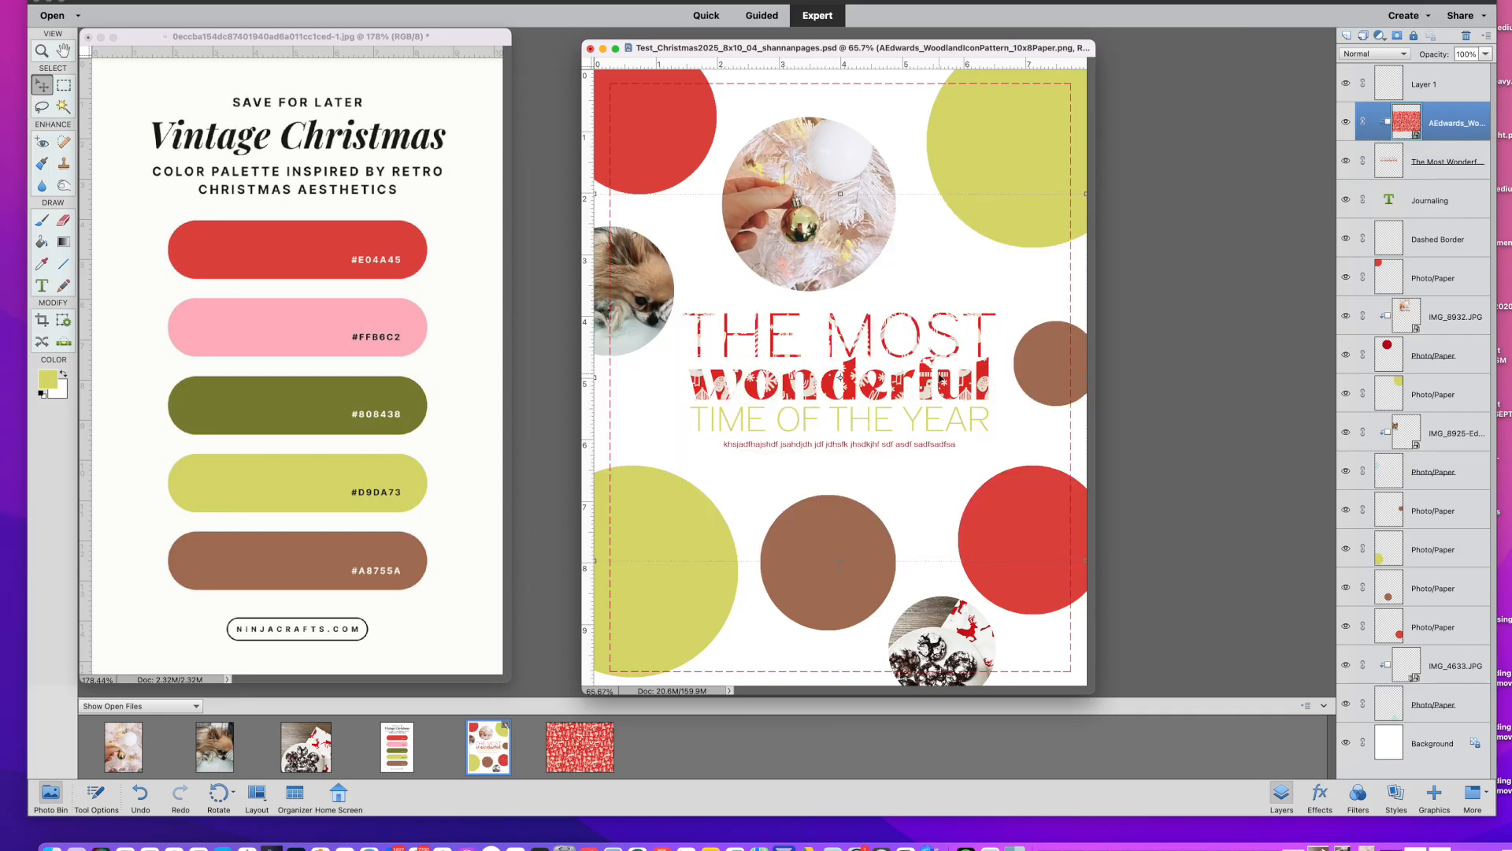
{"action": "left_click_drag", "start_coordinate": [938, 382], "coordinate": [896, 367]}
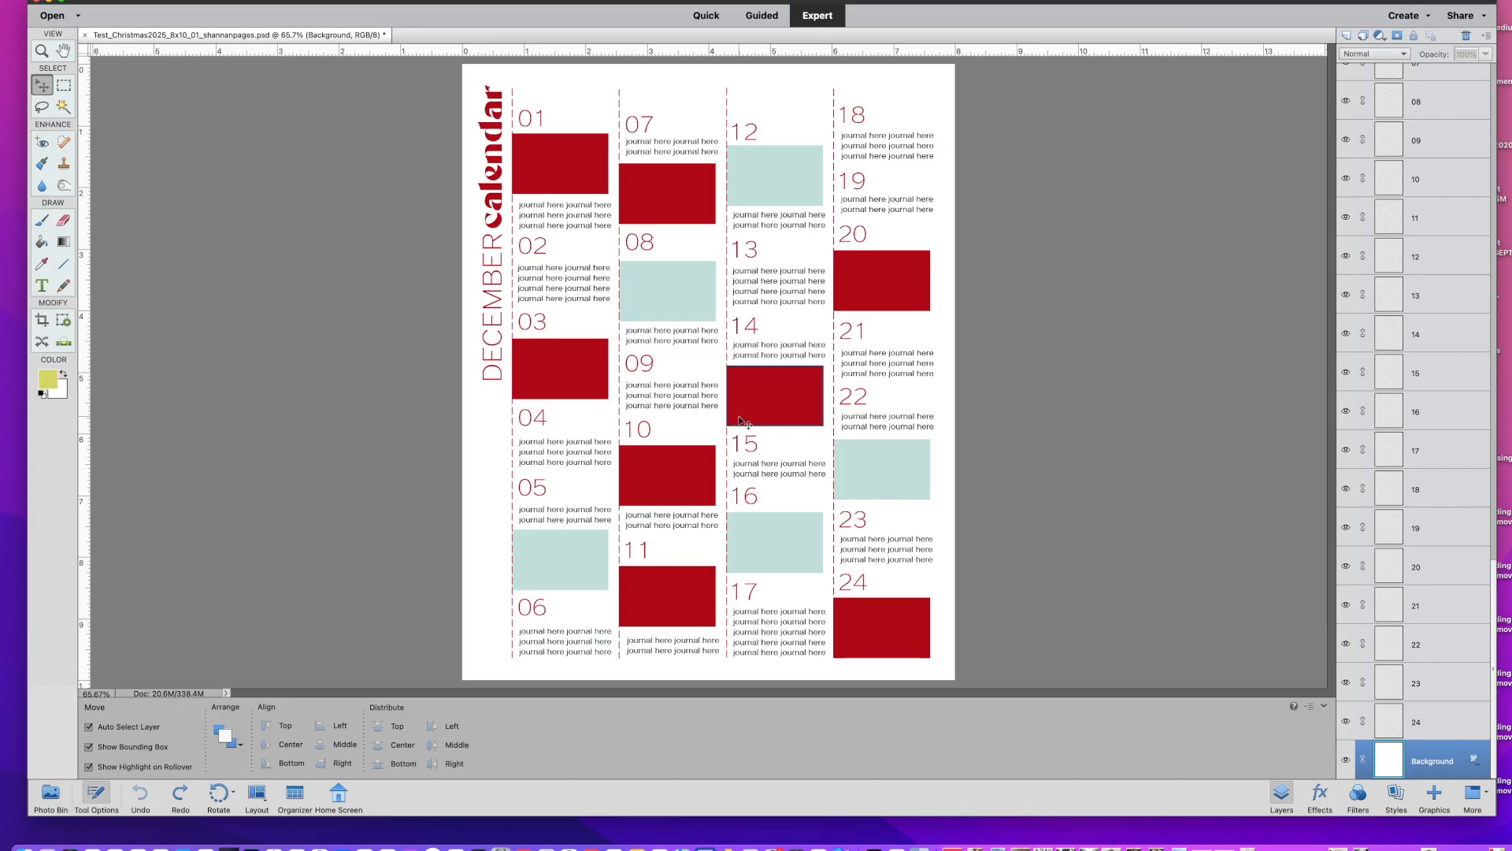
Try enlarging the vertical "DECEMBER calendar" title on the calendar template, and undo the transform
{"action": "left_click", "coordinate": [496, 226]}
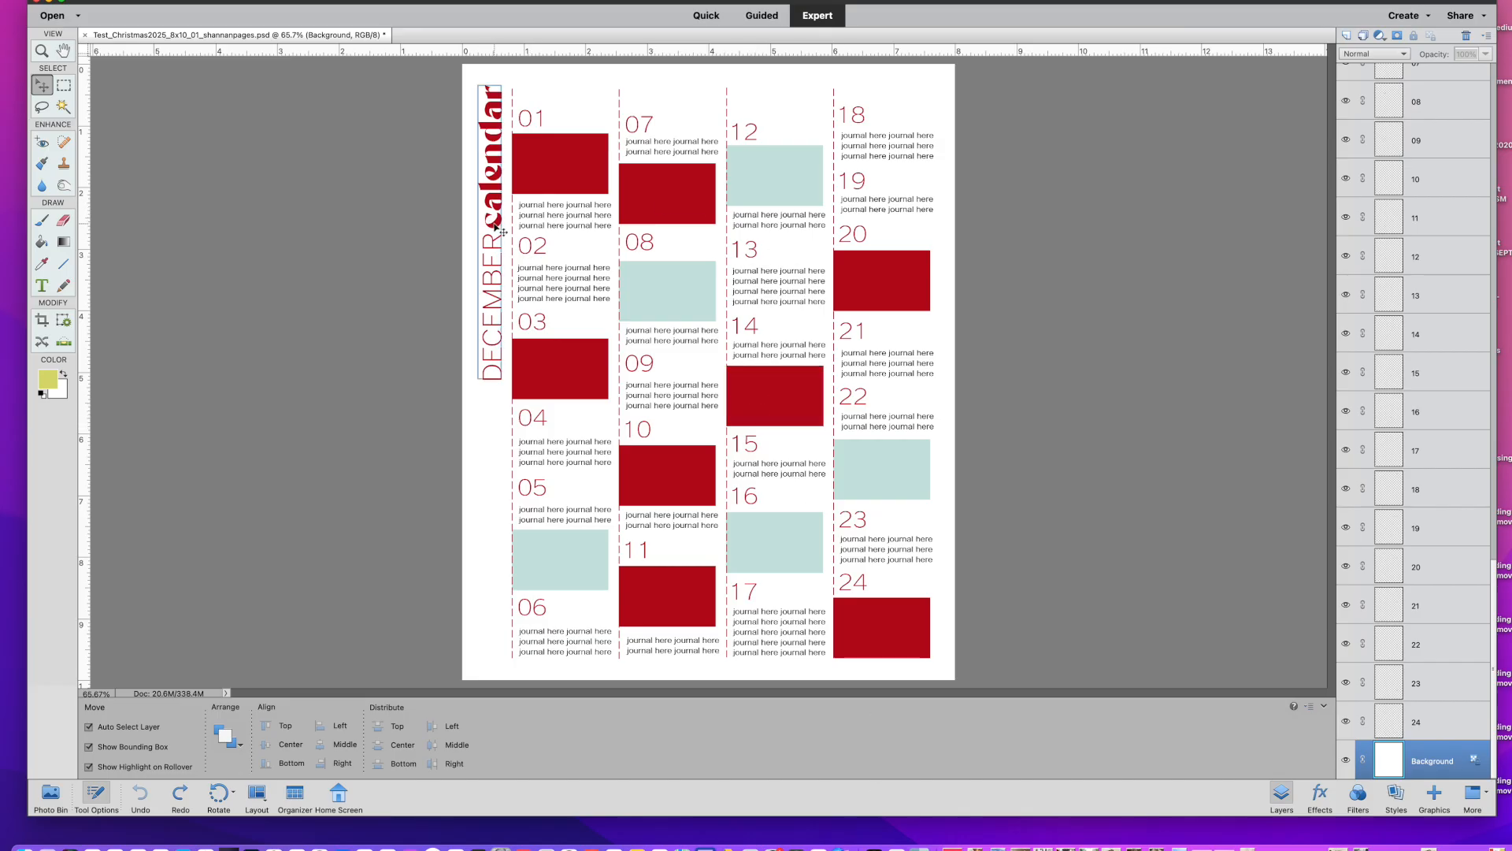
{"action": "left_click", "coordinate": [425, 277]}
{"action": "left_click", "coordinate": [497, 230]}
{"action": "left_click_drag", "start_coordinate": [477, 380], "coordinate": [460, 421]}
{"action": "key", "text": "Return"}
{"action": "left_click", "coordinate": [482, 456]}
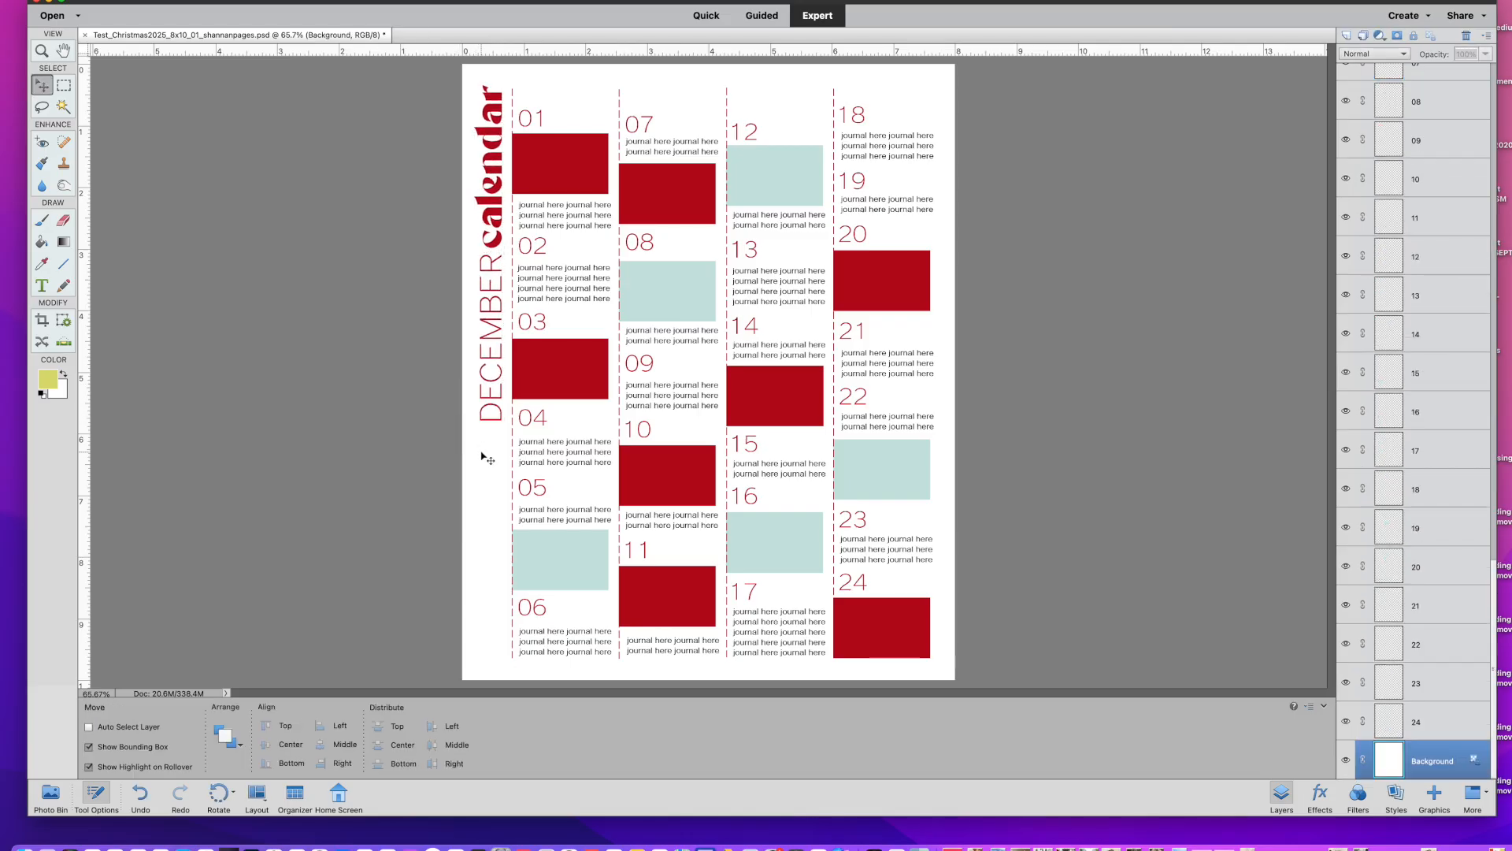
{"action": "key", "text": "super+z"}
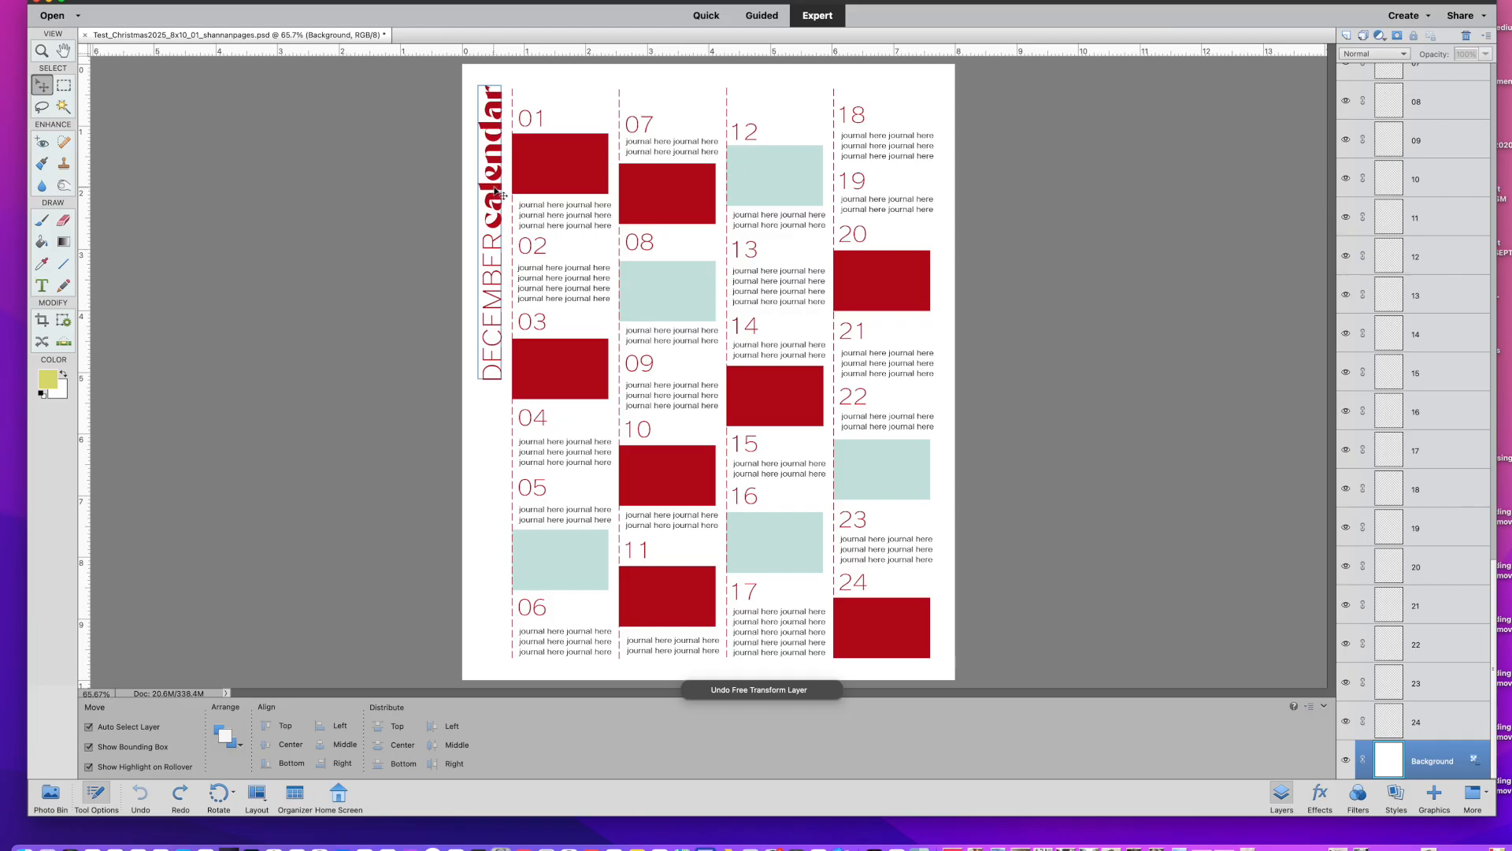
Hide the December Calendar title layer and reset the foreground and background colours to their defaults
{"action": "left_click", "coordinate": [1346, 84]}
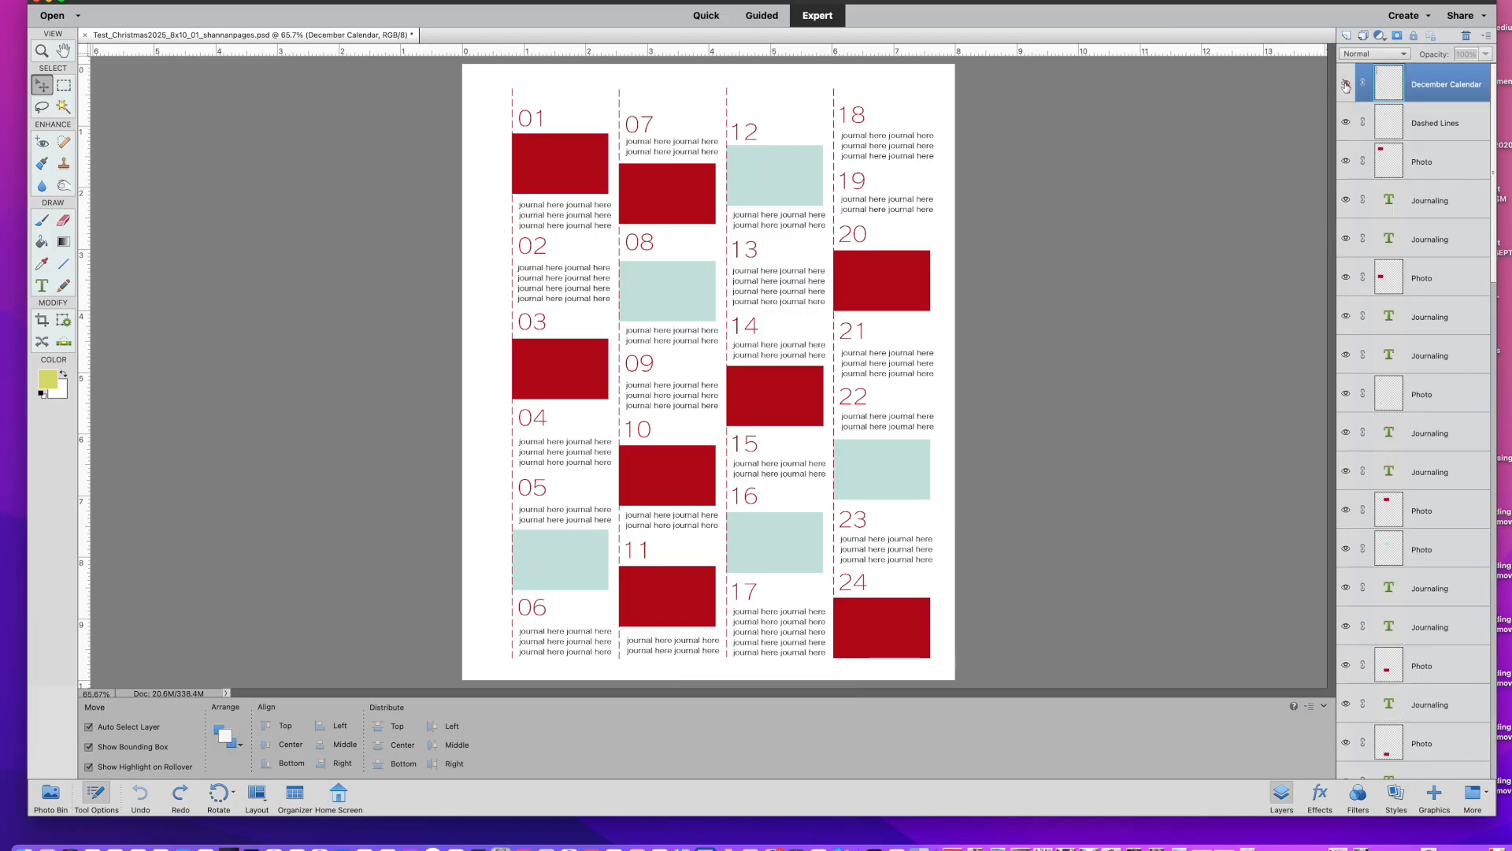
{"action": "left_click", "coordinate": [278, 169]}
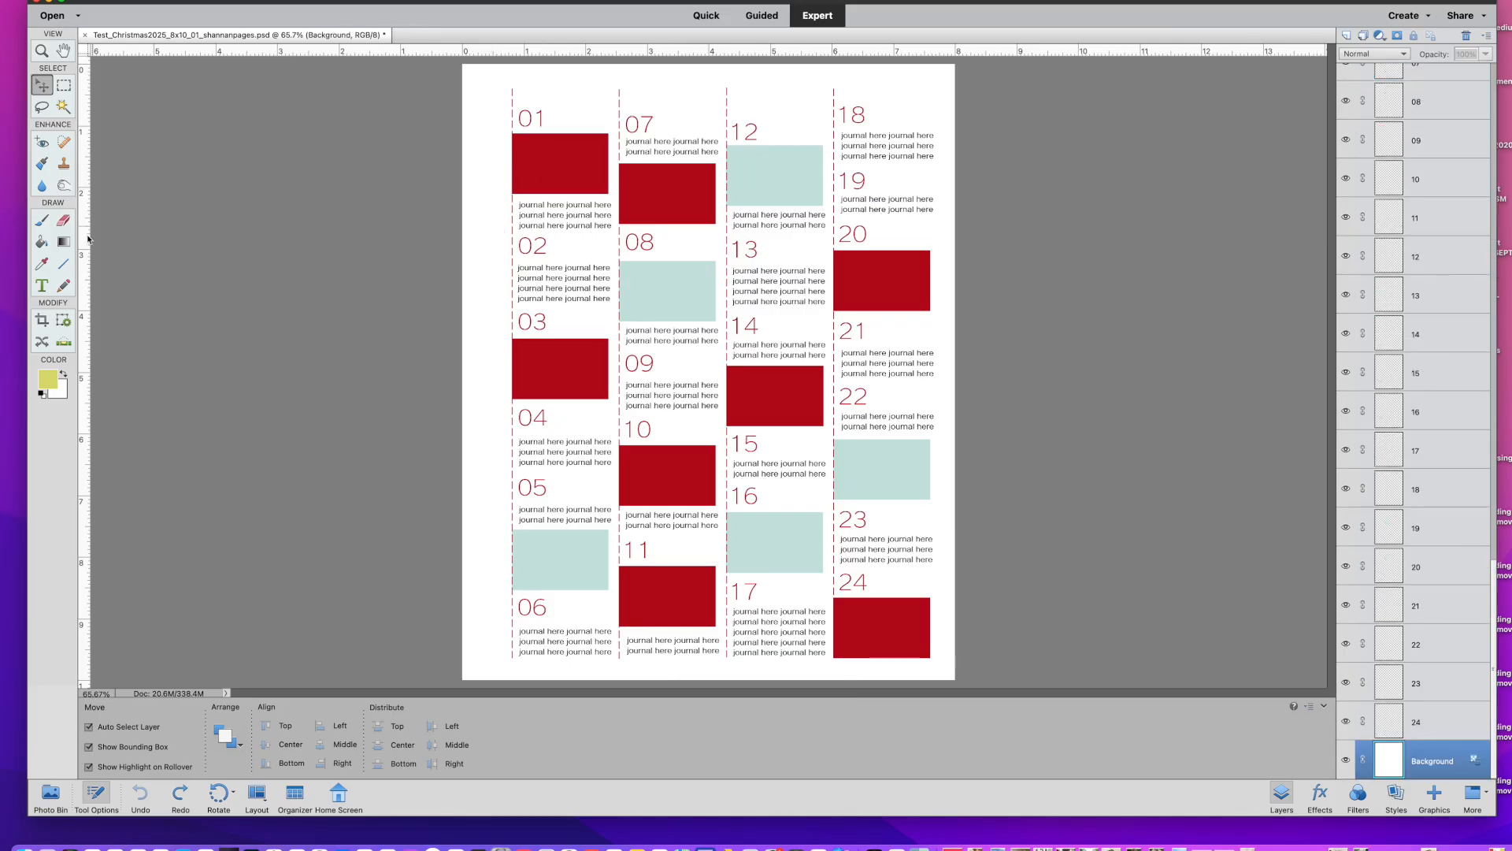
{"action": "left_click", "coordinate": [42, 393]}
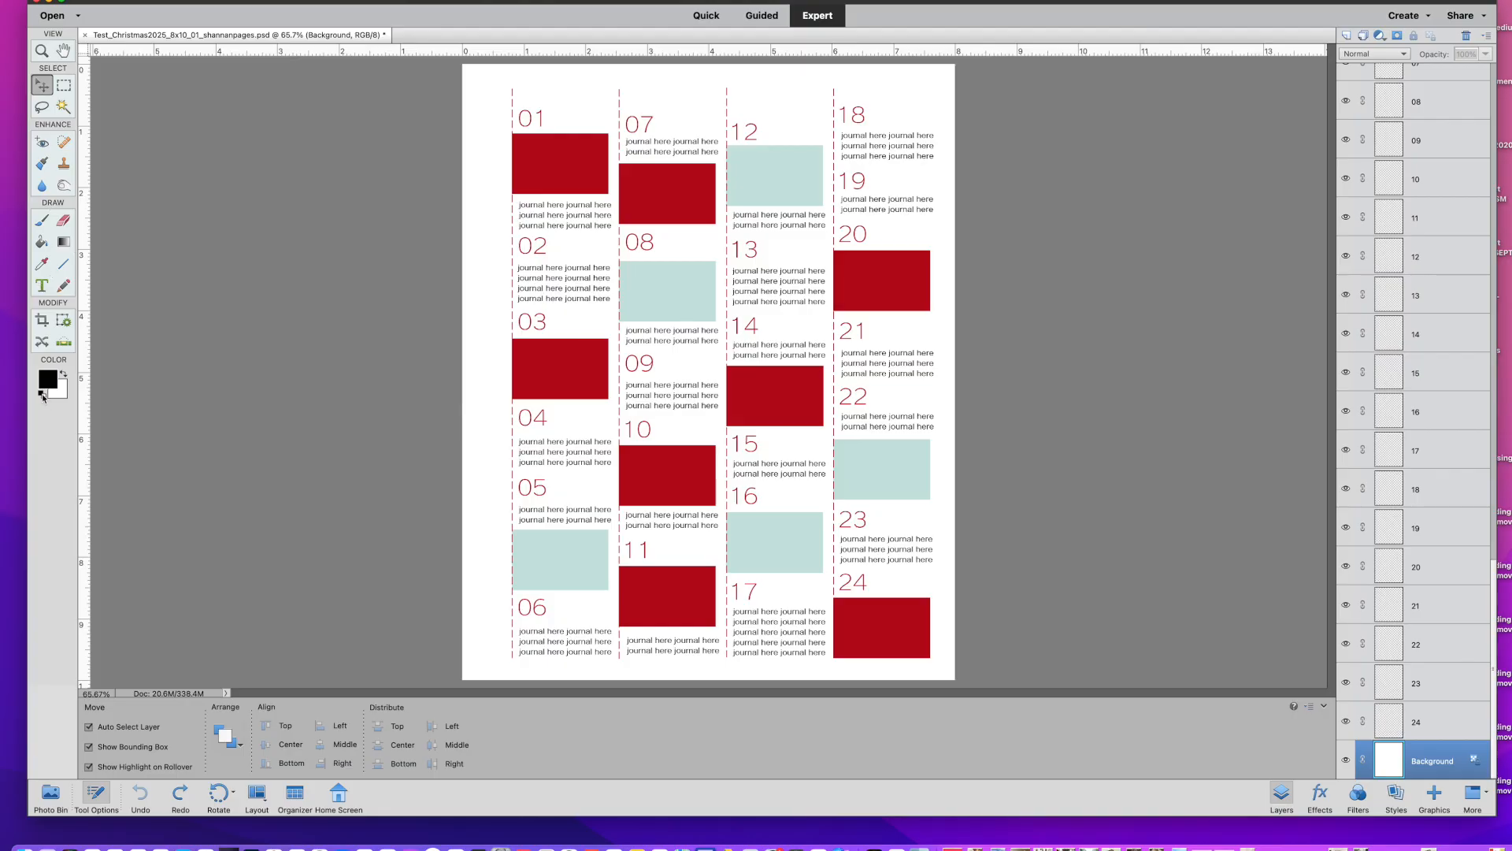
Add the horizontal text "january calendar" near the top of the page in Arial Regular at size 50
{"action": "left_click", "coordinate": [43, 286]}
{"action": "left_click", "coordinate": [675, 89]}
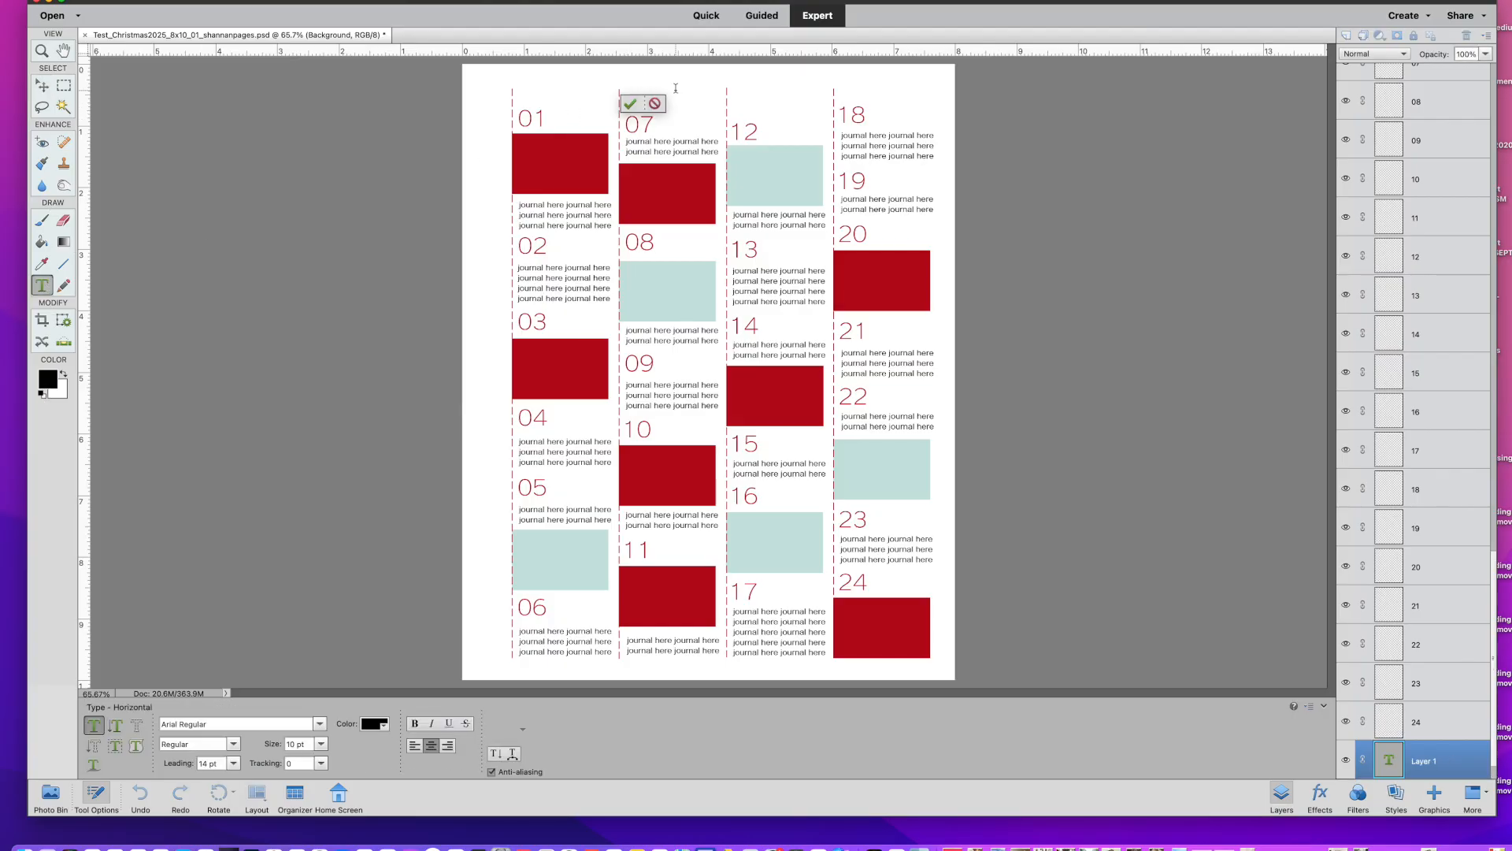
{"action": "type", "text": "janua"}
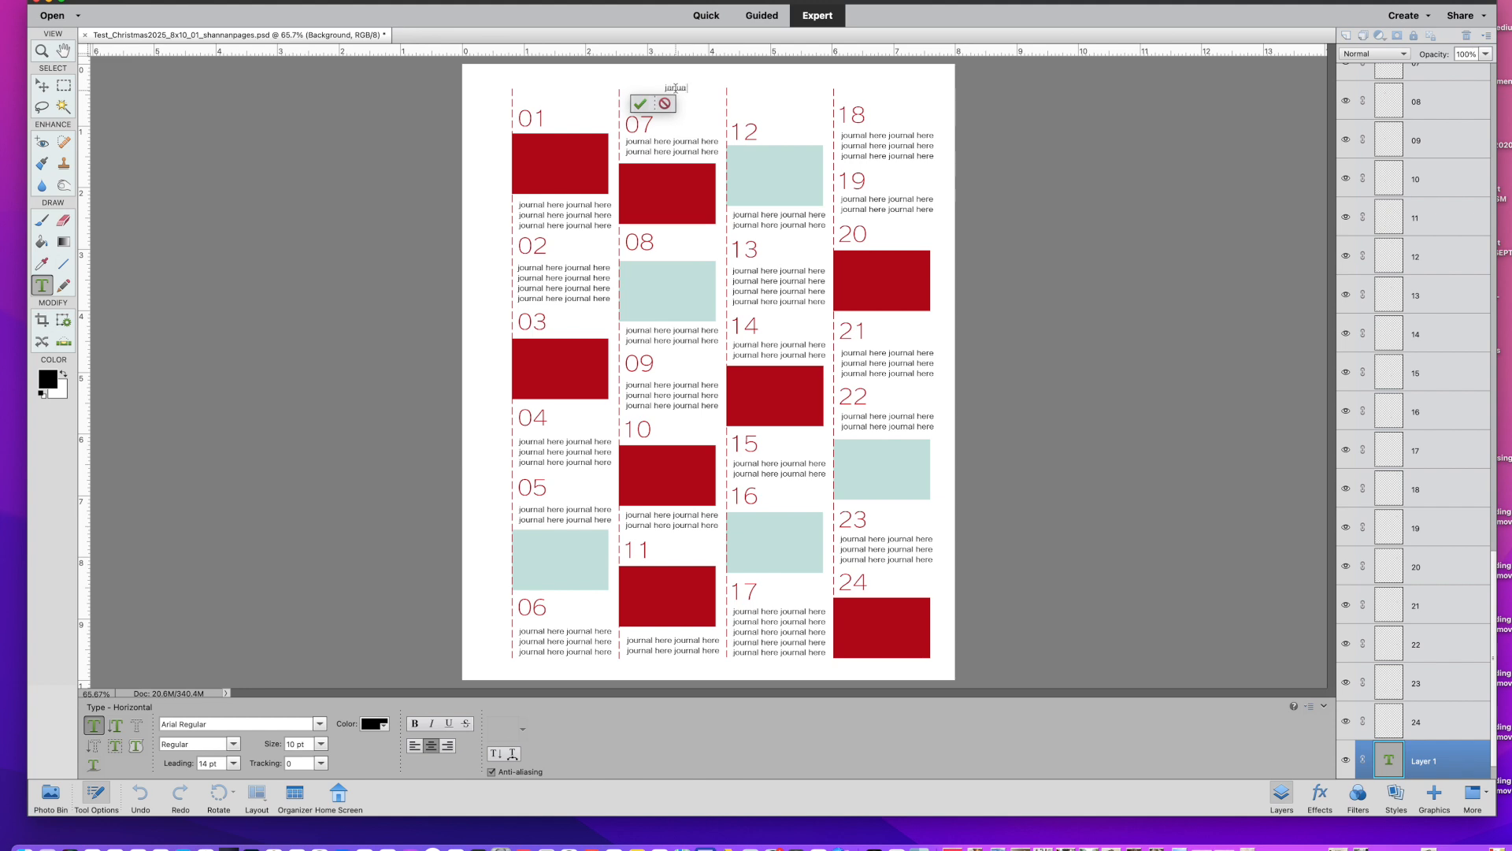
{"action": "type", "text": "ry calendar"}
{"action": "key", "text": "ctrl+a"}
{"action": "left_click", "coordinate": [304, 749]}
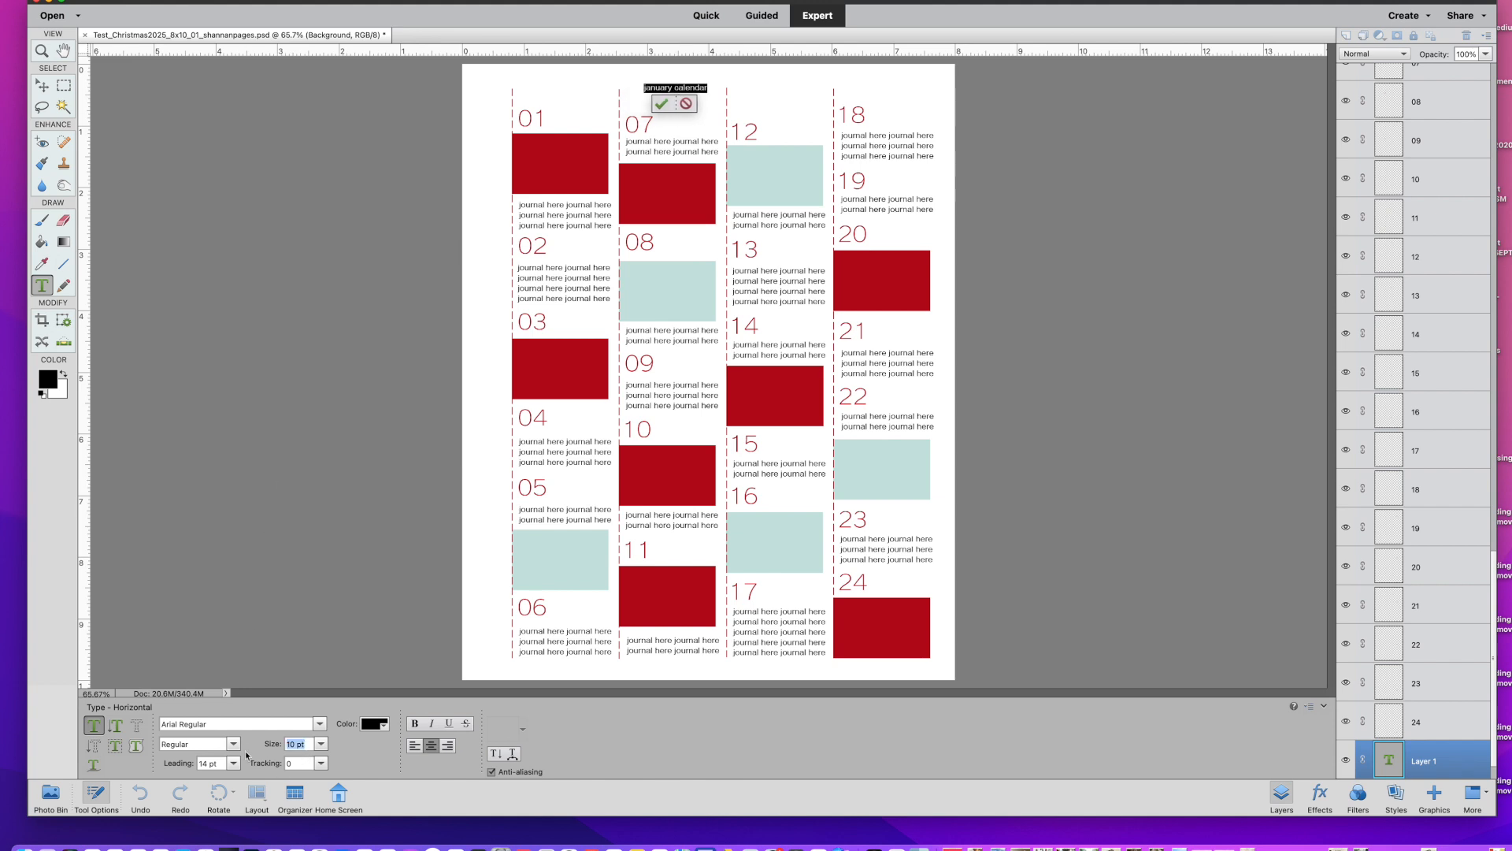
{"action": "type", "text": "5"}
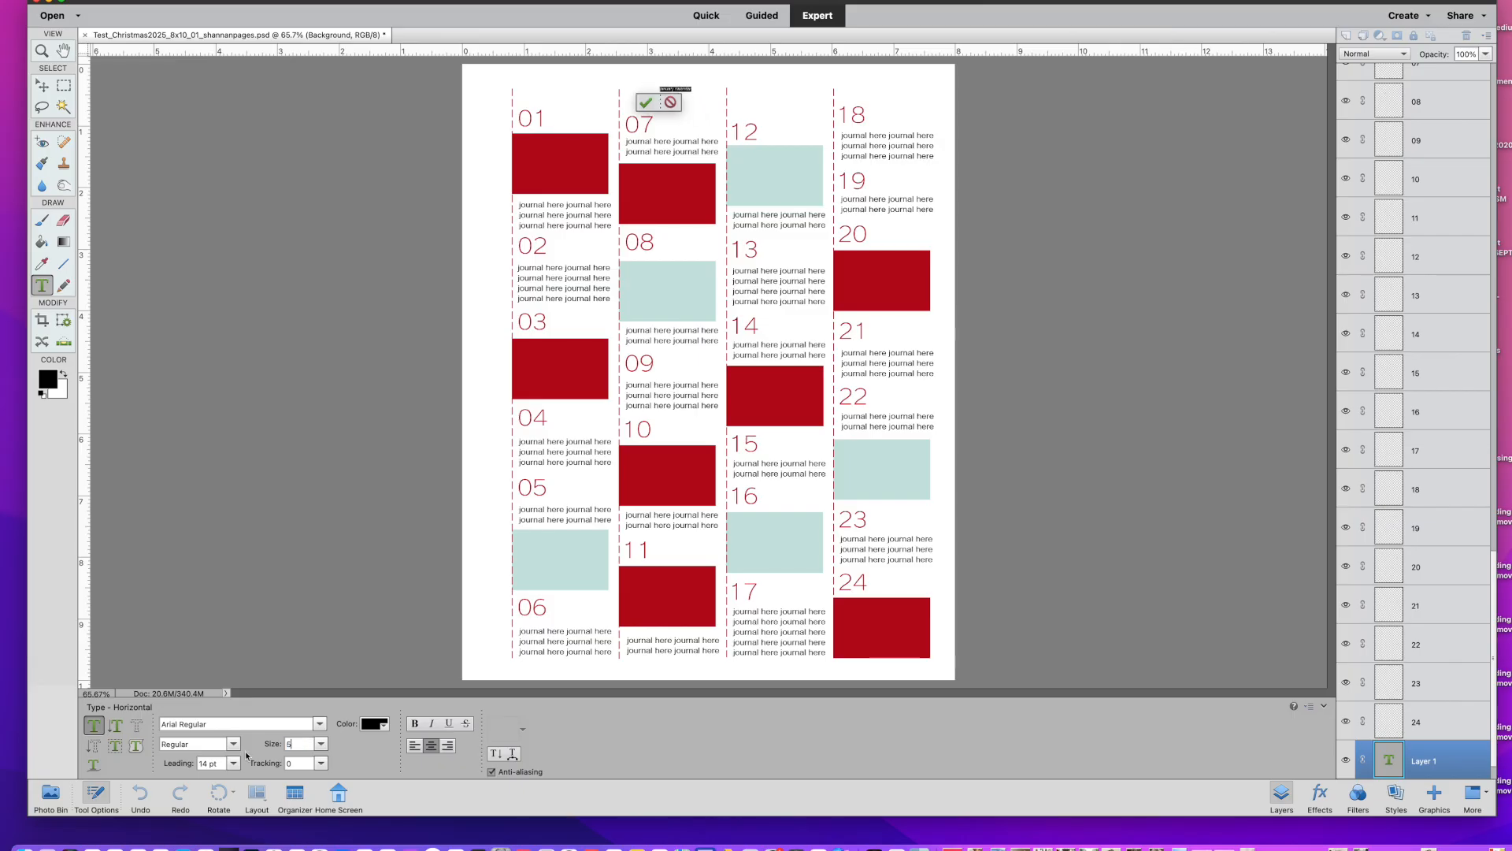
{"action": "type", "text": "0"}
{"action": "left_click", "coordinate": [788, 112]}
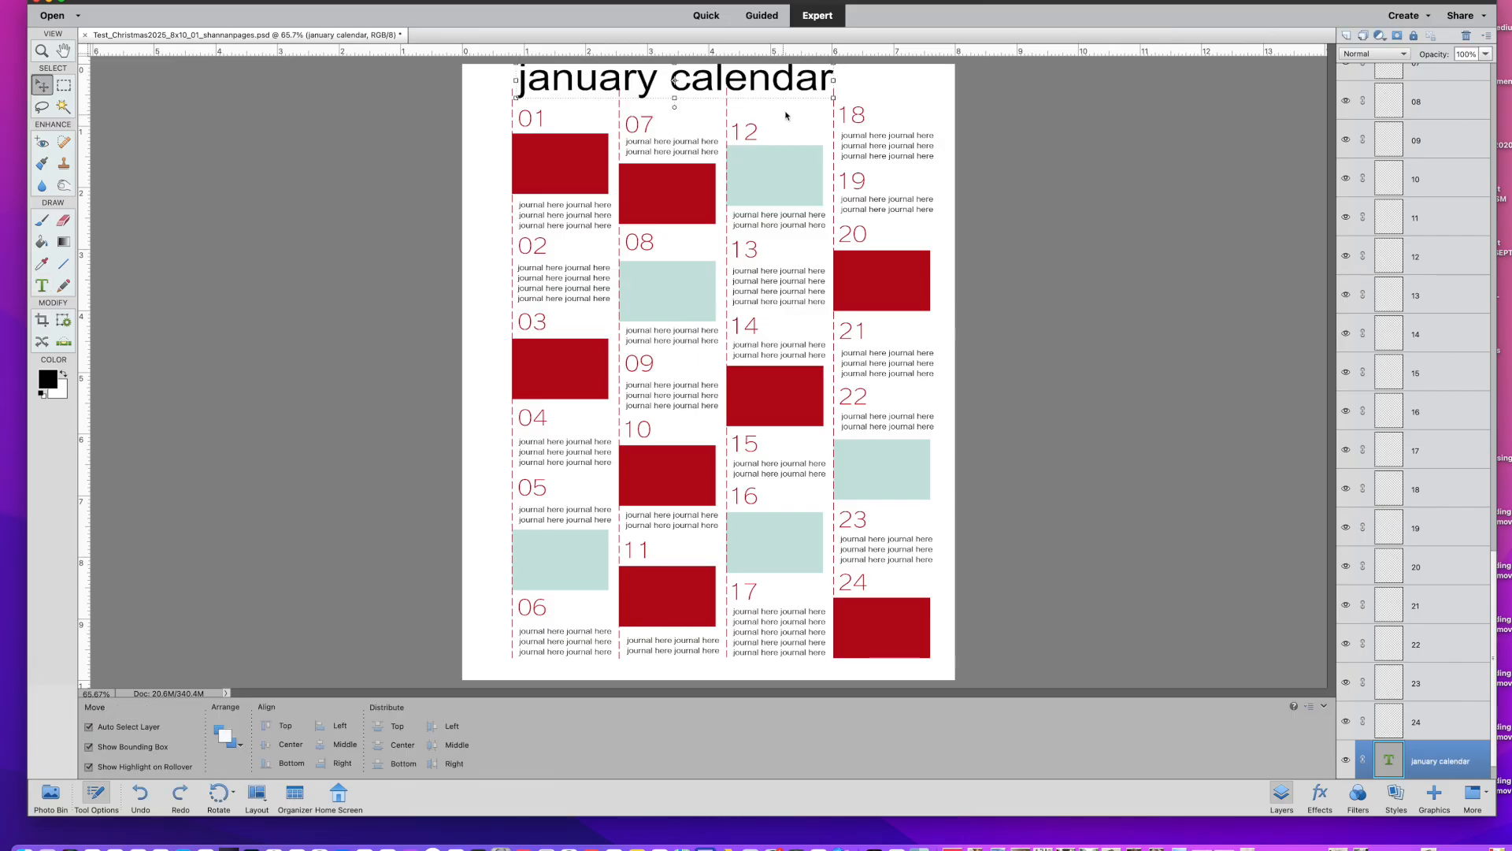
Rotate the "january calendar" text layer 90° left and position it along the page's left margin beside the first dashed line
{"action": "left_click_drag", "start_coordinate": [776, 95], "coordinate": [779, 140]}
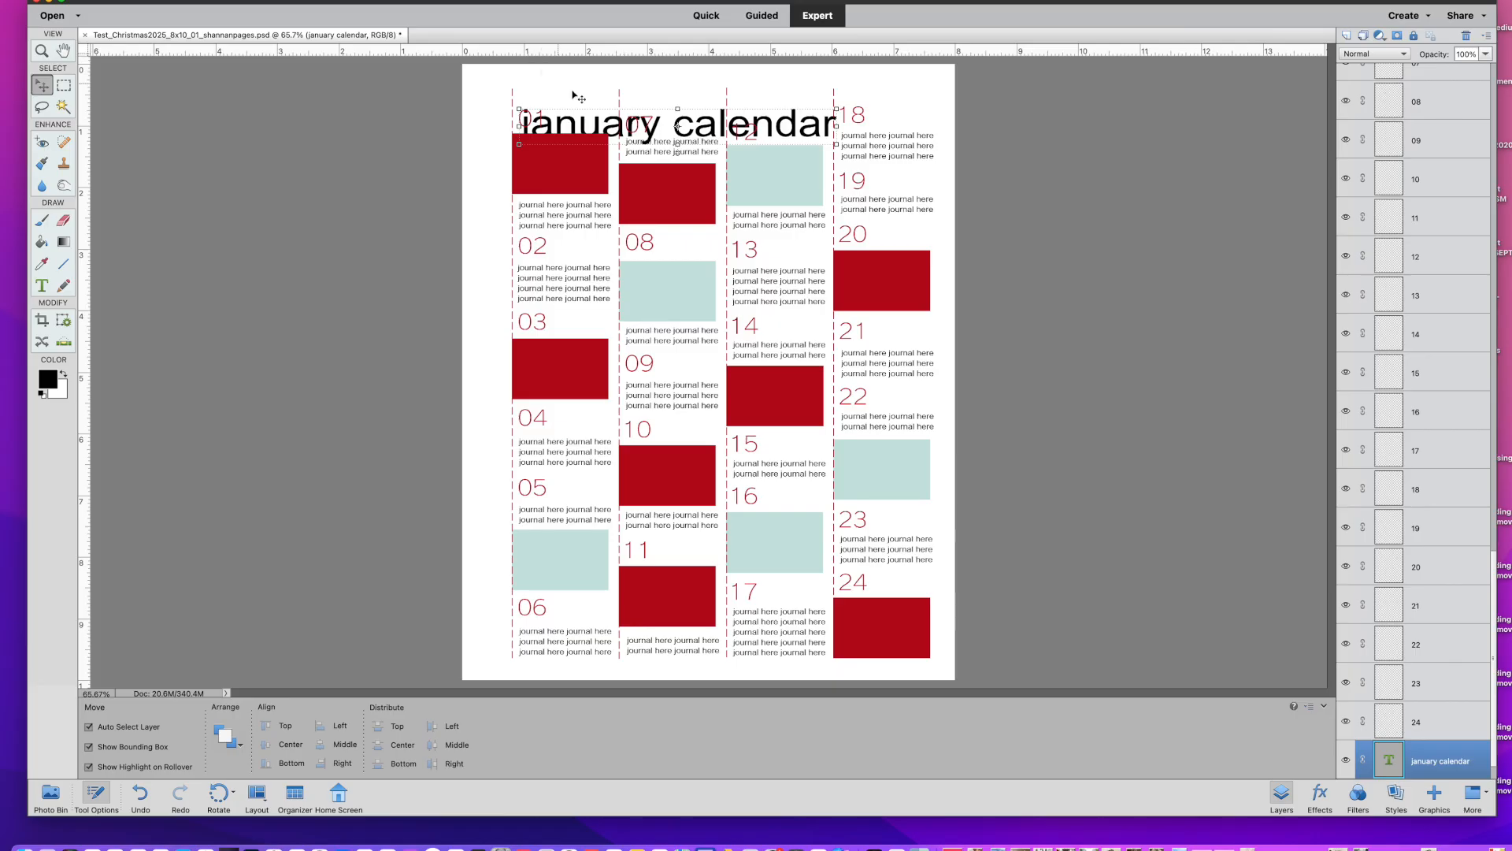
{"action": "left_click_drag", "start_coordinate": [600, 124], "coordinate": [598, 113]}
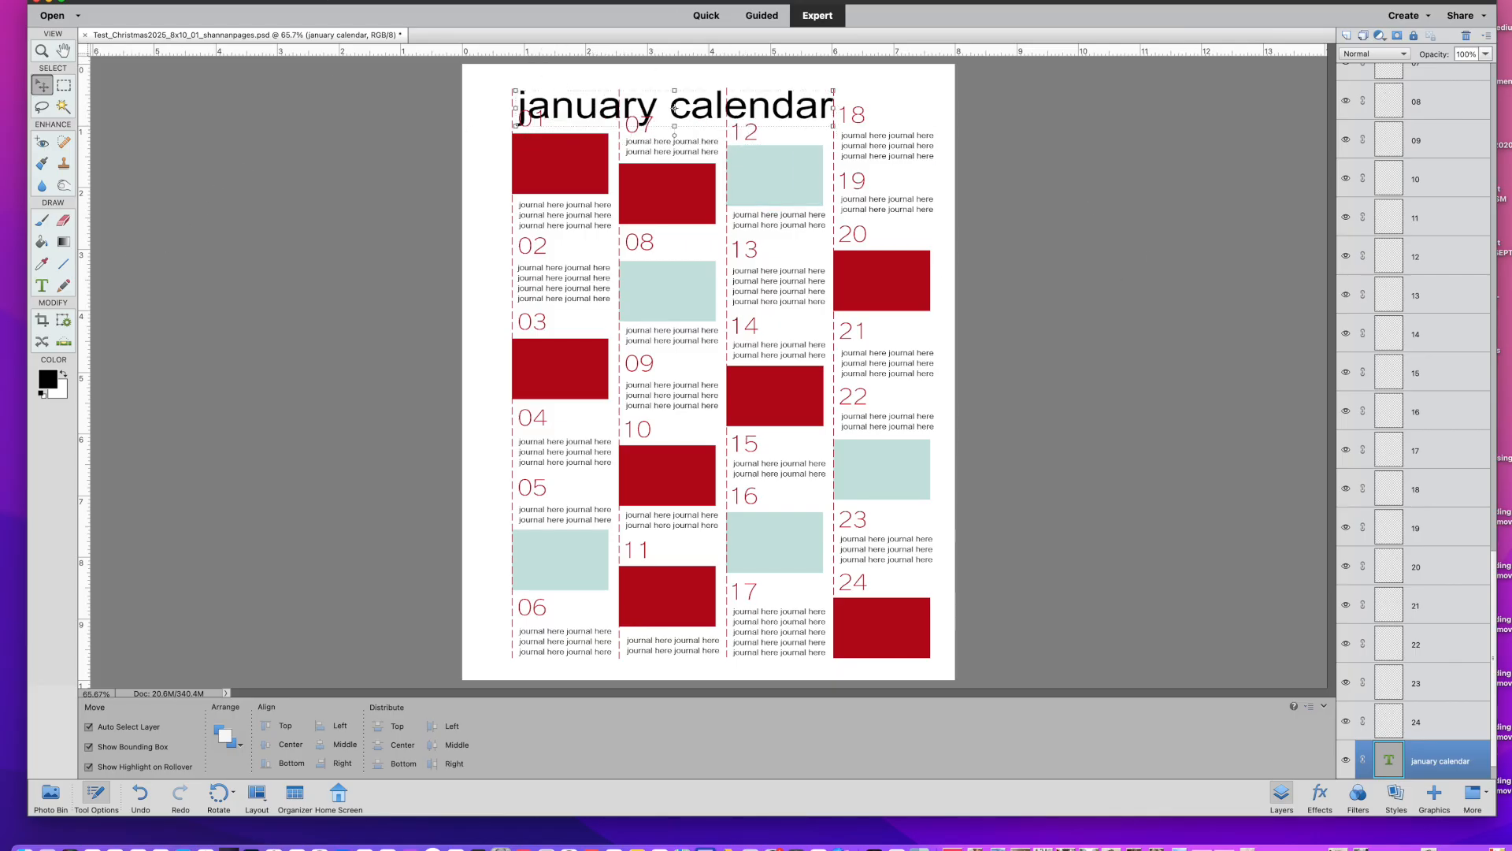
{"action": "left_click", "coordinate": [263, 0]}
{"action": "mouse_move", "coordinate": [272, 1]}
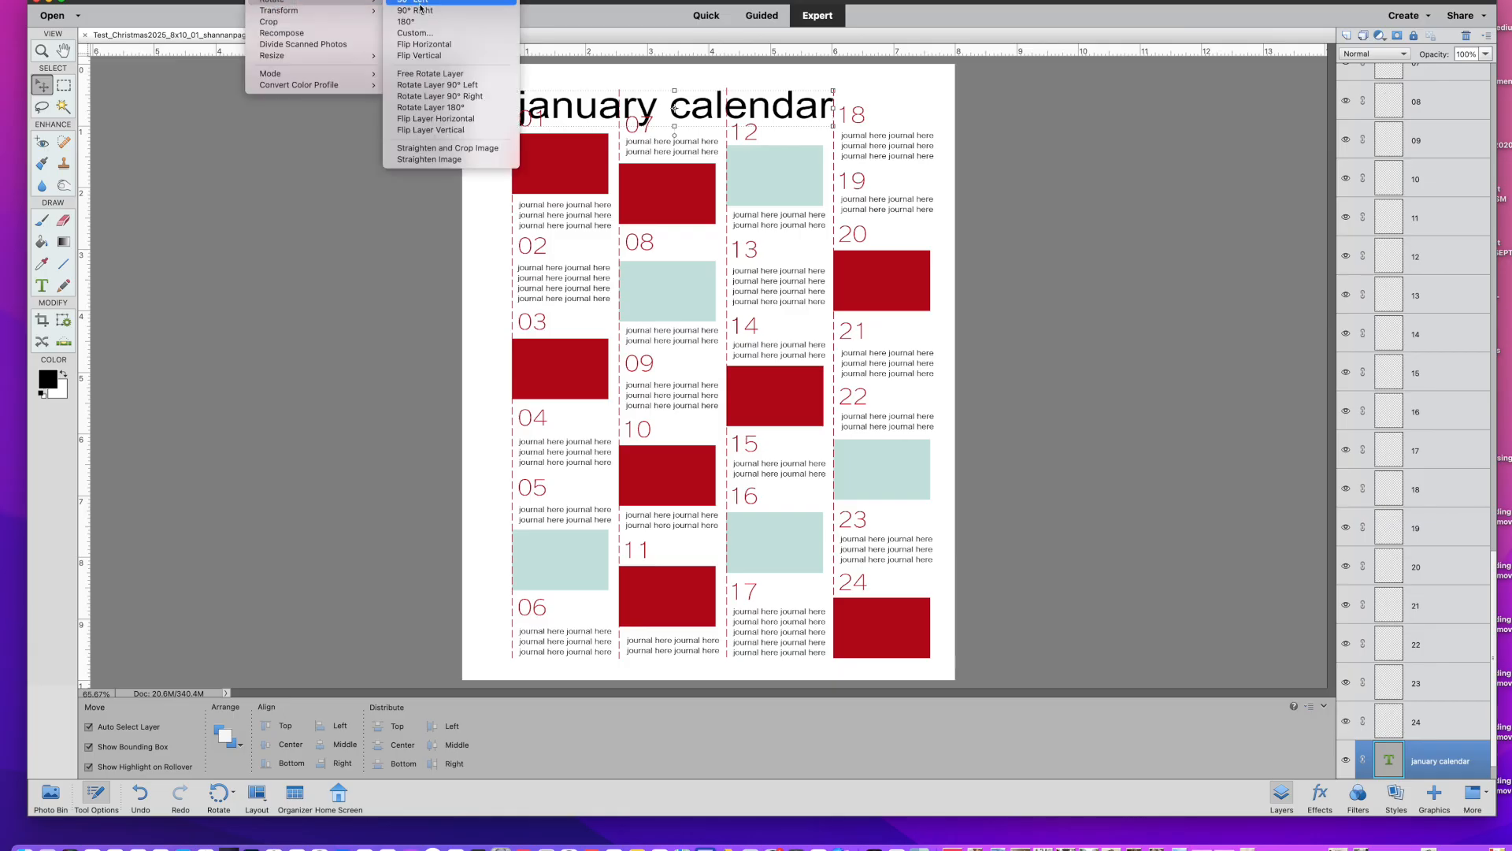
{"action": "left_click", "coordinate": [453, 85]}
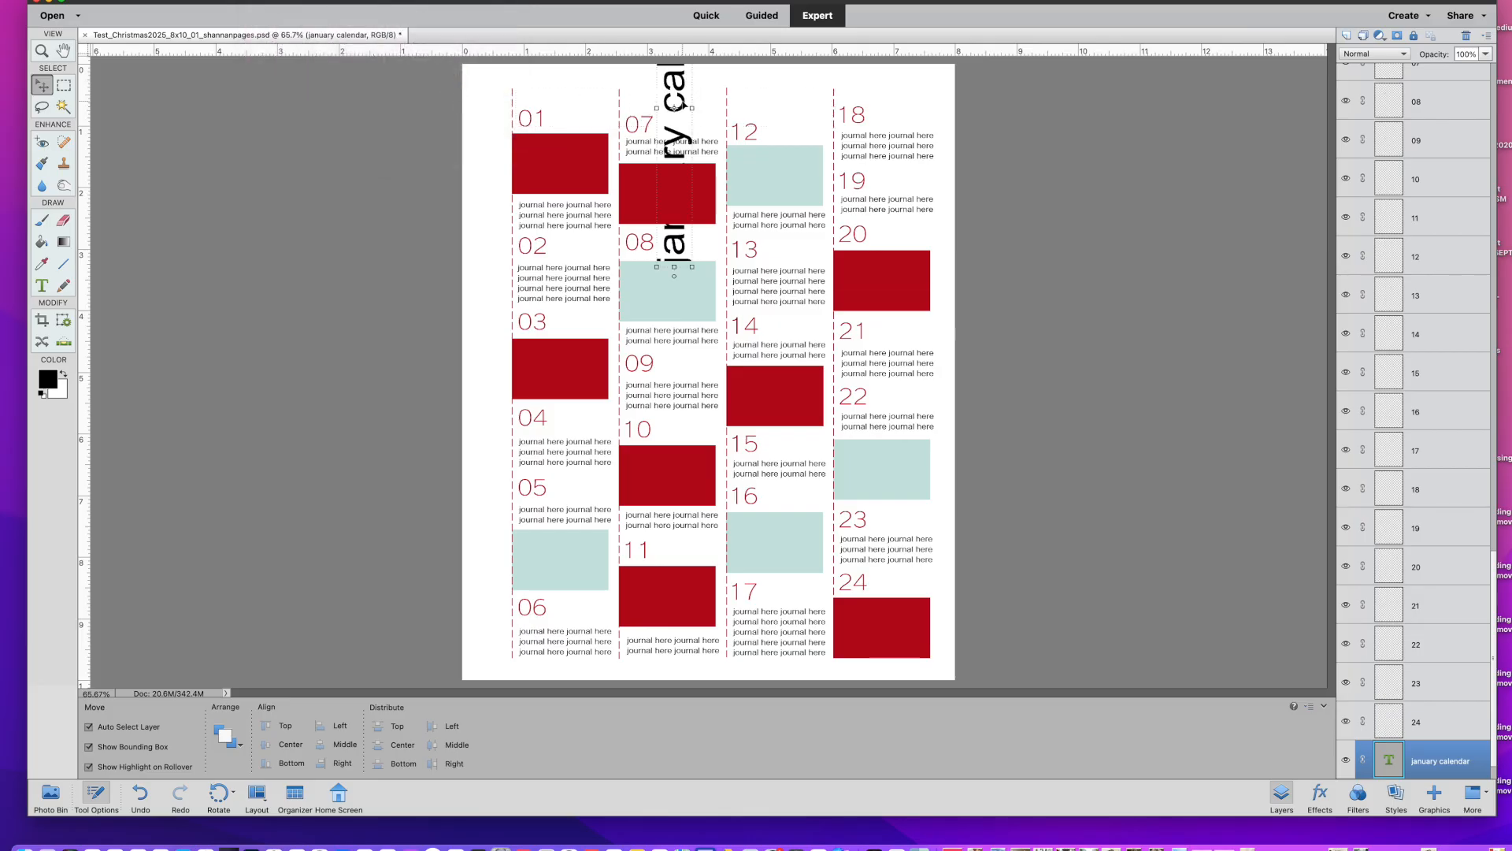
{"action": "left_click_drag", "start_coordinate": [683, 106], "coordinate": [498, 241]}
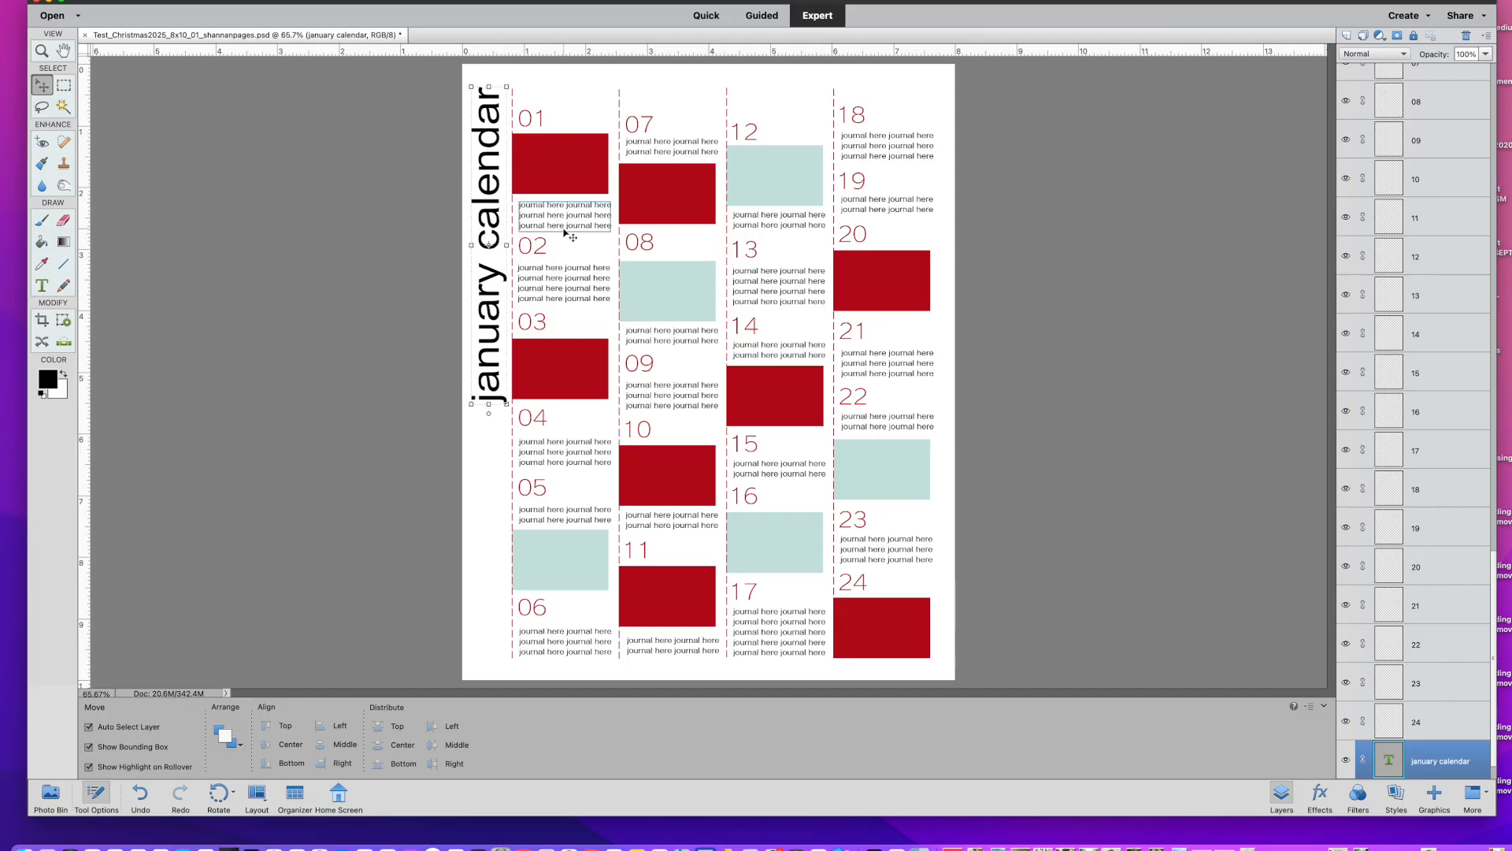
Delete the "january calendar" text layer and clear any selection on the page
{"action": "key", "text": "BackSpace"}
{"action": "left_click", "coordinate": [756, 266]}
{"action": "key", "text": "super+a"}
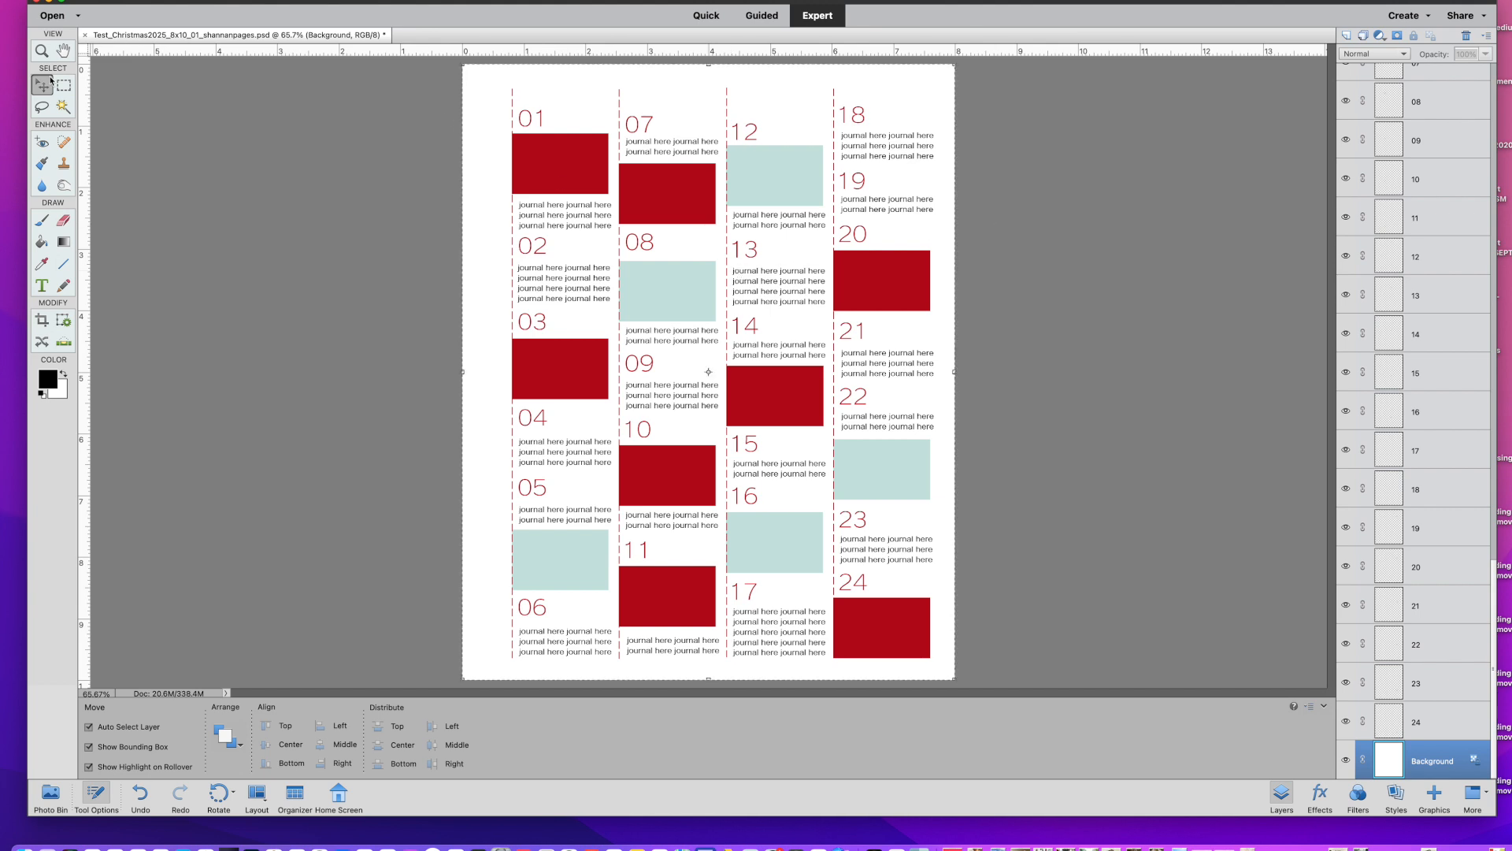
{"action": "key", "text": "super+d"}
Make the December Calendar title layer visible again
{"action": "scroll", "coordinate": [1384, 206], "scroll_direction": "up", "scroll_amount": 5}
{"action": "scroll", "coordinate": [1384, 206], "scroll_direction": "up", "scroll_amount": 10}
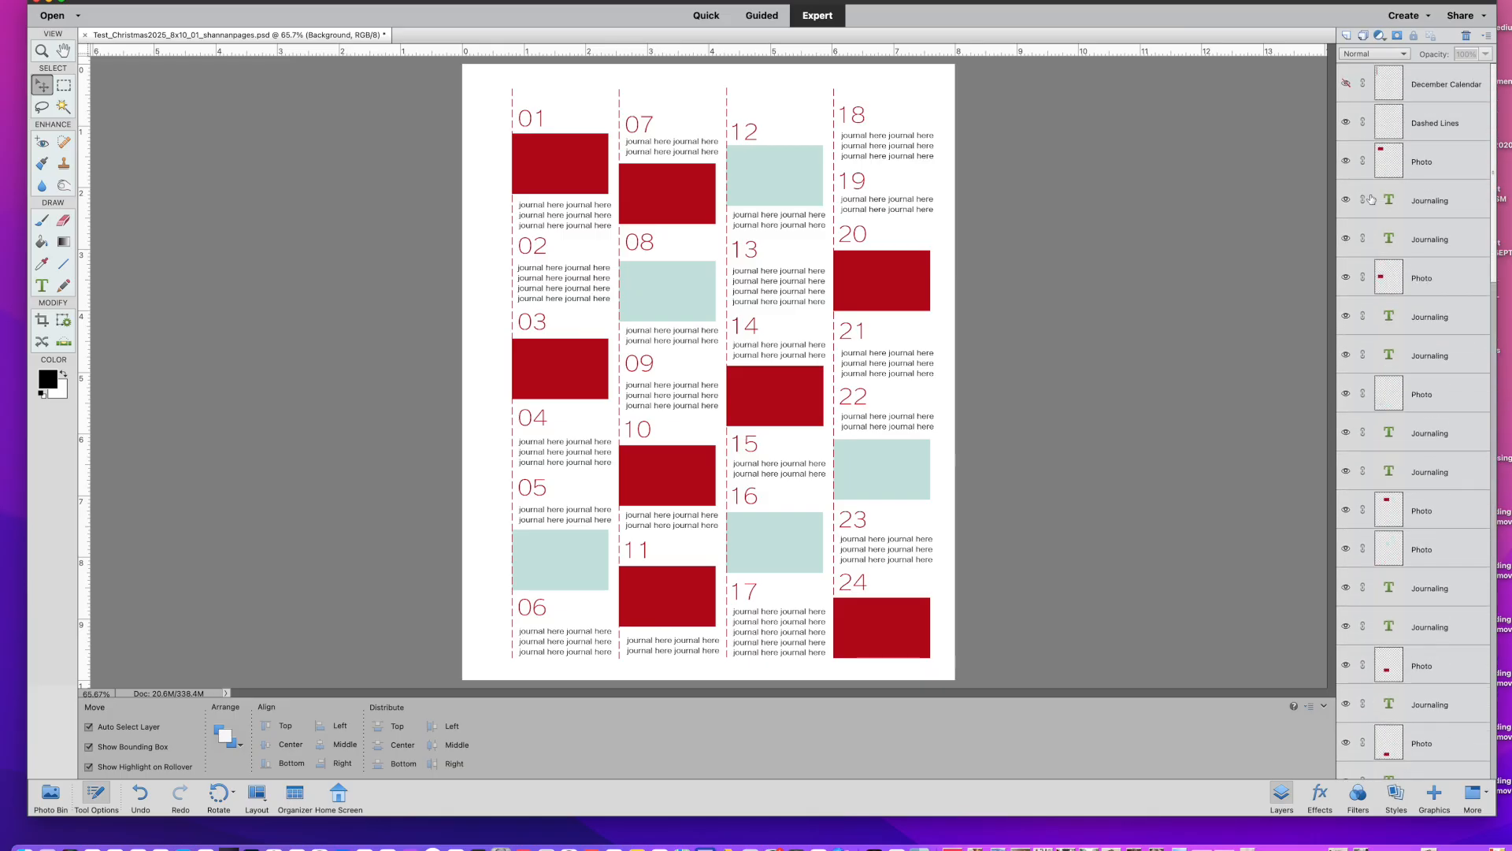
{"action": "left_click", "coordinate": [1346, 83]}
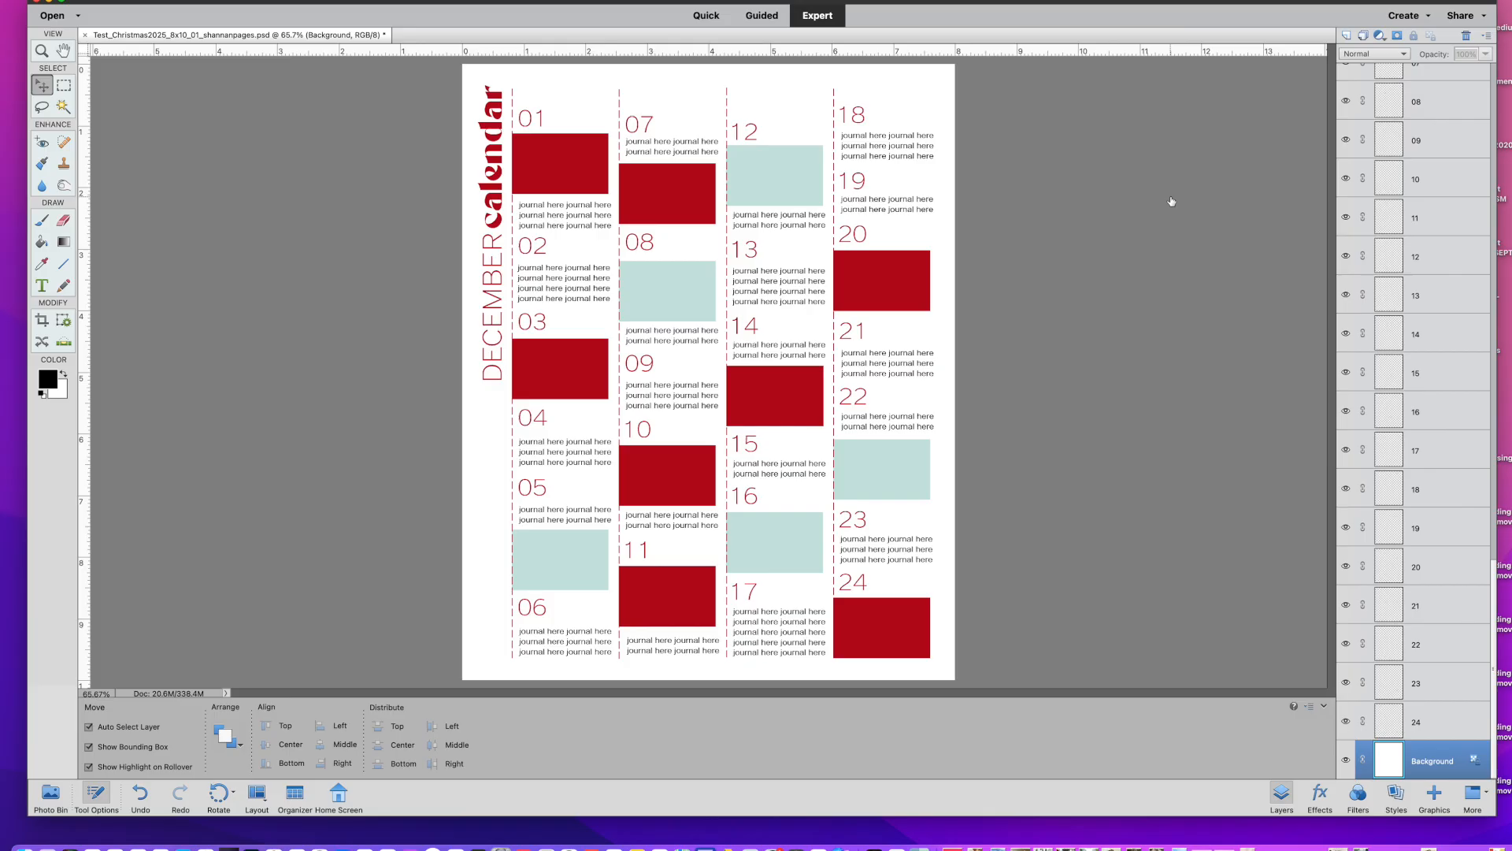
Place IMG_9083.JPG on the page, scale it down over the date 01 photo placeholder, and clip it to that placeholder
{"action": "left_click", "coordinate": [575, 163]}
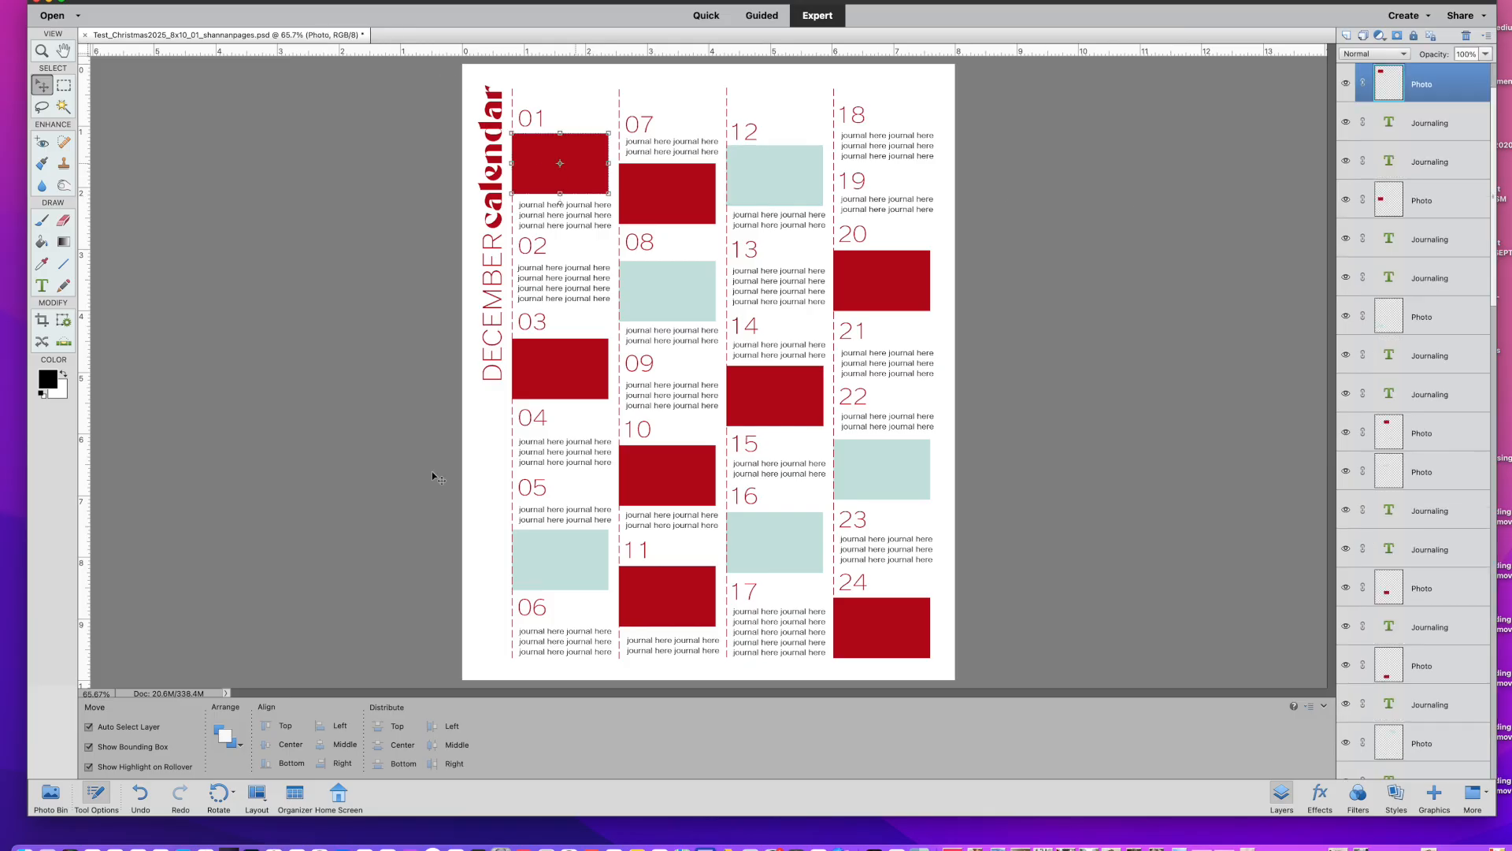
{"action": "left_click", "coordinate": [50, 794]}
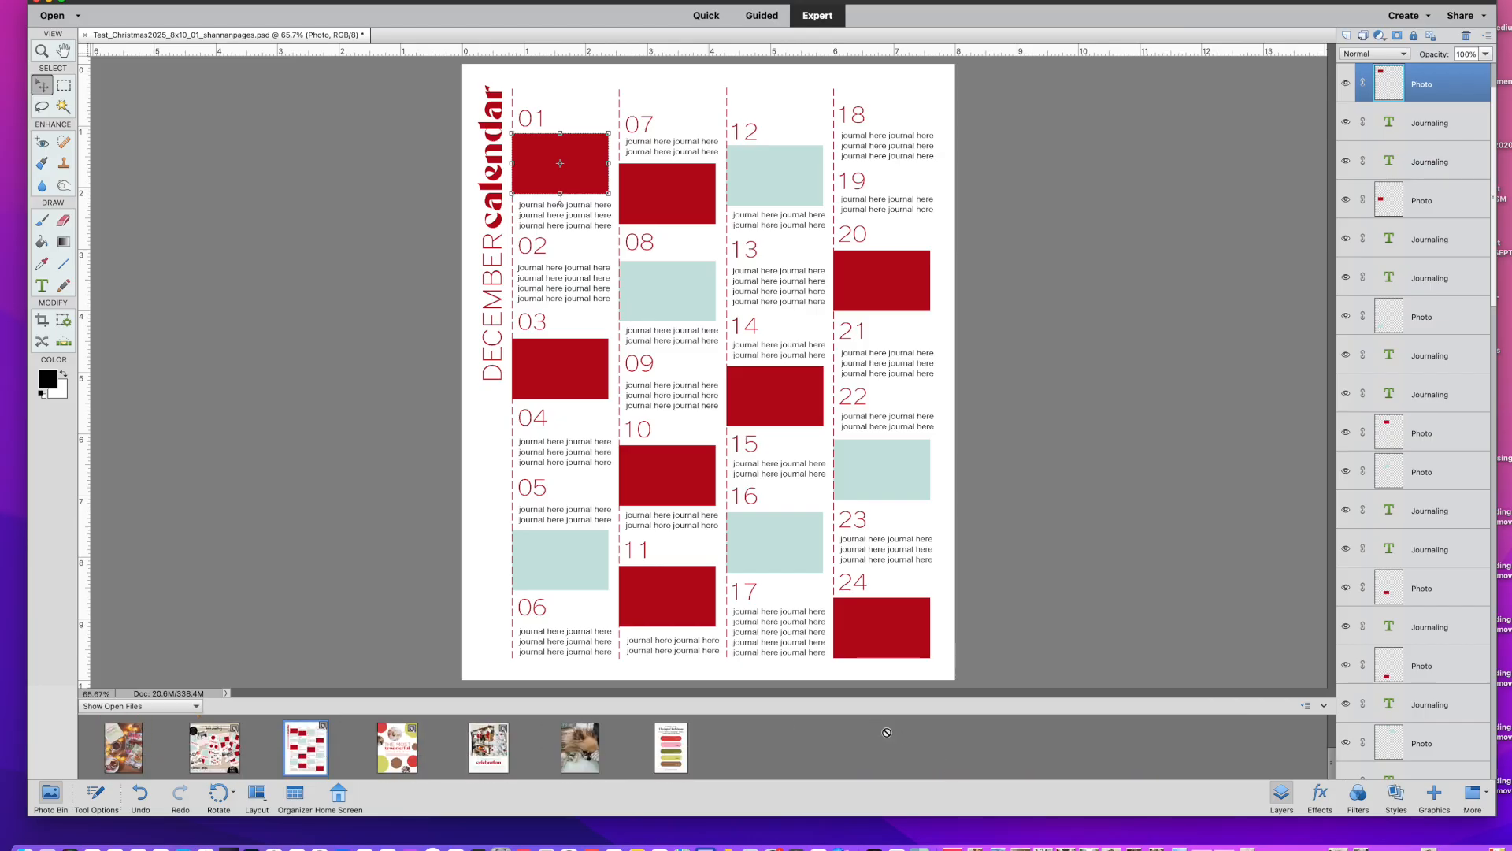
{"action": "left_click_drag", "start_coordinate": [1218, 725], "coordinate": [579, 212]}
{"action": "left_click_drag", "start_coordinate": [941, 65], "coordinate": [600, 516]}
{"action": "key", "text": "Return"}
{"action": "left_click_drag", "start_coordinate": [535, 557], "coordinate": [561, 136]}
{"action": "key", "text": "super+g"}
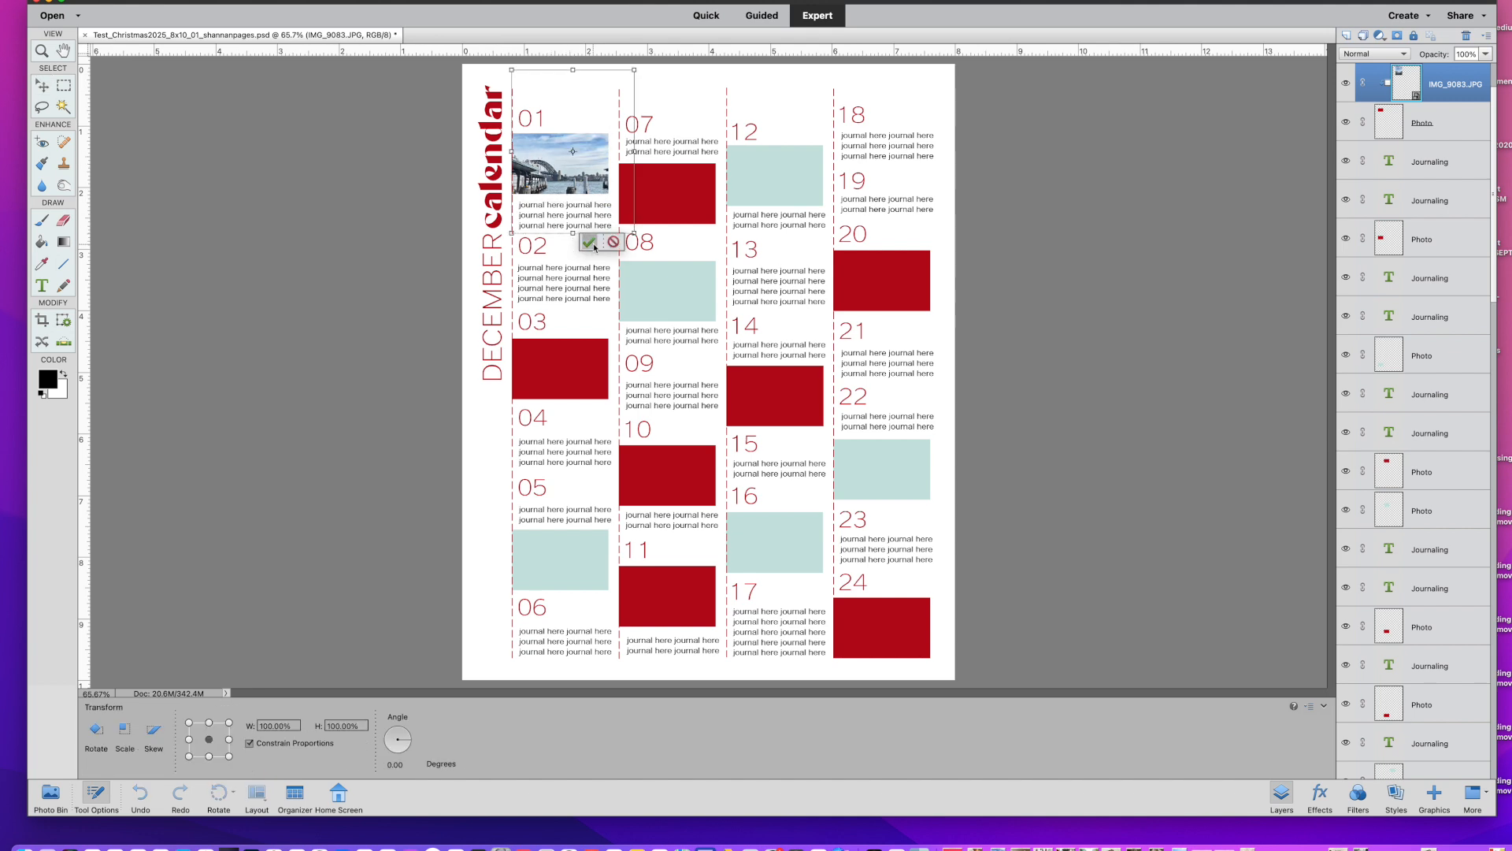
{"action": "left_click", "coordinate": [581, 249]}
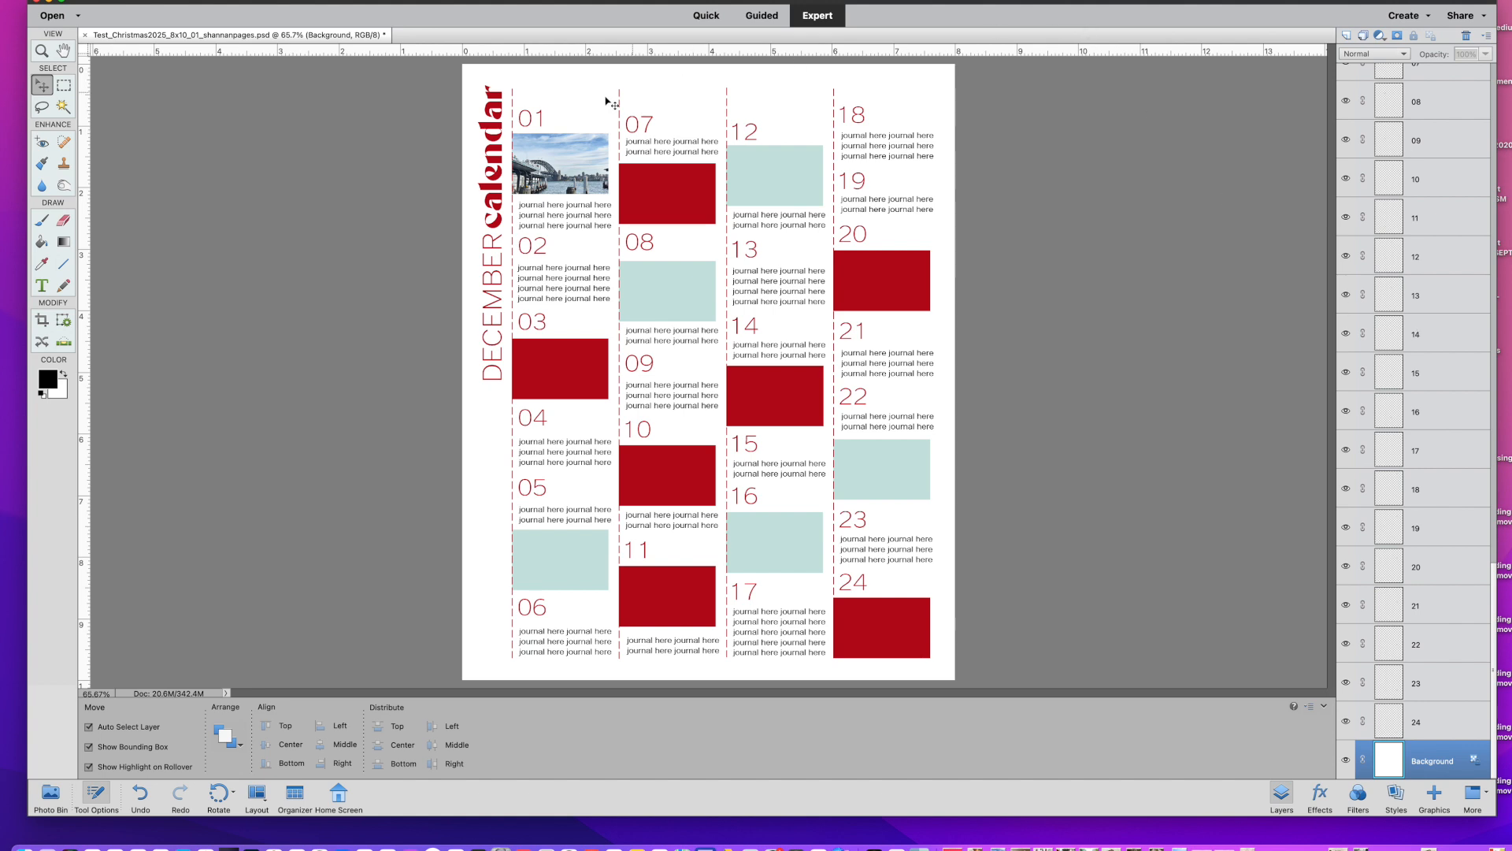
Try replacing the journaling text under date 01 with "dfgdfgdfgd fgd dfsgd", and undo that edit
{"action": "left_click", "coordinate": [583, 173]}
{"action": "left_click", "coordinate": [664, 199]}
{"action": "left_click", "coordinate": [556, 227]}
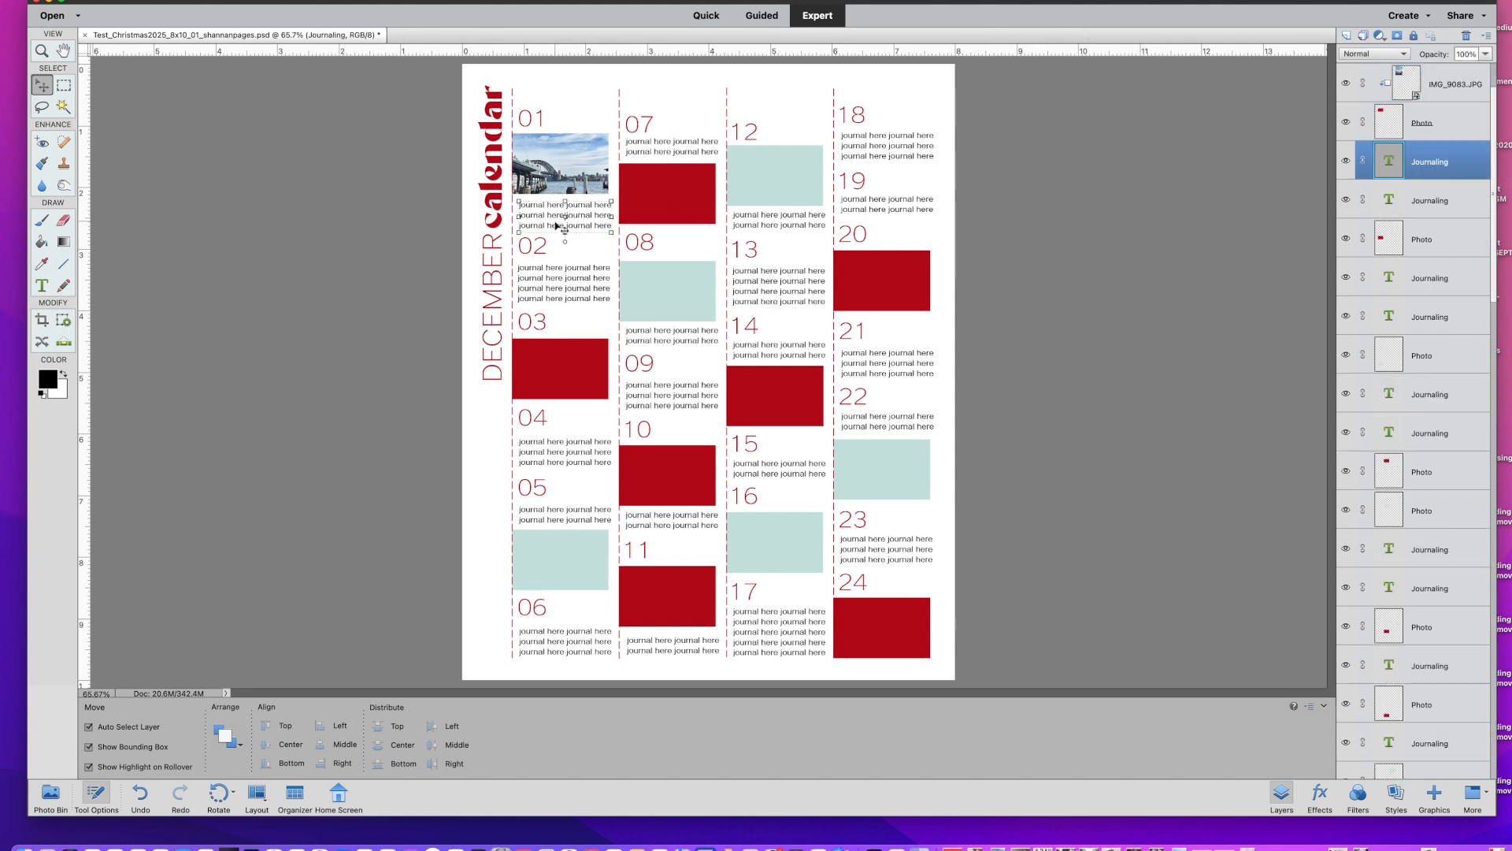
{"action": "double_click", "coordinate": [564, 217]}
{"action": "type", "text": "dfgdfgdfgd fgd dfsgd"}
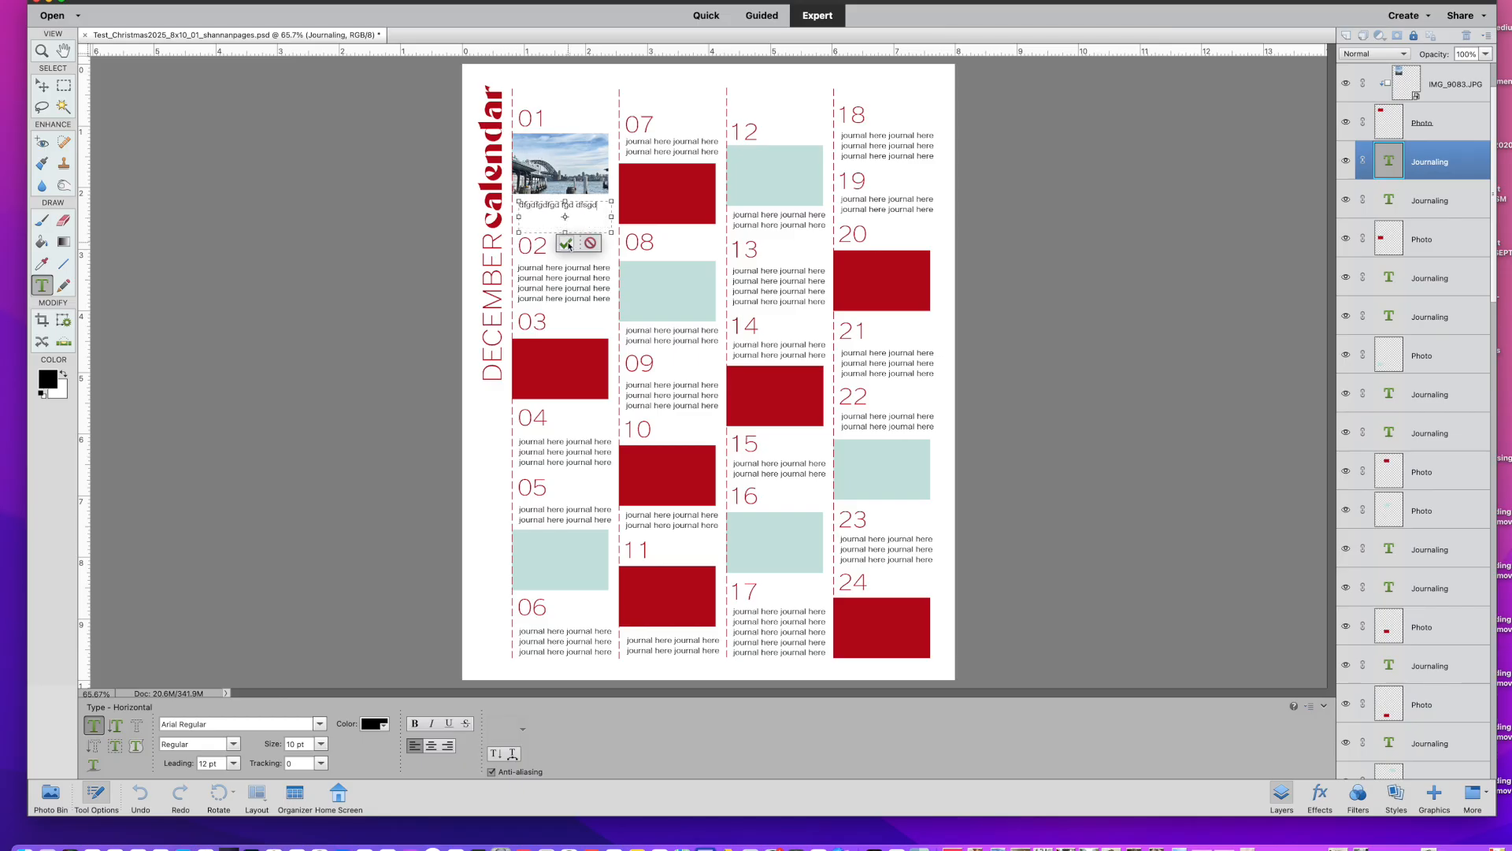
{"action": "left_click", "coordinate": [566, 243]}
{"action": "left_click", "coordinate": [593, 294]}
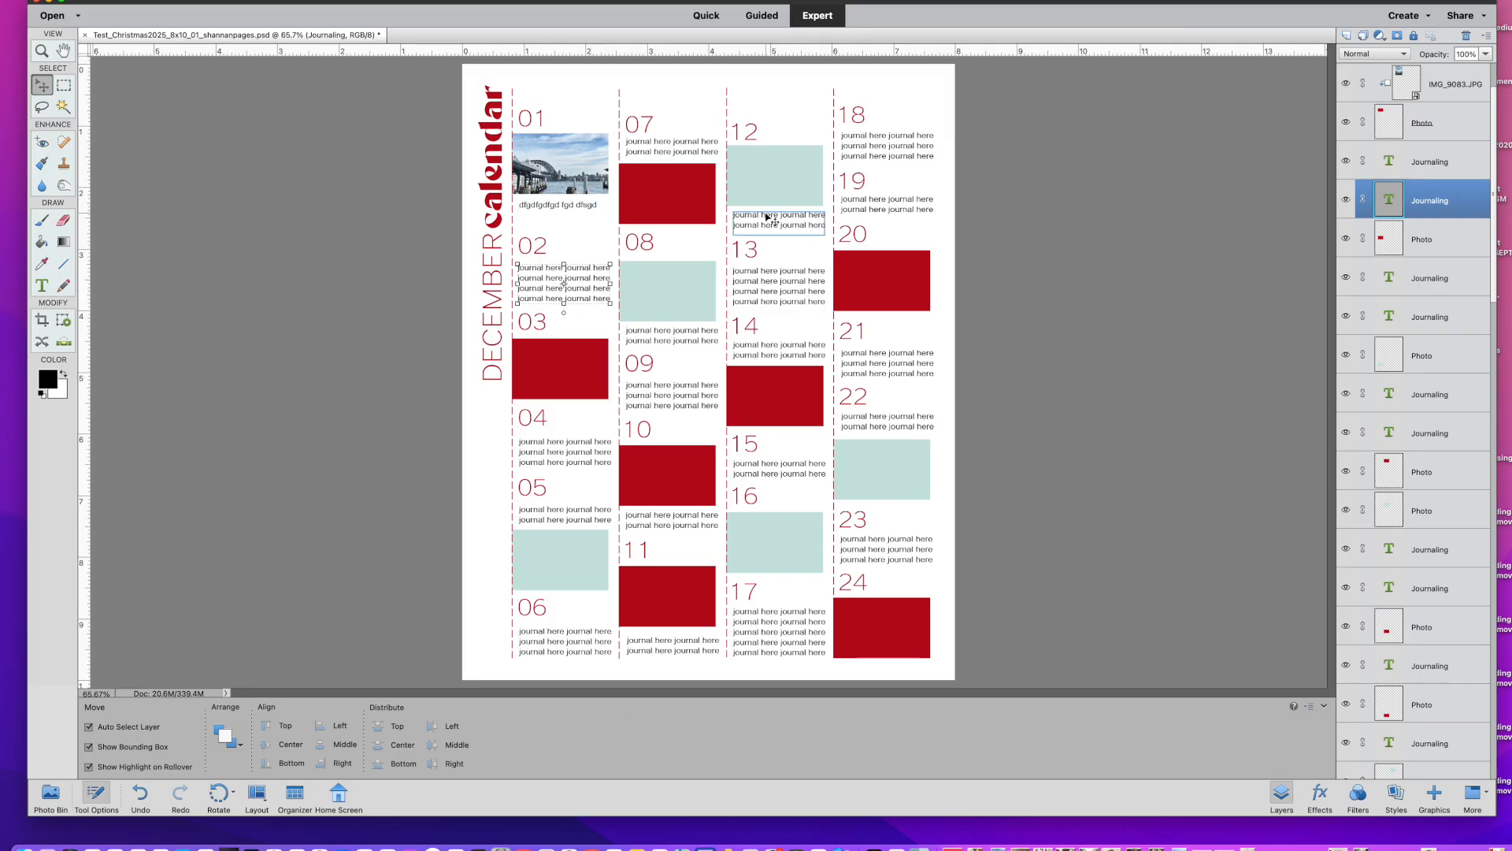
{"action": "key", "text": "super+z"}
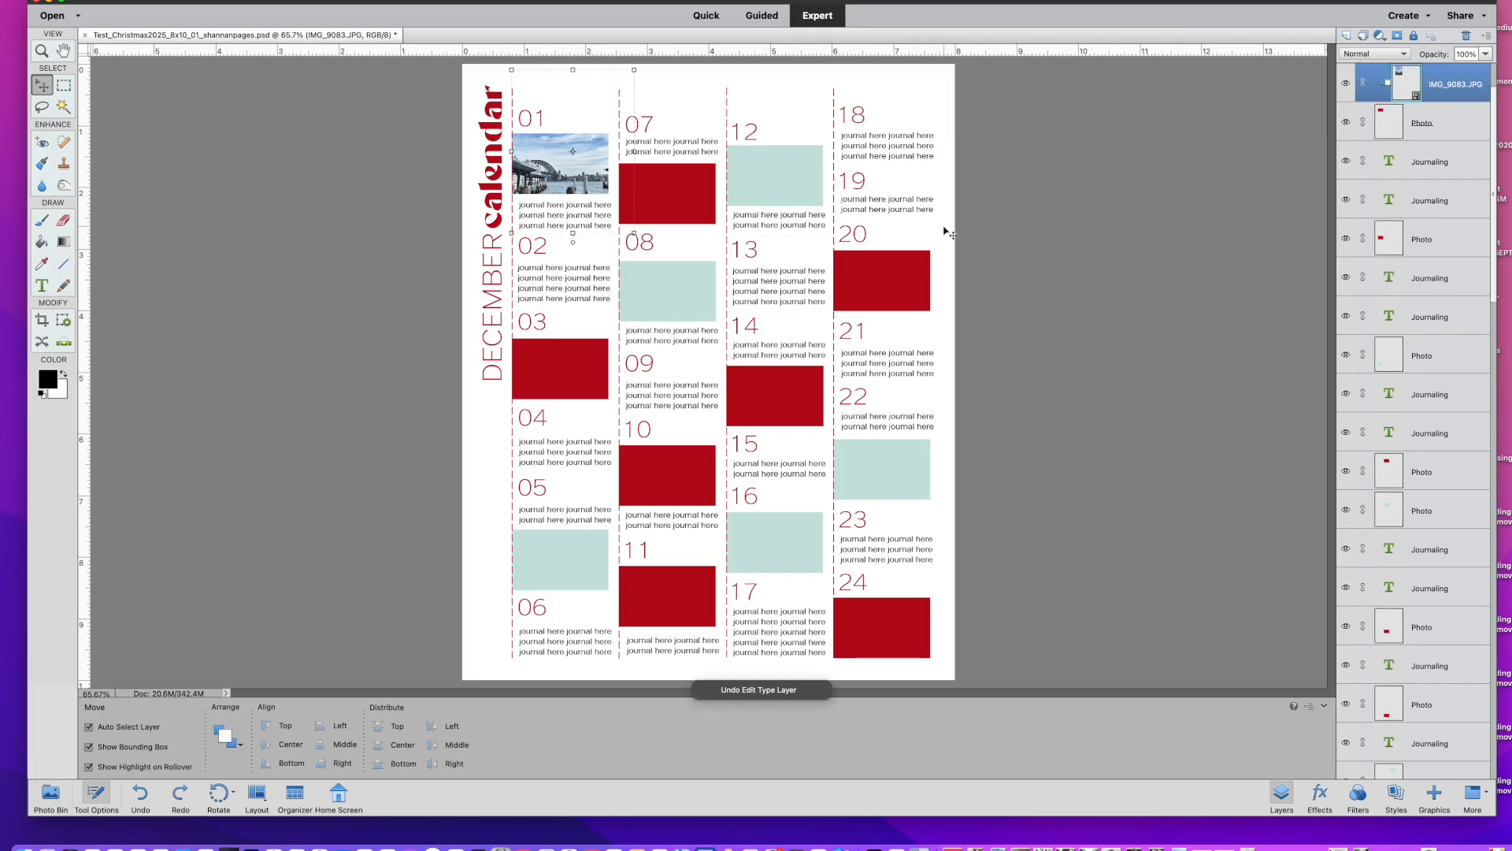
{"action": "key", "text": "super+z"}
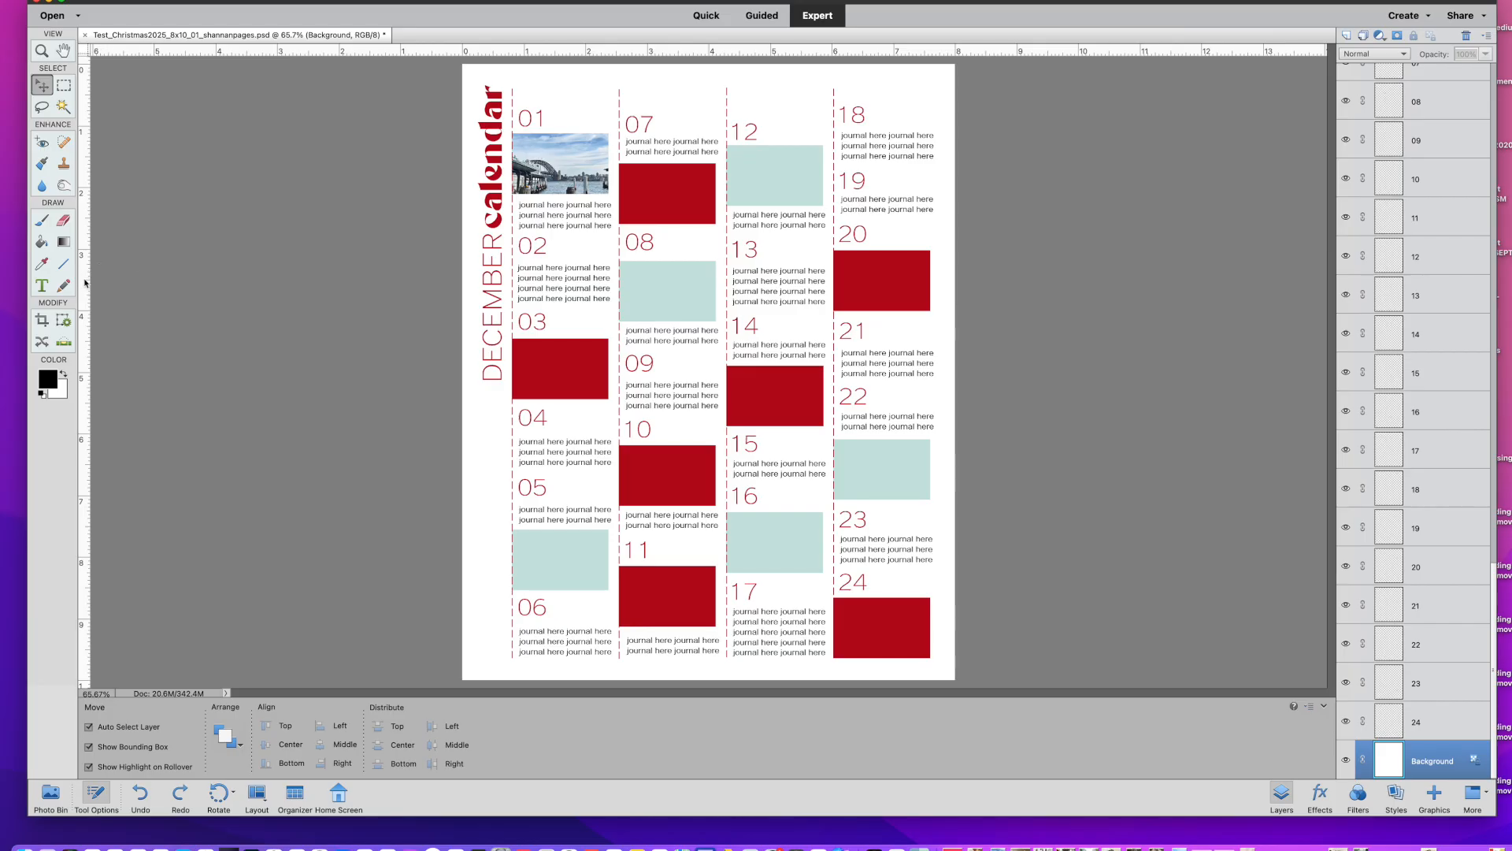
Add vertical guides along the left edge of the journaling text in the first and second calendar columns
{"action": "left_click", "coordinate": [443, 2]}
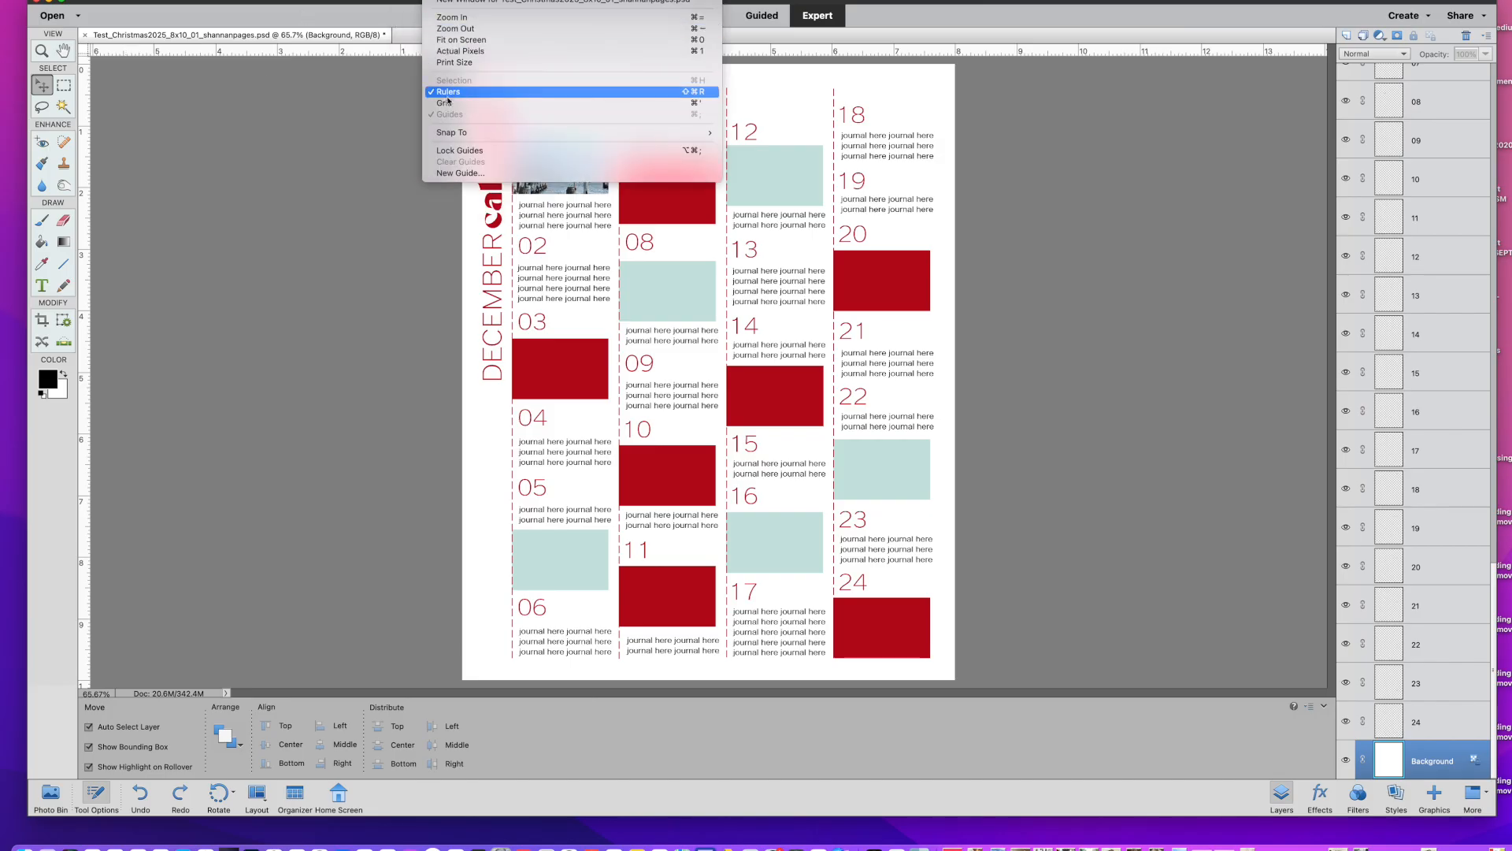
{"action": "left_click", "coordinate": [191, 175]}
{"action": "left_click_drag", "start_coordinate": [85, 193], "coordinate": [519, 192]}
{"action": "left_click", "coordinate": [550, 289]}
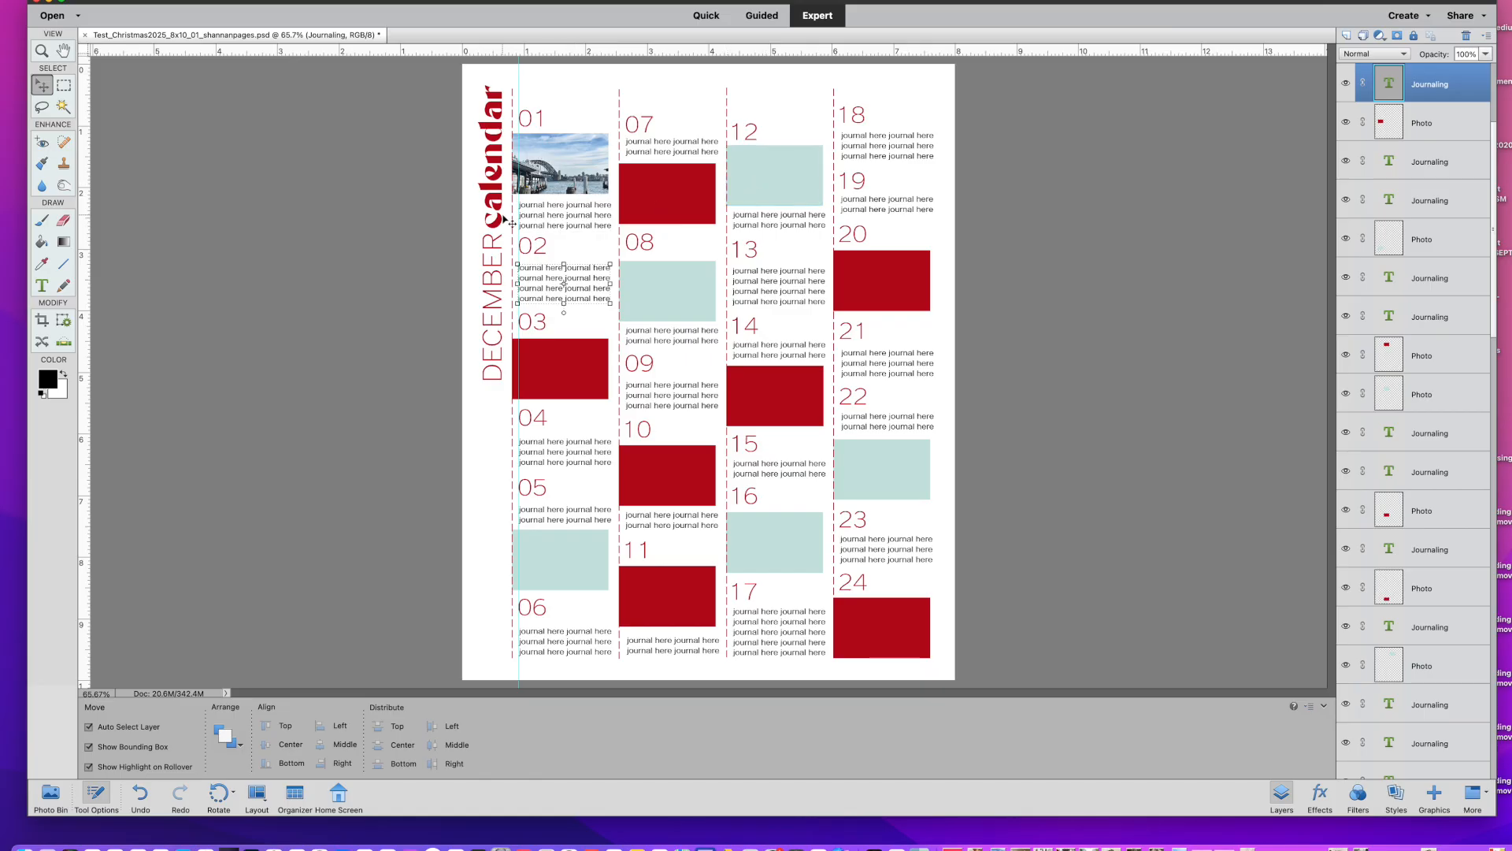
{"action": "left_click_drag", "start_coordinate": [85, 234], "coordinate": [625, 254]}
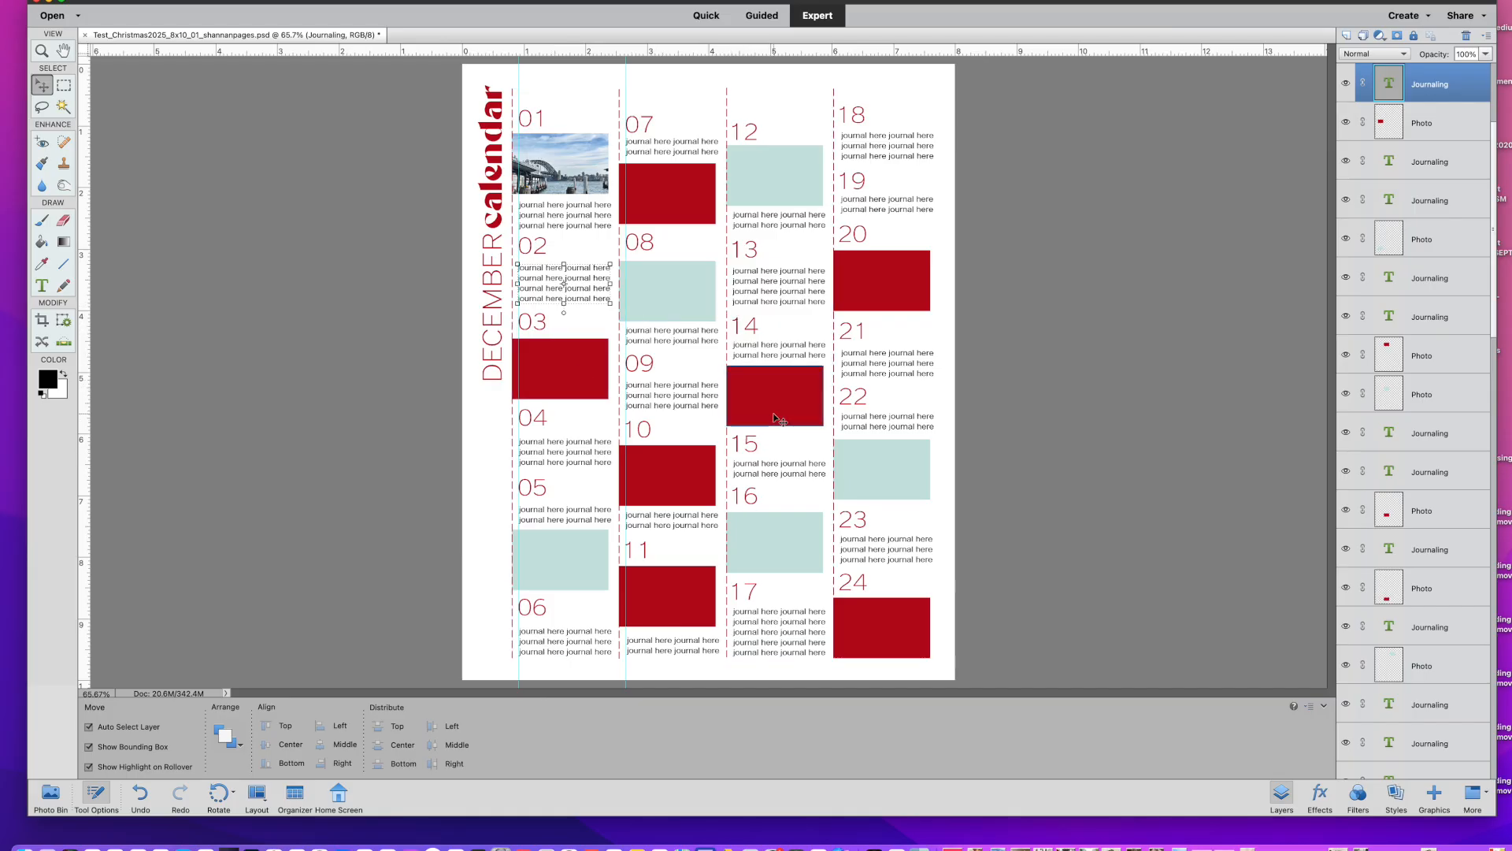
Look through the layer stack and preview the page with the Dashed Lines layer hidden and shown
{"action": "scroll", "coordinate": [1426, 672], "scroll_direction": "down", "scroll_amount": 5}
{"action": "scroll", "coordinate": [1425, 672], "scroll_direction": "down", "scroll_amount": 10}
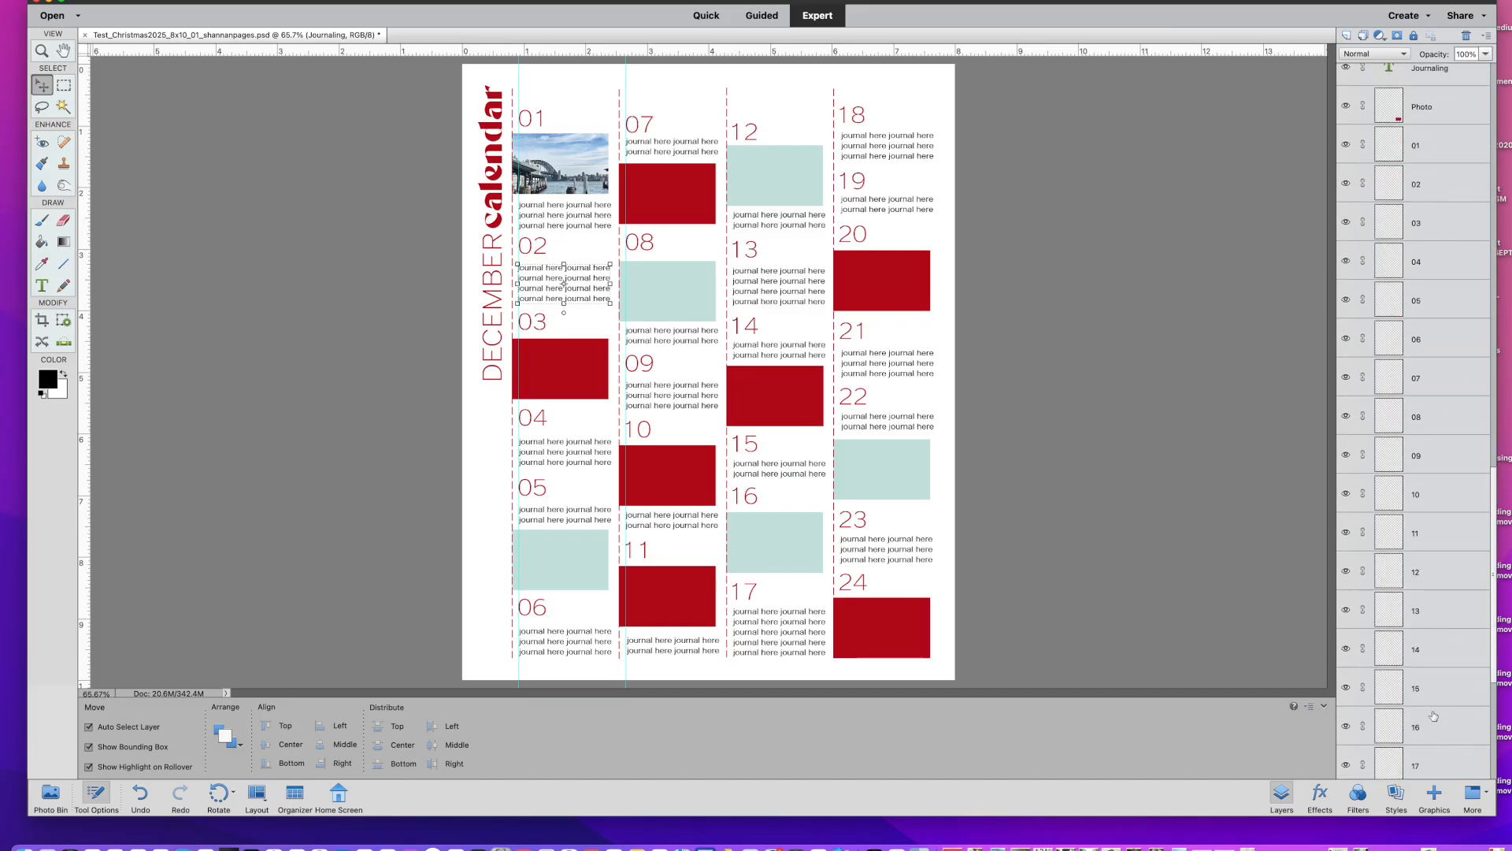
{"action": "scroll", "coordinate": [1434, 715], "scroll_direction": "up", "scroll_amount": 10}
{"action": "scroll", "coordinate": [1435, 713], "scroll_direction": "up", "scroll_amount": 10}
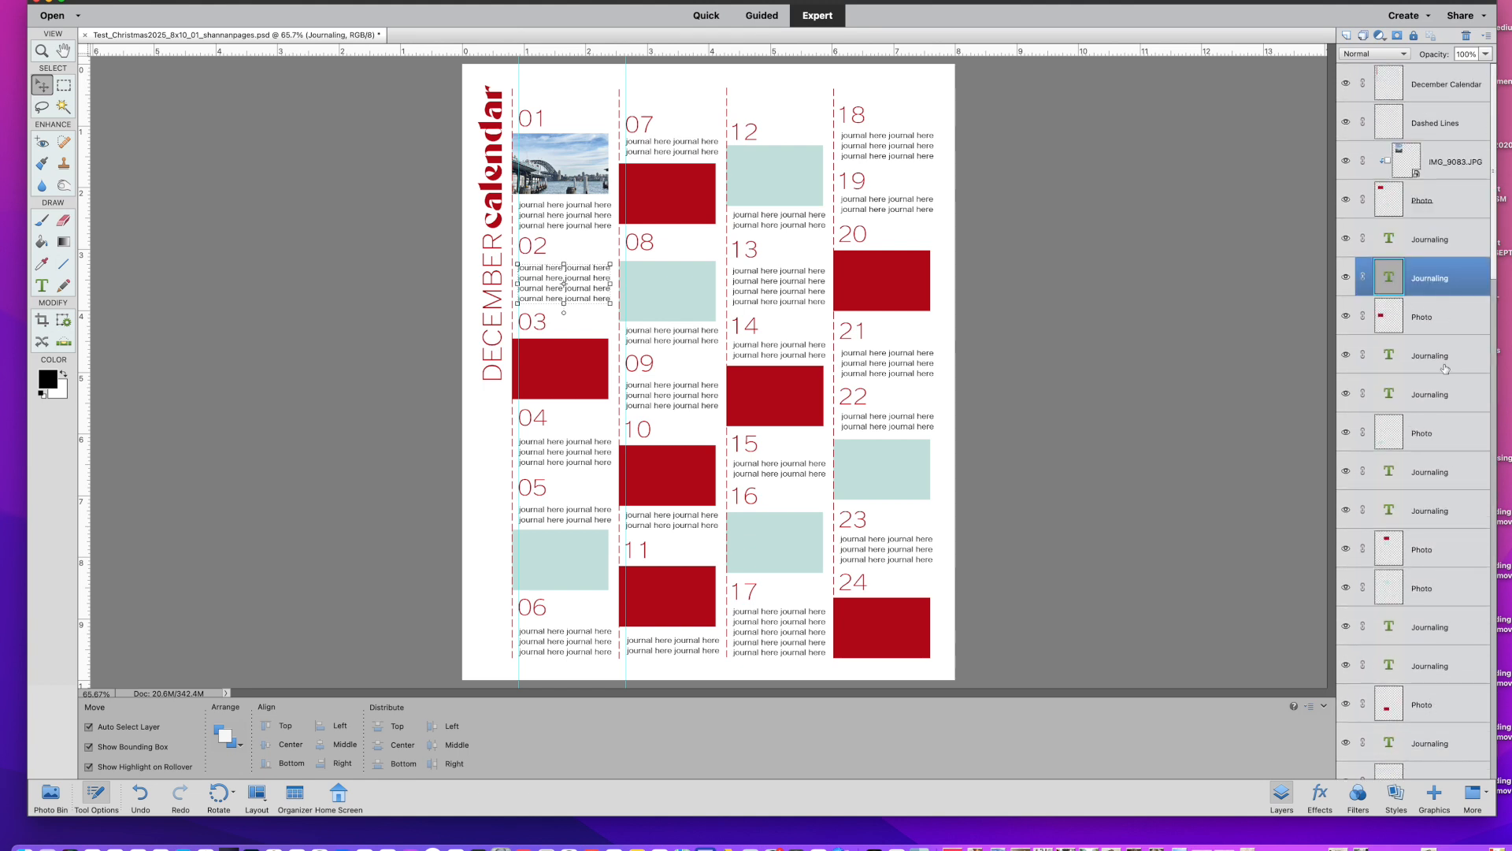
{"action": "left_click", "coordinate": [1346, 123]}
{"action": "left_click", "coordinate": [1347, 123]}
{"action": "left_click", "coordinate": [1346, 123]}
{"action": "left_click", "coordinate": [1346, 123]}
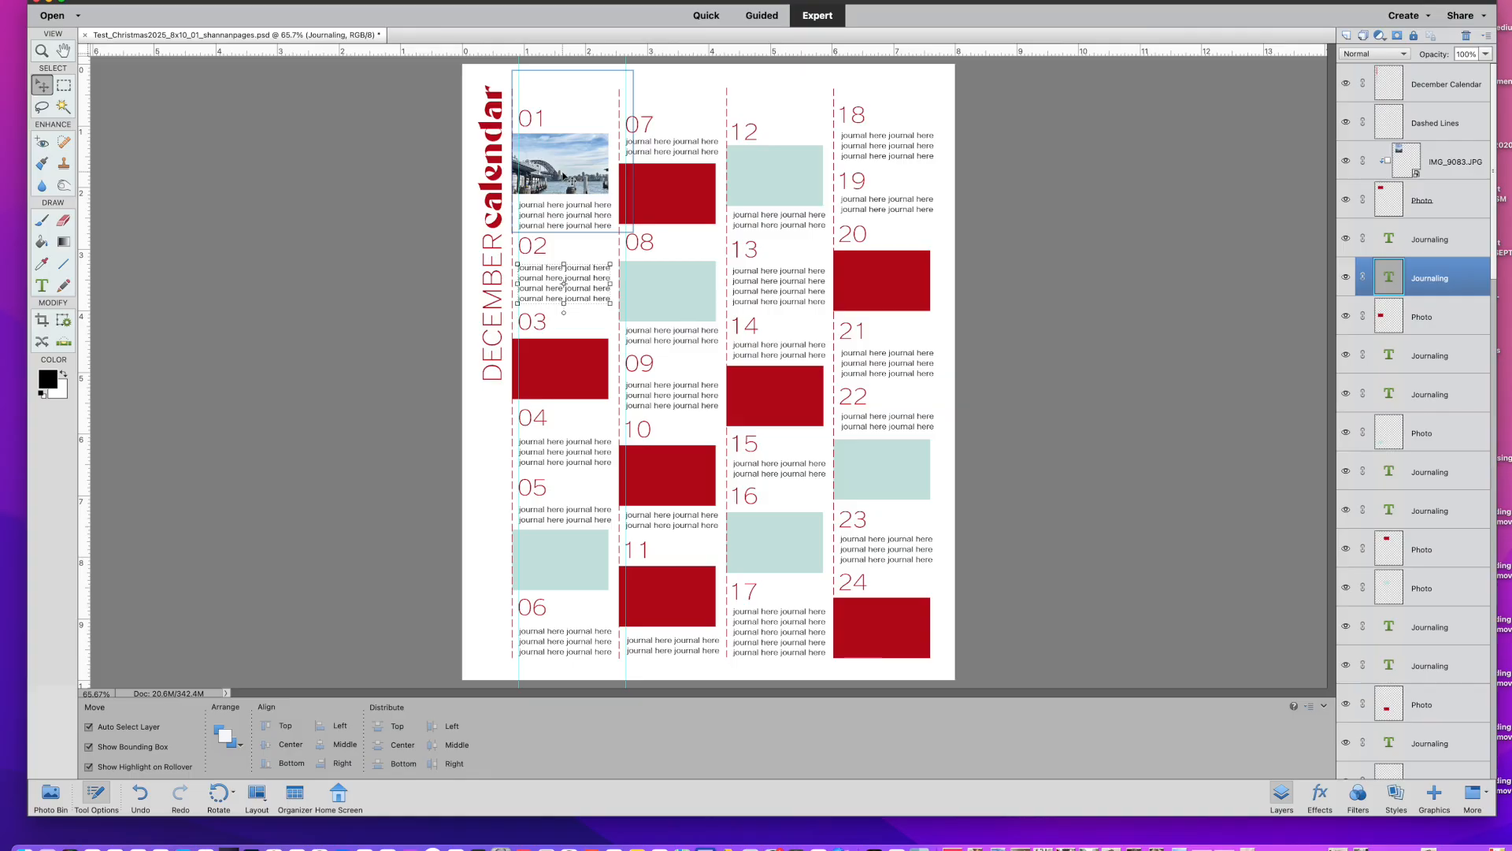
Move the journaling text block from under date 01 to the top of the third column, above date 12
{"action": "left_click", "coordinate": [571, 257]}
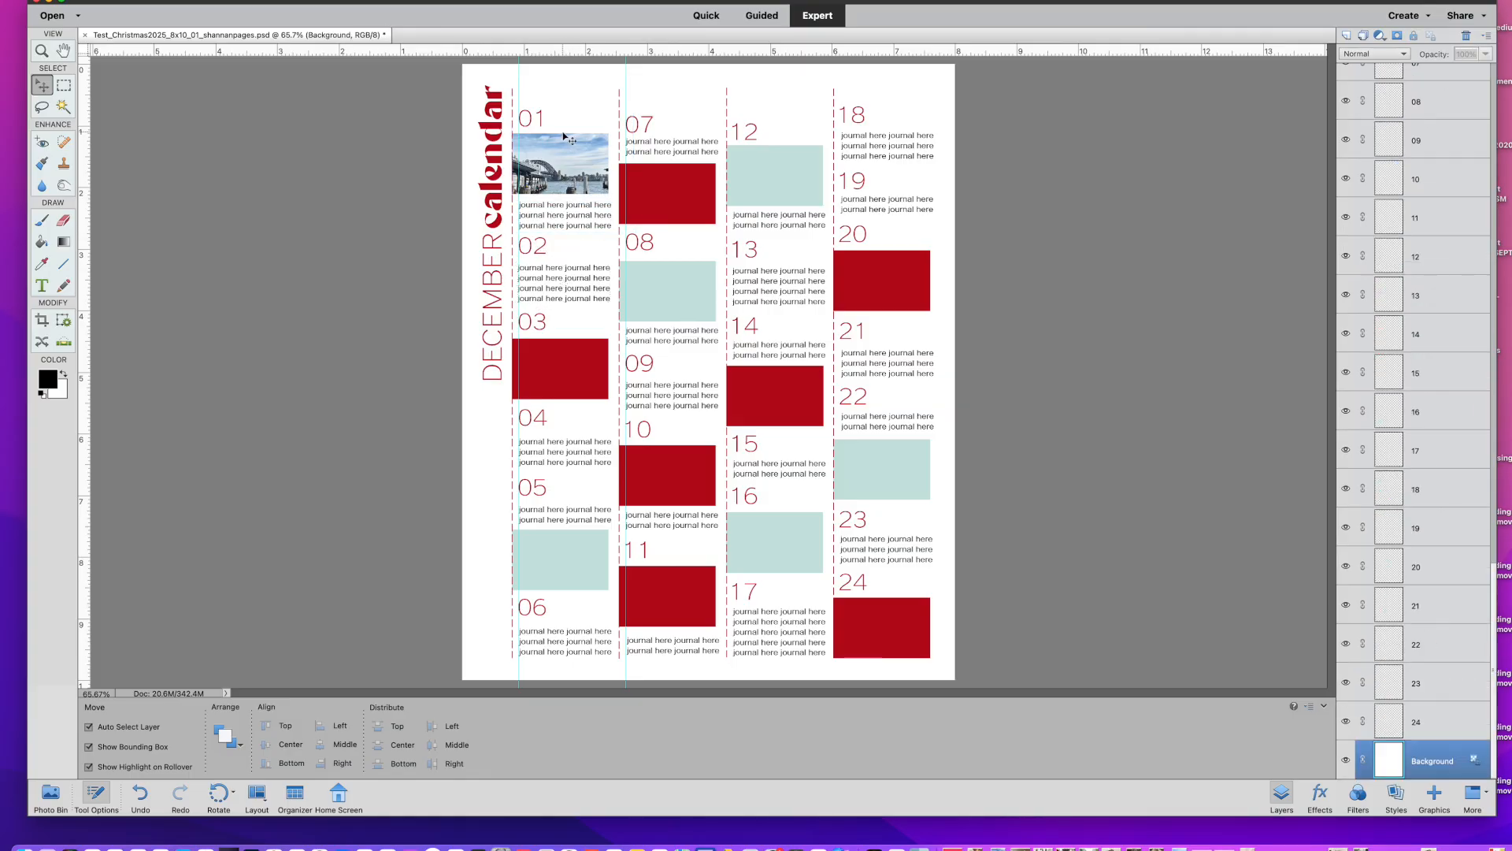
{"action": "left_click_drag", "start_coordinate": [565, 222], "coordinate": [798, 97]}
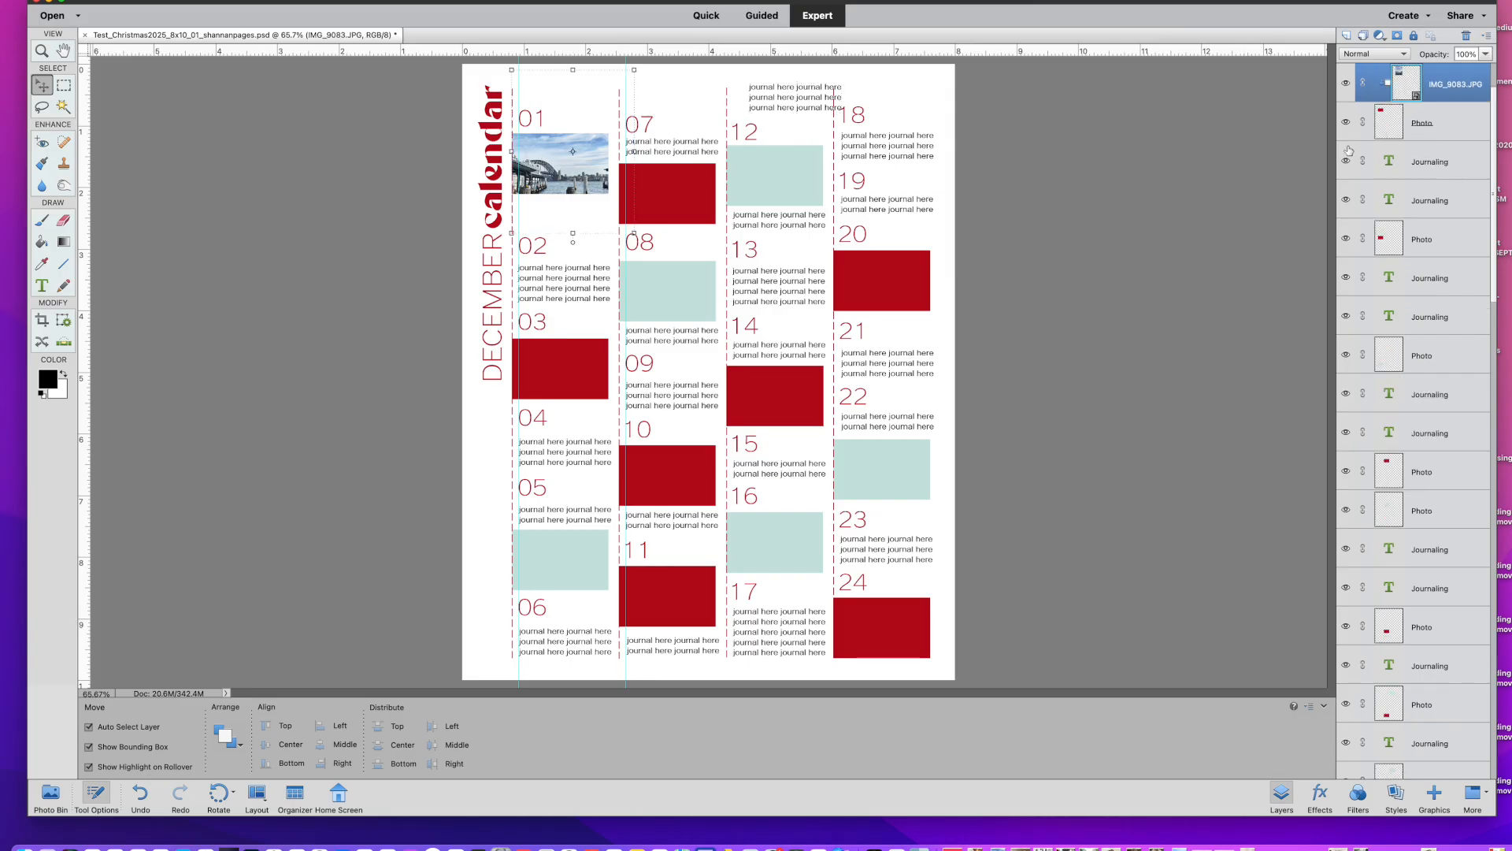
Hide IMG_9083.JPG, stretch the date 01 photo placeholder down to just above date 02, and show the photo again
{"action": "scroll", "coordinate": [1422, 146], "scroll_direction": "up", "scroll_amount": 2}
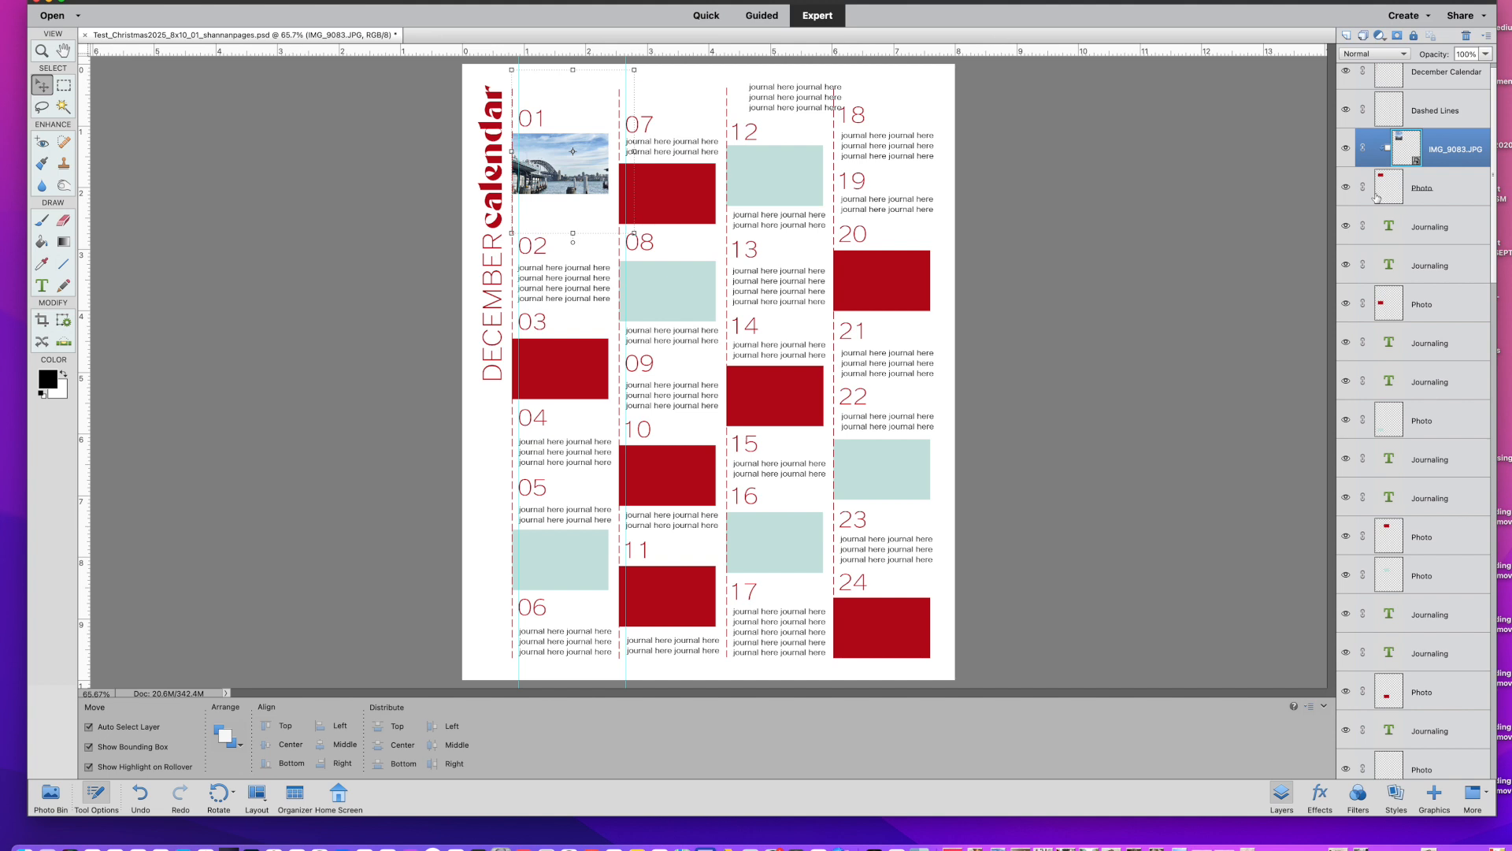
{"action": "left_click", "coordinate": [1346, 149]}
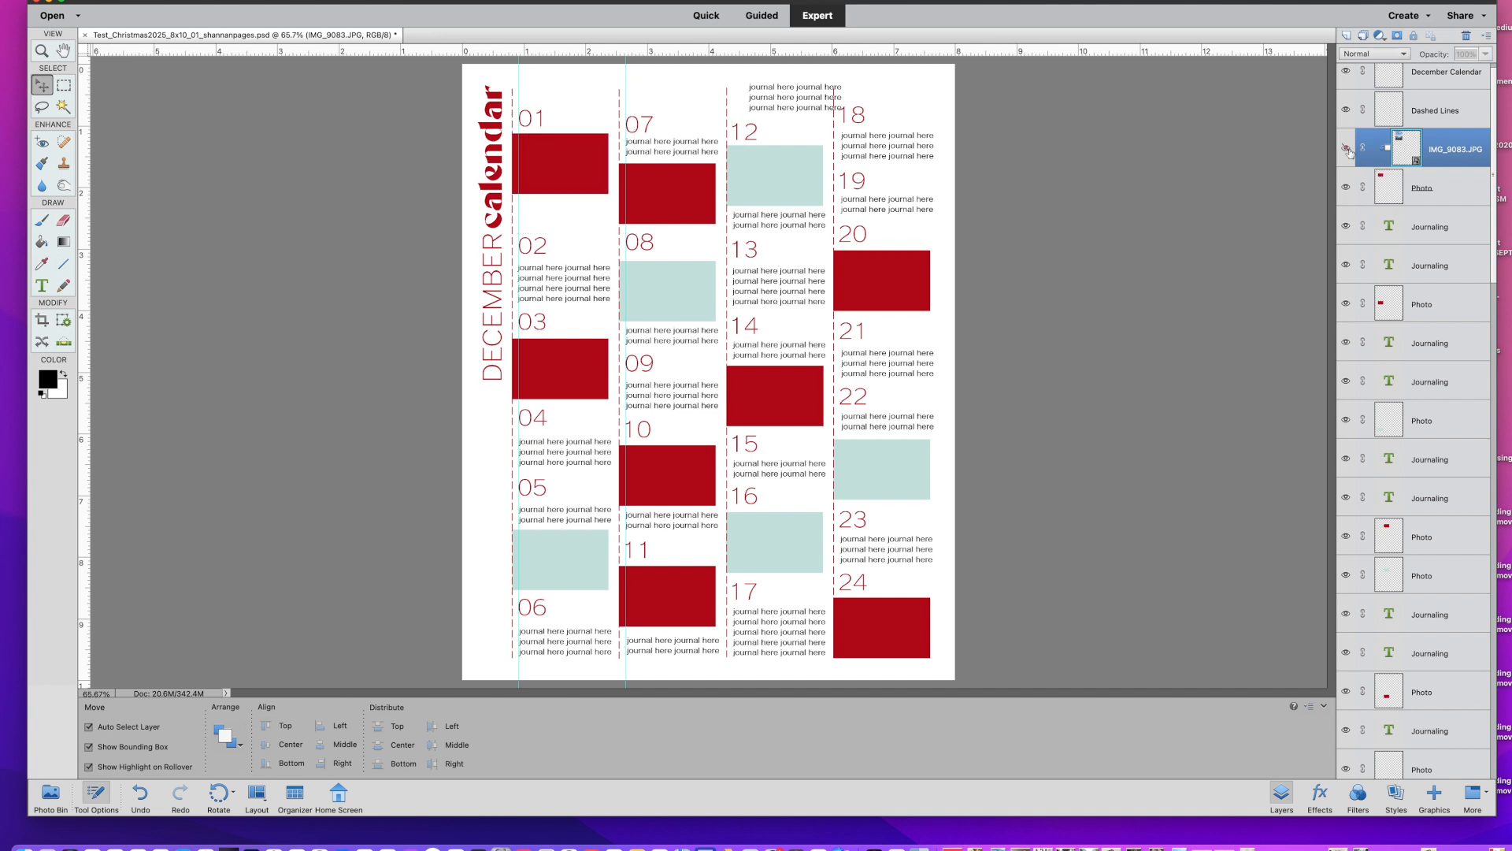
{"action": "left_click", "coordinate": [577, 179]}
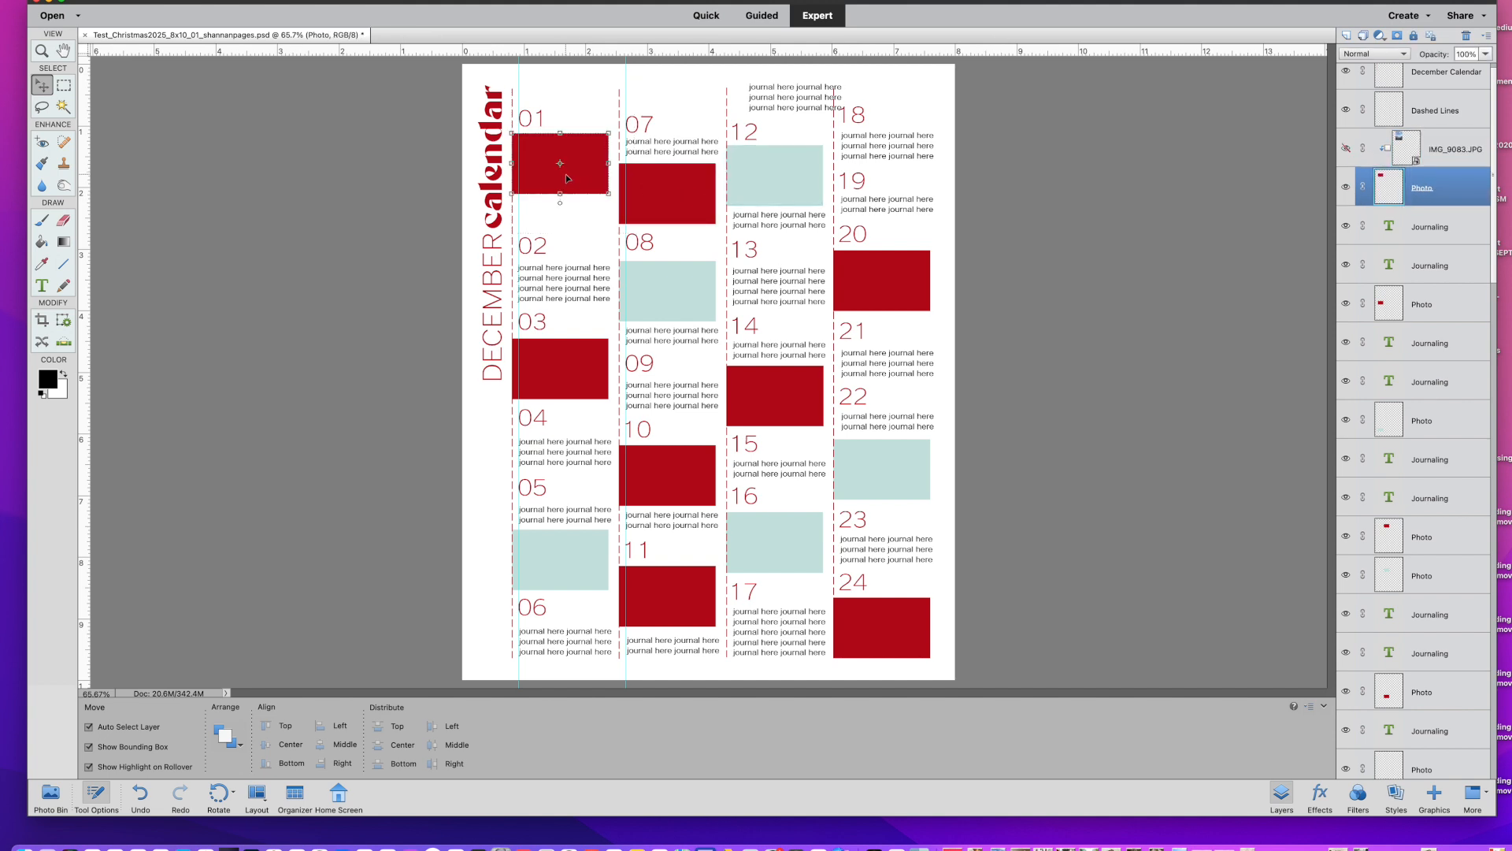
{"action": "left_click_drag", "start_coordinate": [560, 193], "coordinate": [558, 235]}
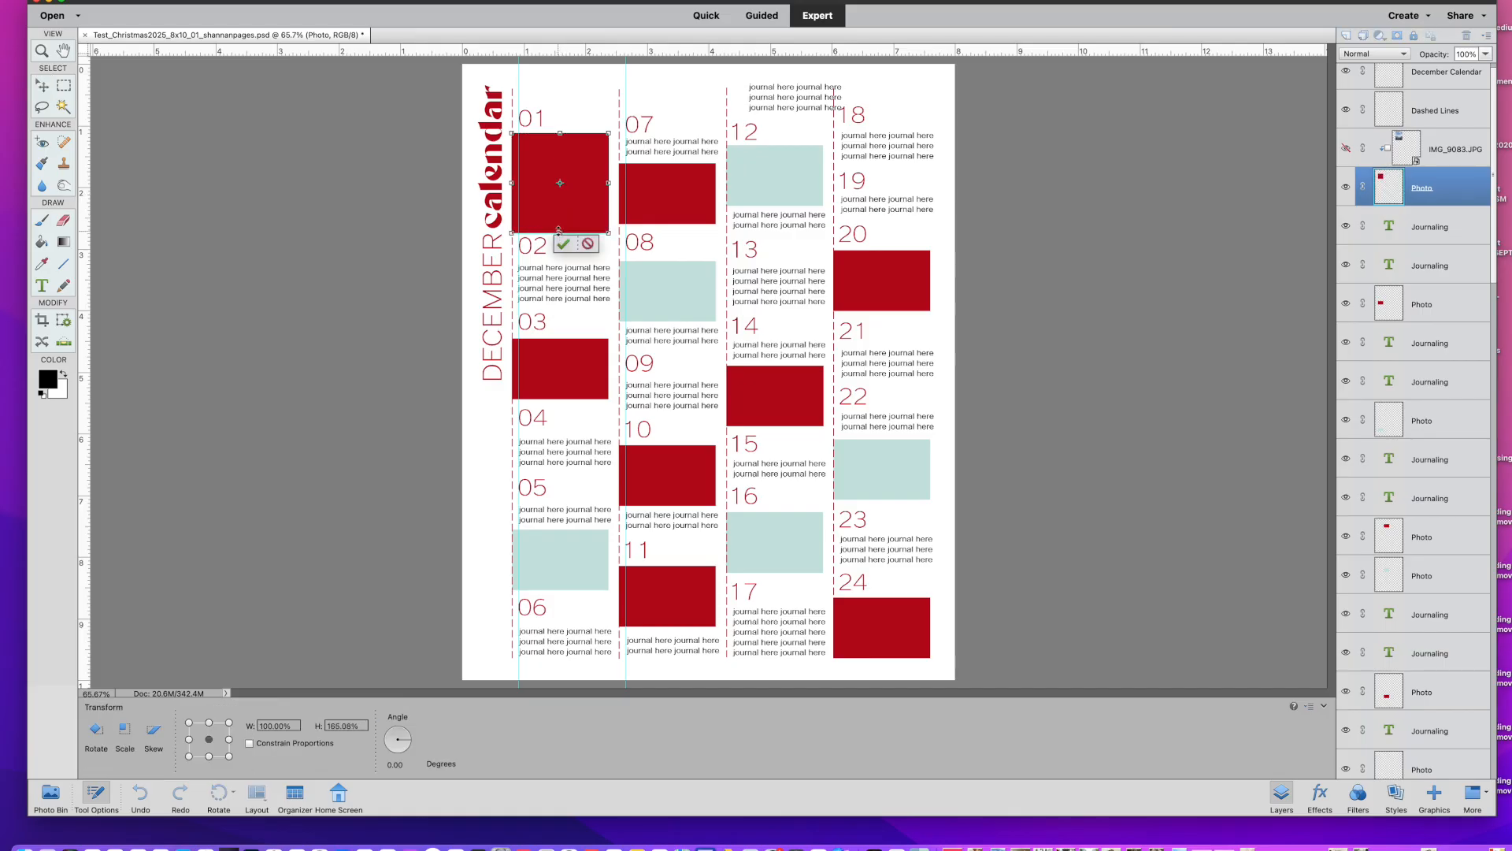
{"action": "left_click", "coordinate": [563, 244]}
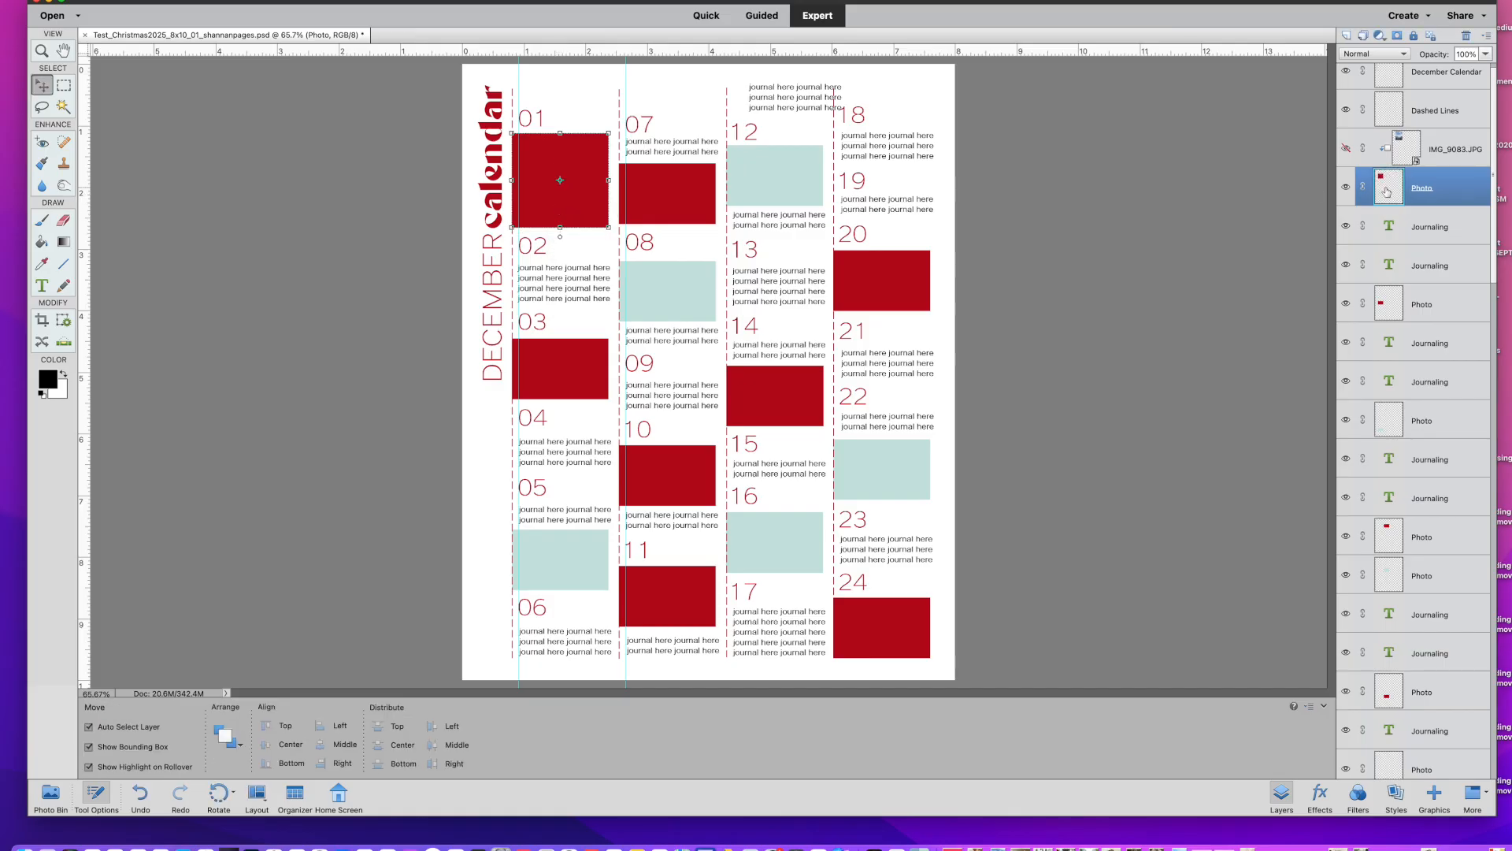
{"action": "left_click", "coordinate": [1347, 149]}
{"action": "left_click_drag", "start_coordinate": [584, 194], "coordinate": [584, 195]}
Move the date 02 journaling block over the date 08 area and place a copy of date 03's red placeholder under date 02
{"action": "left_click", "coordinate": [585, 304]}
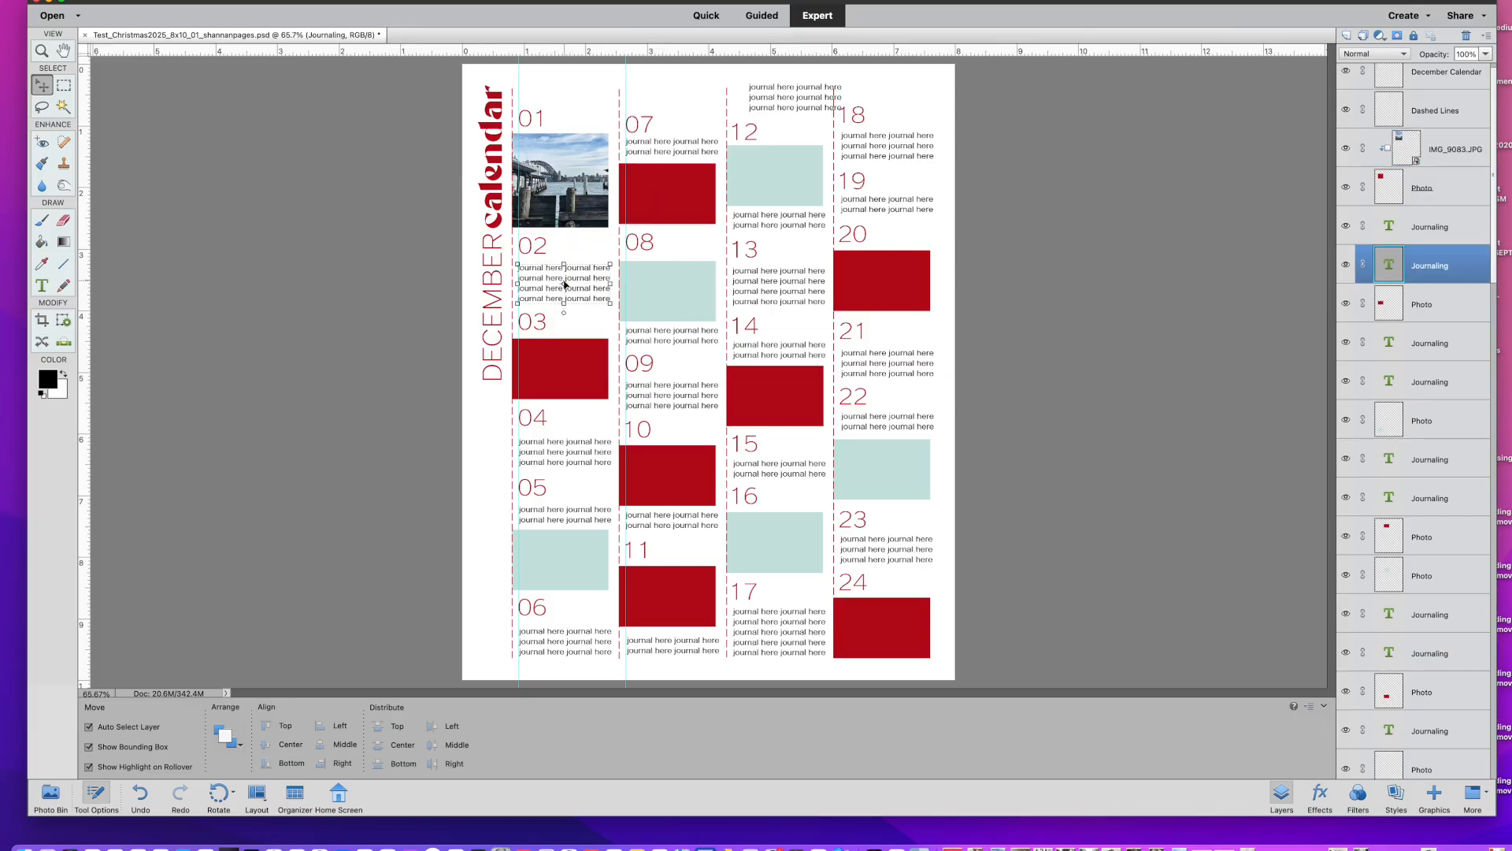
{"action": "left_click_drag", "start_coordinate": [564, 287], "coordinate": [694, 316]}
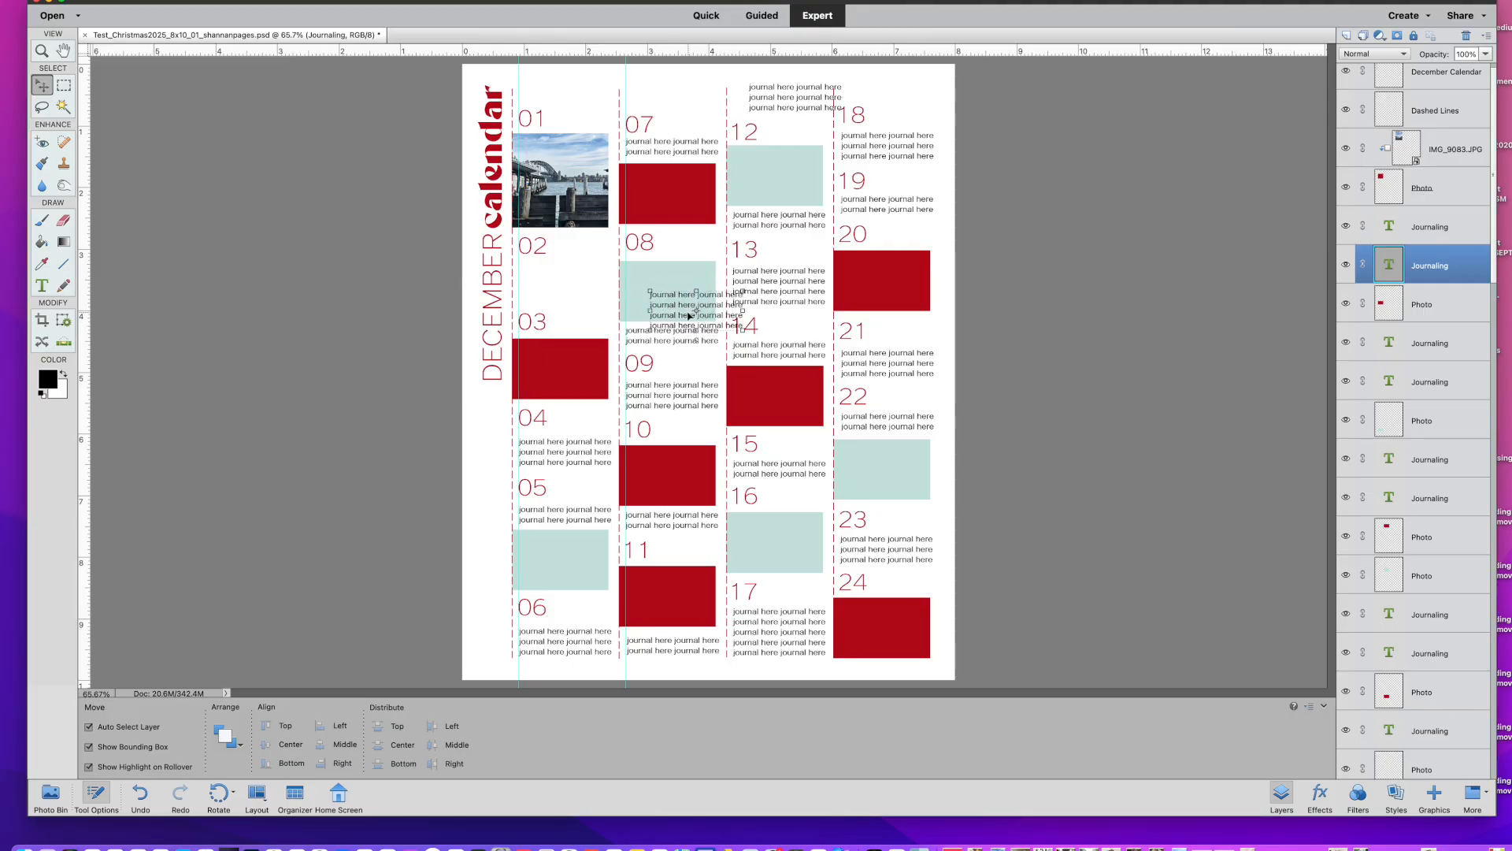
{"action": "left_click", "coordinate": [584, 363]}
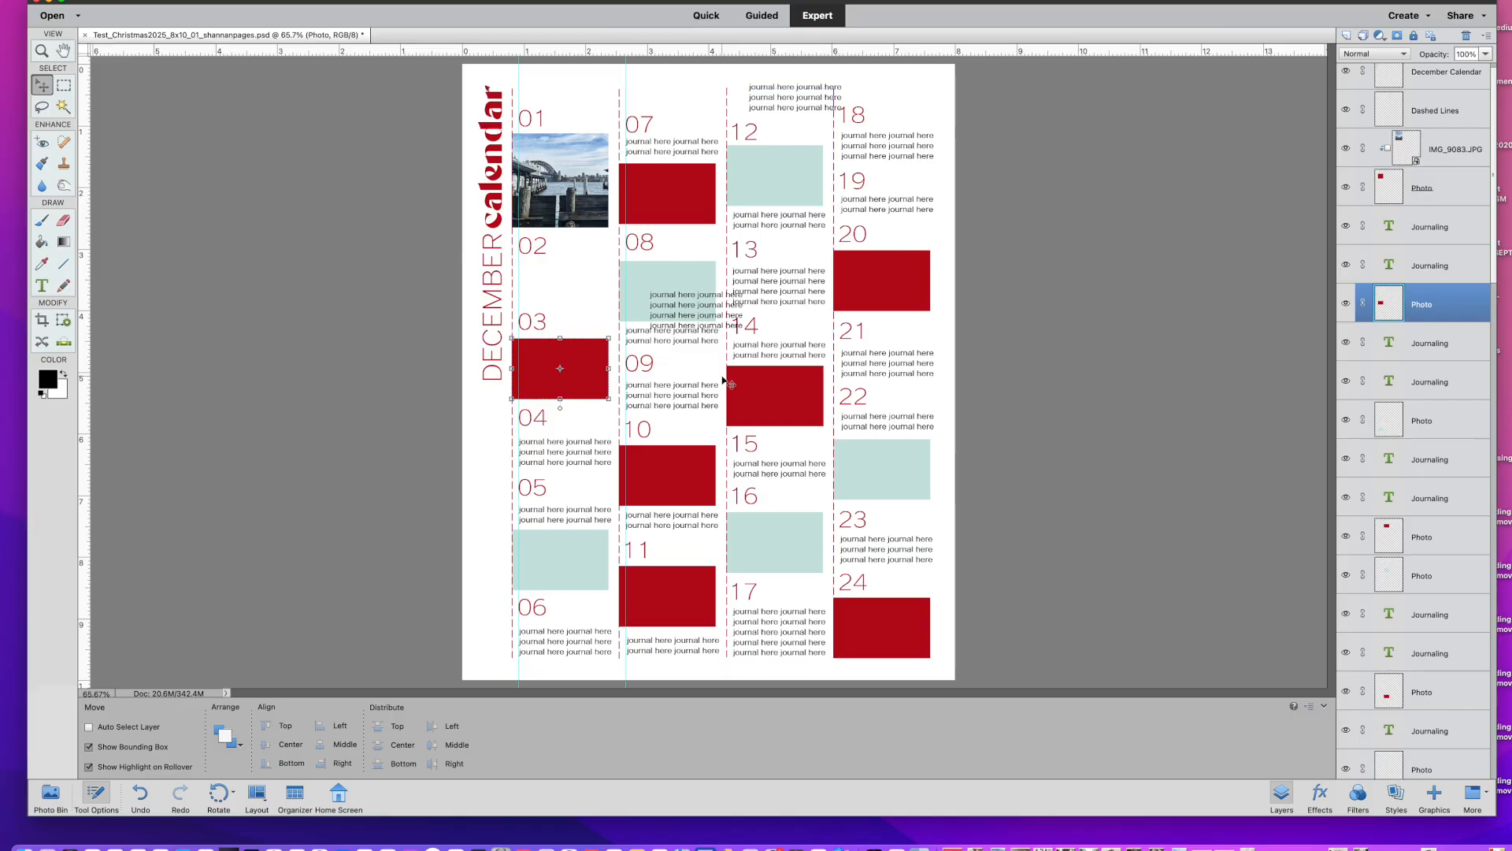
{"action": "left_click_drag", "start_coordinate": [587, 373], "coordinate": [586, 290]}
{"action": "left_click", "coordinate": [567, 348]}
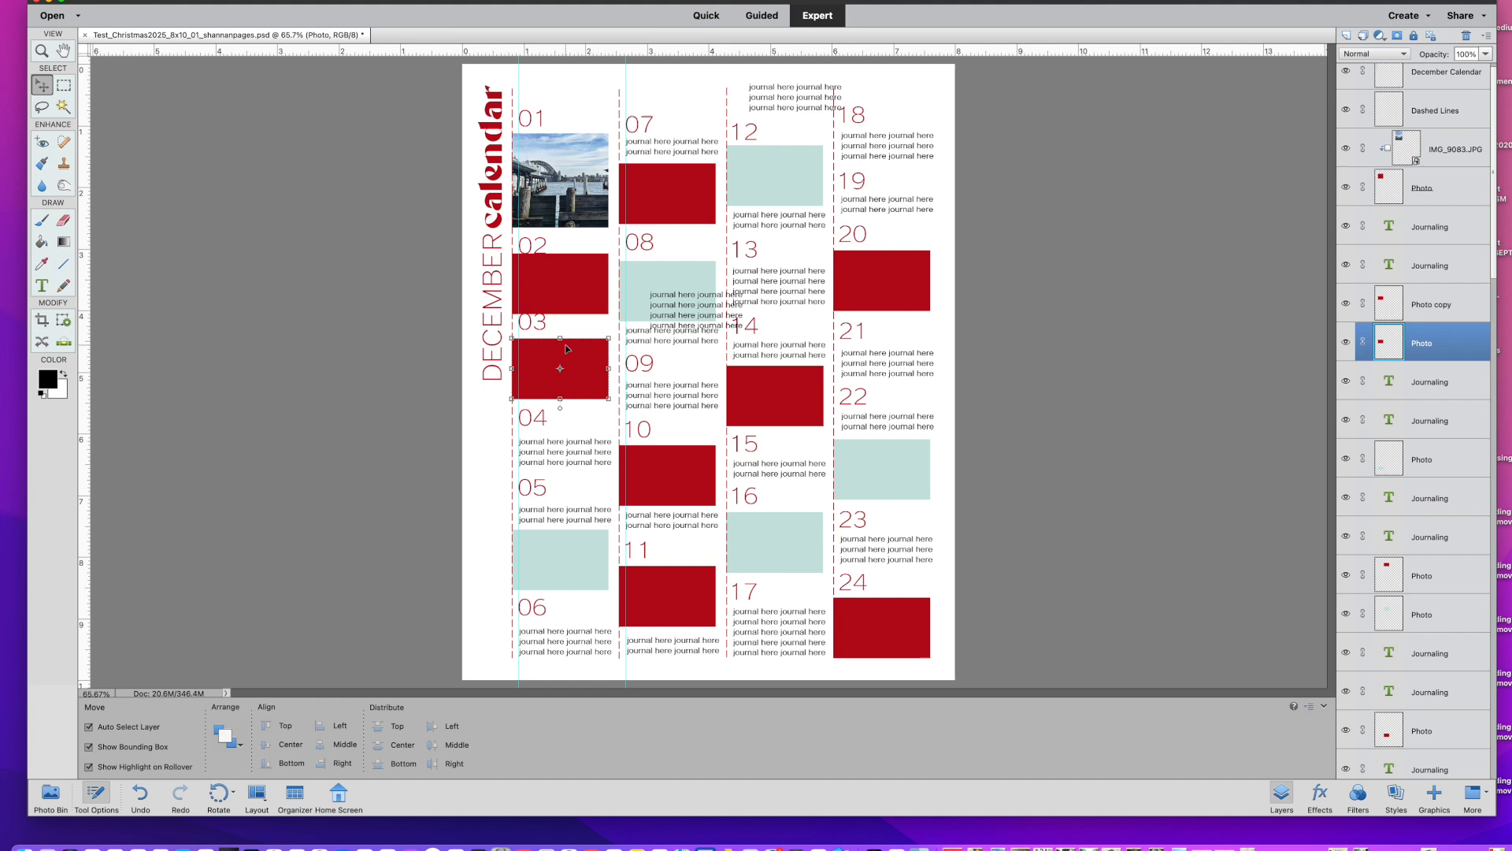
Undo the move of the copied placeholder, return the journaling block to its spot under date 02, and clear the selection
{"action": "key", "text": "super+z"}
{"action": "left_click_drag", "start_coordinate": [698, 305], "coordinate": [591, 287]}
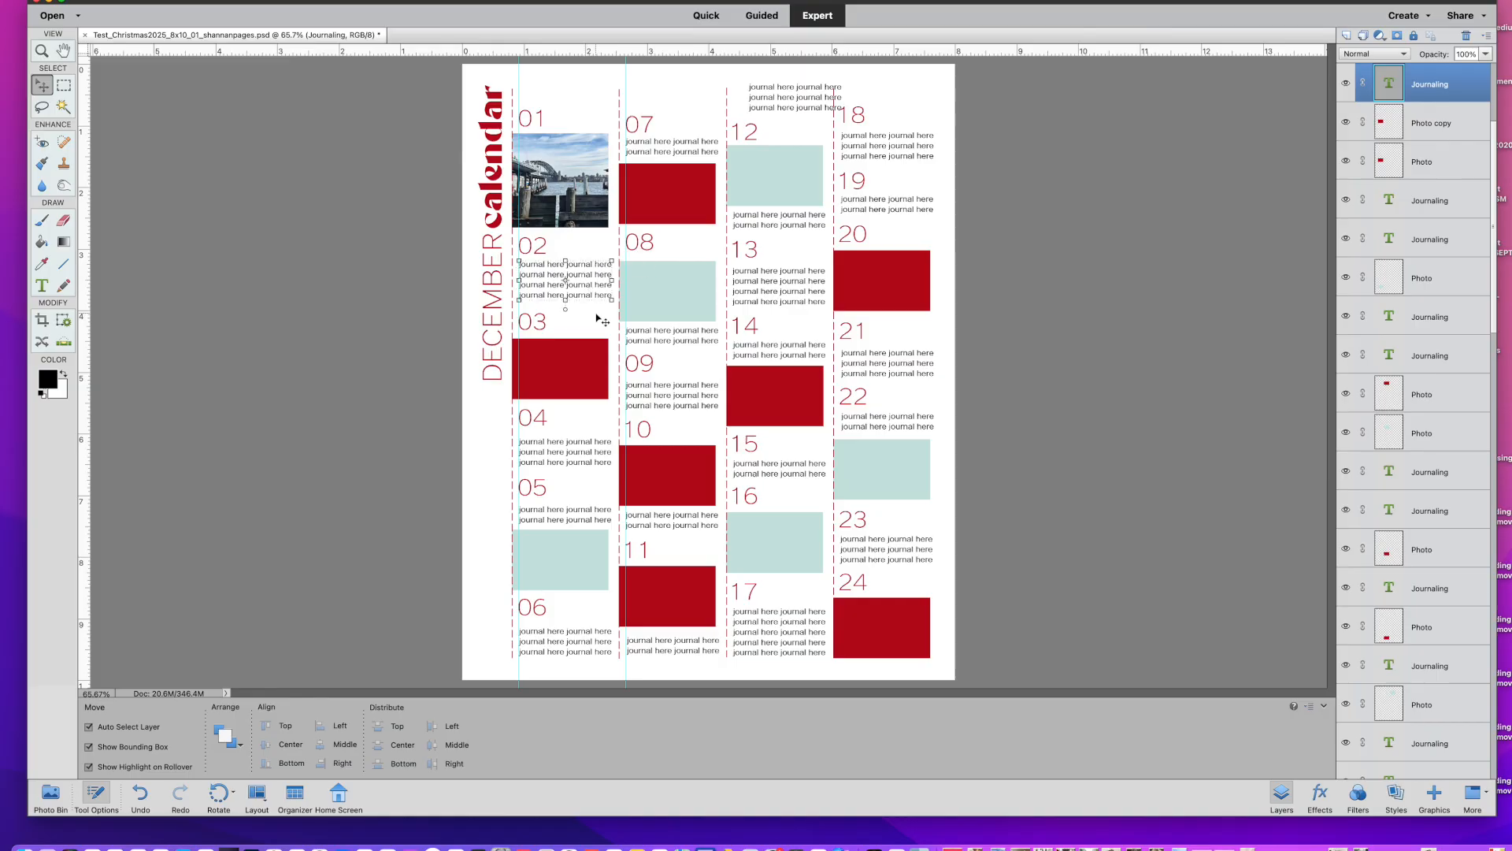
{"action": "left_click", "coordinate": [601, 320]}
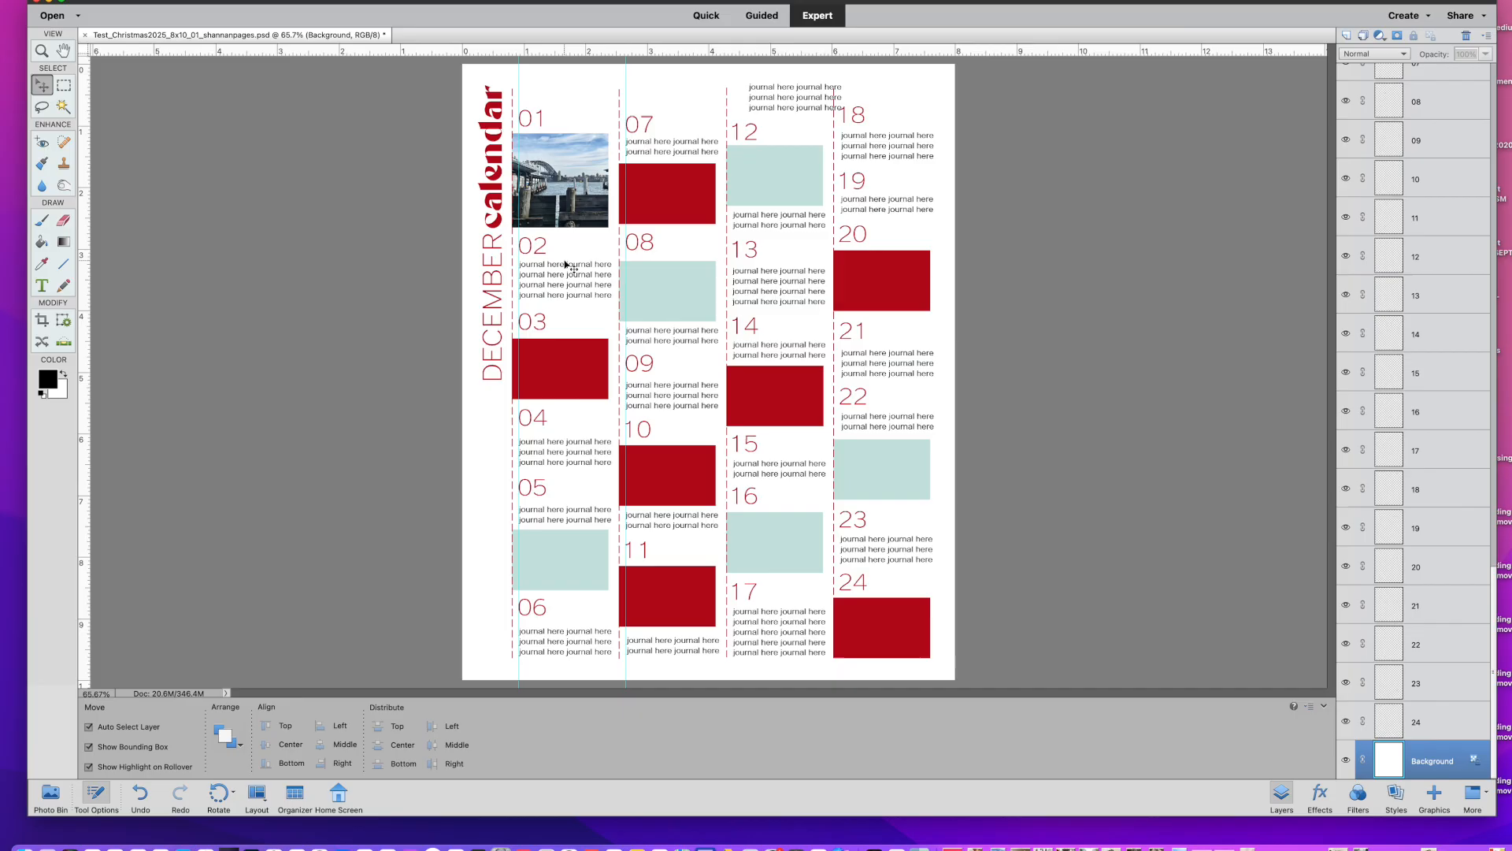
Hide the 03 number layer and stretch the red placeholder below it up to the date 02 journaling text
{"action": "left_click", "coordinate": [545, 325]}
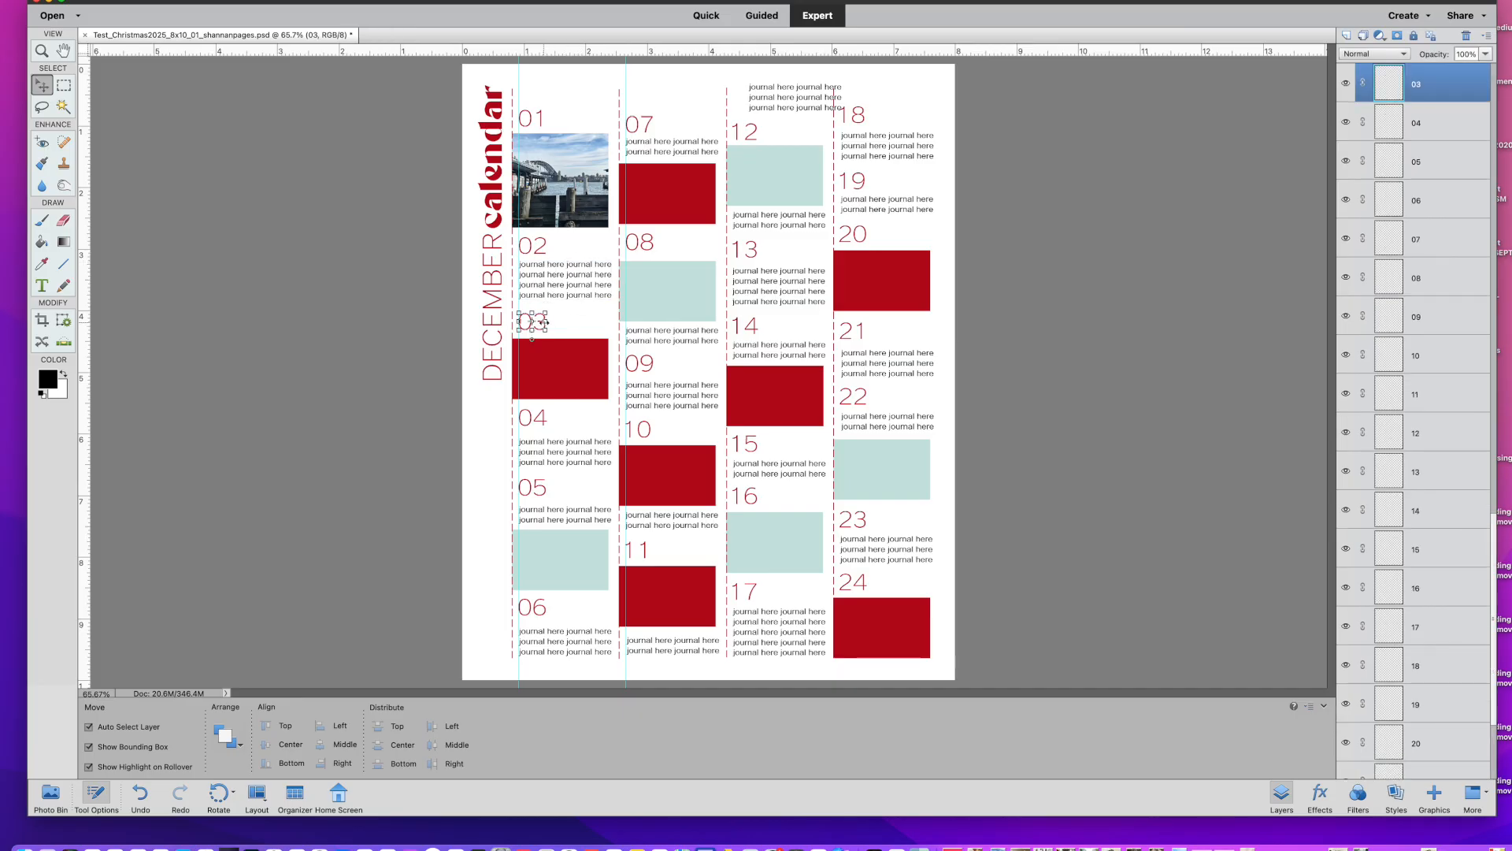
{"action": "left_click", "coordinate": [1346, 83]}
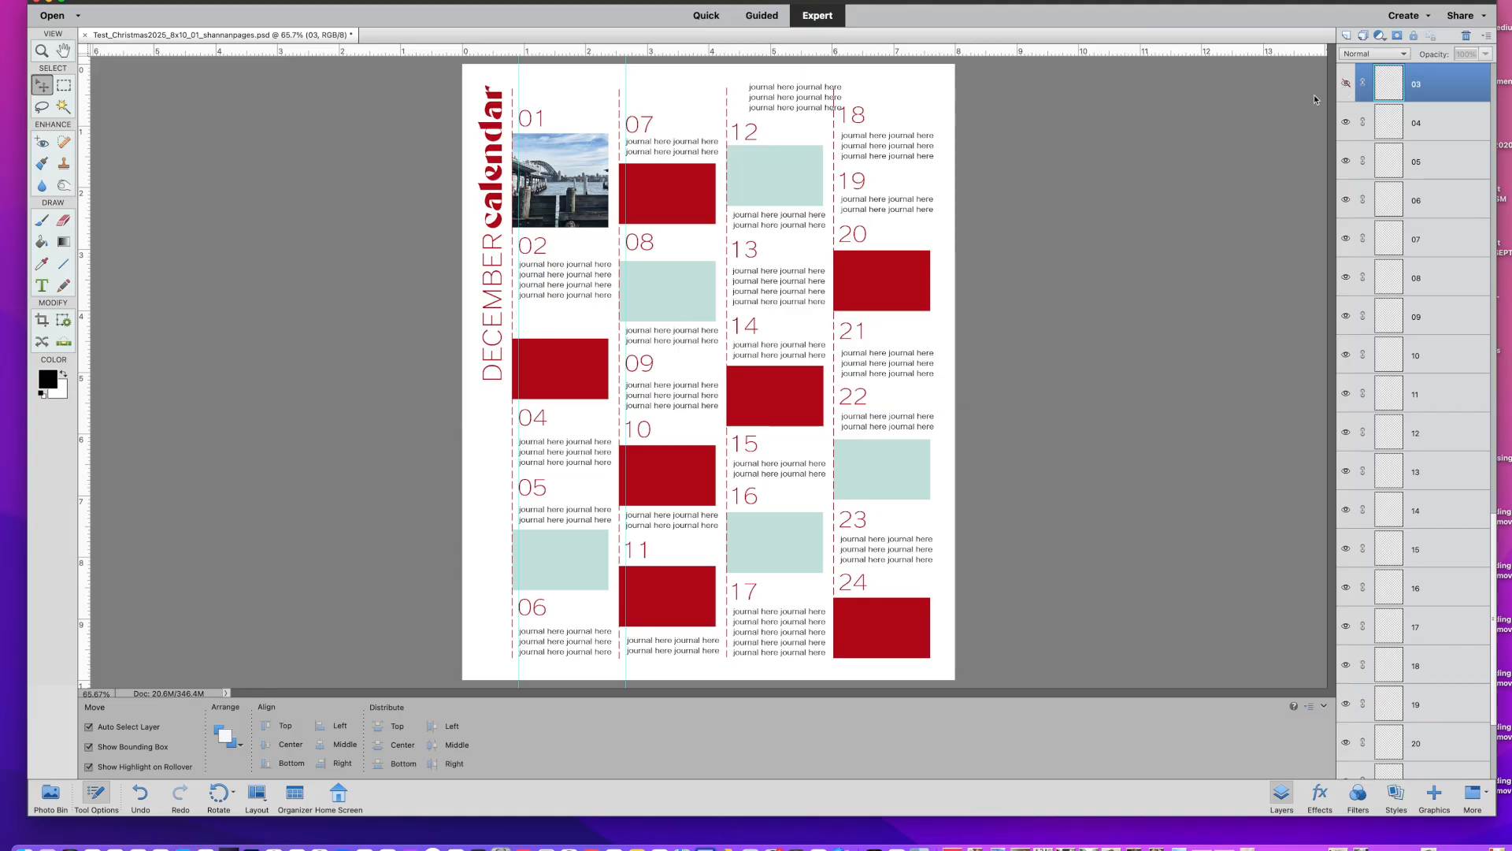
{"action": "left_click", "coordinate": [564, 364]}
{"action": "left_click_drag", "start_coordinate": [561, 338], "coordinate": [560, 305]}
{"action": "key", "text": "Return"}
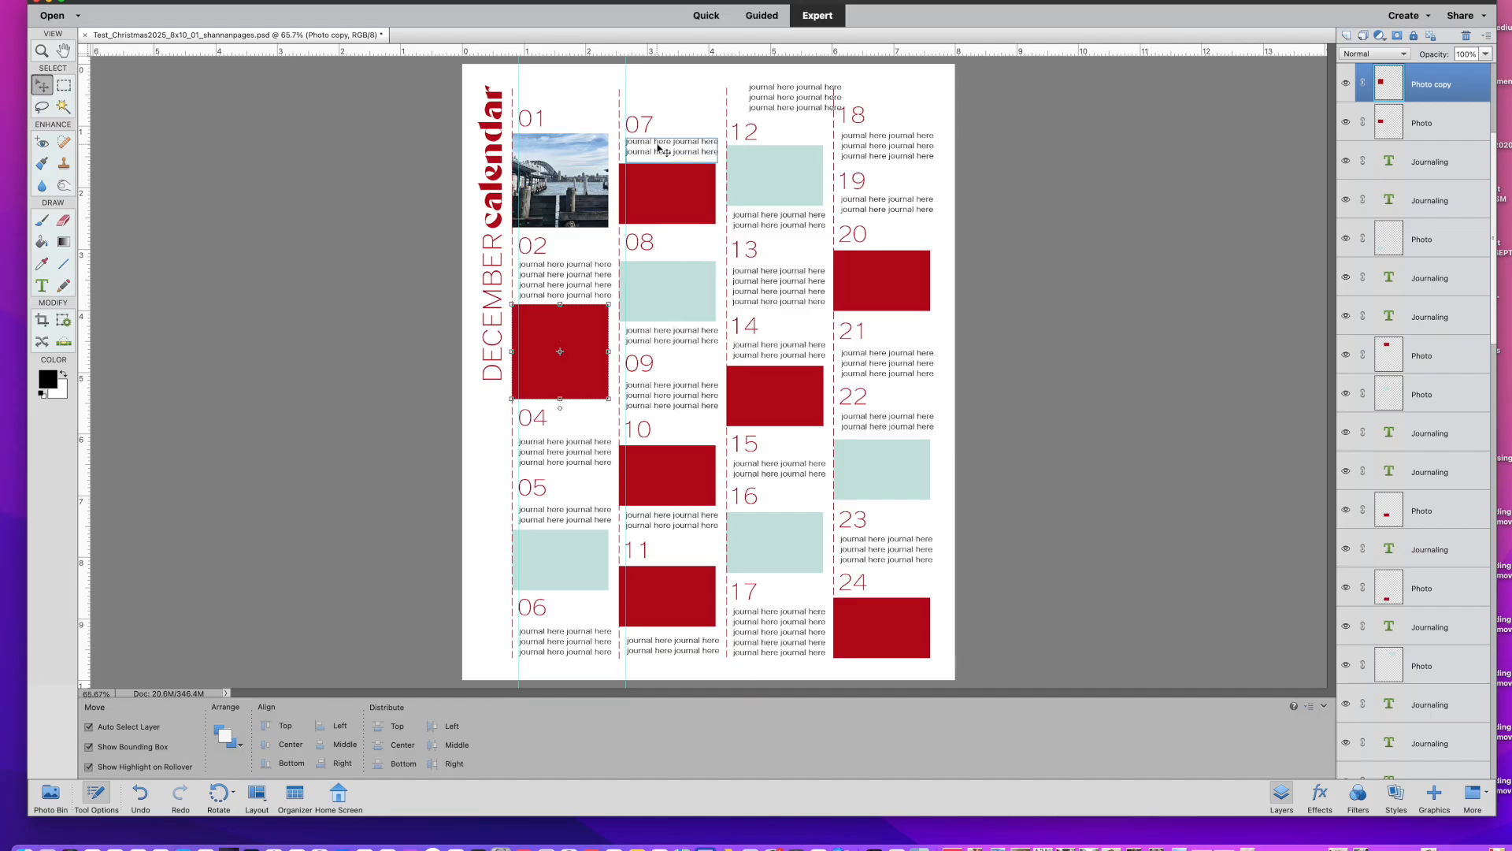
Hide the date 07 photo placeholder and extend the date 07 journaling text box down to about 1.455 in tall
{"action": "left_click", "coordinate": [690, 205]}
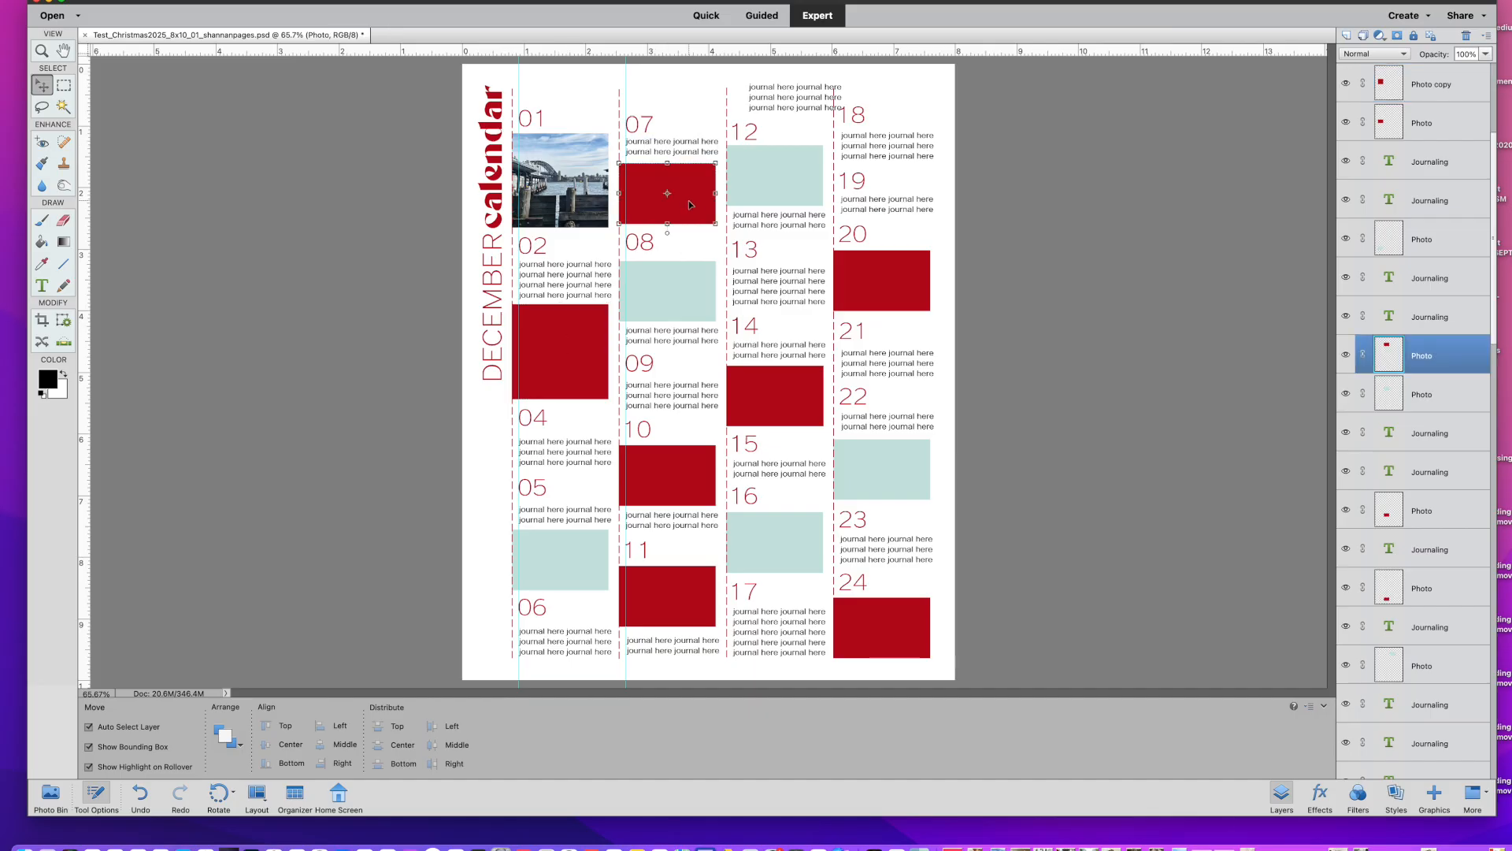
{"action": "left_click", "coordinate": [1346, 355]}
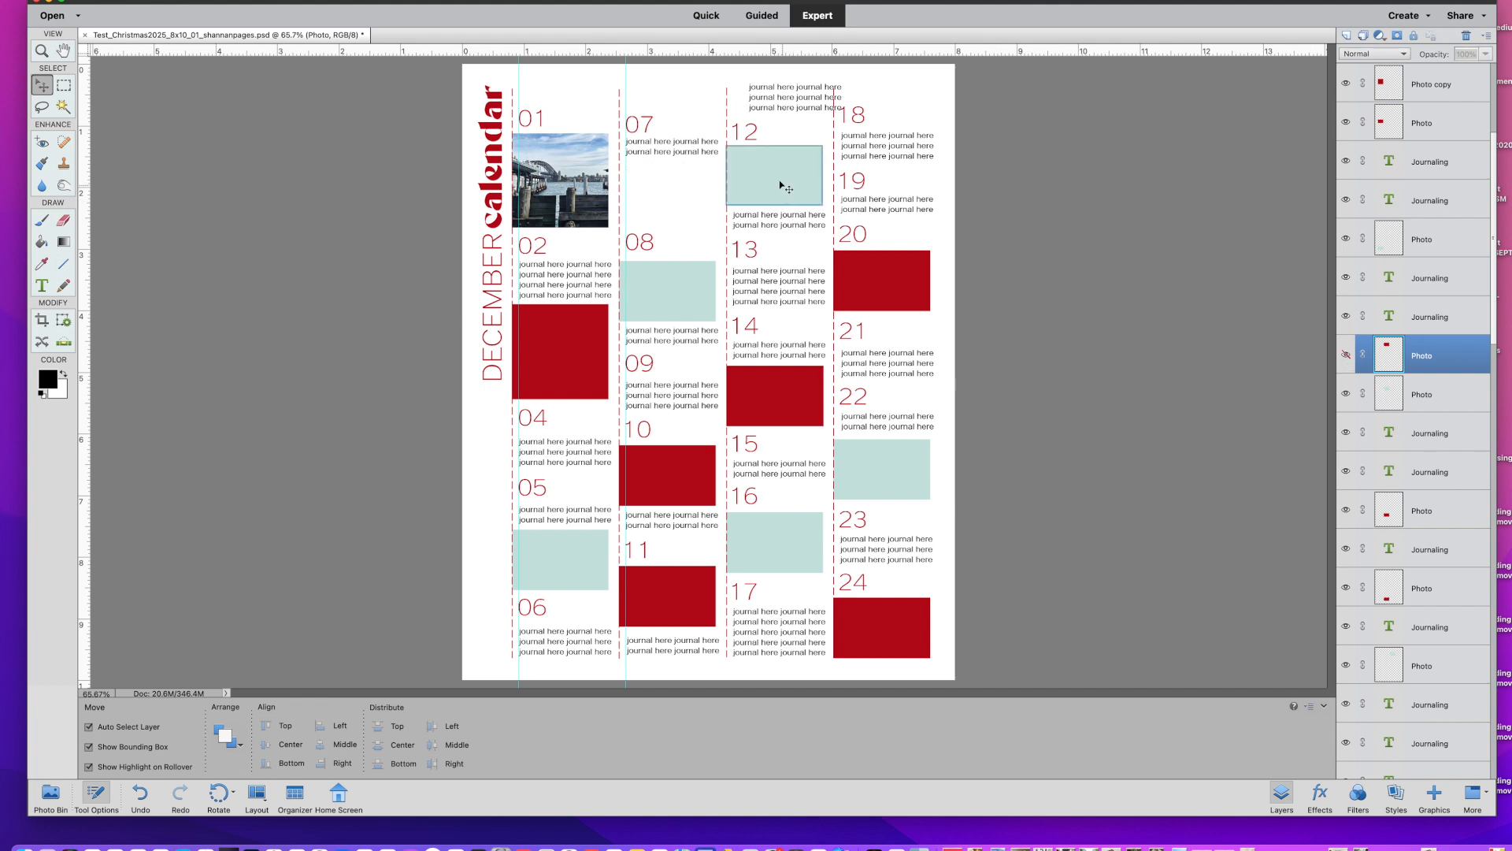
{"action": "double_click", "coordinate": [685, 157]}
{"action": "left_click_drag", "start_coordinate": [671, 163], "coordinate": [670, 228]}
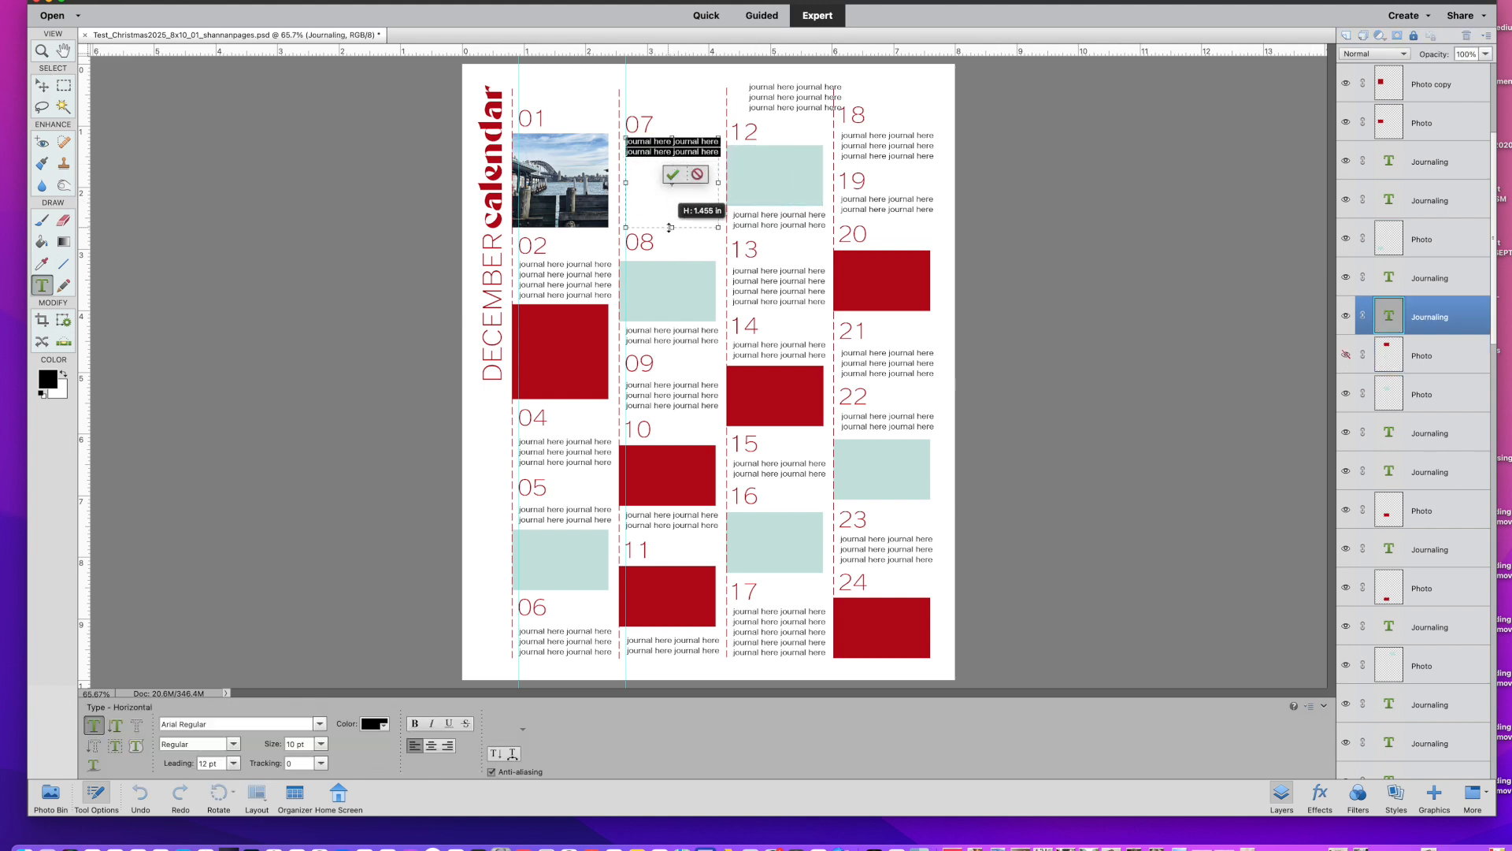
{"action": "left_click", "coordinate": [667, 194]}
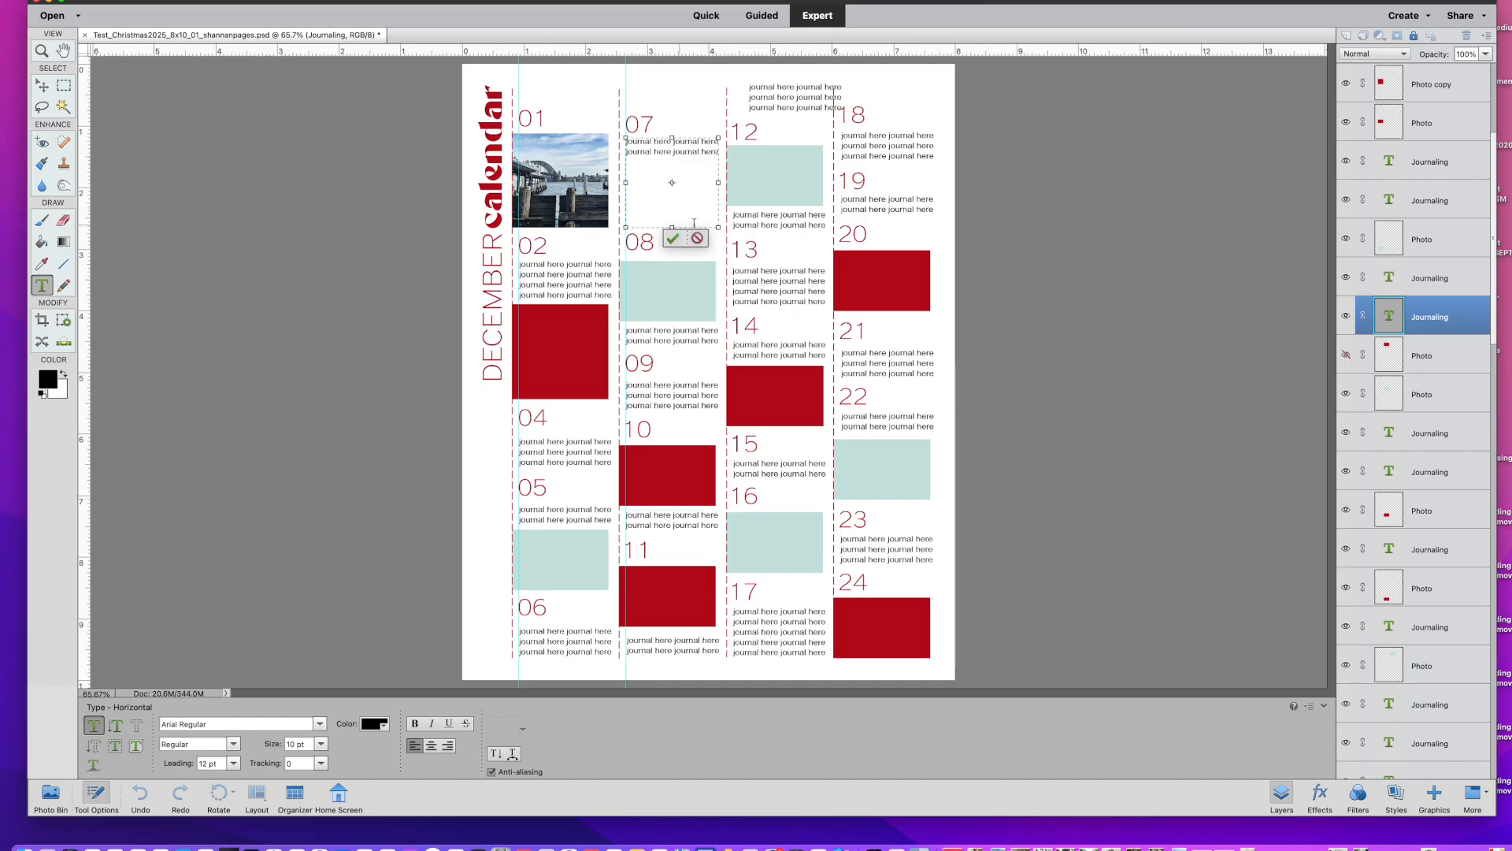
{"action": "left_click", "coordinate": [672, 238]}
{"action": "key", "text": "v"}
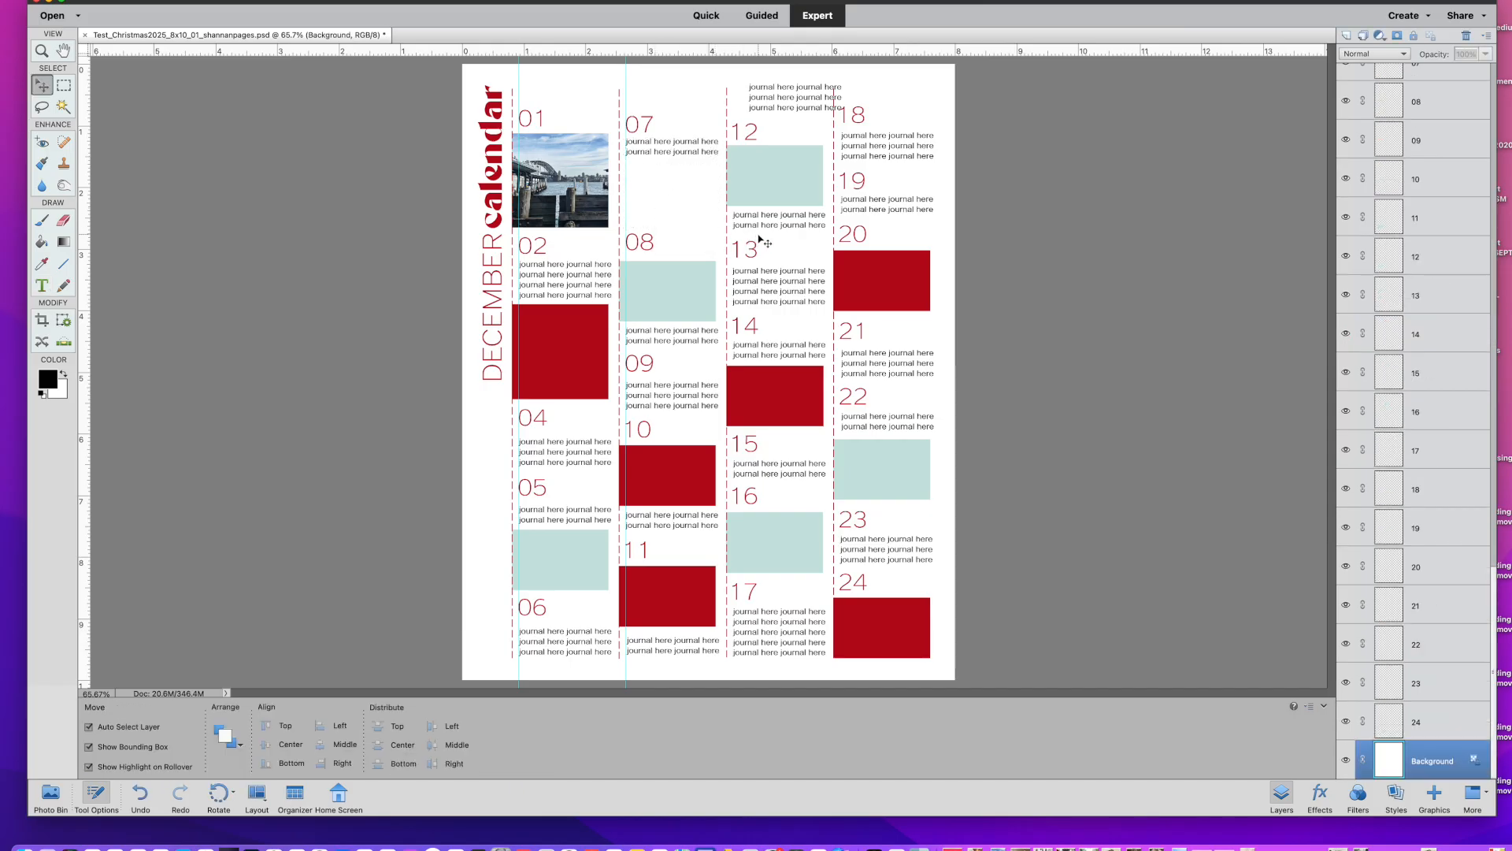